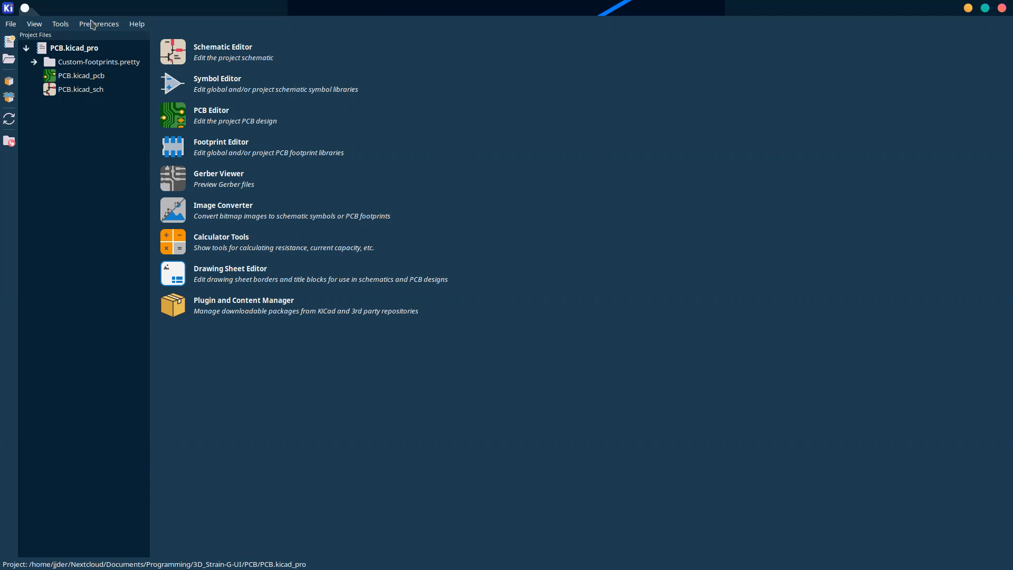
- Create a new project named test on the Desktop, in its own new folder
{"action": "left_click", "coordinate": [12, 25]}
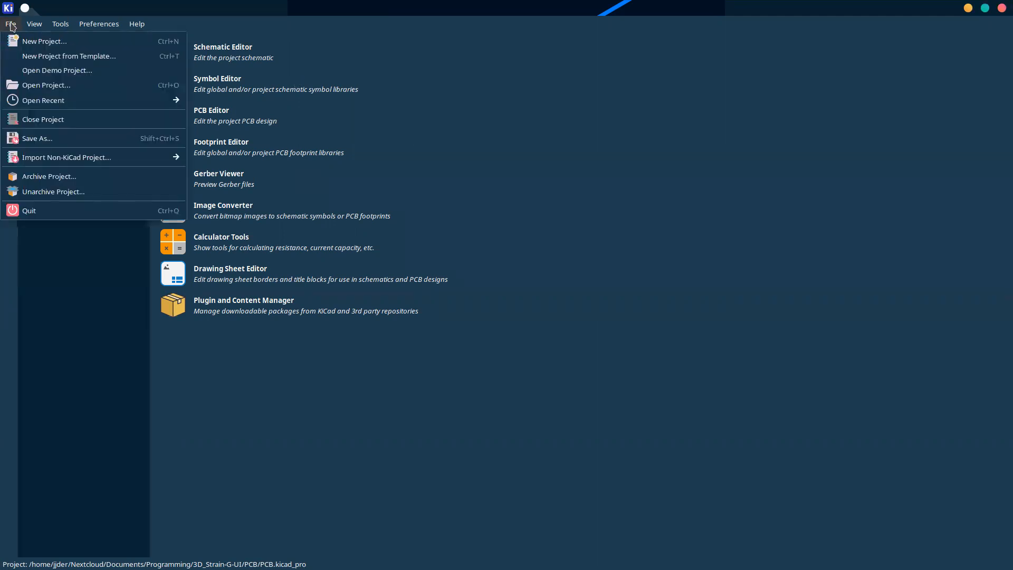
{"action": "left_click", "coordinate": [37, 47]}
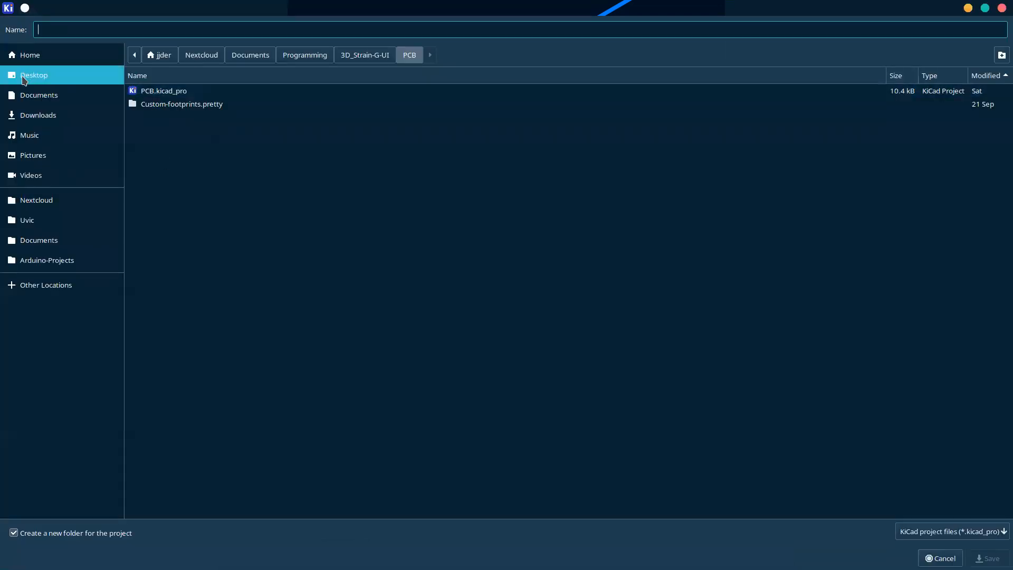
{"action": "left_click", "coordinate": [24, 80]}
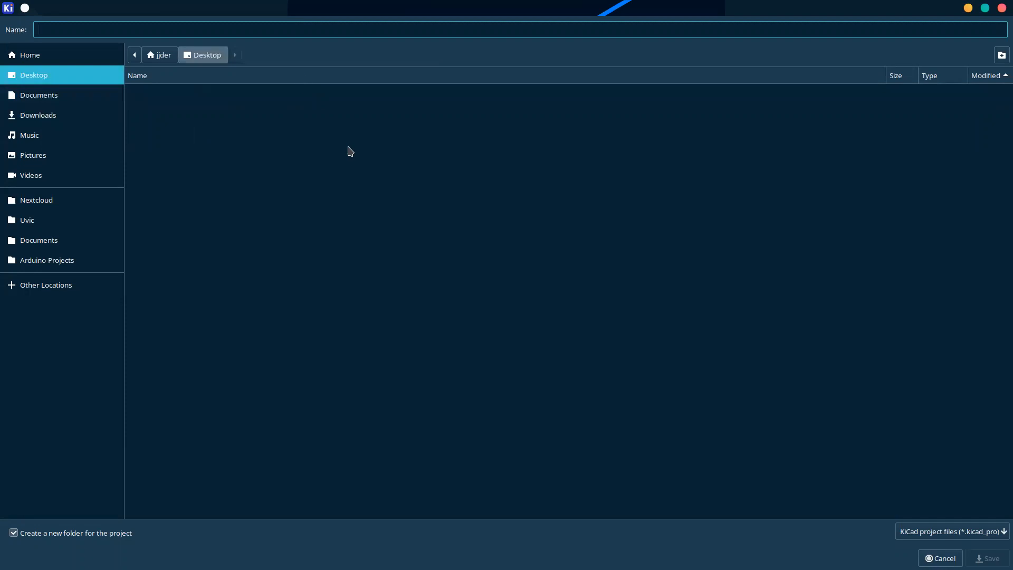
{"action": "type", "text": "test"}
{"action": "left_click", "coordinate": [987, 558]}
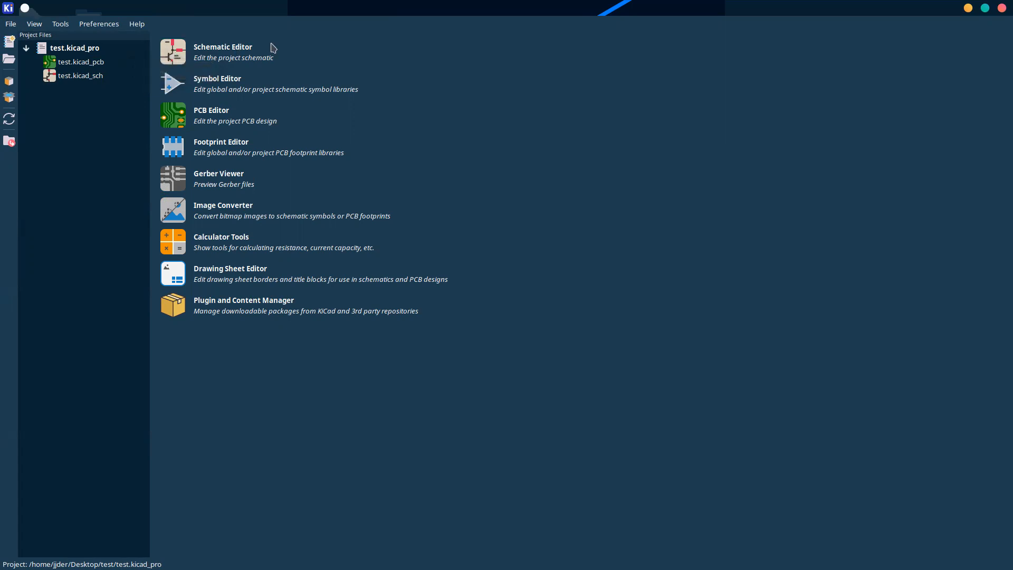
- Look over the Common preferences, including the editing, session and backup settings, without changing any
{"action": "left_click", "coordinate": [98, 25]}
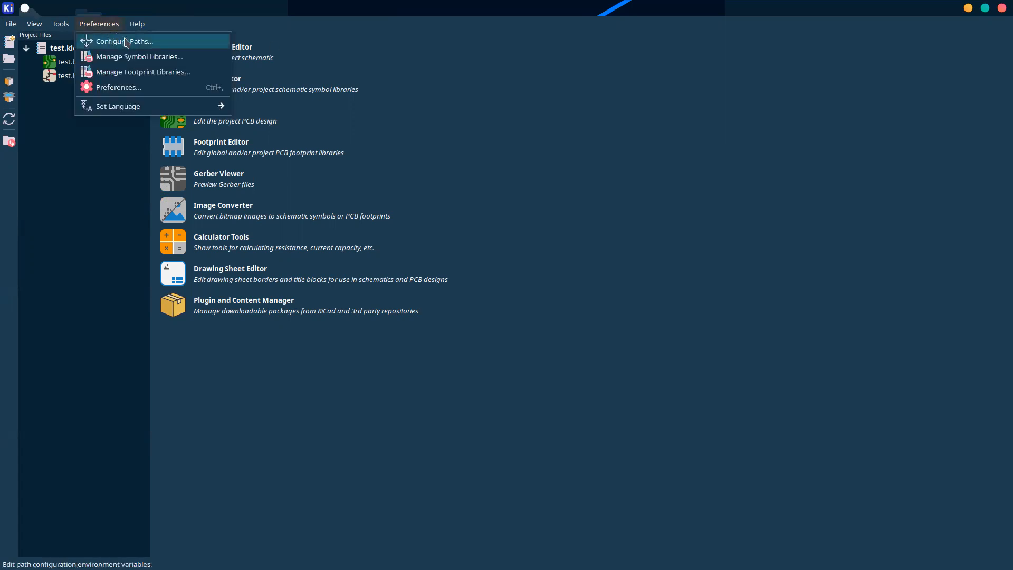
{"action": "left_click", "coordinate": [146, 88]}
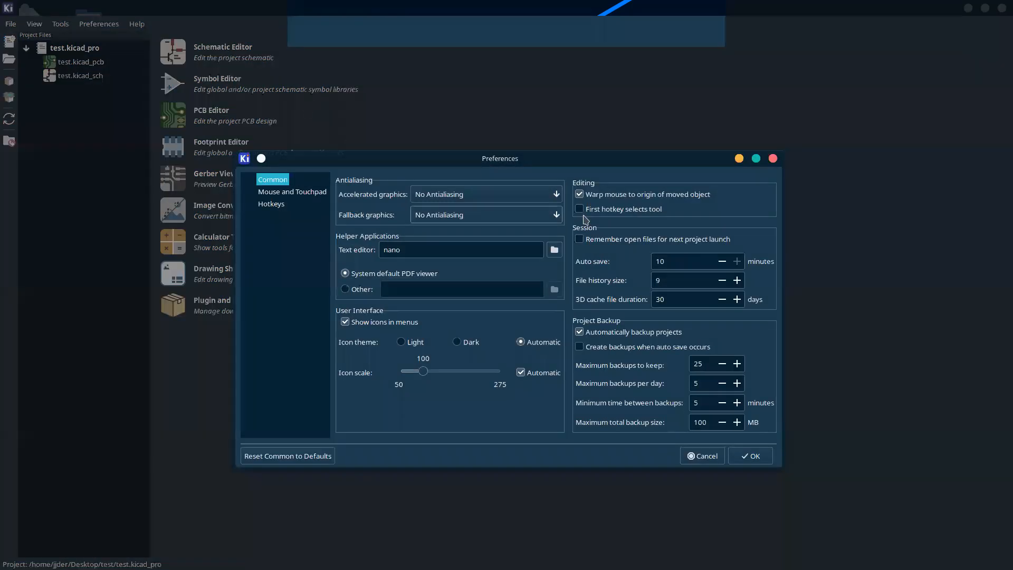
{"action": "left_click", "coordinate": [773, 158]}
{"action": "left_click", "coordinate": [59, 25]}
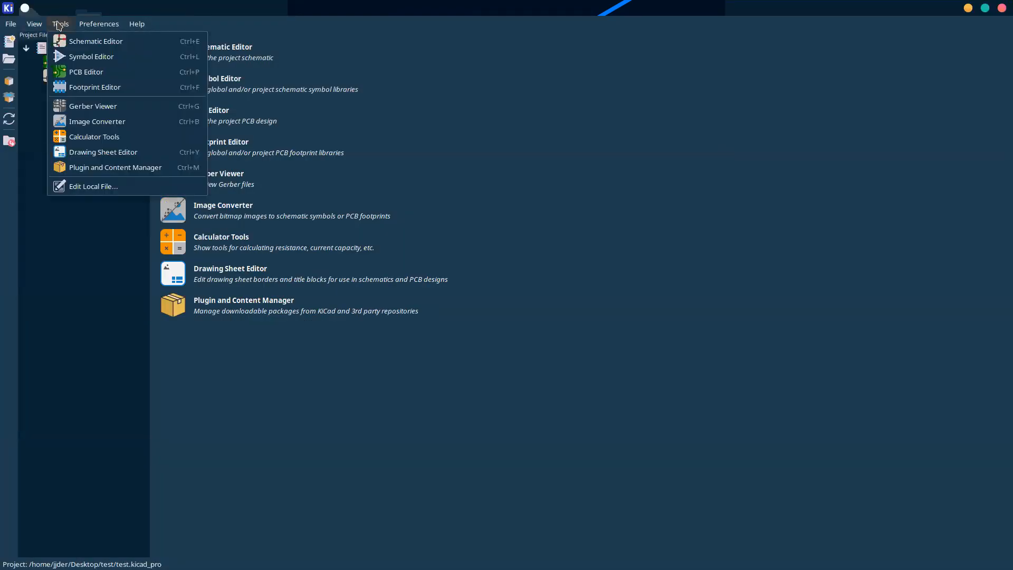
{"action": "mouse_move", "coordinate": [36, 28]}
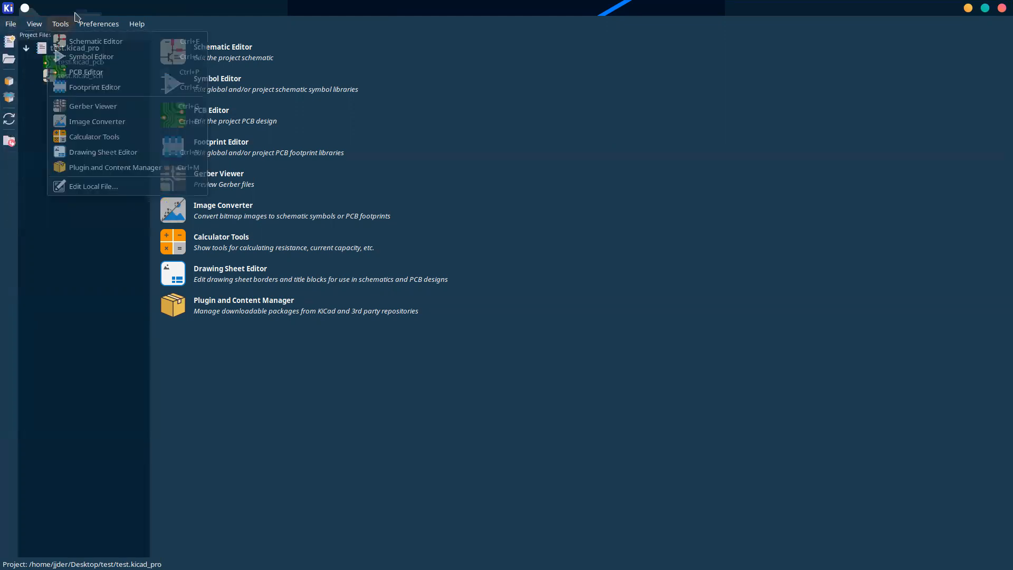
{"action": "mouse_move", "coordinate": [97, 28]}
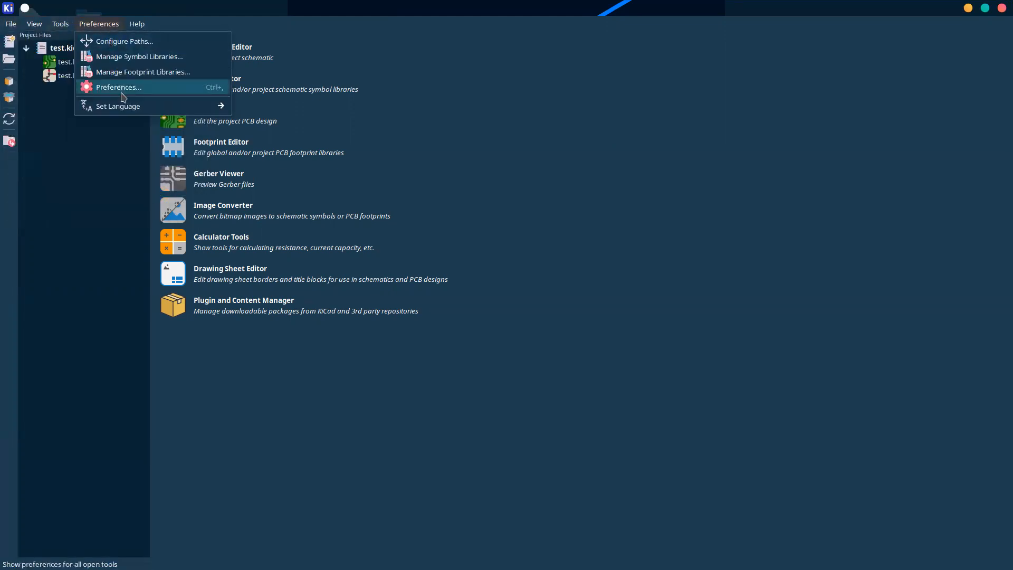
{"action": "mouse_move", "coordinate": [129, 26]}
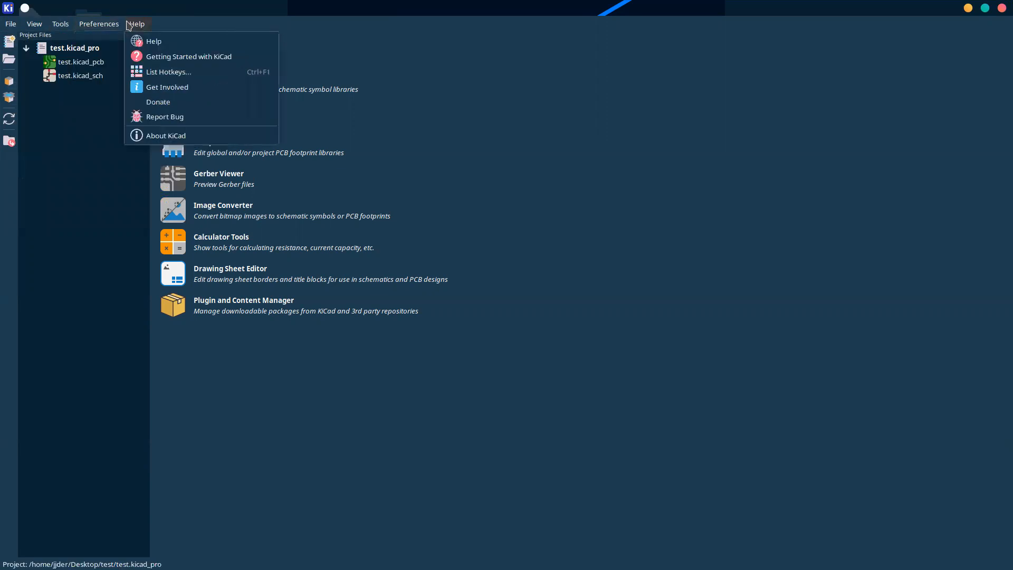
{"action": "left_click", "coordinate": [305, 424]}
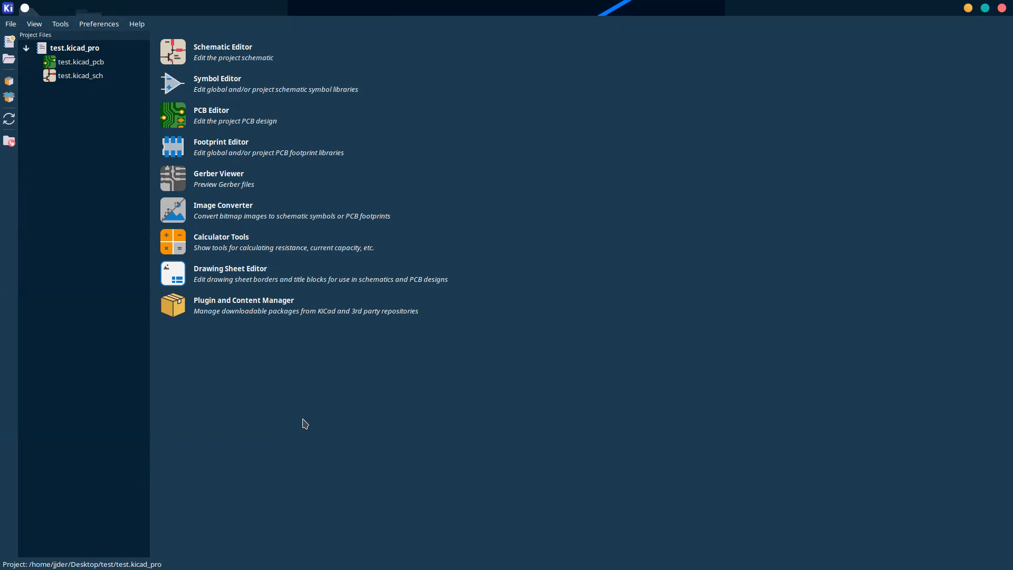
- Open the project's schematic, start adding a symbol and search the symbol libraries for "resistor"
{"action": "left_click", "coordinate": [174, 53]}
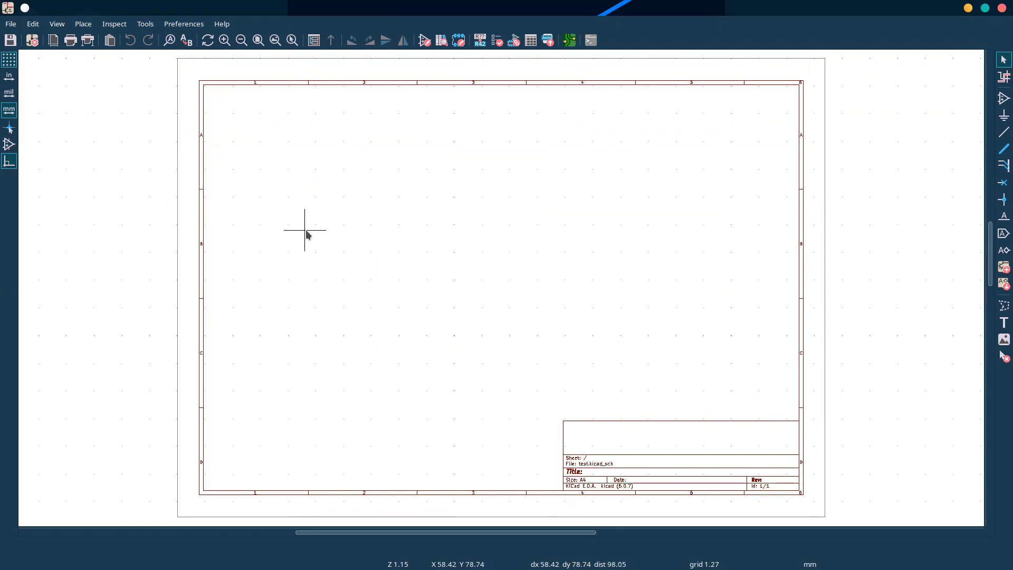
{"action": "mouse_move", "coordinate": [421, 567]}
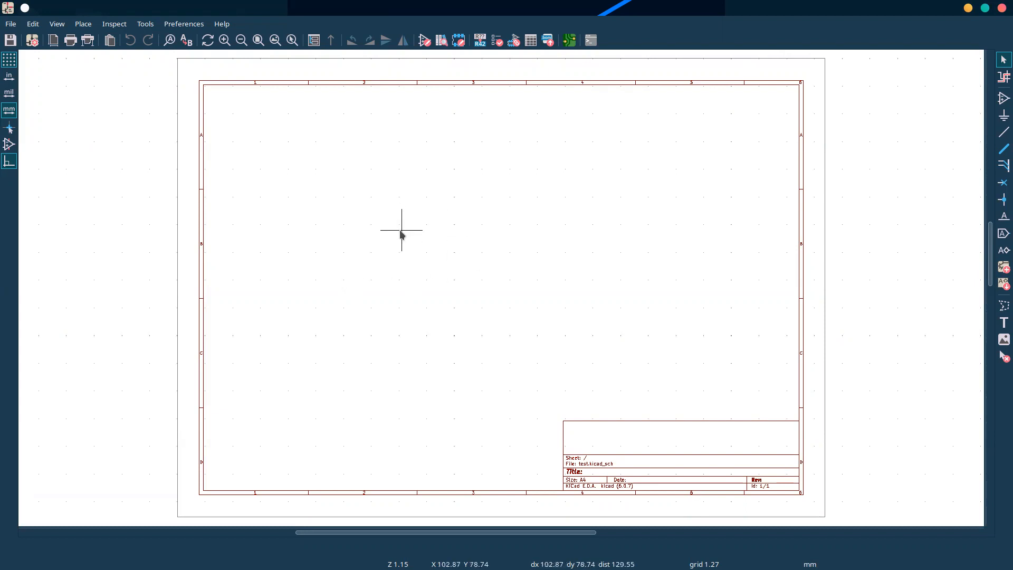
{"action": "key", "text": "a"}
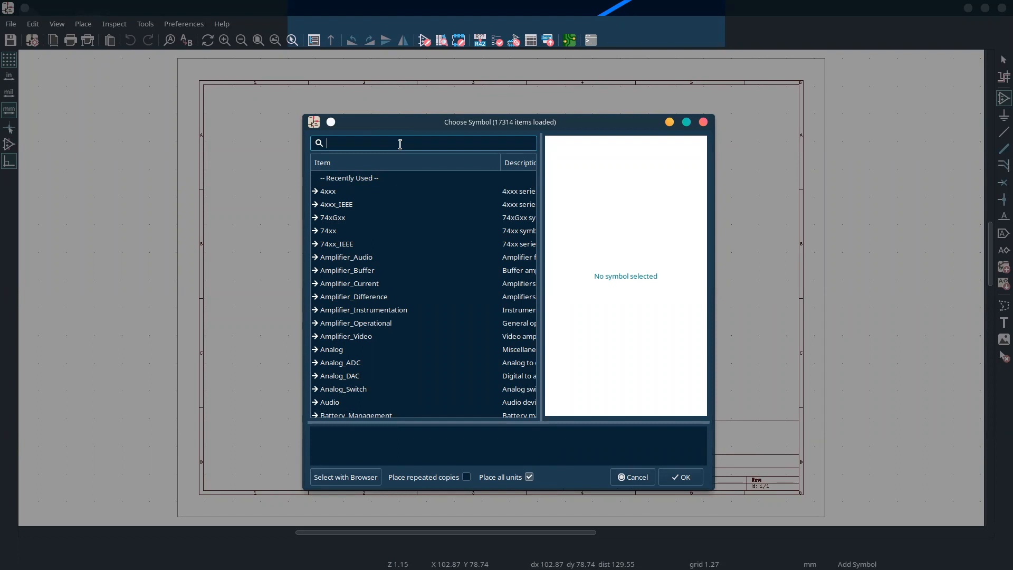
{"action": "left_click_drag", "start_coordinate": [457, 122], "coordinate": [406, 116]}
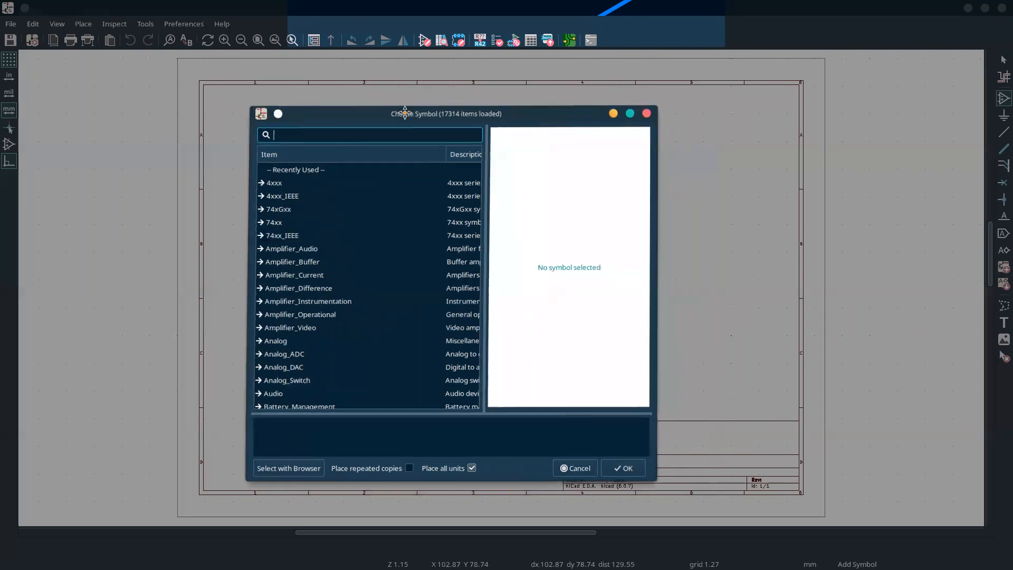
{"action": "type", "text": "resistor"}
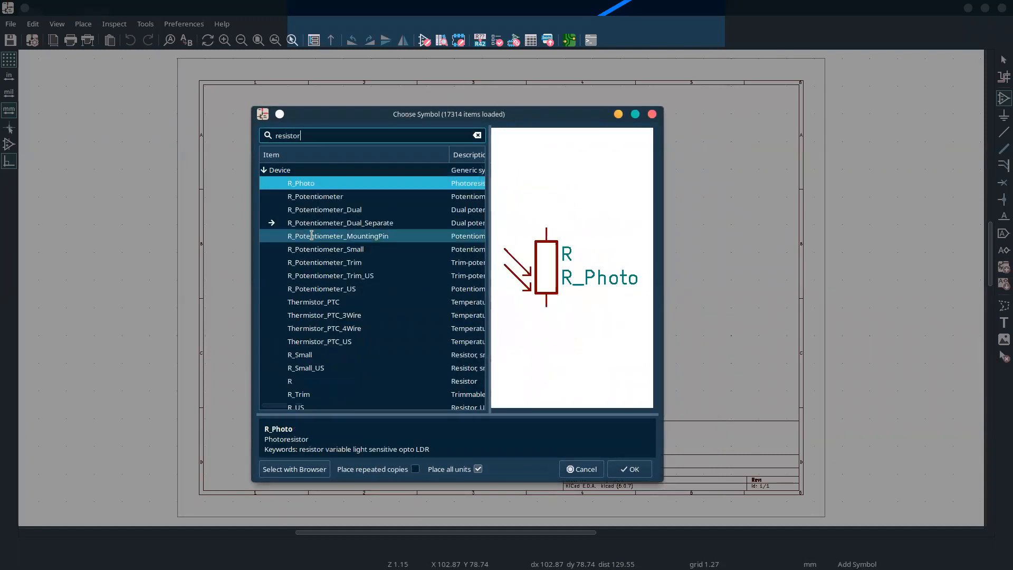
- Compare the resistor variants and choose the plain R symbol from the Device library for placement
{"action": "scroll", "coordinate": [328, 266], "scroll_direction": "down", "scroll_amount": 2}
{"action": "left_click", "coordinate": [326, 316]}
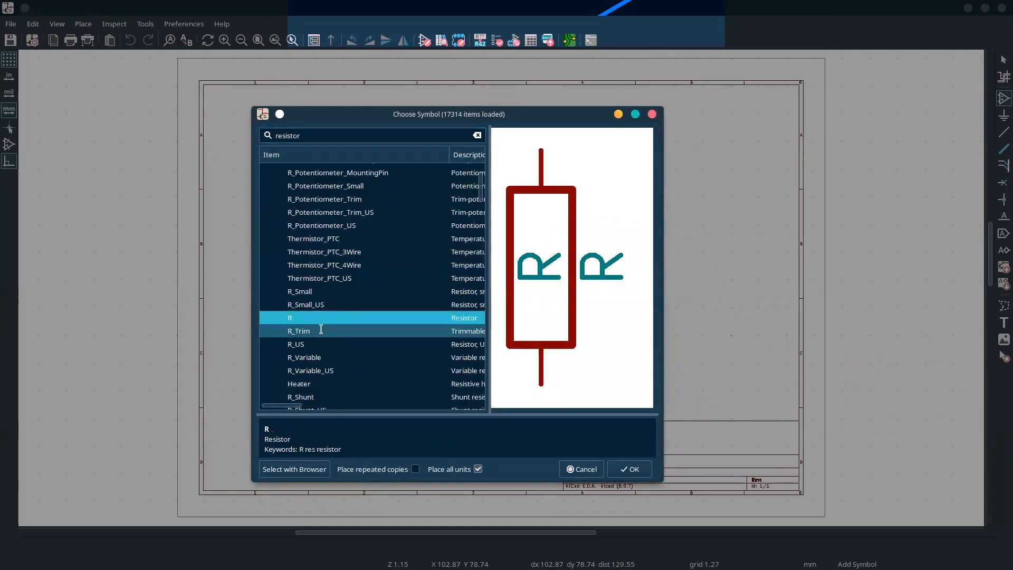
{"action": "left_click", "coordinate": [301, 346]}
{"action": "left_click", "coordinate": [326, 318]}
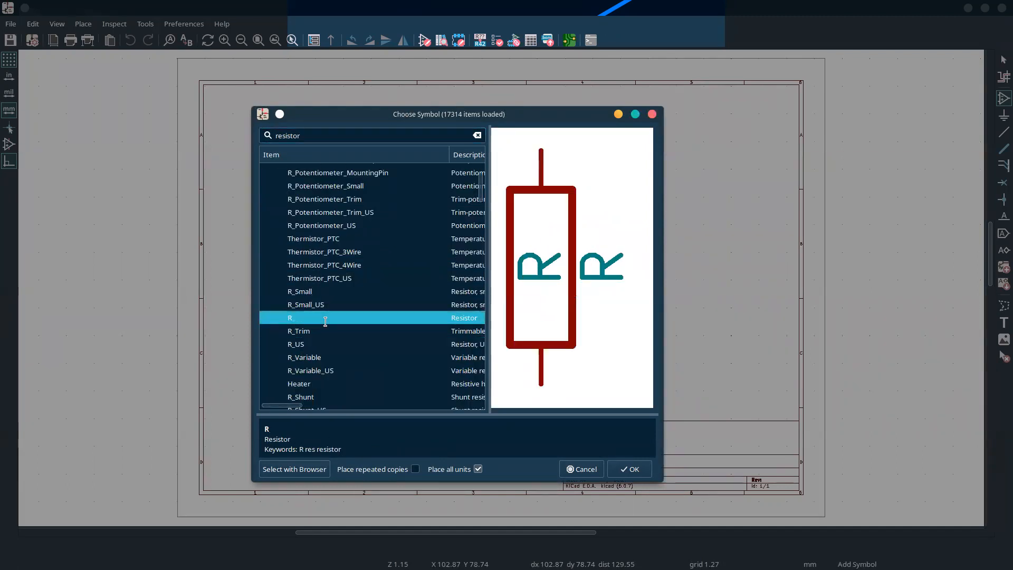
{"action": "left_click", "coordinate": [331, 291]}
{"action": "left_click", "coordinate": [326, 317]}
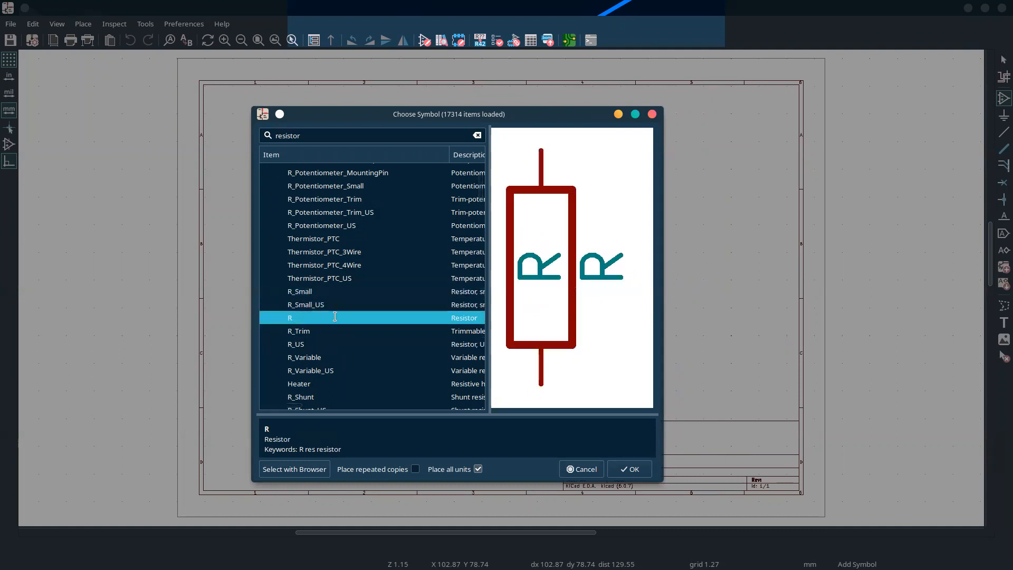
{"action": "double_click", "coordinate": [334, 317]}
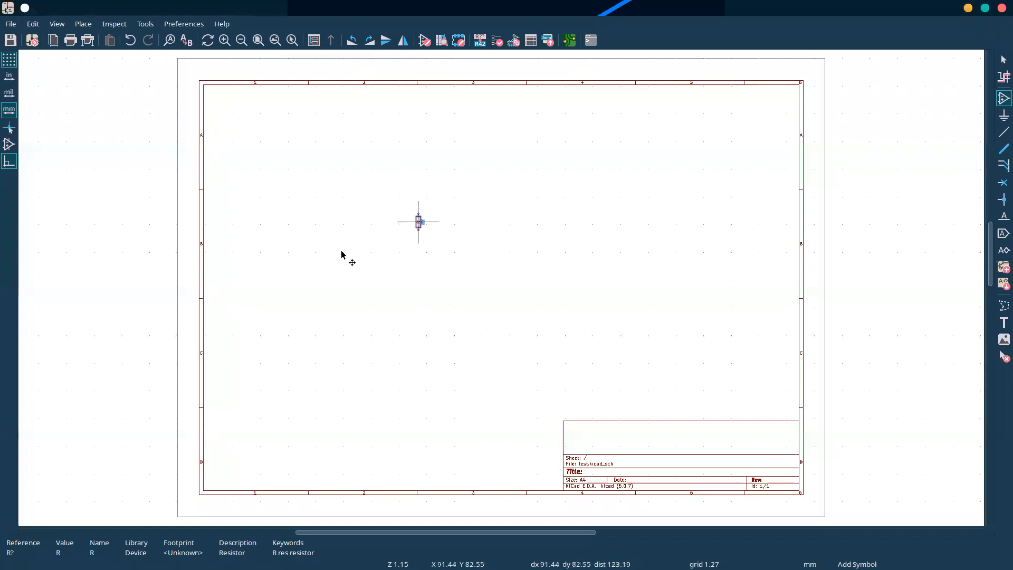
- Place the resistor symbol on the schematic sheet, slightly left of the sheet's centre
{"action": "scroll", "coordinate": [500, 288], "scroll_direction": "down", "scroll_amount": 5}
{"action": "scroll", "coordinate": [500, 287], "scroll_direction": "up", "scroll_amount": 10}
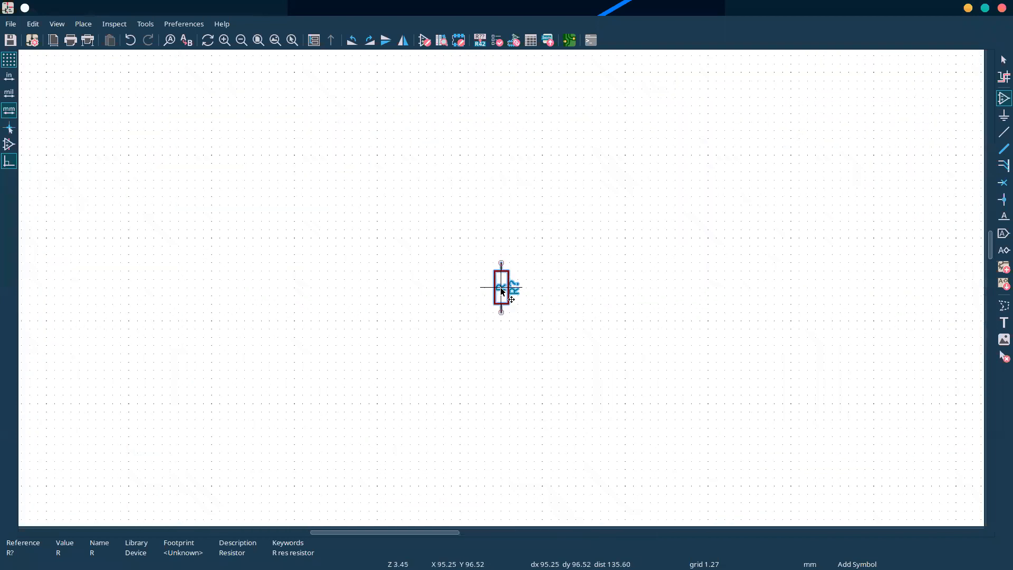
{"action": "scroll", "coordinate": [504, 285], "scroll_direction": "down", "scroll_amount": 5}
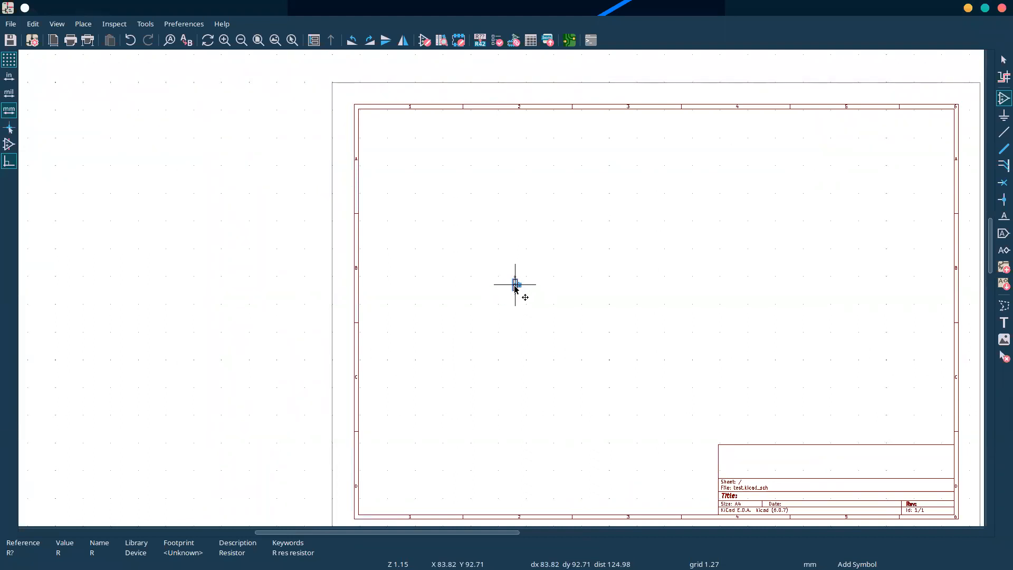
{"action": "scroll", "coordinate": [515, 287], "scroll_direction": "down", "scroll_amount": 1}
{"action": "scroll", "coordinate": [637, 303], "scroll_direction": "up", "scroll_amount": 2}
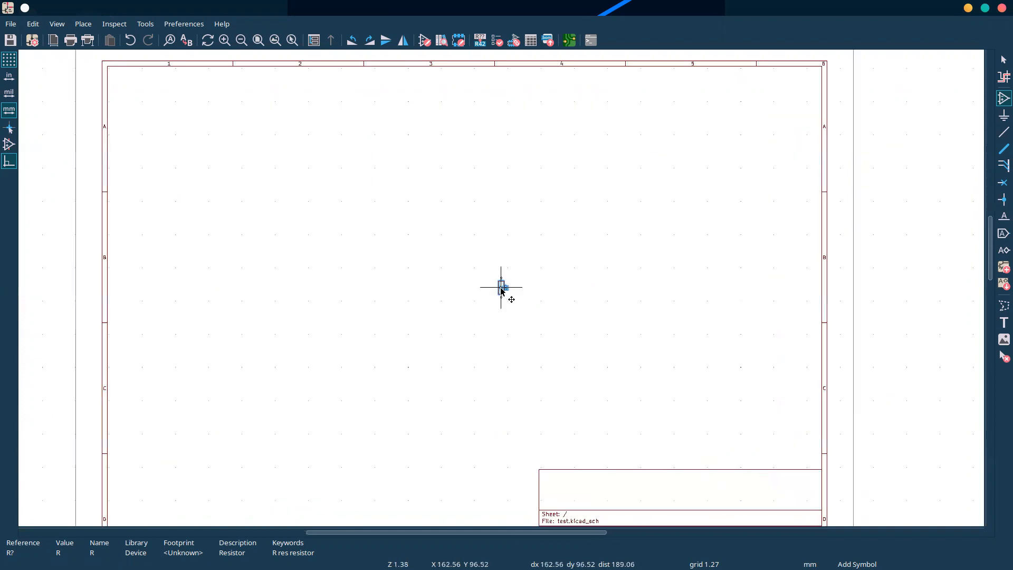
{"action": "scroll", "coordinate": [502, 290], "scroll_direction": "down", "scroll_amount": 1}
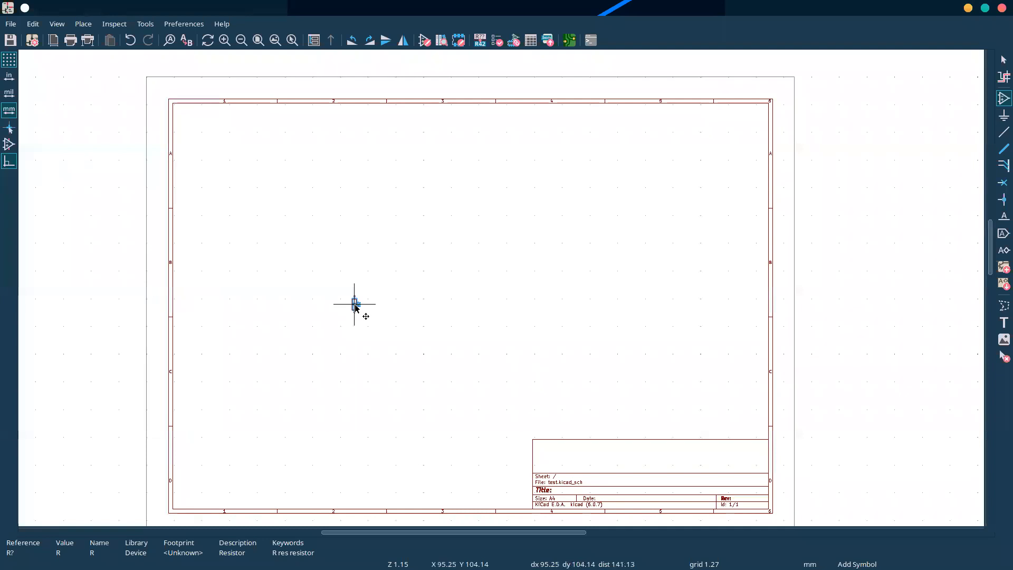
{"action": "left_click", "coordinate": [385, 290]}
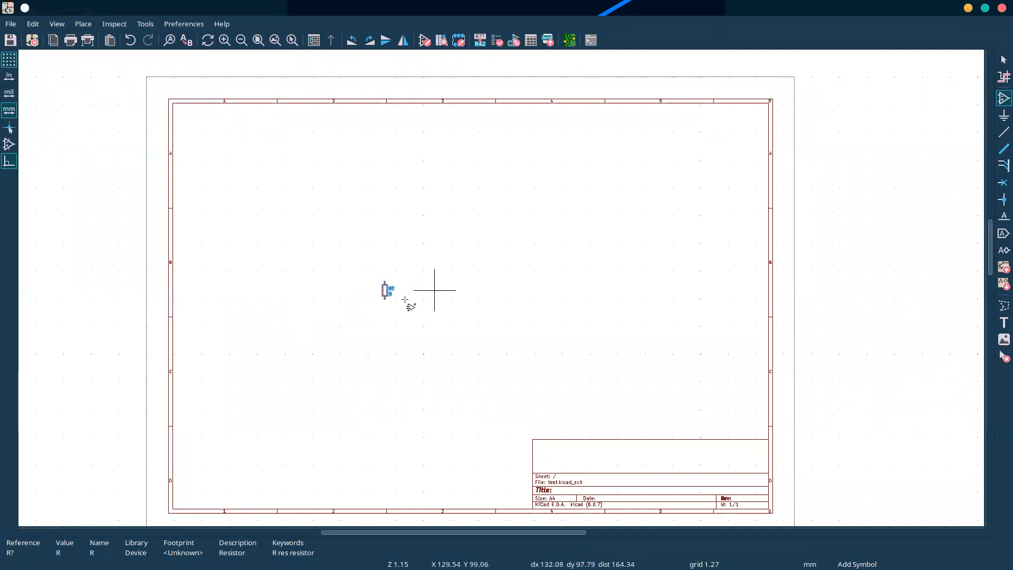
- Move the placed resistor to sheet zone B2 and rotate it to a horizontal orientation
{"action": "key", "text": "m"}
{"action": "key", "text": "r"}
{"action": "key", "text": "r"}
{"action": "key", "text": "r"}
{"action": "key", "text": "r"}
{"action": "key", "text": "r"}
{"action": "key", "text": "r"}
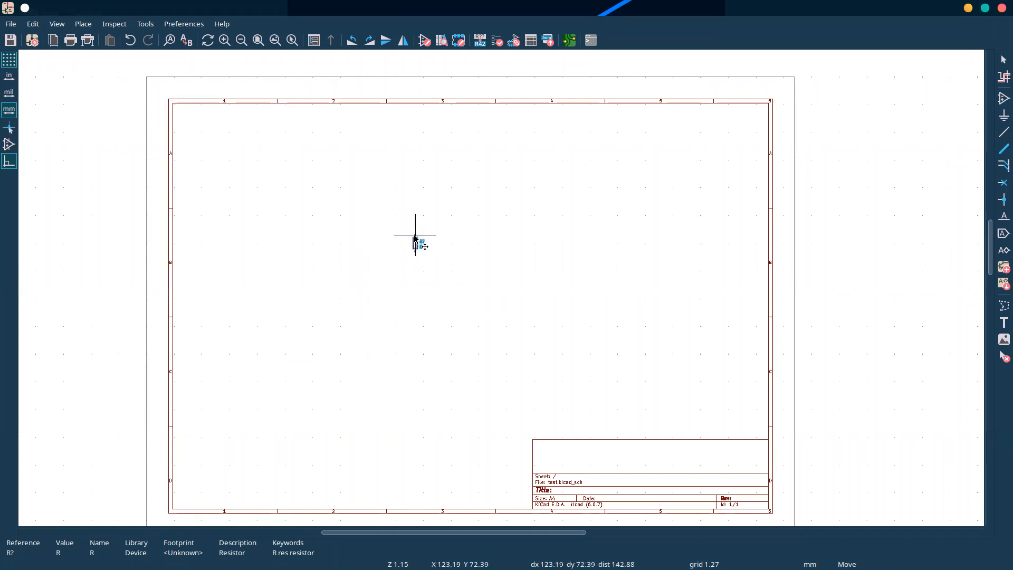
{"action": "scroll", "coordinate": [415, 238], "scroll_direction": "up", "scroll_amount": 4}
{"action": "key", "text": "r"}
{"action": "key", "text": "r"}
{"action": "key", "text": "r"}
{"action": "key", "text": "r"}
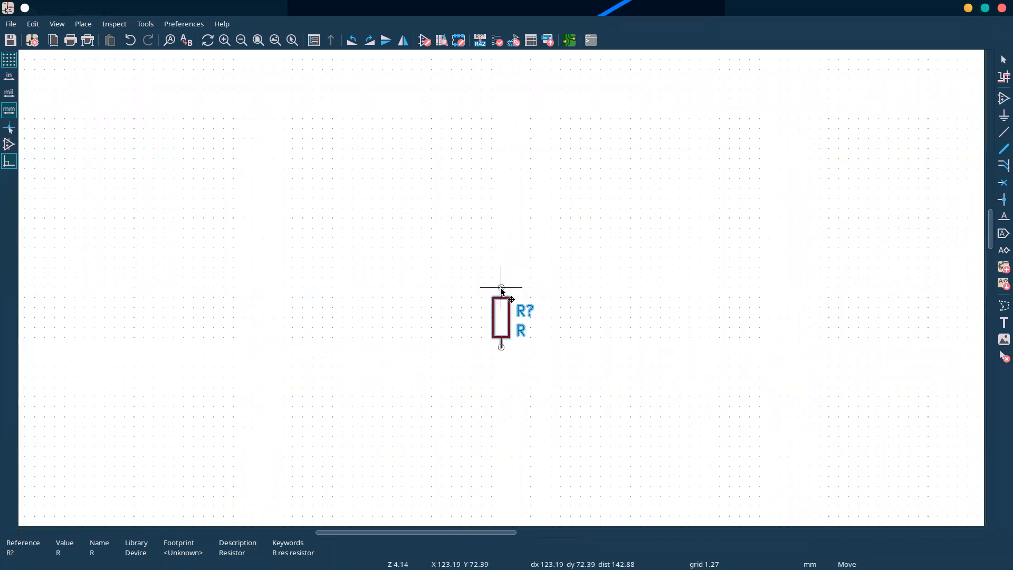
{"action": "scroll", "coordinate": [500, 287], "scroll_direction": "down", "scroll_amount": 4}
{"action": "key", "text": "r"}
{"action": "left_click", "coordinate": [429, 334]}
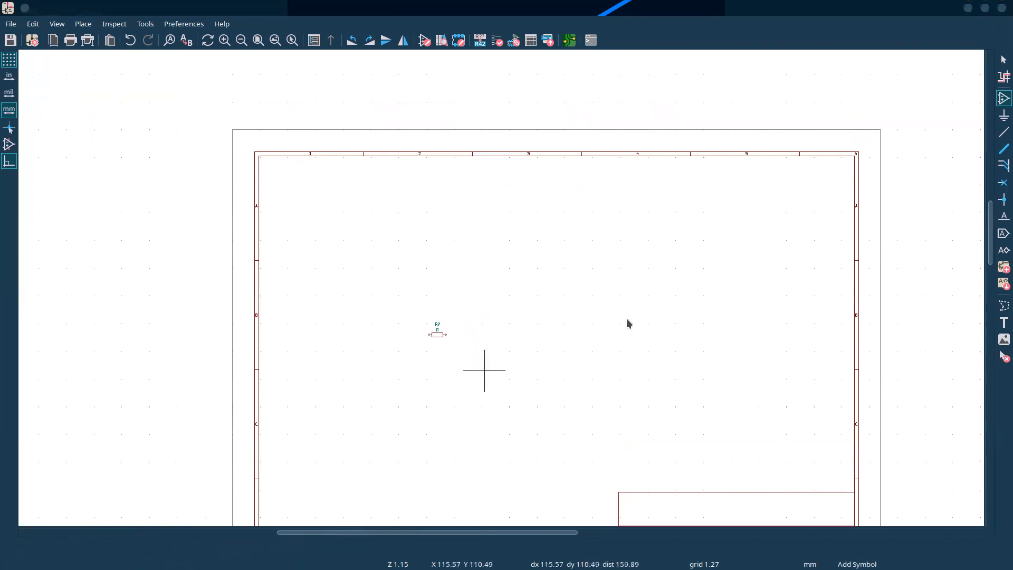
- Add a second R resistor in vertical orientation, just below the horizontal one and slightly to its left
{"action": "left_click", "coordinate": [484, 370]}
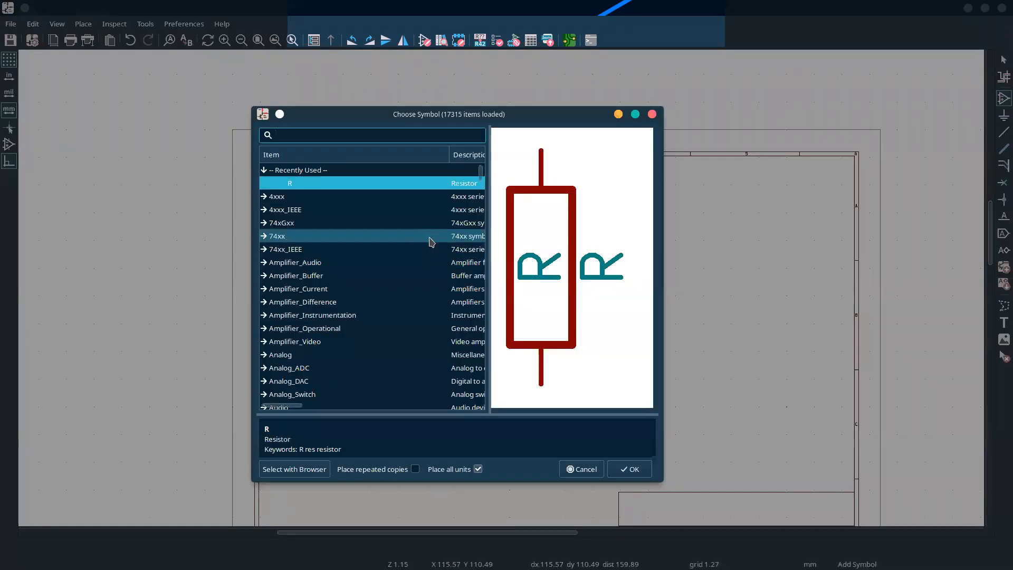
{"action": "left_click", "coordinate": [629, 469]}
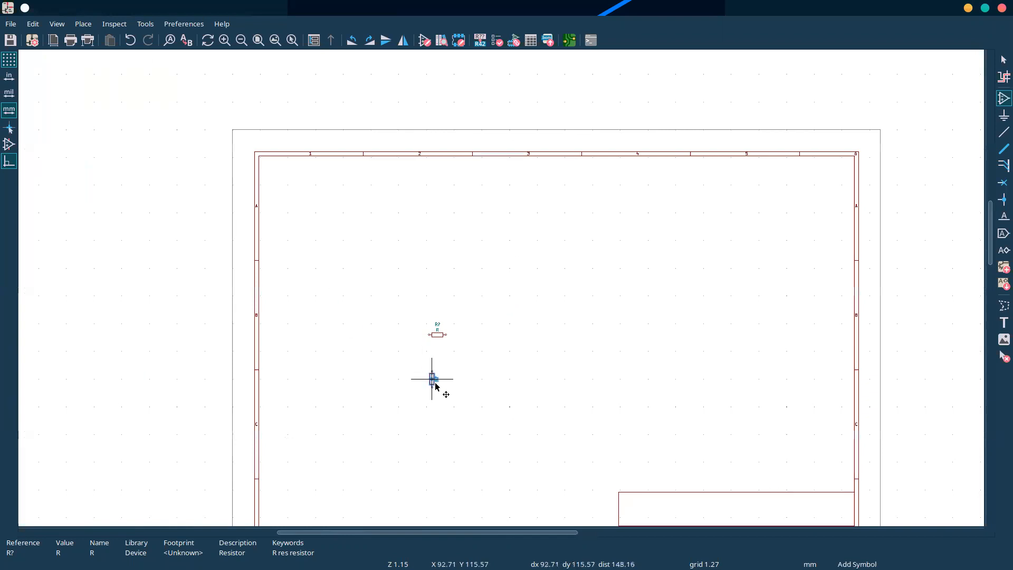
{"action": "left_click", "coordinate": [424, 386]}
{"action": "key", "text": "Escape"}
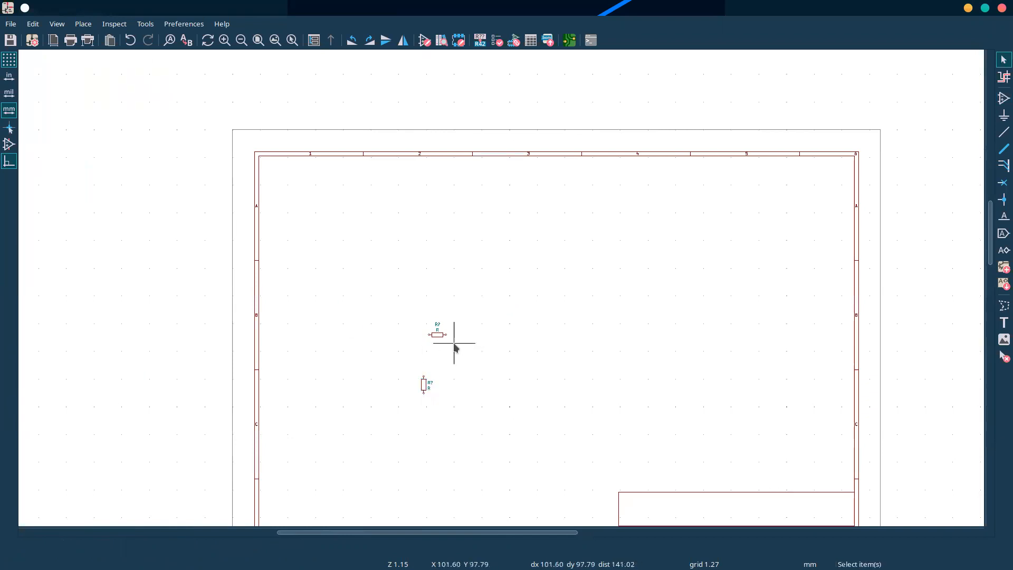
- Wire the horizontal resistor's left pin to the vertical resistor's upper pin, routing the wire in a wide loop around the left side
{"action": "scroll", "coordinate": [502, 284], "scroll_direction": "down", "scroll_amount": 2}
{"action": "scroll", "coordinate": [501, 287], "scroll_direction": "up", "scroll_amount": 3}
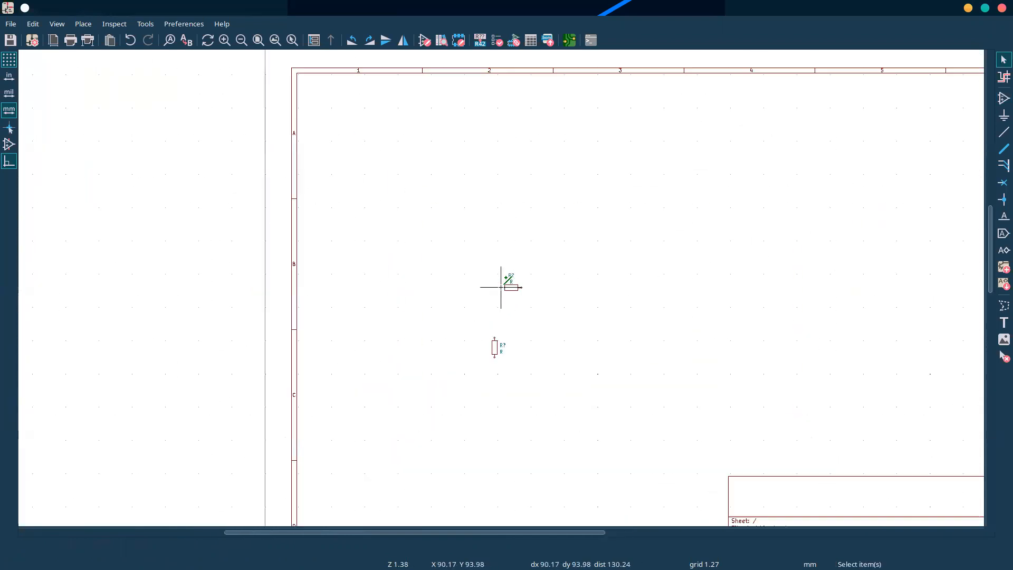
{"action": "scroll", "coordinate": [501, 287], "scroll_direction": "up", "scroll_amount": 4}
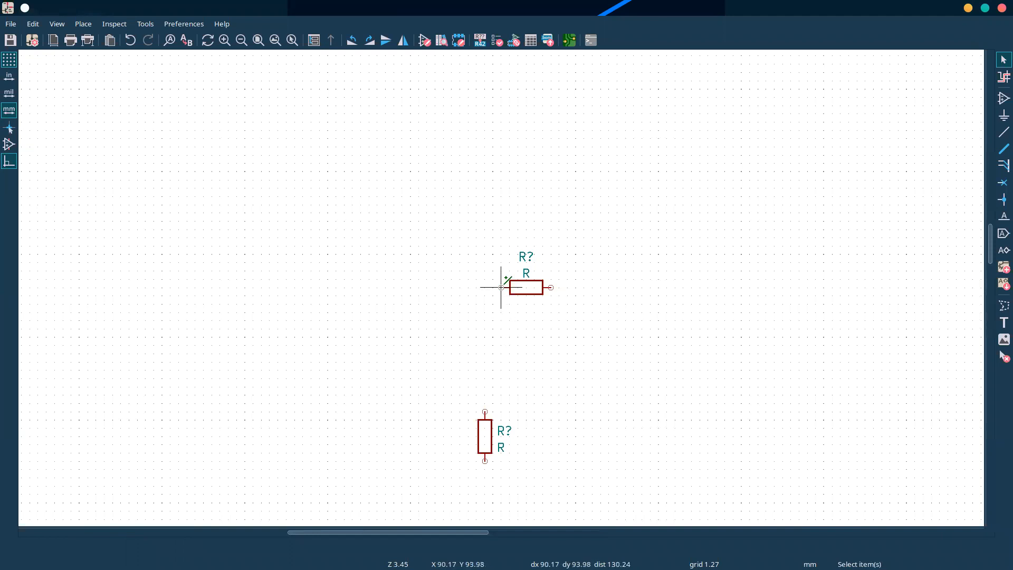
{"action": "left_click", "coordinate": [501, 287]}
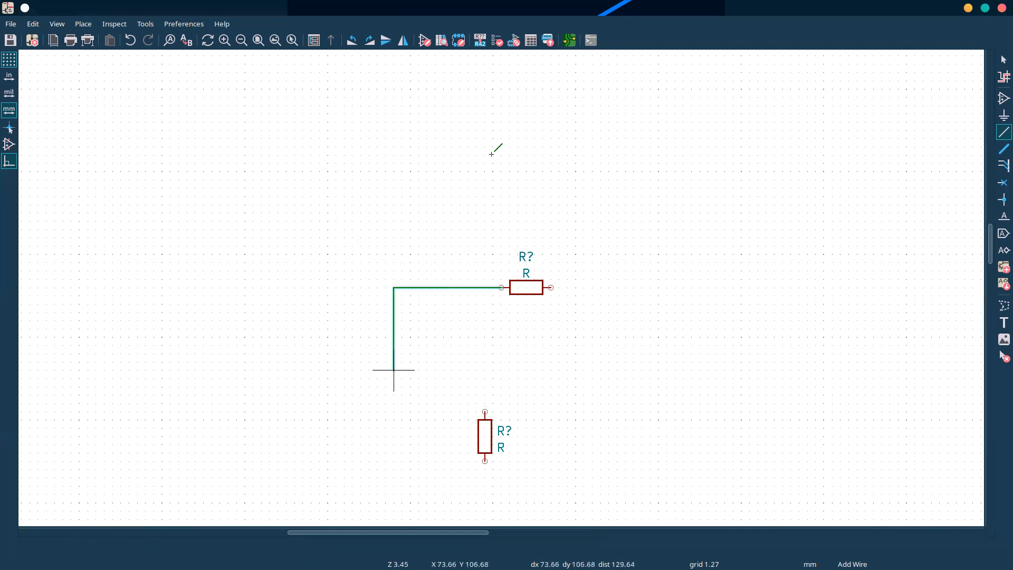
{"action": "left_click", "coordinate": [228, 164]}
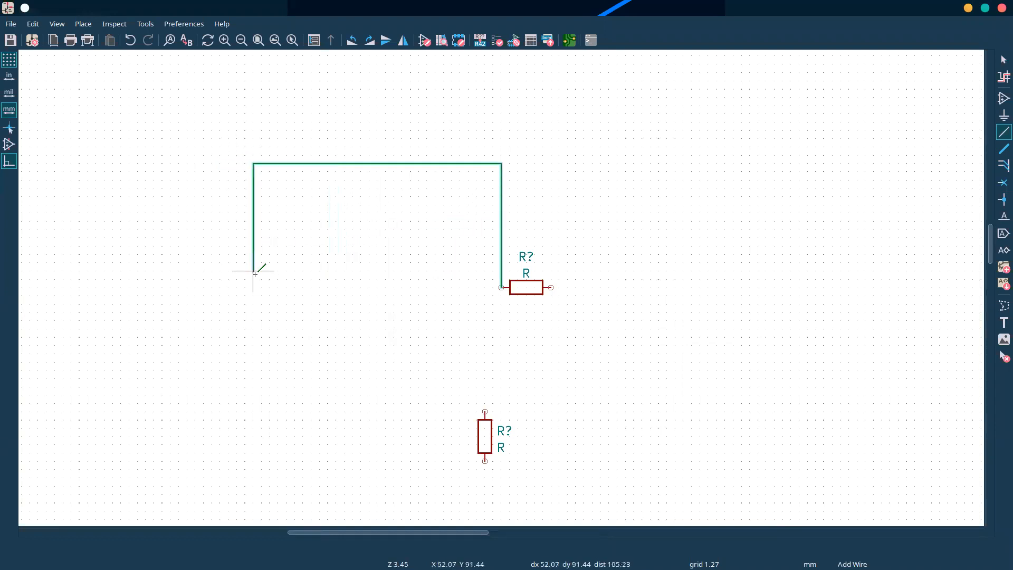
{"action": "left_click", "coordinate": [162, 287]}
{"action": "left_click", "coordinate": [176, 387]}
{"action": "left_click", "coordinate": [361, 312]}
{"action": "left_click", "coordinate": [484, 354]}
{"action": "left_click", "coordinate": [485, 411]}
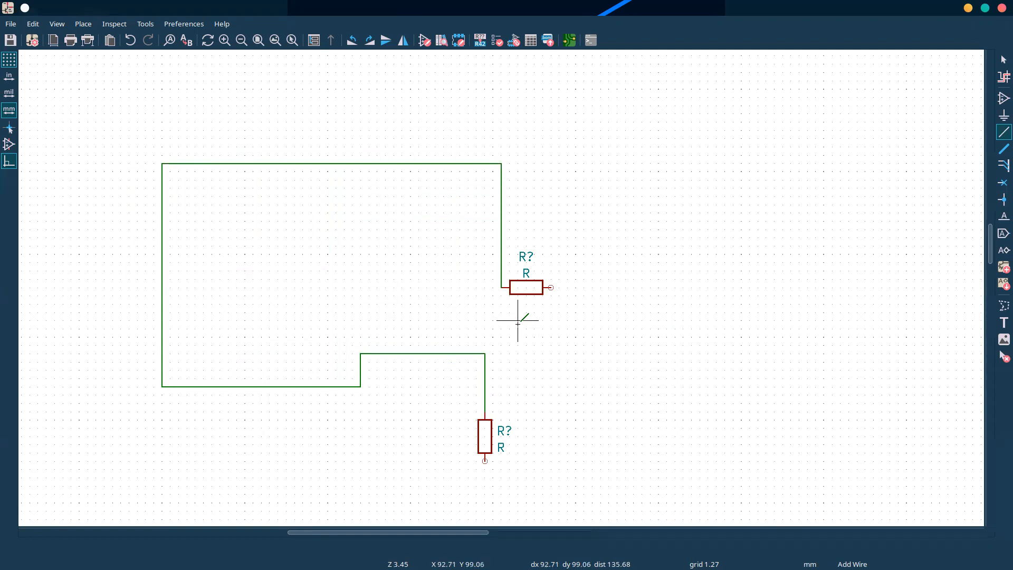
{"action": "key", "text": "Escape"}
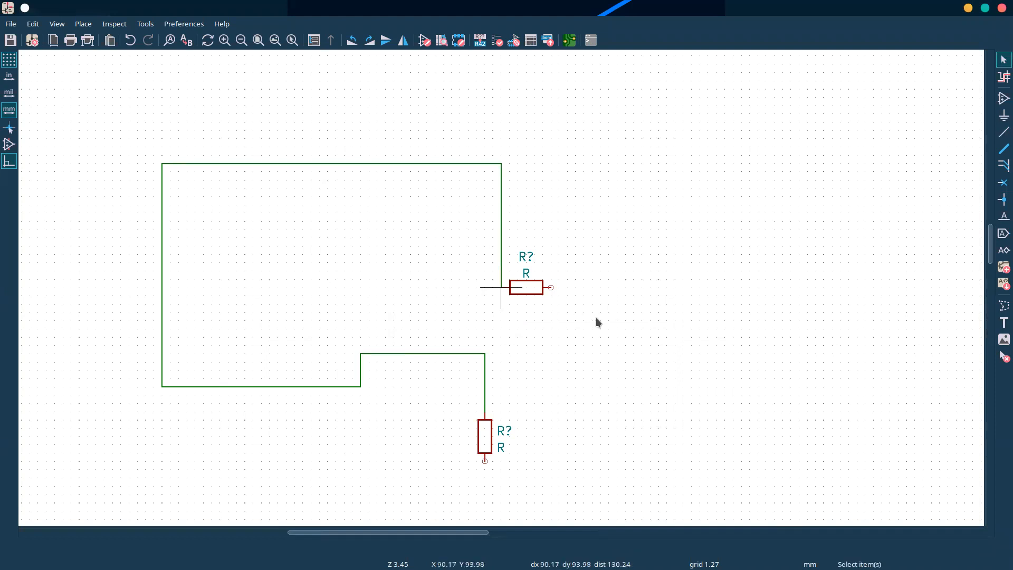
- Delete both resistors together with the connecting wire to clear the schematic sheet
{"action": "scroll", "coordinate": [598, 319], "scroll_direction": "down", "scroll_amount": 3}
{"action": "left_click_drag", "start_coordinate": [269, 163], "coordinate": [561, 364]}
{"action": "key", "text": "Delete"}
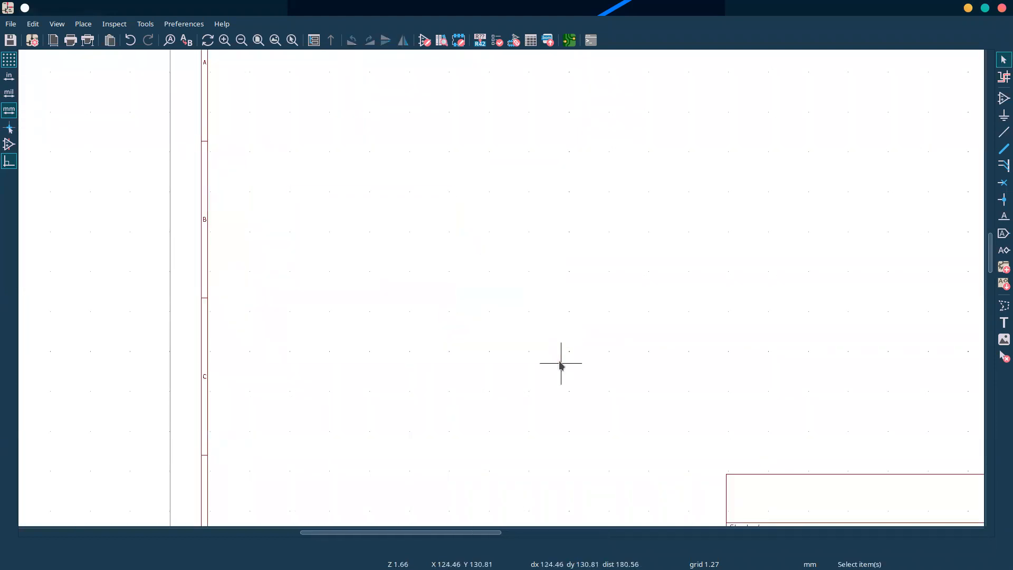
{"action": "scroll", "coordinate": [742, 227], "scroll_direction": "up", "scroll_amount": 2}
{"action": "scroll", "coordinate": [501, 292], "scroll_direction": "down", "scroll_amount": 5}
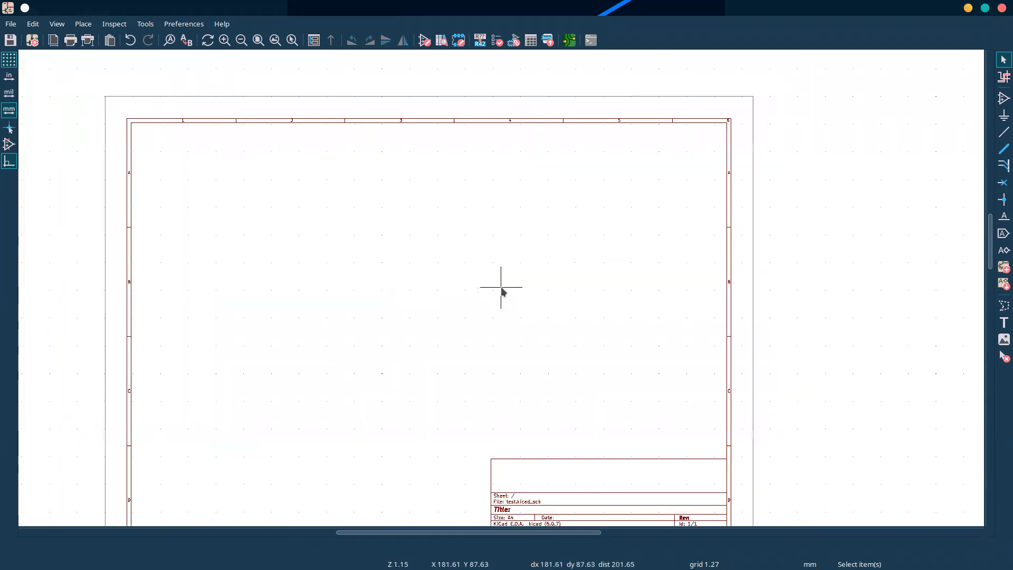
{"action": "scroll", "coordinate": [501, 291], "scroll_direction": "up", "scroll_amount": 2}
{"action": "scroll", "coordinate": [501, 291], "scroll_direction": "up", "scroll_amount": 1}
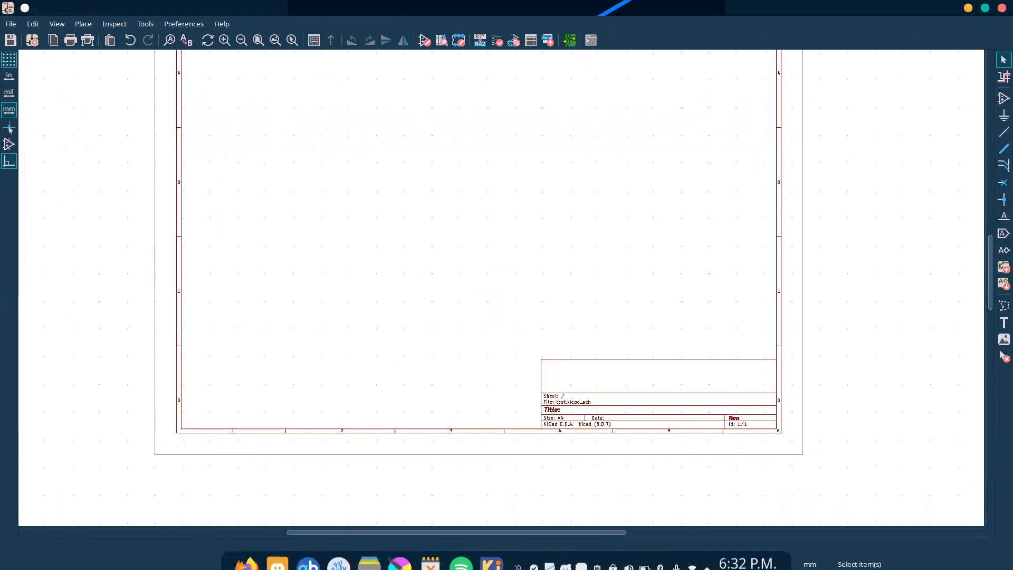
- Switch to Discord, open the unread direct message and copy the Amplifier Circuit image from it
{"action": "left_click", "coordinate": [279, 554]}
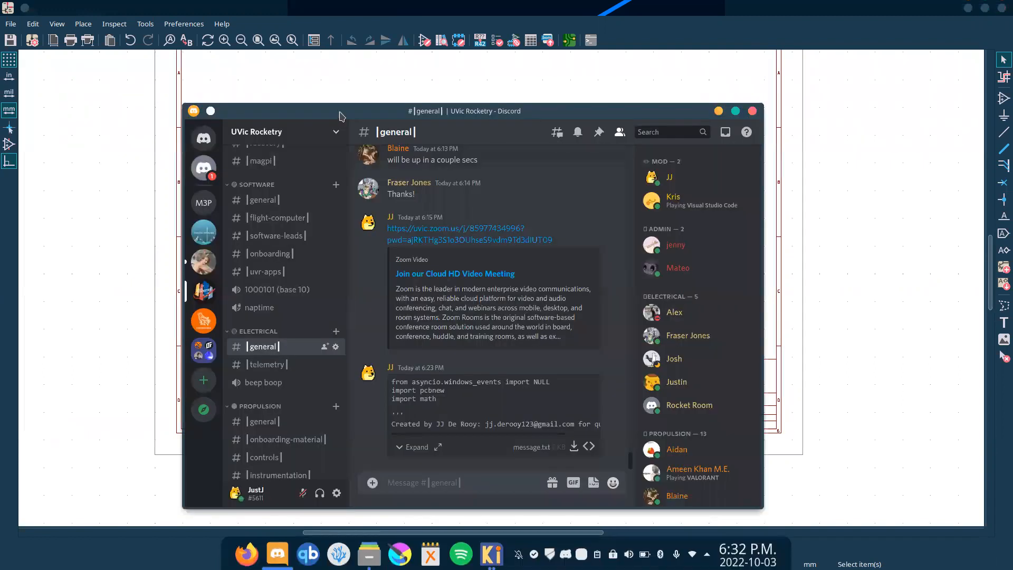
{"action": "left_click_drag", "start_coordinate": [341, 116], "coordinate": [360, 89]}
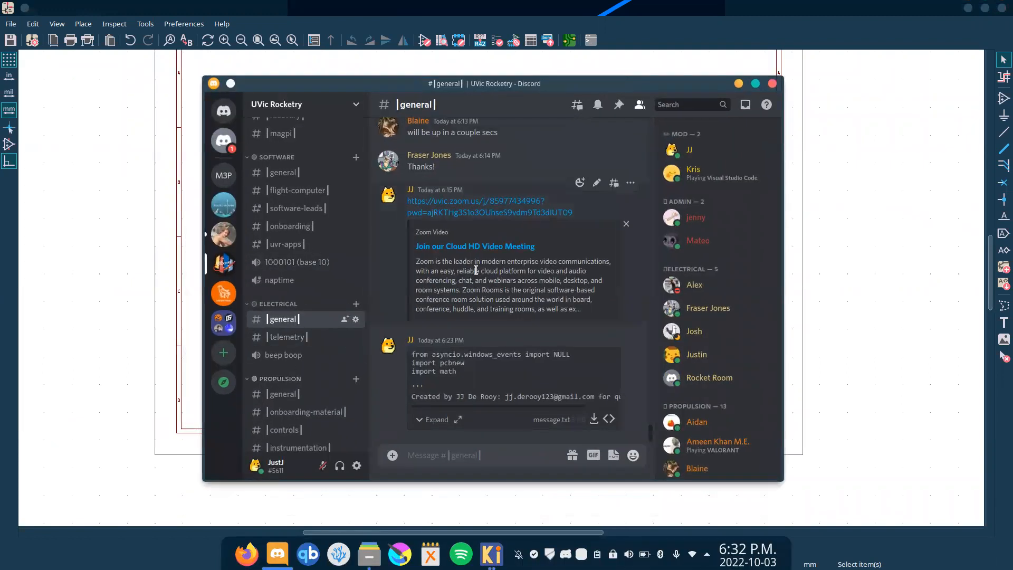
{"action": "scroll", "coordinate": [476, 272], "scroll_direction": "up", "scroll_amount": 7}
{"action": "scroll", "coordinate": [477, 271], "scroll_direction": "down", "scroll_amount": 7}
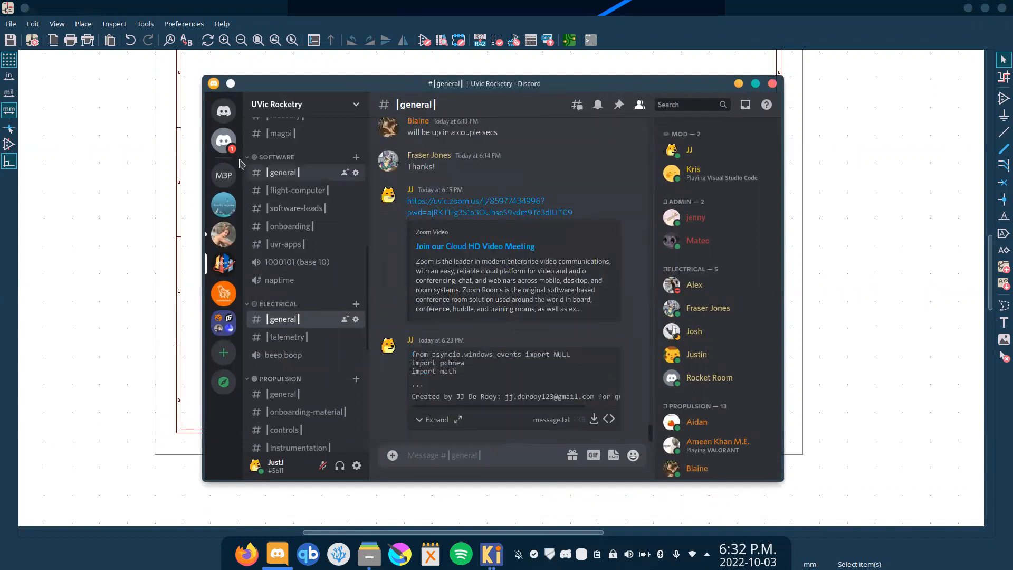
{"action": "left_click", "coordinate": [224, 140]}
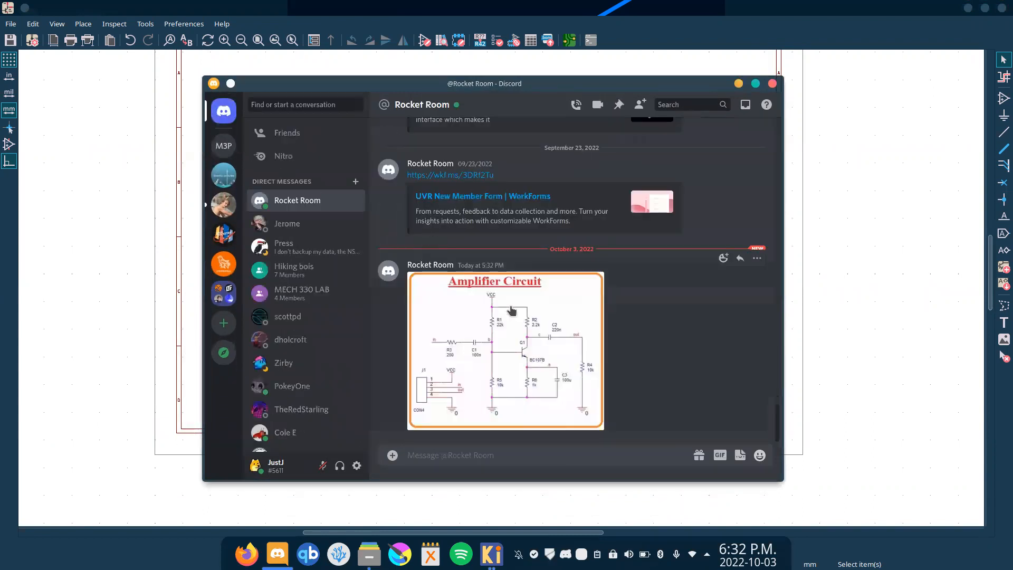
{"action": "left_click", "coordinate": [496, 343]}
{"action": "left_click", "coordinate": [524, 416]}
{"action": "right_click", "coordinate": [495, 332]}
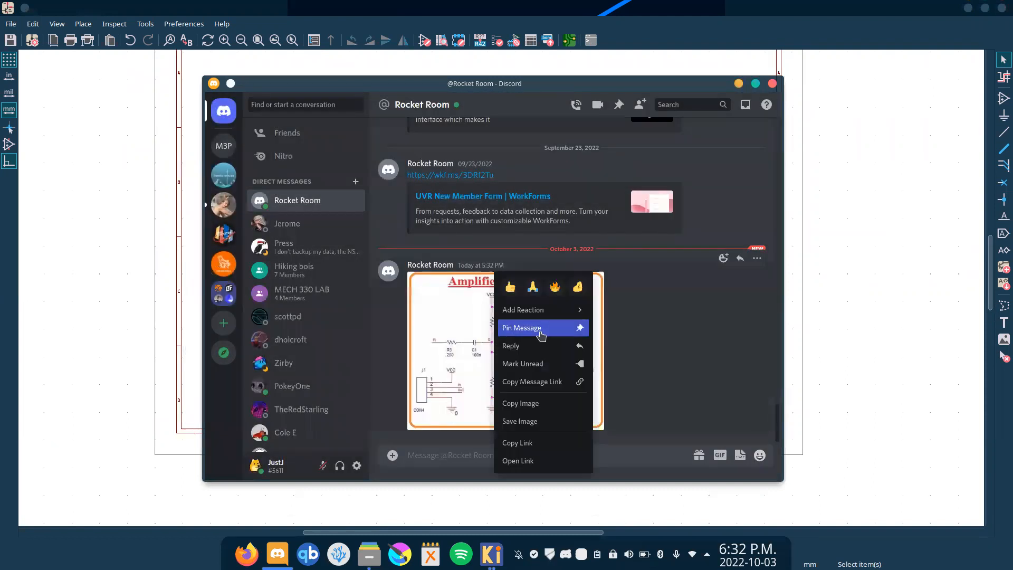
{"action": "left_click", "coordinate": [523, 403]}
- Post the copied Amplifier Circuit image in the electrical general channel of the UVic Rocketry server
{"action": "left_click", "coordinate": [223, 236]}
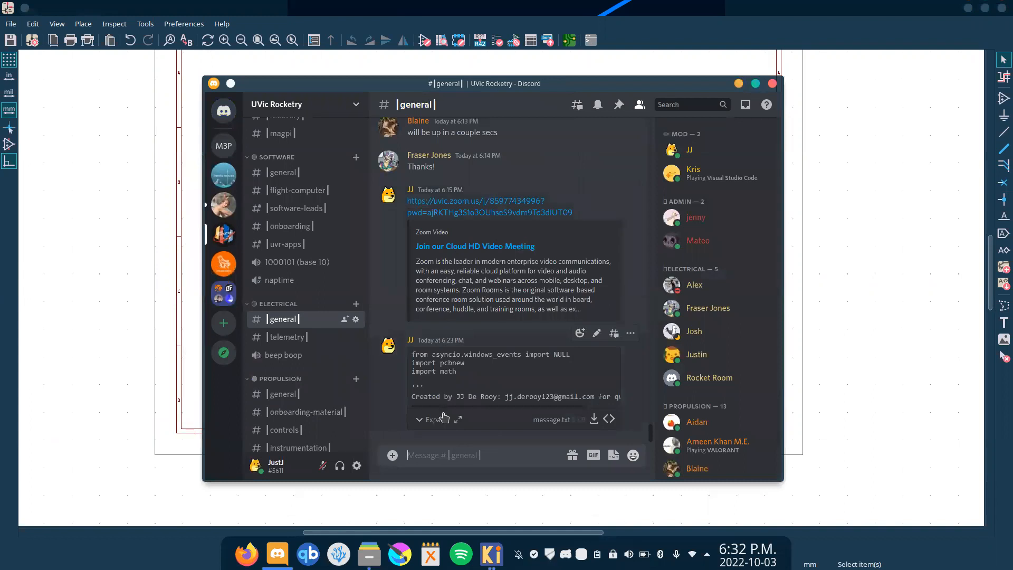
{"action": "left_click", "coordinate": [437, 448]}
{"action": "key", "text": "ctrl+v"}
{"action": "key", "text": "Return"}
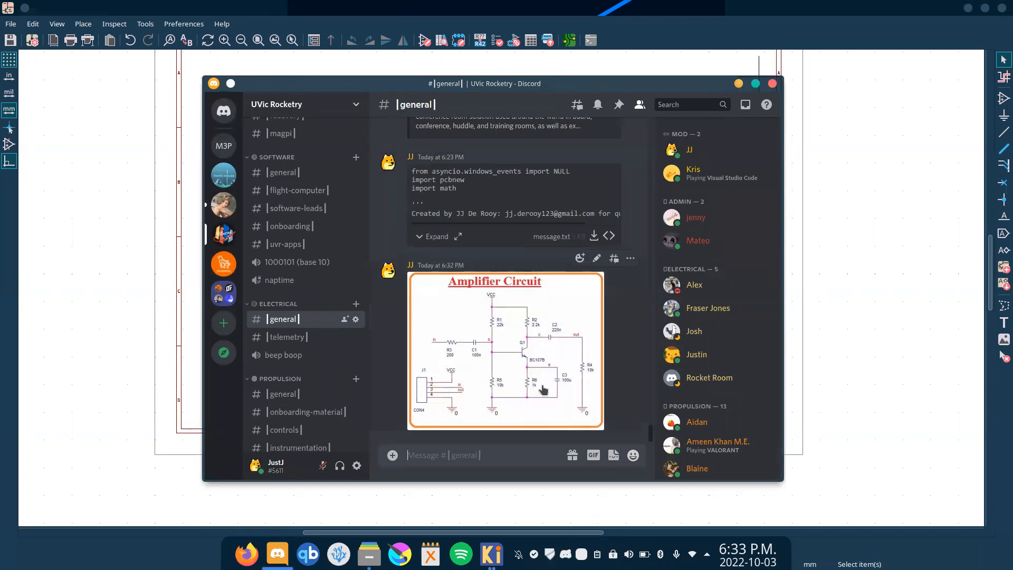
- Maximize the Discord window and open the posted Amplifier Circuit image in its enlarged view
{"action": "left_click_drag", "start_coordinate": [679, 91], "coordinate": [659, 56]}
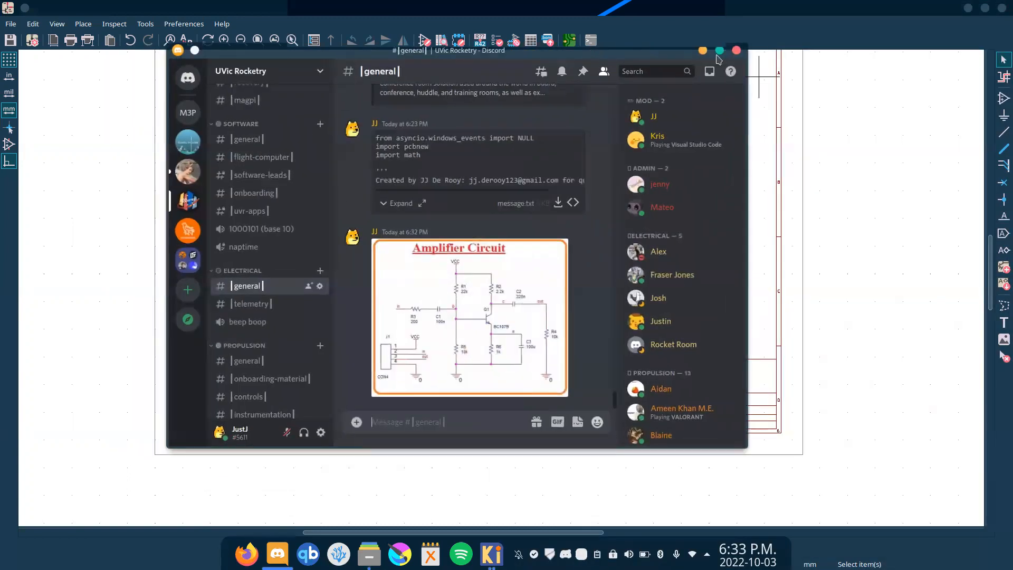
{"action": "left_click", "coordinate": [720, 51]}
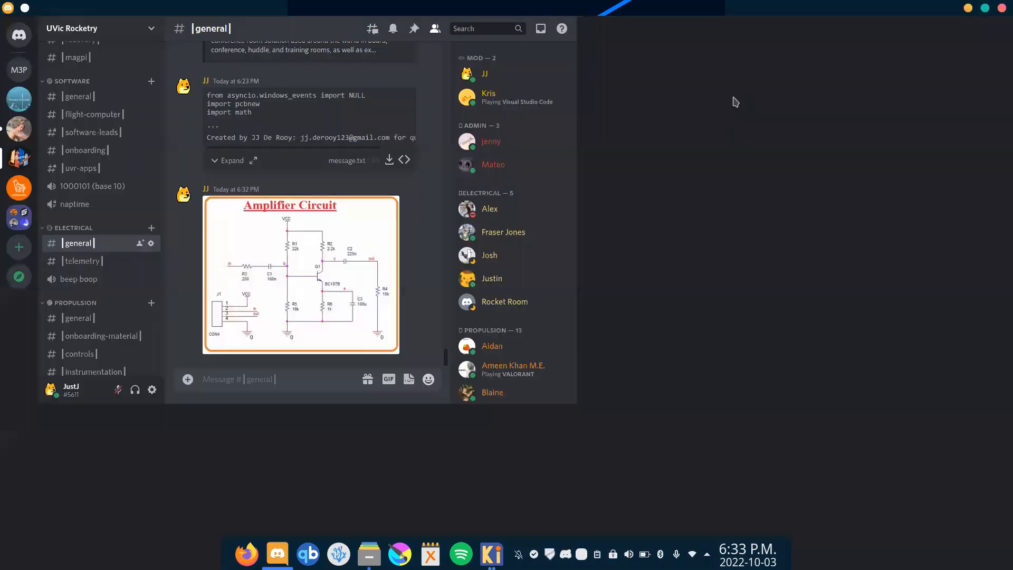
{"action": "left_click", "coordinate": [69, 538]}
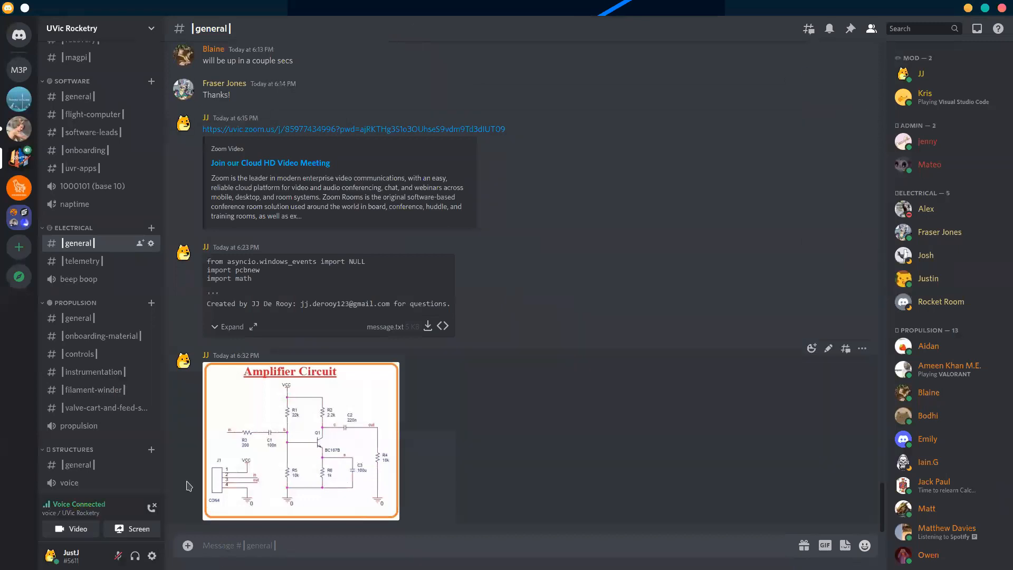
{"action": "left_click", "coordinate": [151, 511]}
{"action": "left_click", "coordinate": [358, 455]}
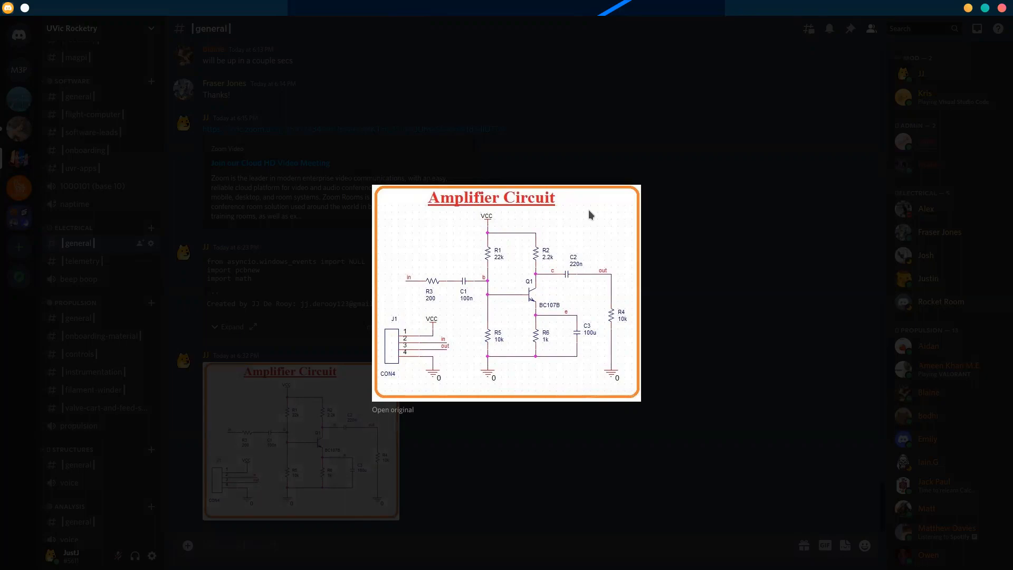
- Switch back to KiCad and place the recently used R resistor horizontally in sheet zone B2, matching R3 in the reference circuit
{"action": "key", "text": "alt+Tab"}
{"action": "scroll", "coordinate": [494, 200], "scroll_direction": "down", "scroll_amount": 2}
{"action": "scroll", "coordinate": [501, 288], "scroll_direction": "up", "scroll_amount": 1}
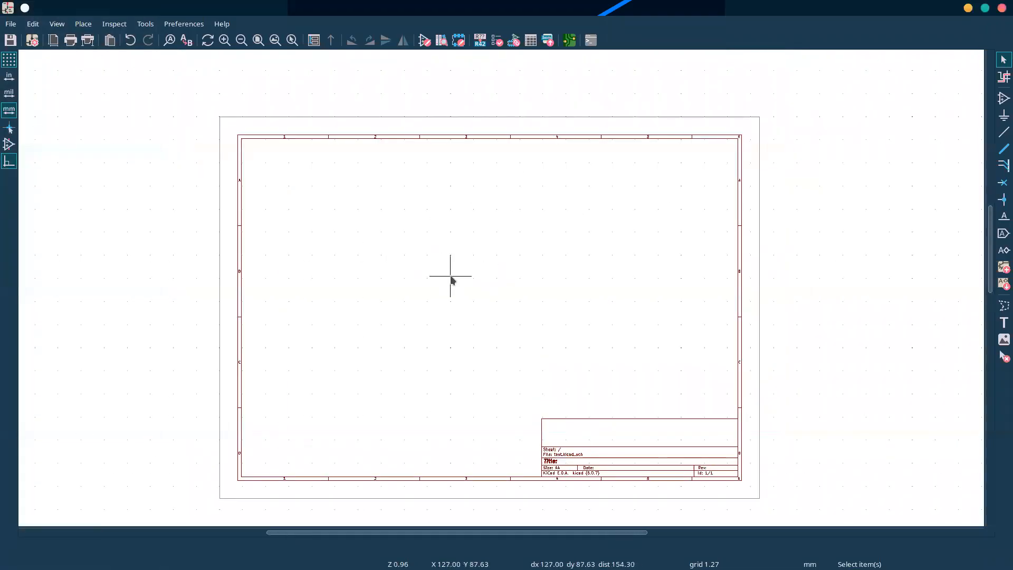
{"action": "key", "text": "alt+Tab"}
{"action": "key", "text": "alt+Tab"}
{"action": "key", "text": "a"}
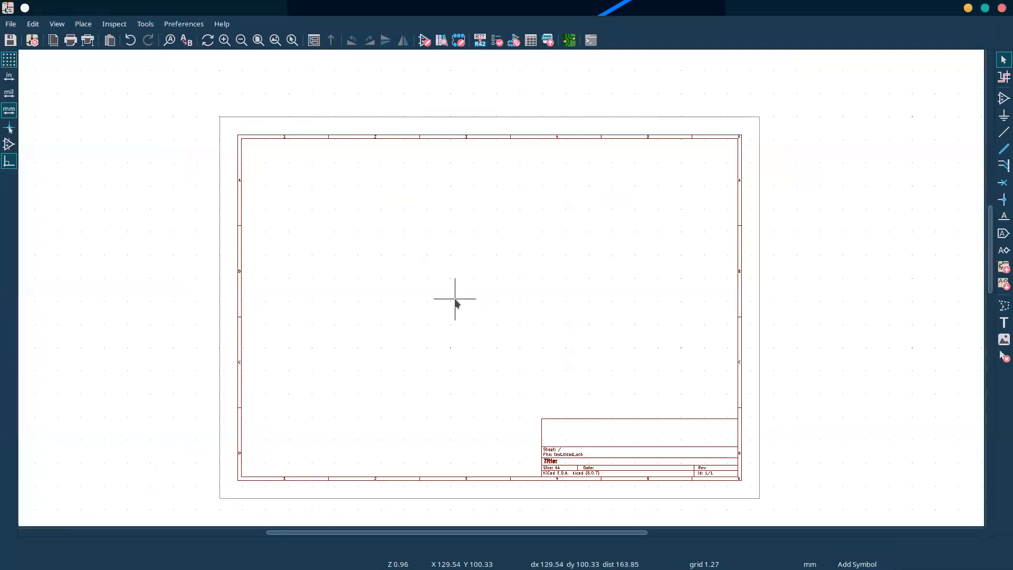
{"action": "left_click", "coordinate": [455, 299]}
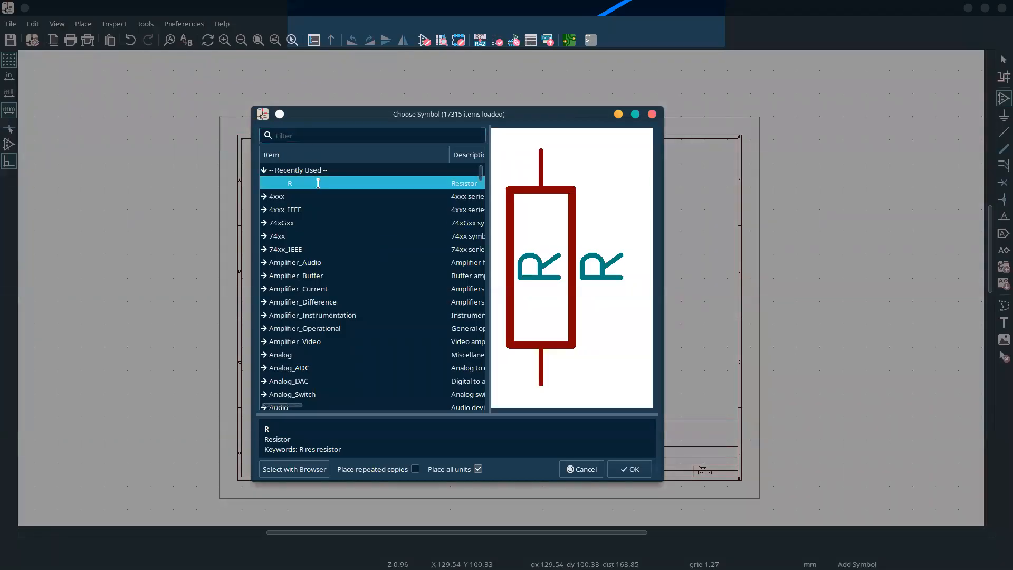
{"action": "left_click", "coordinate": [629, 470]}
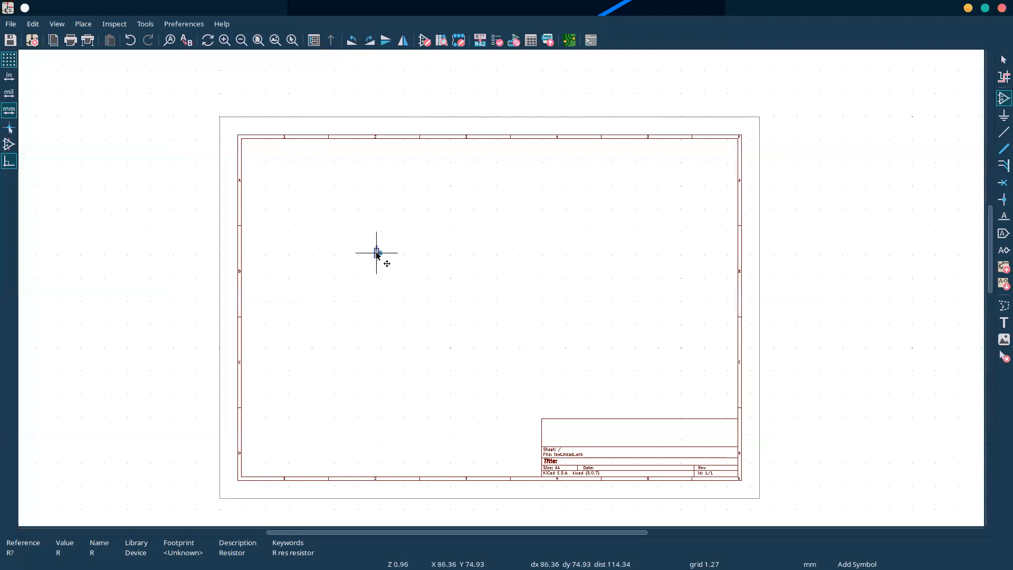
{"action": "left_click", "coordinate": [402, 263]}
{"action": "key", "text": "alt+Tab"}
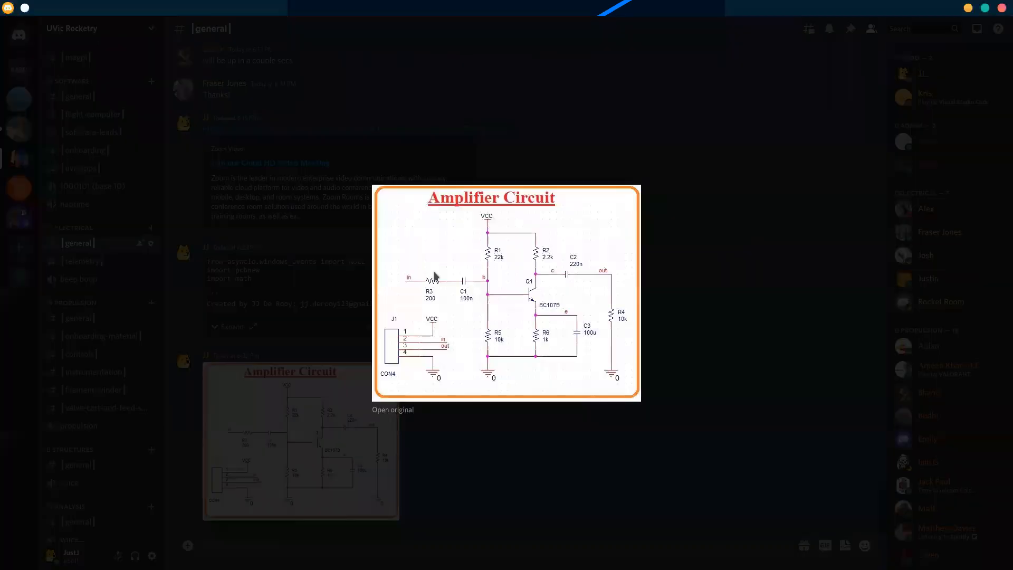
{"action": "key", "text": "alt+Tab"}
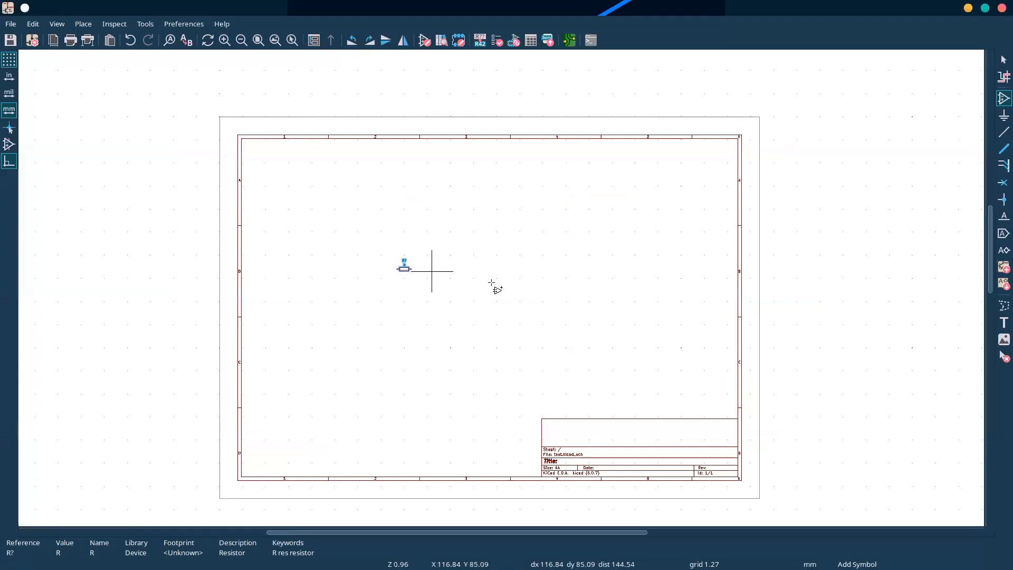
{"action": "key", "text": "Escape"}
- Duplicate the horizontal resistor, rotate the copy to vertical and place it above and to the right, in the upper part of zone B3
{"action": "left_click_drag", "start_coordinate": [383, 239], "coordinate": [450, 299]}
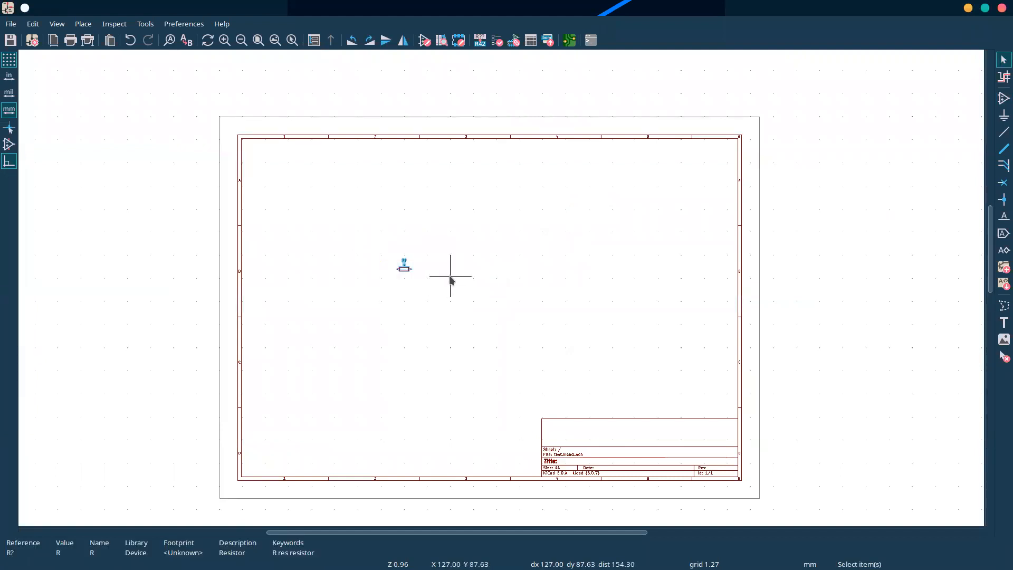
{"action": "key", "text": "ctrl+d"}
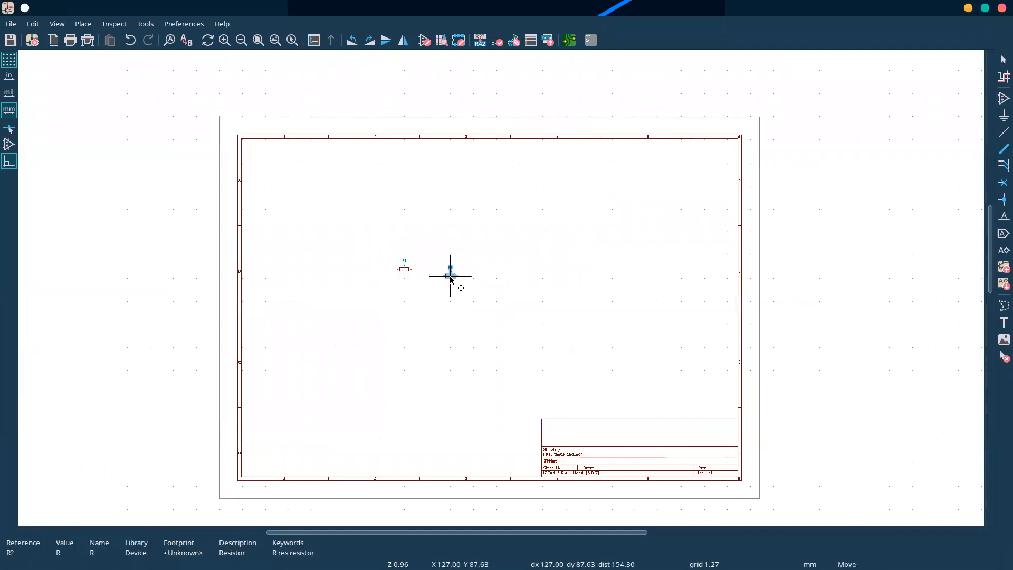
{"action": "key", "text": "r"}
{"action": "left_click", "coordinate": [449, 239]}
{"action": "left_click_drag", "start_coordinate": [477, 260], "coordinate": [438, 226]}
- Duplicate the vertical resistor and place the copy to its right at the same height, matching R2 in the reference circuit
{"action": "key", "text": "alt+Tab"}
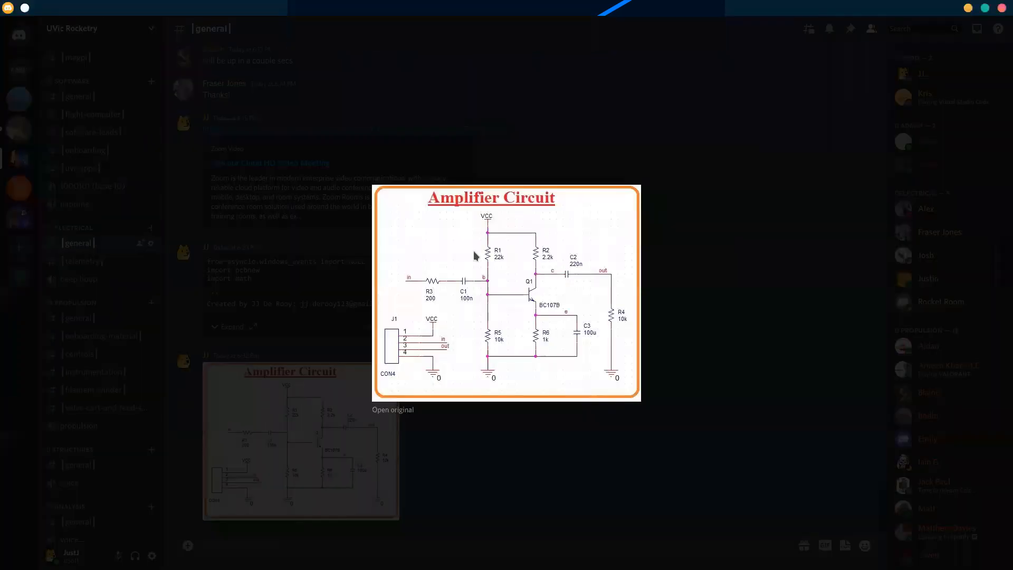
{"action": "key", "text": "alt+Tab"}
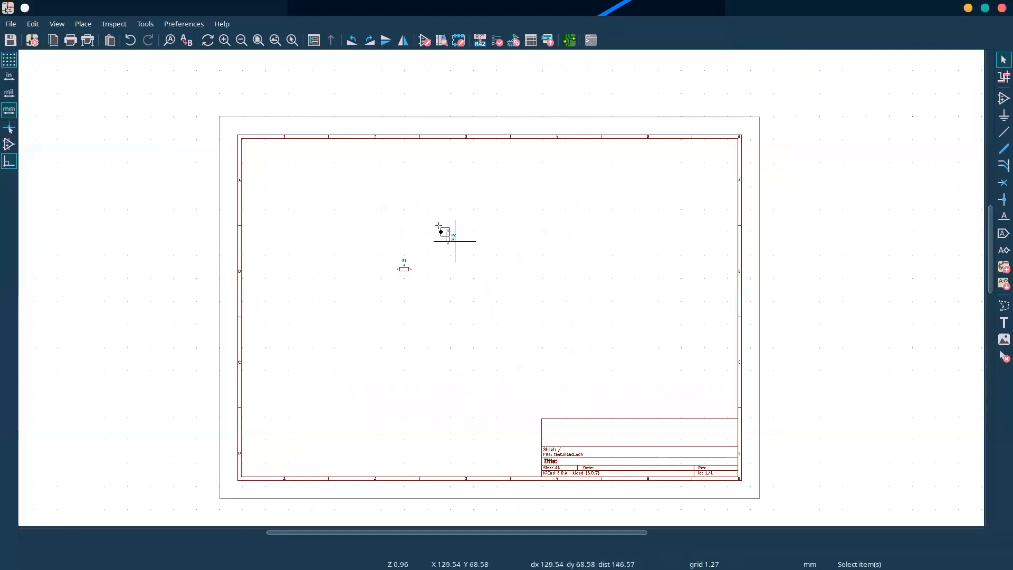
{"action": "left_click", "coordinate": [450, 236]}
{"action": "key", "text": "ctrl+d"}
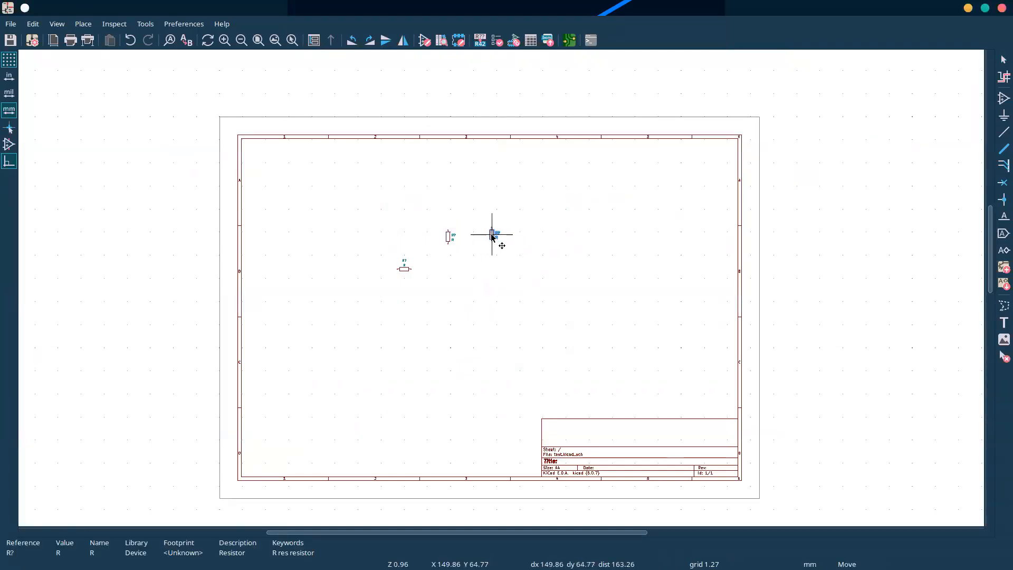
{"action": "left_click", "coordinate": [495, 238]}
- Duplicate a vertical resistor and place the copy directly below the left vertical one, matching R5 in the reference circuit
{"action": "key", "text": "alt+Tab"}
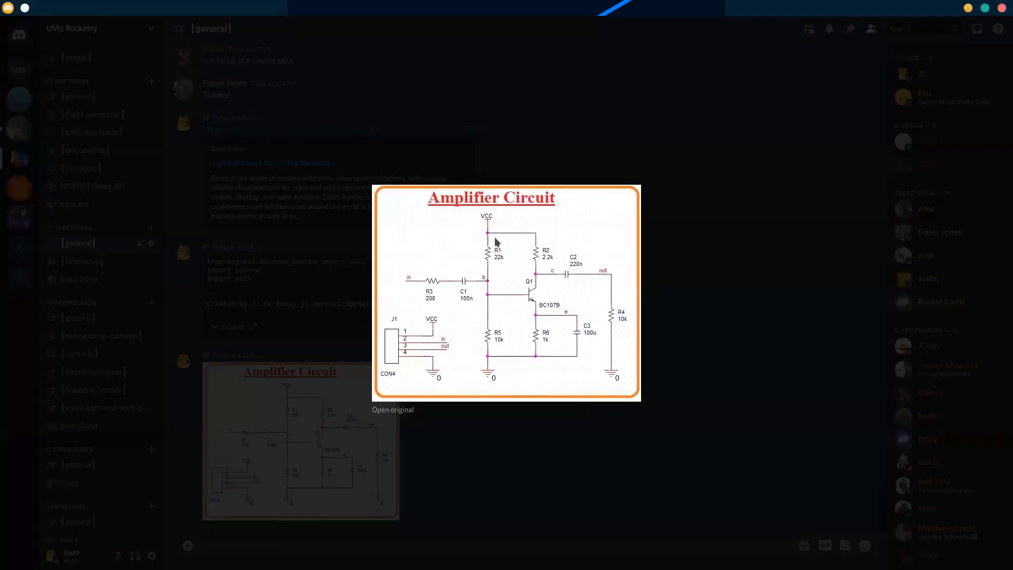
{"action": "key", "text": "alt+Tab"}
{"action": "left_click", "coordinate": [493, 235]}
{"action": "key", "text": "ctrl+d"}
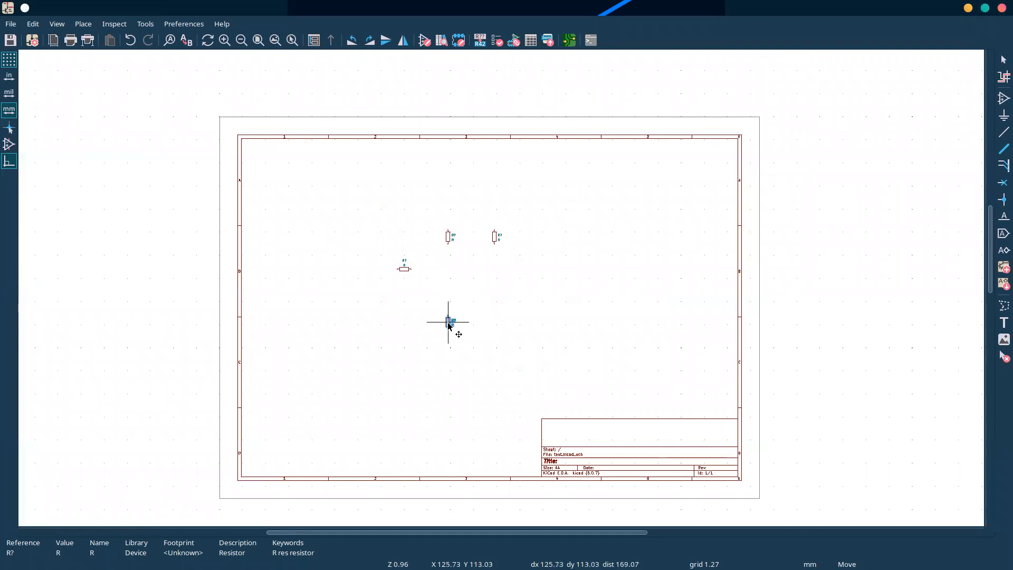
{"action": "left_click", "coordinate": [450, 317]}
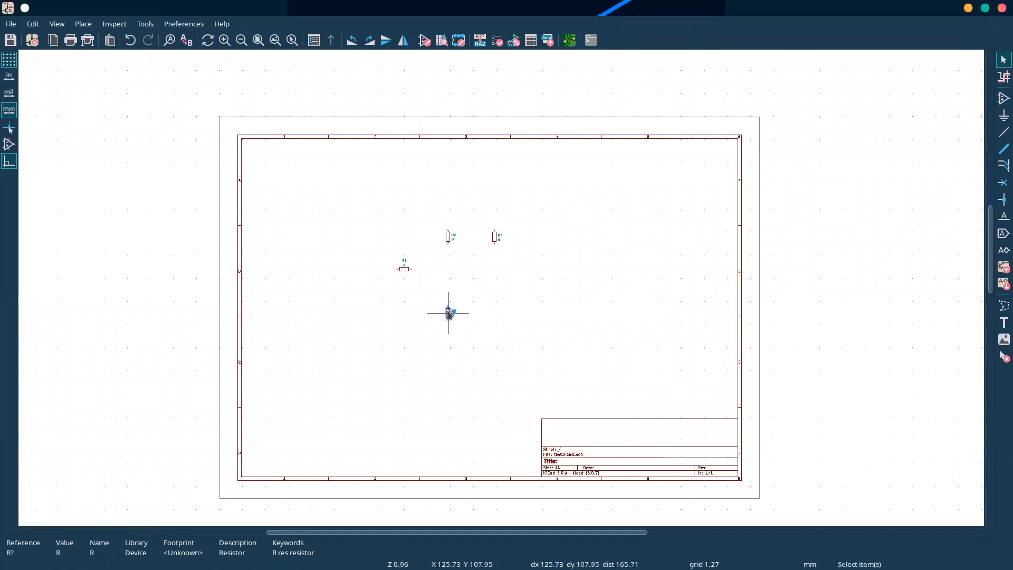
{"action": "scroll", "coordinate": [502, 289], "scroll_direction": "down", "scroll_amount": 2}
{"action": "scroll", "coordinate": [501, 292], "scroll_direction": "up", "scroll_amount": 3}
{"action": "scroll", "coordinate": [501, 290], "scroll_direction": "up", "scroll_amount": 4}
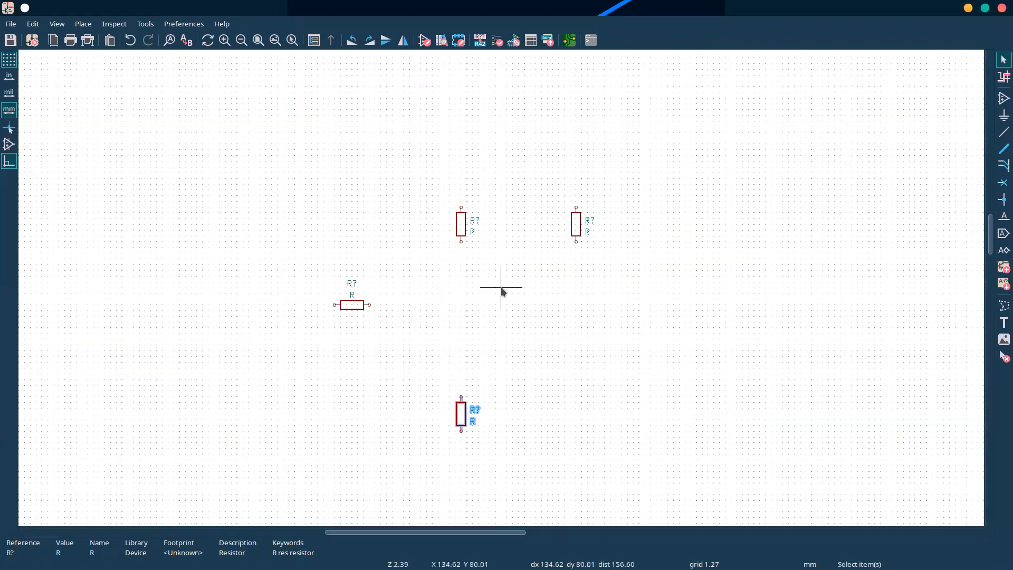
- Check the reference circuit, then duplicate the lower-left vertical resistor and place the copy beneath the upper-right vertical one, matching R6
{"action": "key", "text": "alt+Tab"}
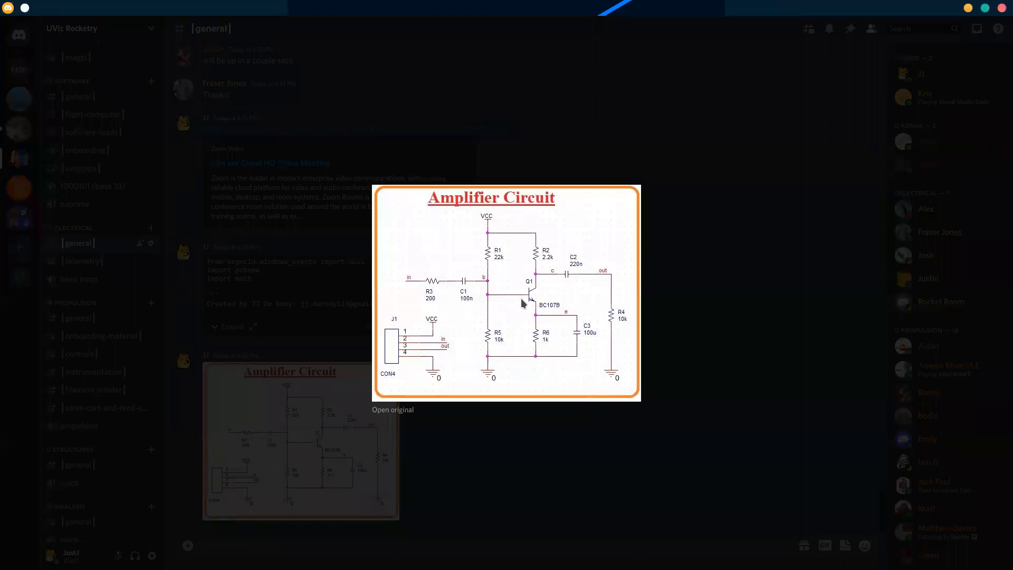
{"action": "key", "text": "alt+Tab"}
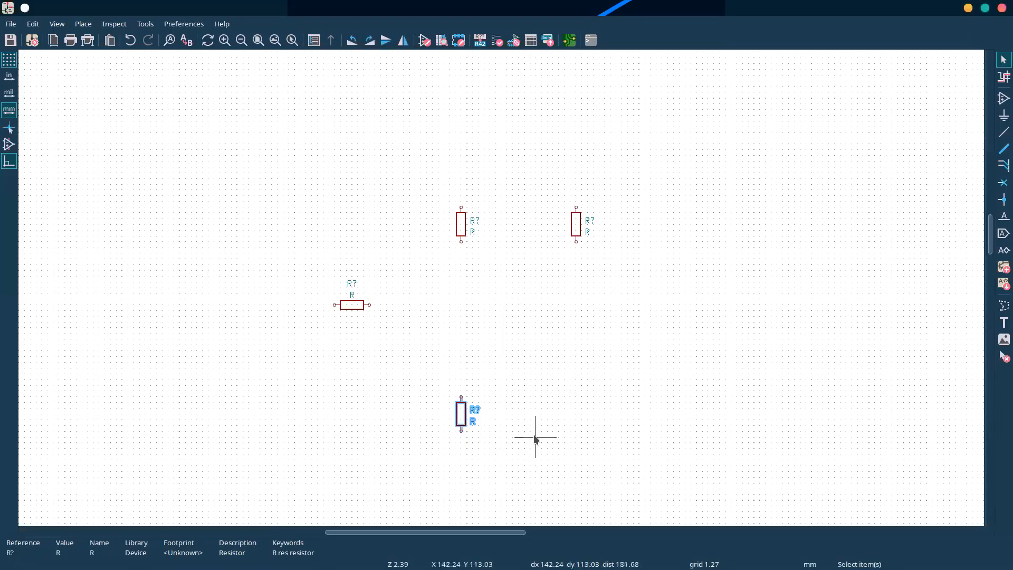
{"action": "key", "text": "ctrl+d"}
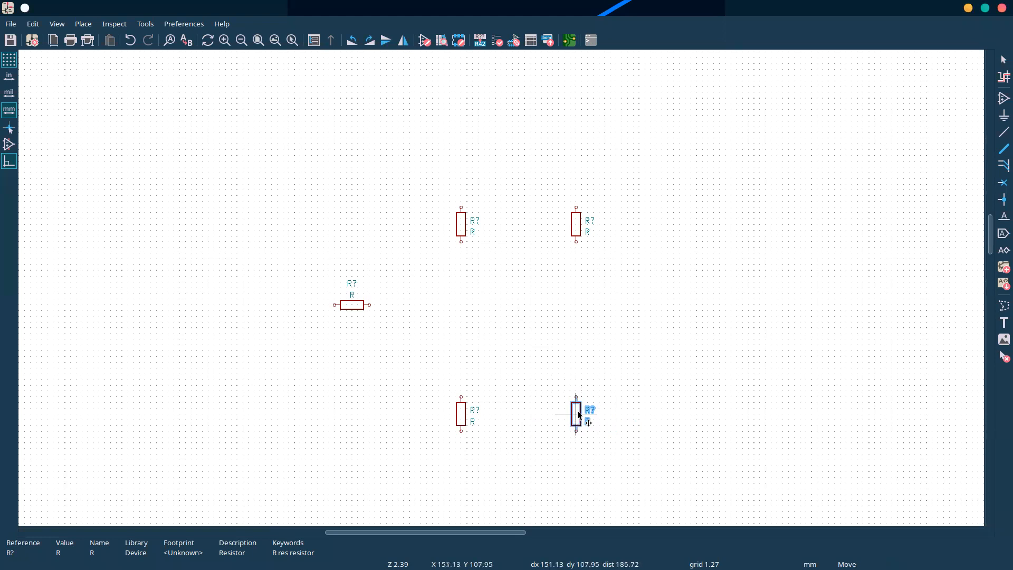
{"action": "left_click", "coordinate": [578, 414]}
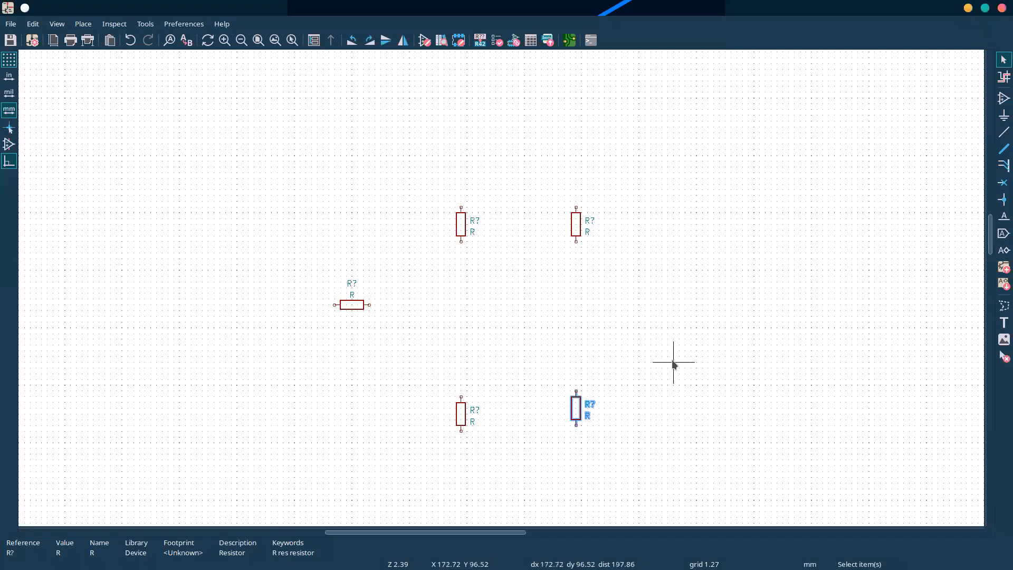
- Duplicate the lower-right vertical resistor, place the copy farther right at mid-height to match R4, and compare with the reference circuit
{"action": "key", "text": "ctrl+d"}
{"action": "left_click", "coordinate": [724, 311]}
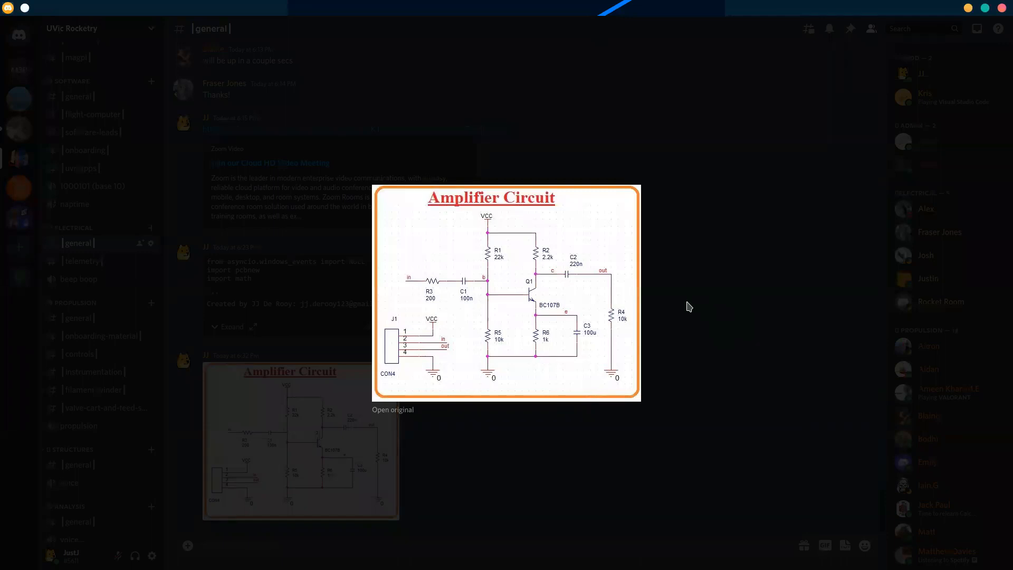
{"action": "key", "text": "alt+Tab"}
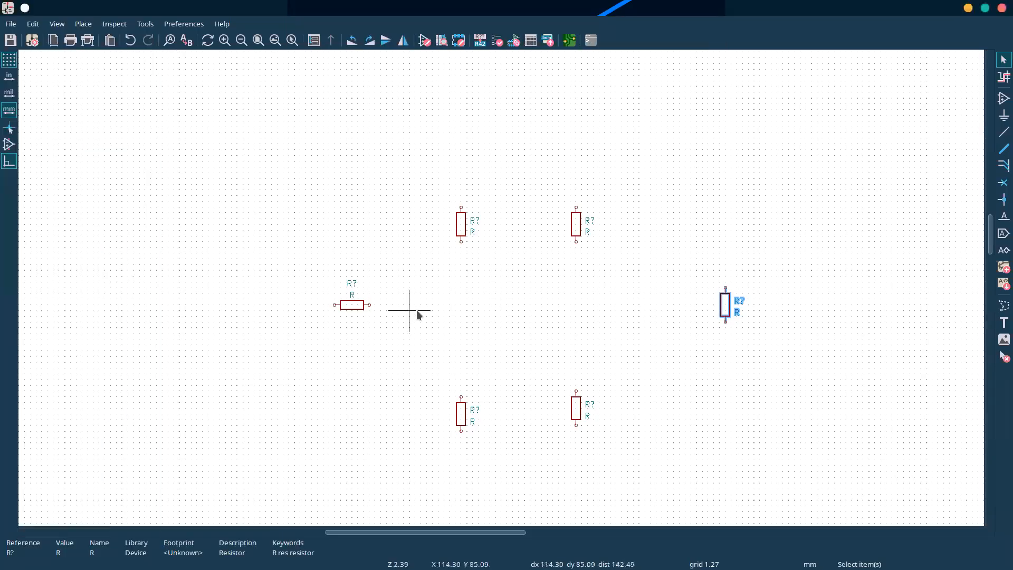
- Try placing the pspice capacitor C horizontally beside the horizontal resistor, and delete it together with the stray wire
{"action": "key", "text": "z"}
{"action": "key", "text": "Escape"}
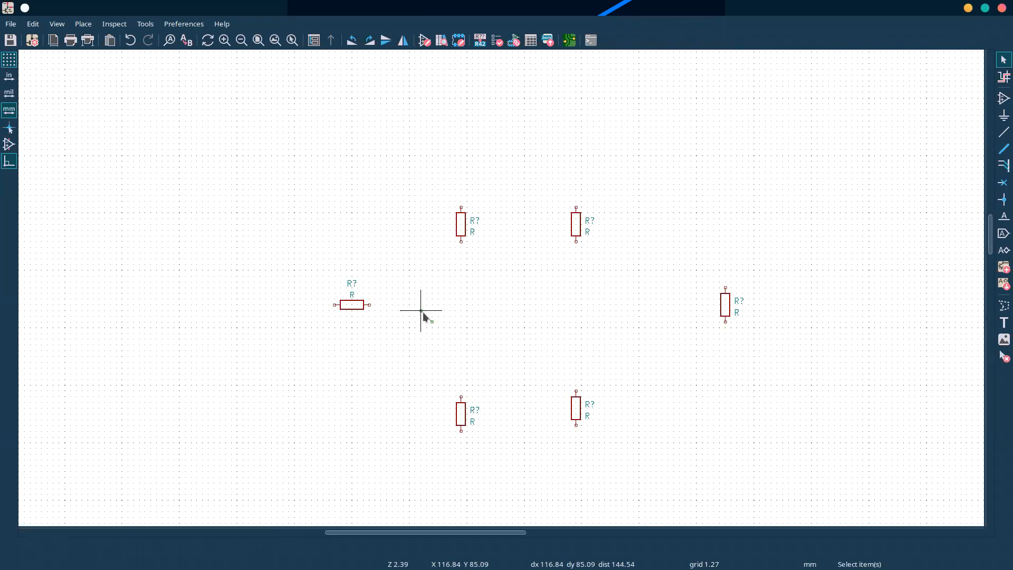
{"action": "type", "text": "a"}
{"action": "type", "text": "cap"}
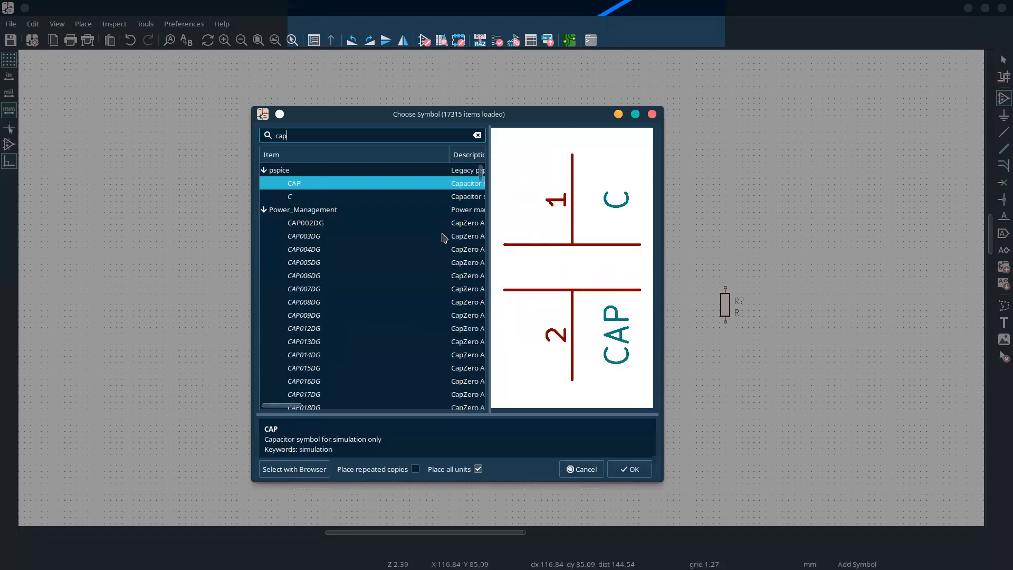
{"action": "double_click", "coordinate": [346, 197]}
{"action": "key", "text": "r"}
{"action": "left_click", "coordinate": [432, 304]}
{"action": "key", "text": "Escape"}
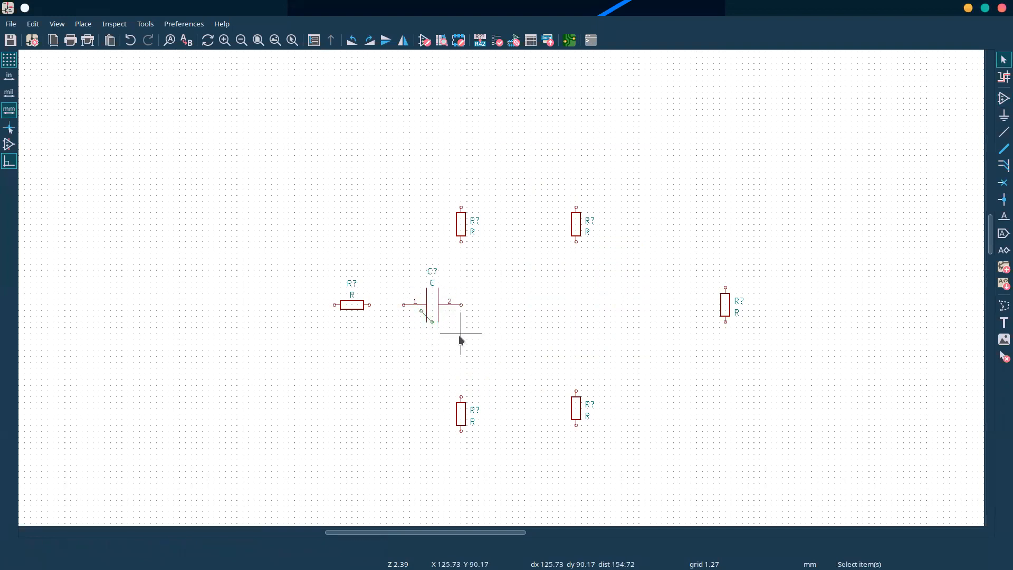
{"action": "left_click_drag", "start_coordinate": [451, 335], "coordinate": [415, 311]}
{"action": "key", "text": "Delete"}
- Place the recently used pspice capacitor C horizontally, just right of the horizontal resistor, matching C1 in the reference circuit
{"action": "key", "text": "a"}
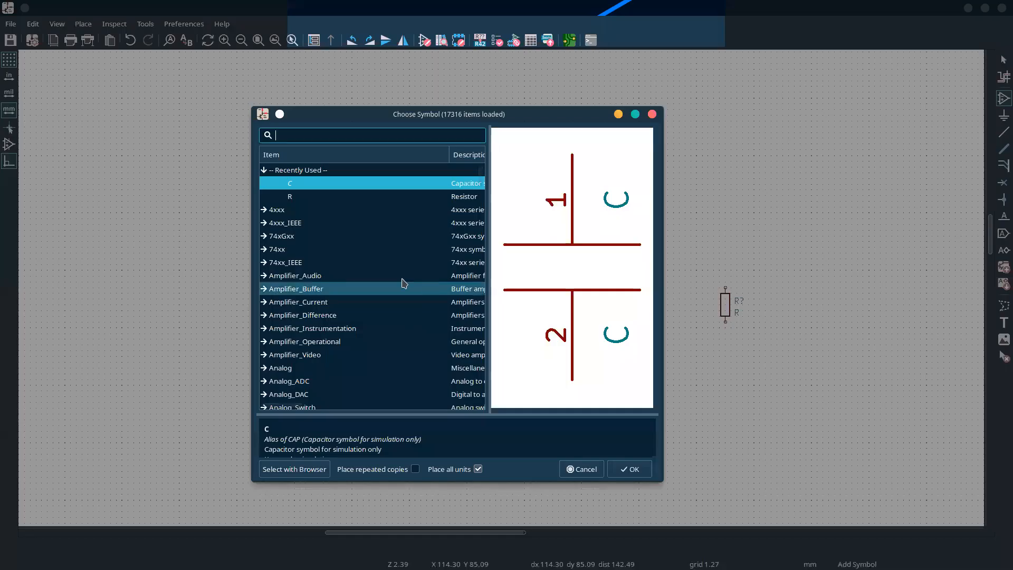
{"action": "double_click", "coordinate": [321, 183]}
{"action": "key", "text": "r"}
{"action": "left_click", "coordinate": [440, 309]}
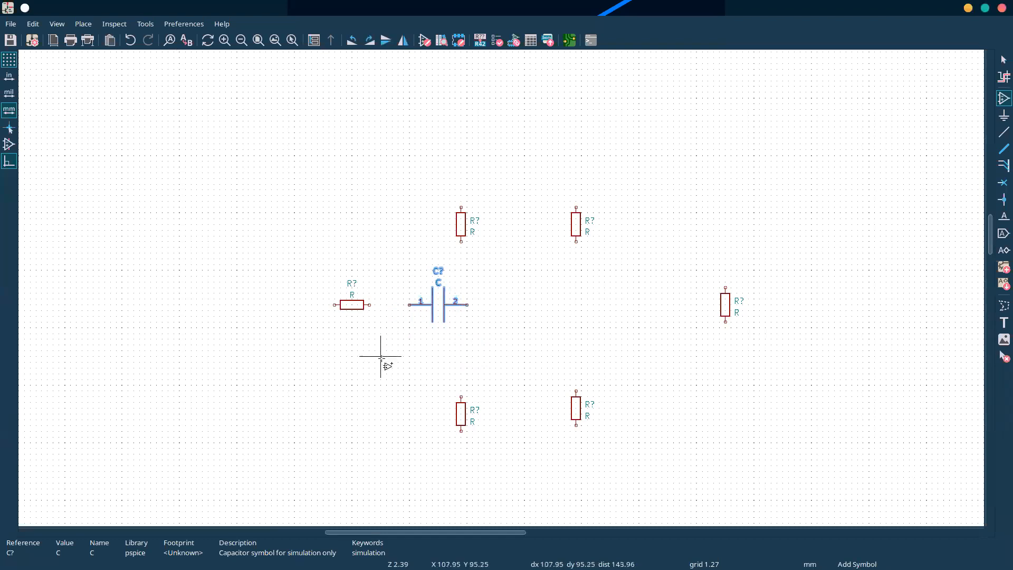
{"action": "left_click", "coordinate": [581, 469]}
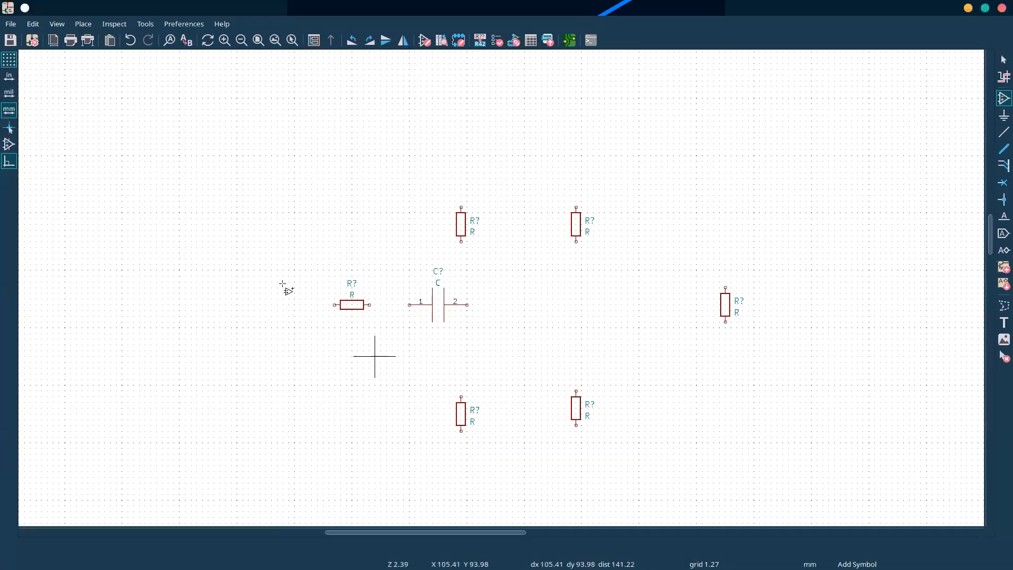
{"action": "left_click_drag", "start_coordinate": [111, 155], "coordinate": [105, 206]}
{"action": "scroll", "coordinate": [501, 287], "scroll_direction": "down", "scroll_amount": 2}
{"action": "scroll", "coordinate": [502, 287], "scroll_direction": "up", "scroll_amount": 1}
{"action": "right_click", "coordinate": [499, 286]}
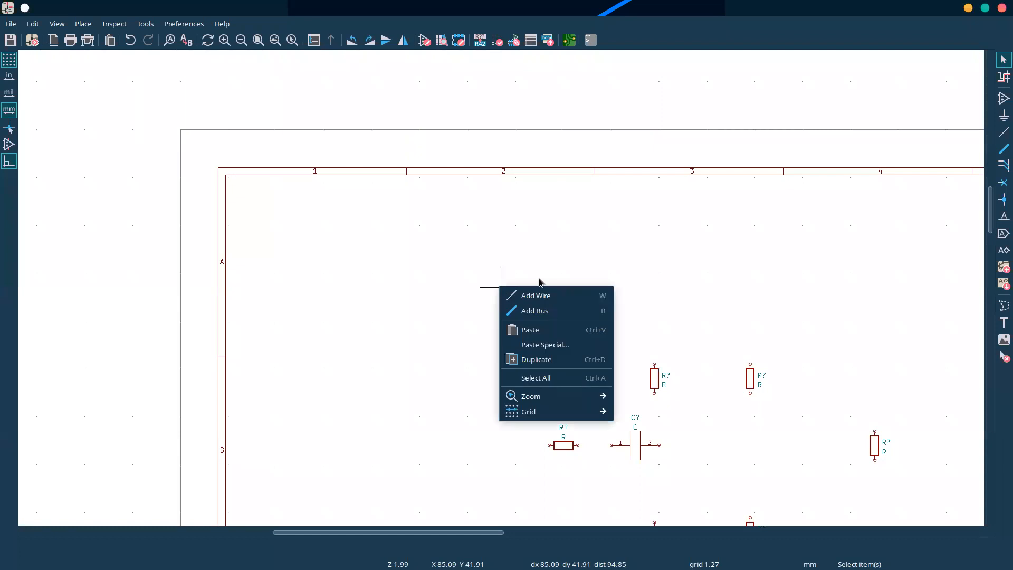
{"action": "left_click", "coordinate": [378, 263]}
{"action": "left_click_drag", "start_coordinate": [377, 260], "coordinate": [502, 335]}
{"action": "mouse_move", "coordinate": [502, 336]}
{"action": "left_mouse_down"}
{"action": "mouse_move", "coordinate": [333, 235]}
{"action": "mouse_move", "coordinate": [491, 335]}
{"action": "left_mouse_up"}
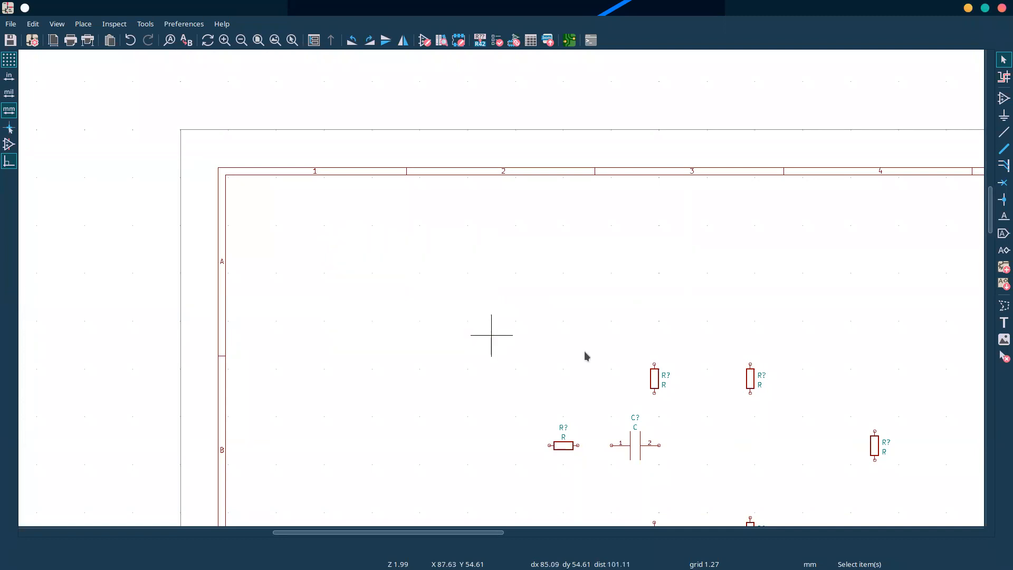
- Try box-selecting the horizontal resistor, the capacitor and the upper-left vertical resistor, and clear the selection
{"action": "left_click_drag", "start_coordinate": [541, 387], "coordinate": [684, 478]}
{"action": "mouse_move", "coordinate": [526, 378]}
{"action": "left_mouse_down"}
{"action": "mouse_move", "coordinate": [692, 475]}
{"action": "mouse_move", "coordinate": [530, 378]}
{"action": "left_mouse_up"}
{"action": "left_click", "coordinate": [692, 475]}
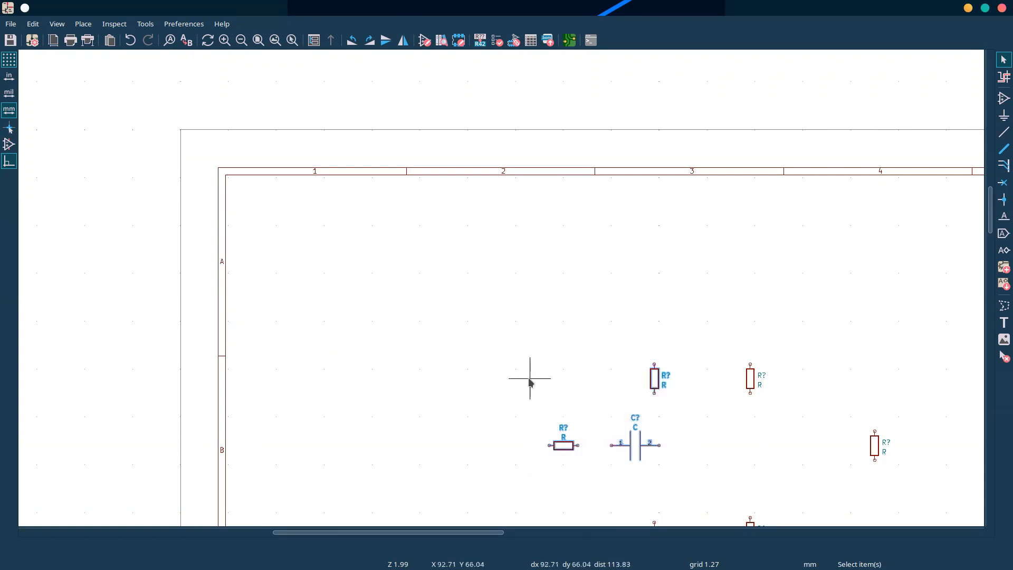
{"action": "left_click", "coordinate": [525, 384]}
{"action": "scroll", "coordinate": [667, 357], "scroll_direction": "down", "scroll_amount": 4}
{"action": "scroll", "coordinate": [528, 331], "scroll_direction": "up", "scroll_amount": 4}
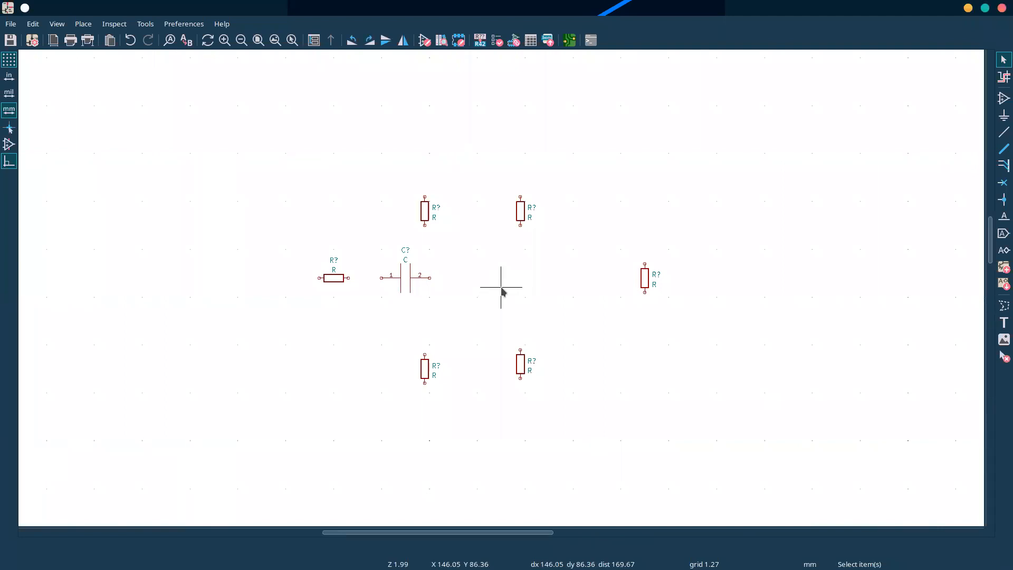
- Duplicate the horizontal capacitor after checking the reference, and place the copy at the same height, just left of the far-right resistor
{"action": "left_click_drag", "start_coordinate": [445, 300], "coordinate": [373, 238]}
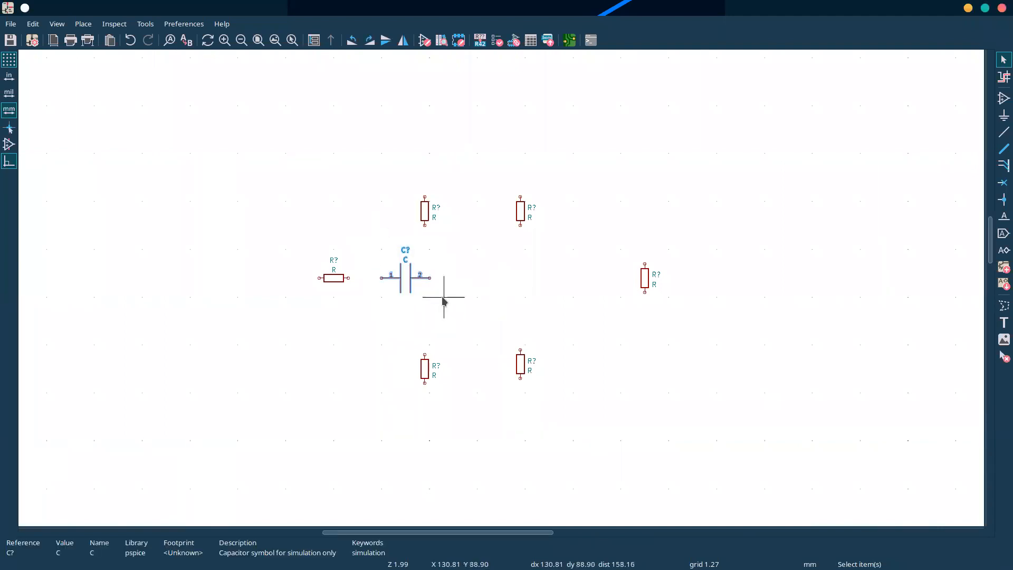
{"action": "key", "text": "alt+Tab"}
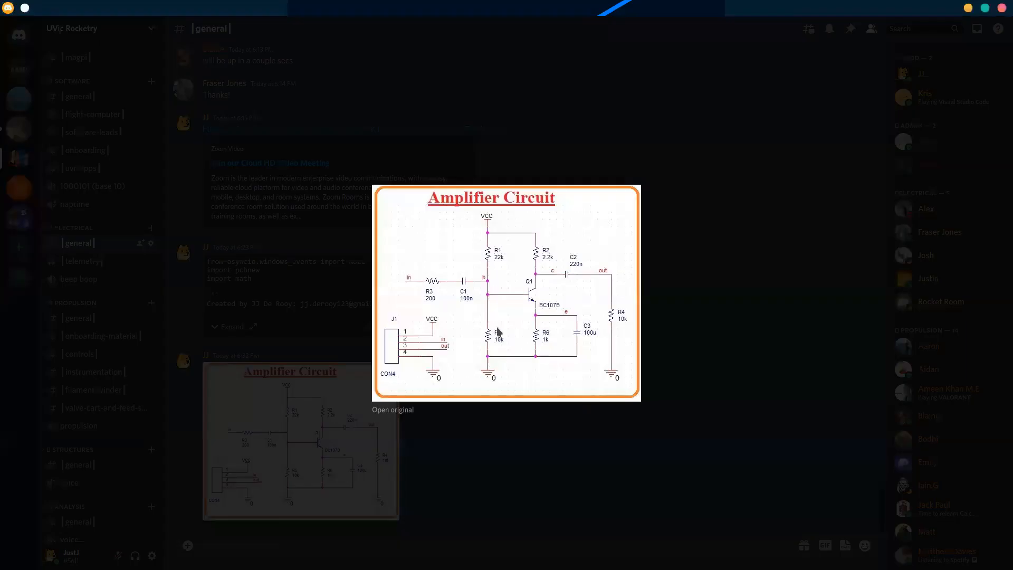
{"action": "key", "text": "alt+Tab"}
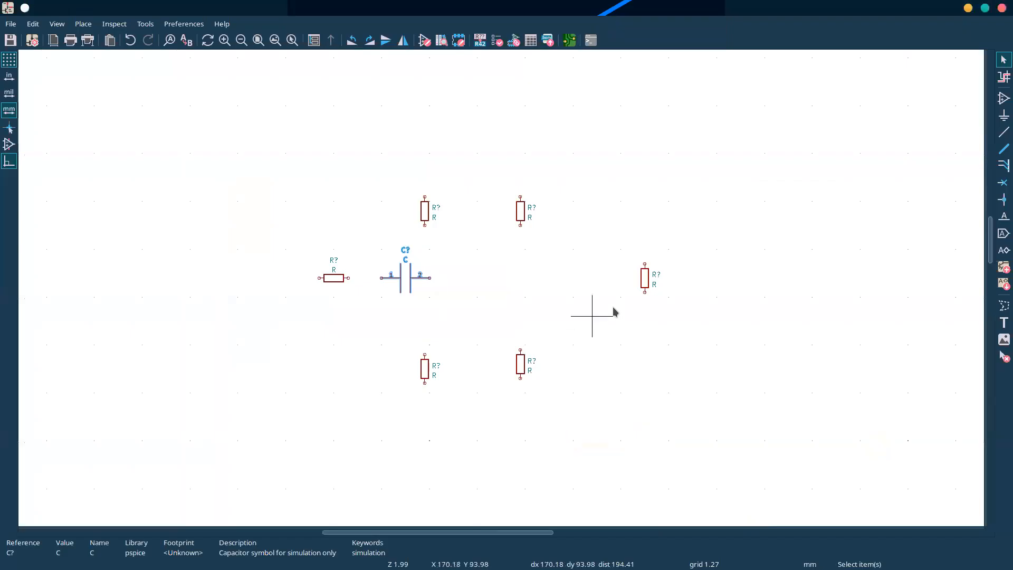
{"action": "key", "text": "ctrl+d"}
{"action": "left_click", "coordinate": [581, 279]}
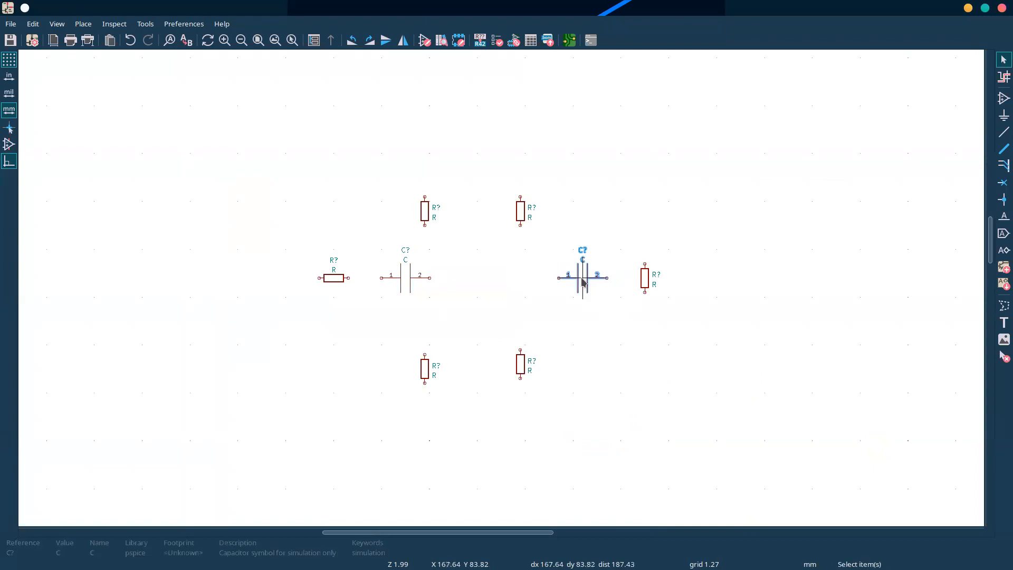
- Compare with the reference circuit and move the copied capacitor up and right, above the far-right resistor, matching C2
{"action": "key", "text": "alt+Tab"}
{"action": "key", "text": "alt+Tab"}
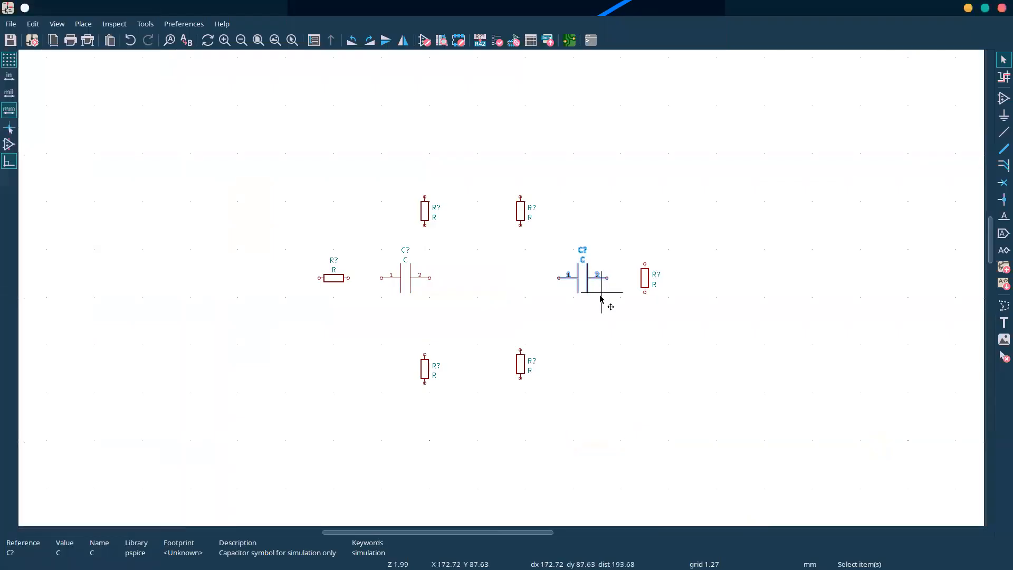
{"action": "left_click_drag", "start_coordinate": [605, 311], "coordinate": [553, 240]}
{"action": "left_click_drag", "start_coordinate": [582, 282], "coordinate": [628, 246]}
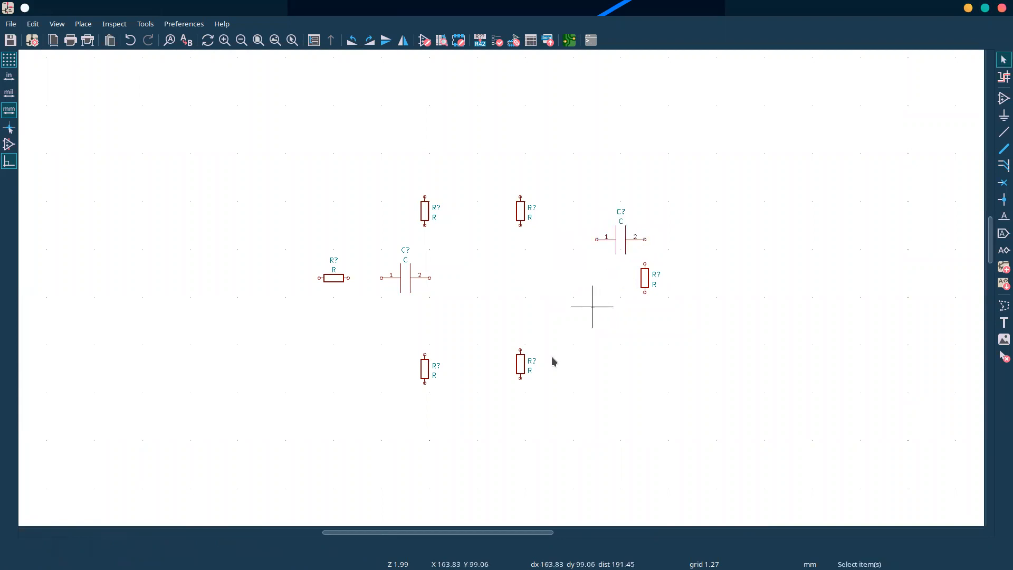
{"action": "left_click", "coordinate": [521, 363]}
{"action": "mouse_move", "coordinate": [521, 363]}
{"action": "left_mouse_down"}
{"action": "mouse_move", "coordinate": [526, 376]}
{"action": "mouse_move", "coordinate": [521, 366]}
{"action": "left_mouse_up"}
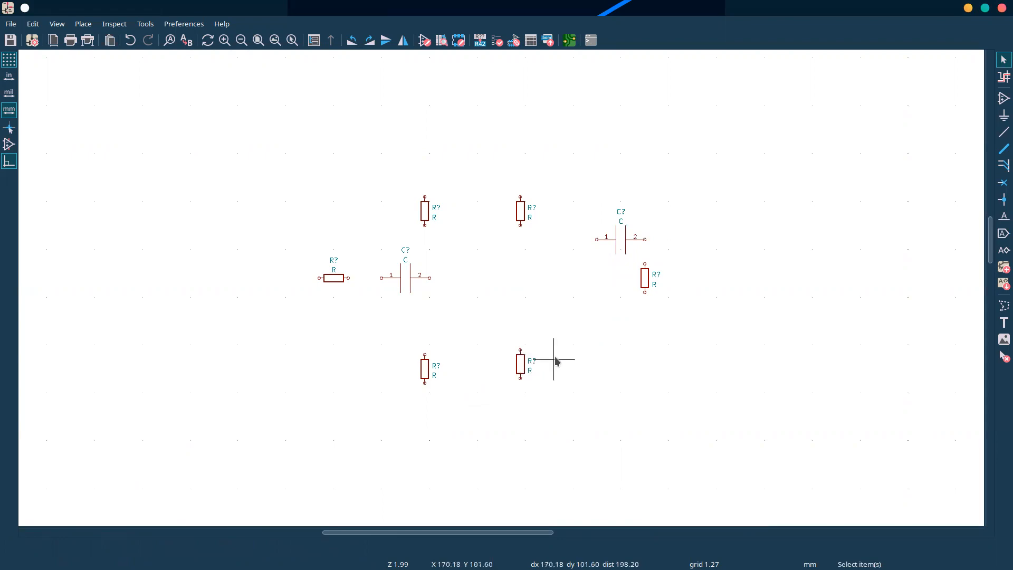
- Copy the C2-position capacitor, rotate the copy to vertical and place it right of the lower-right vertical resistor, matching C3 in the reference
{"action": "key", "text": "alt+Tab"}
{"action": "key", "text": "alt+Tab"}
{"action": "key", "text": "alt+Tab"}
{"action": "key", "text": "alt+Tab"}
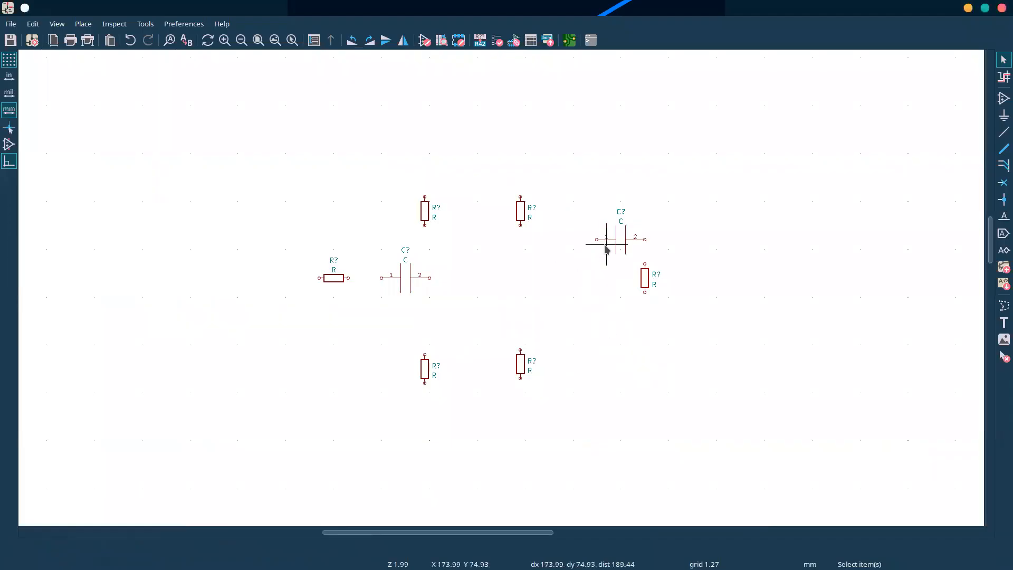
{"action": "left_click", "coordinate": [618, 239]}
{"action": "key", "text": "ctrl+c"}
{"action": "key", "text": "ctrl+v"}
{"action": "key", "text": "r"}
{"action": "left_click", "coordinate": [578, 354]}
{"action": "key", "text": "alt+Tab"}
{"action": "key", "text": "alt+Tab"}
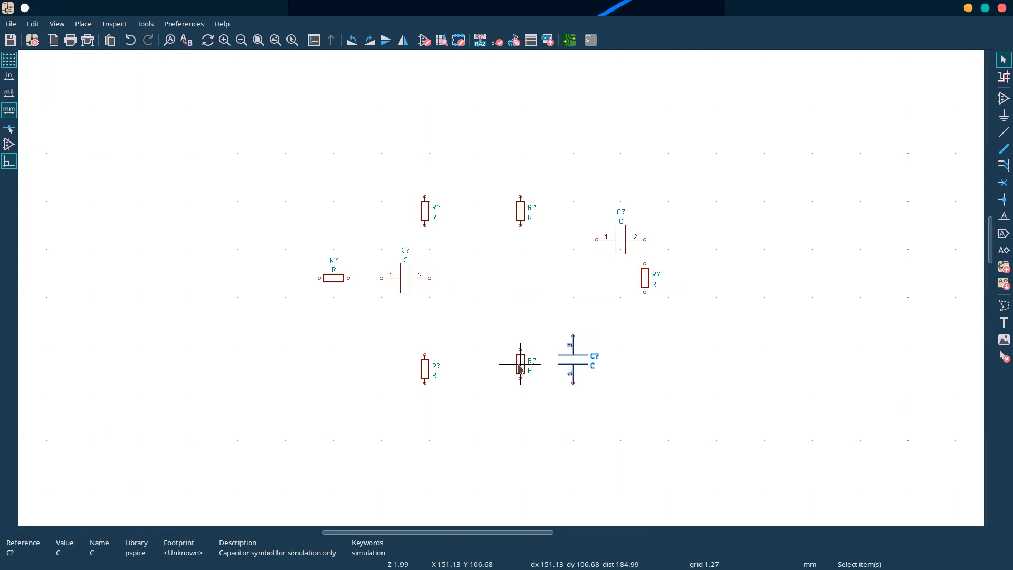
{"action": "left_click", "coordinate": [536, 404]}
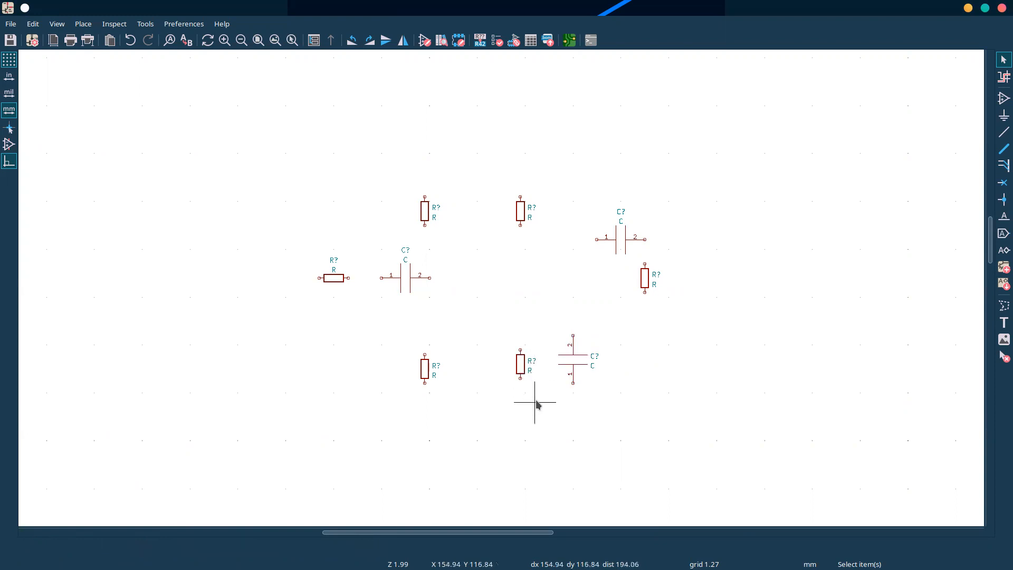
- Search the symbol library for "npn bjt" after checking transistor Q1 in the reference circuit
{"action": "key", "text": "alt+Tab"}
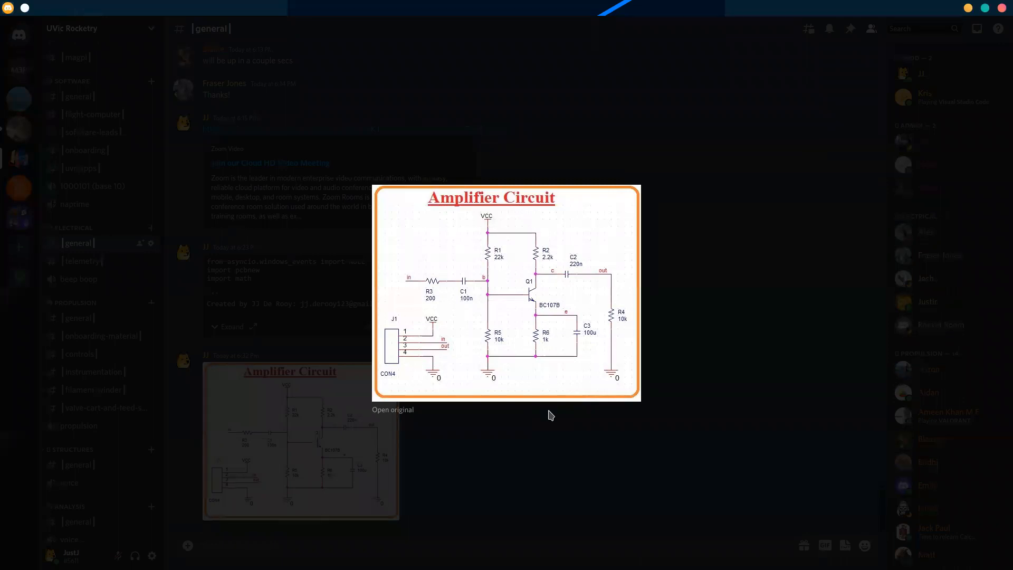
{"action": "key", "text": "alt+Tab"}
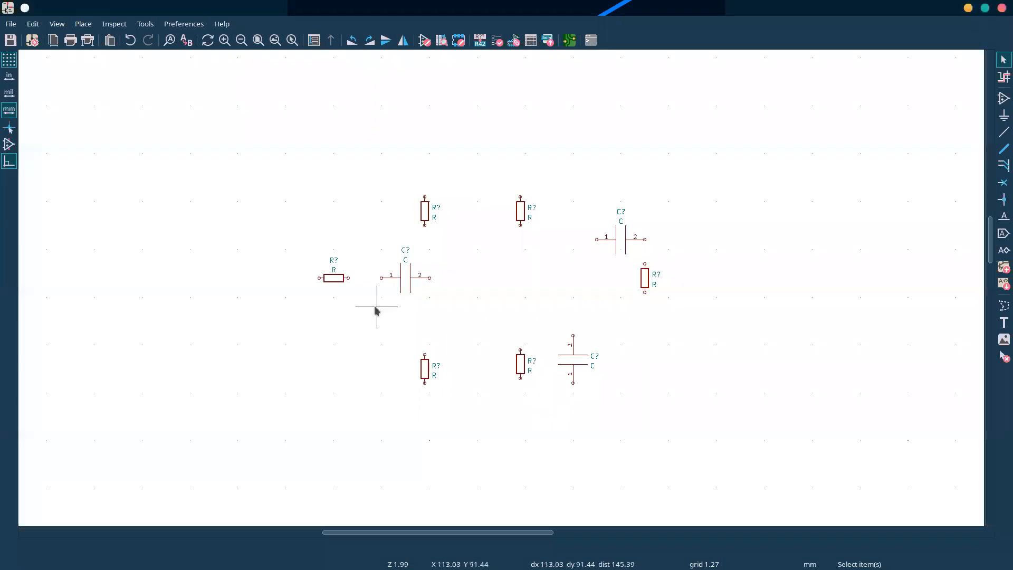
{"action": "key", "text": "a"}
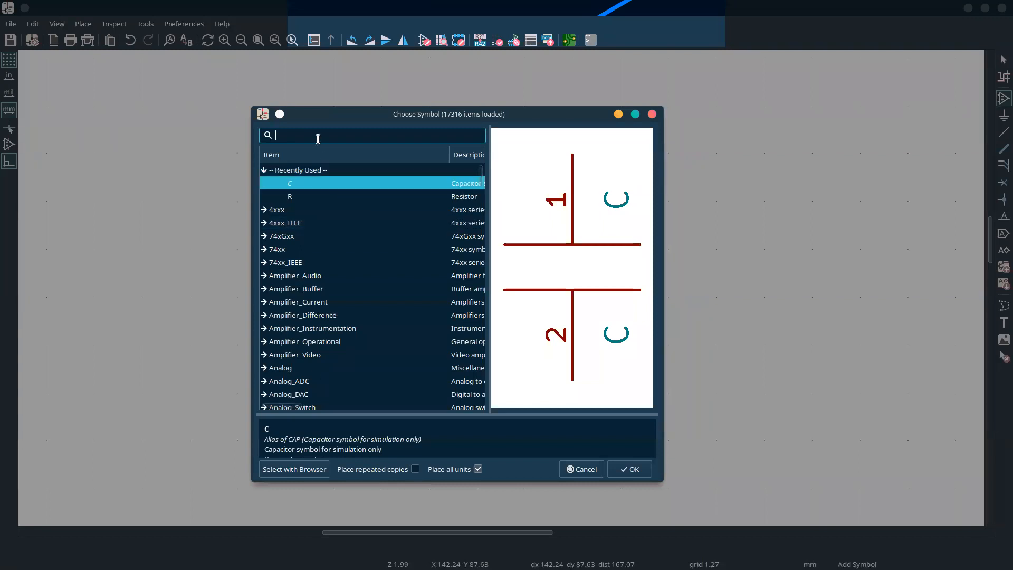
{"action": "key", "text": "alt+Tab"}
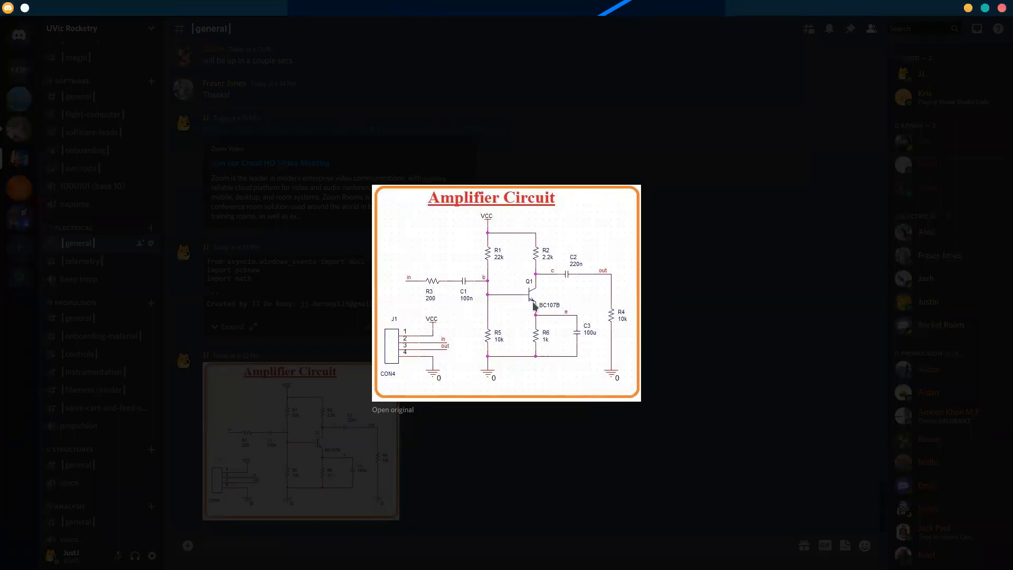
{"action": "key", "text": "alt+Tab"}
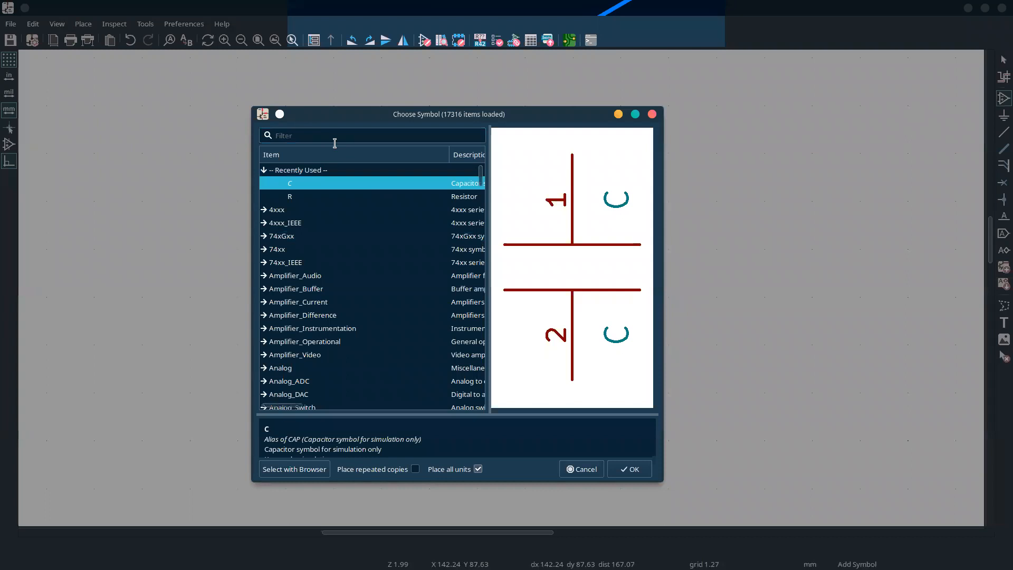
{"action": "left_click", "coordinate": [329, 138]}
{"action": "type", "text": "npn "}
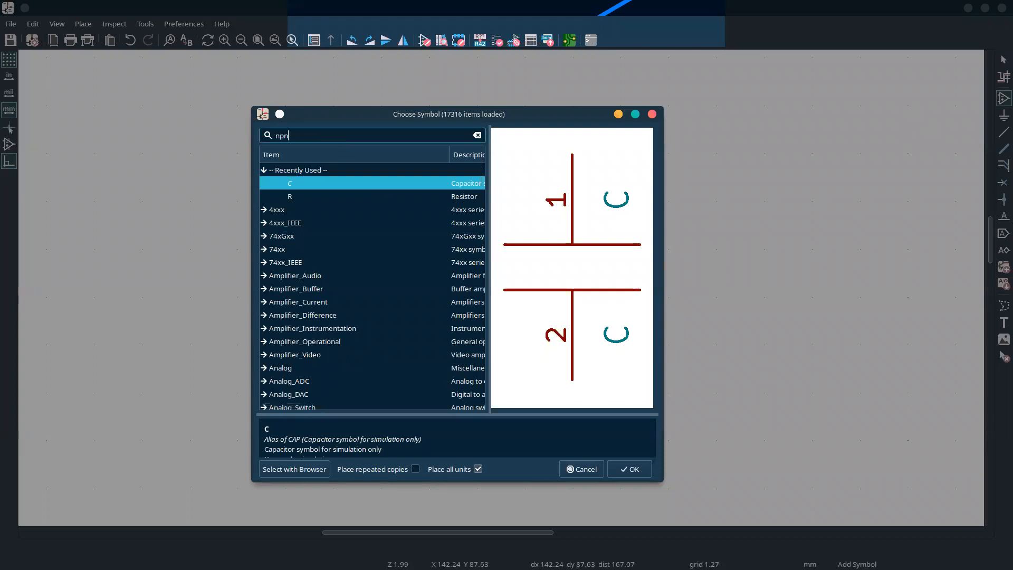
{"action": "type", "text": "bjt"}
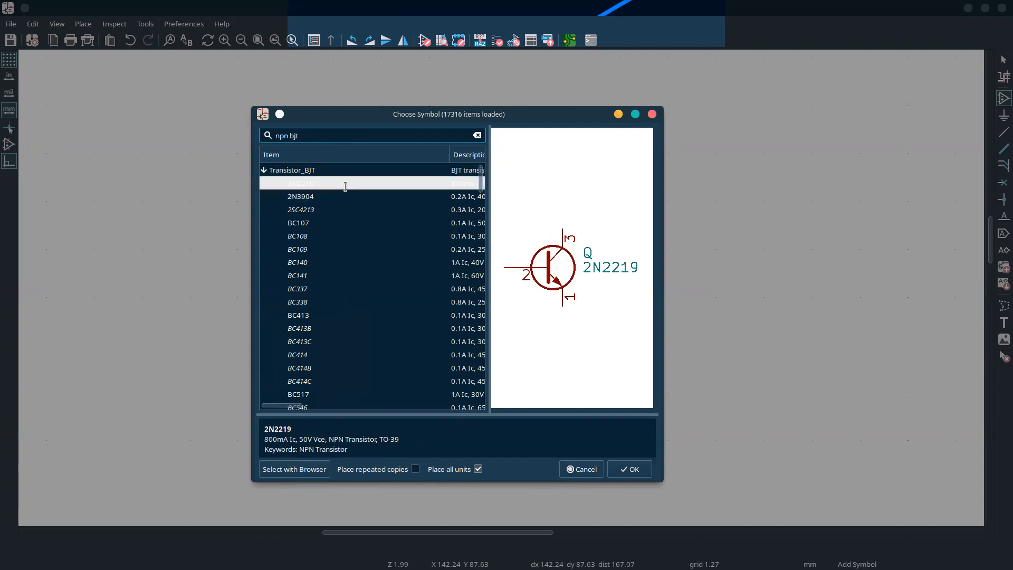
- Place a 2N2219 NPN transistor between the second column's upper and lower vertical resistors, with its collector and emitter in line with them
{"action": "left_click", "coordinate": [346, 185]}
{"action": "key", "text": "Return"}
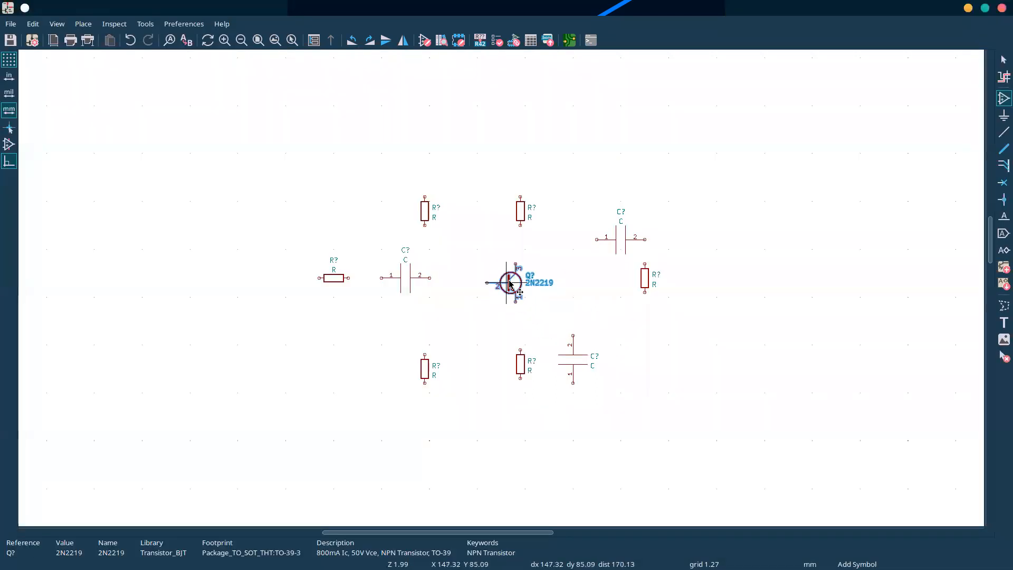
{"action": "key", "text": "alt+Tab"}
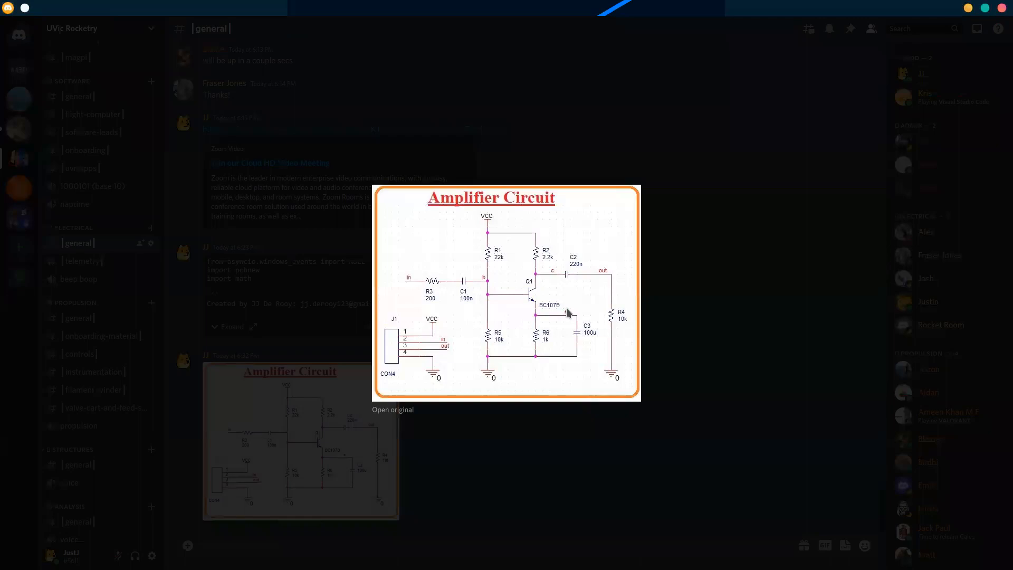
{"action": "key", "text": "alt+Tab"}
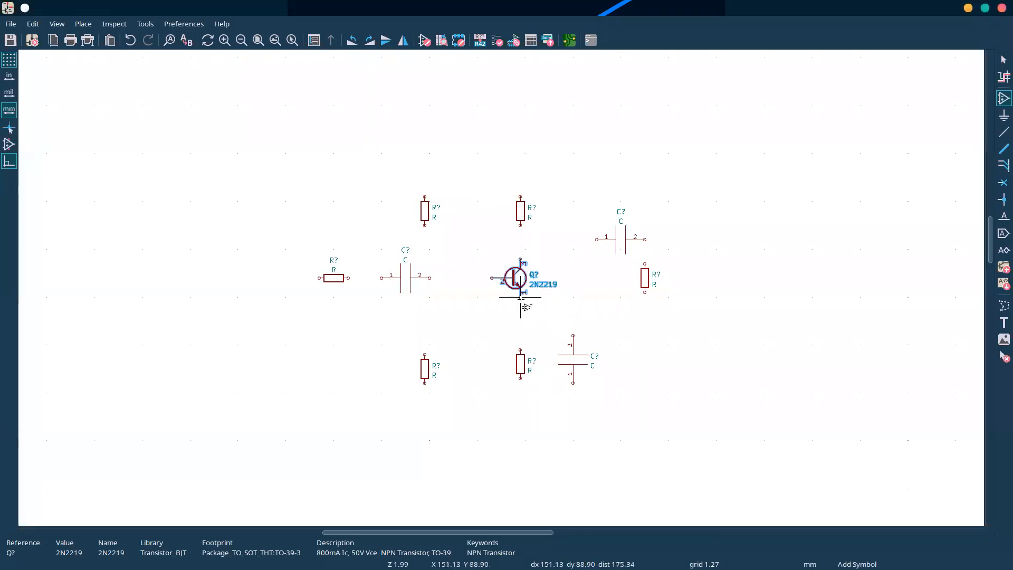
{"action": "left_click", "coordinate": [520, 297]}
- Wire the transistor's emitter to the resistor below, branch that wire to the vertical capacitor's upper pin, and compare with the reference
{"action": "key", "text": "w"}
{"action": "left_click", "coordinate": [520, 351]}
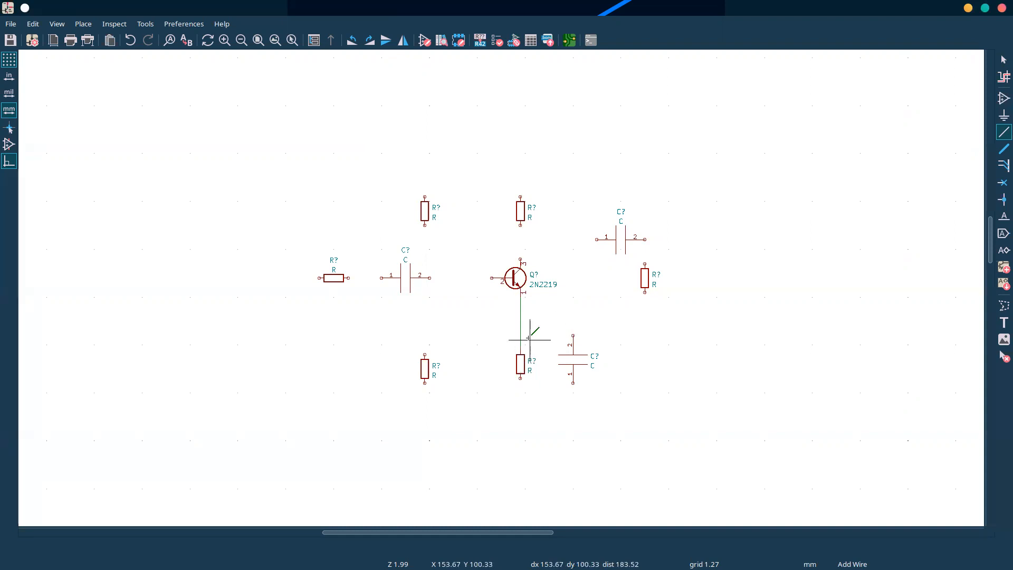
{"action": "key", "text": "alt+Tab"}
{"action": "key", "text": "alt+Tab"}
{"action": "left_click", "coordinate": [520, 315]}
{"action": "left_click", "coordinate": [573, 336]}
{"action": "key", "text": "alt+Tab"}
{"action": "key", "text": "alt+Tab"}
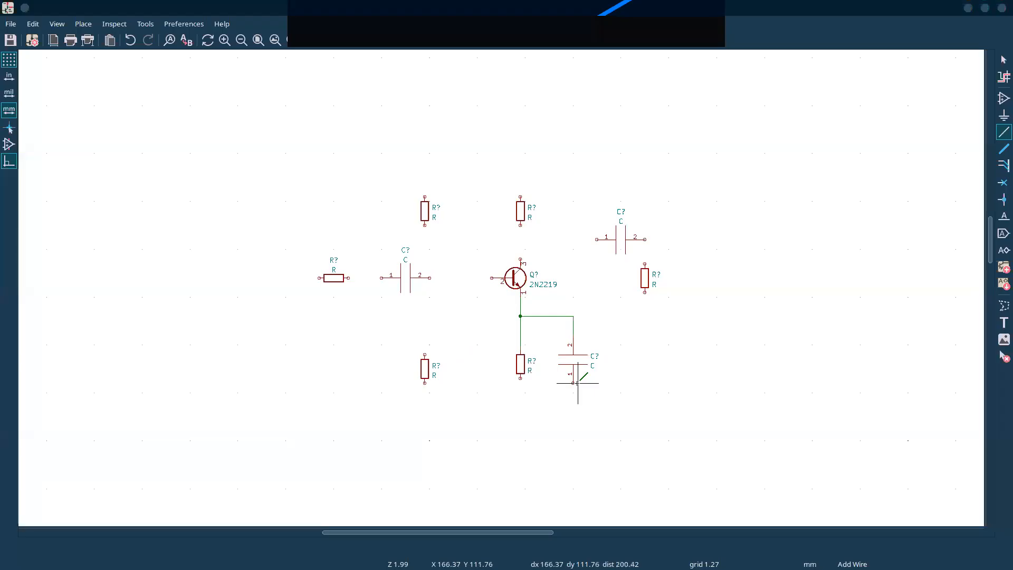
{"action": "left_click", "coordinate": [573, 384]}
{"action": "left_click", "coordinate": [573, 416]}
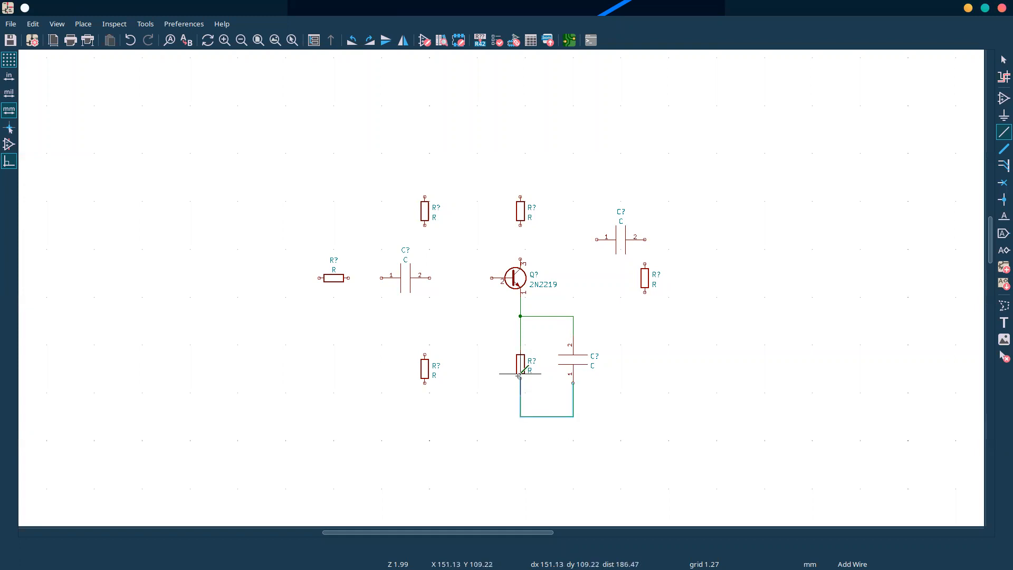
{"action": "key", "text": "Escape"}
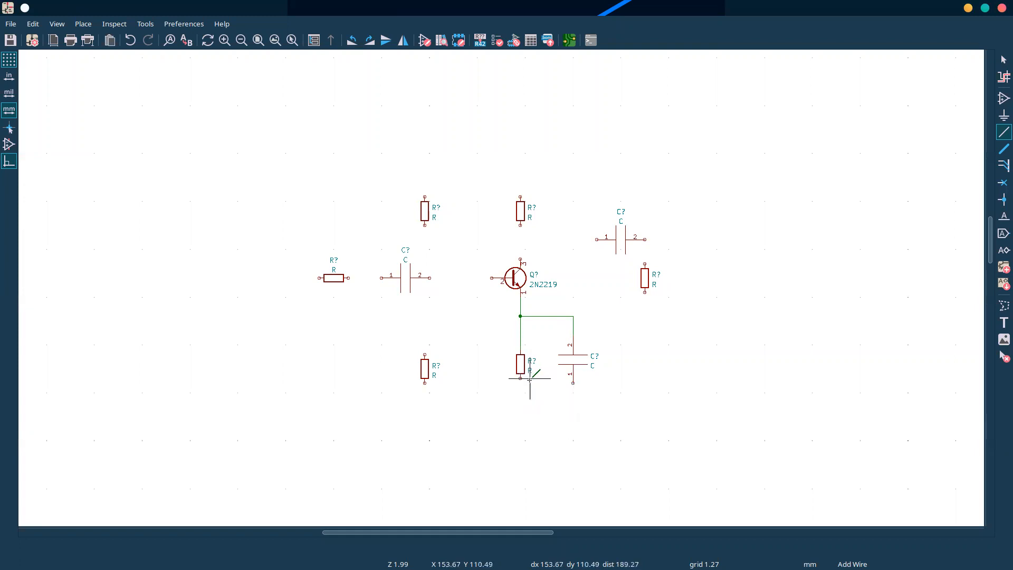
- Wire the vertical capacitor's lower pin to the bottom of the adjacent resistor, and connect the lower-left resistor's bottom to that wire
{"action": "left_click", "coordinate": [573, 383]}
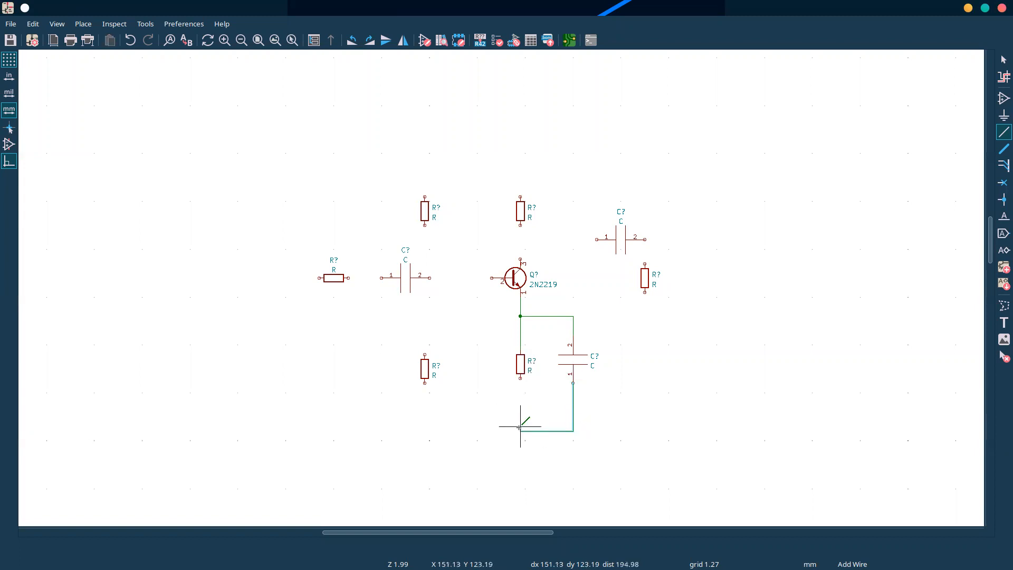
{"action": "left_click", "coordinate": [520, 379]}
{"action": "key", "text": "alt+Tab"}
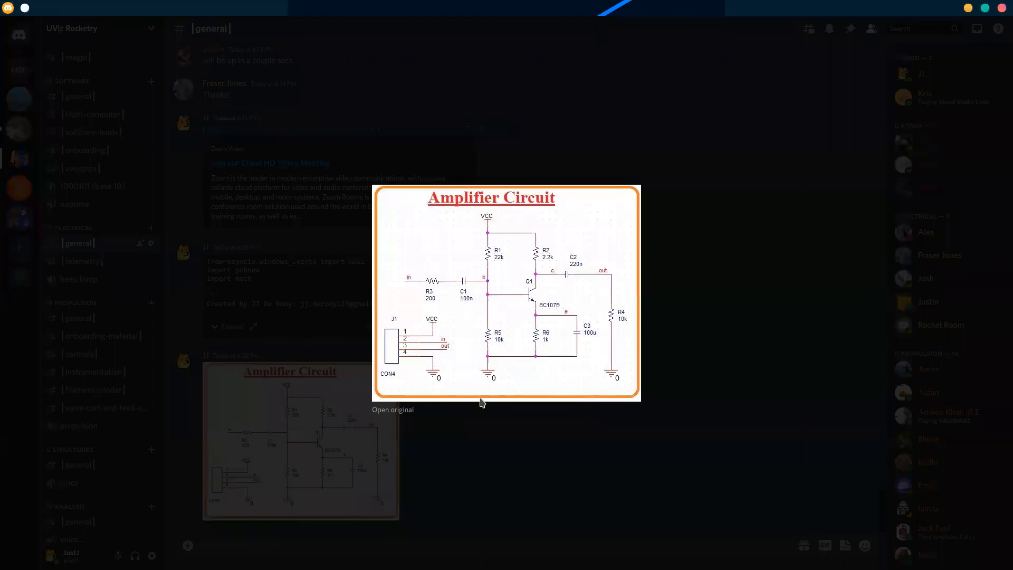
{"action": "key", "text": "alt+Tab"}
{"action": "left_click", "coordinate": [424, 384]}
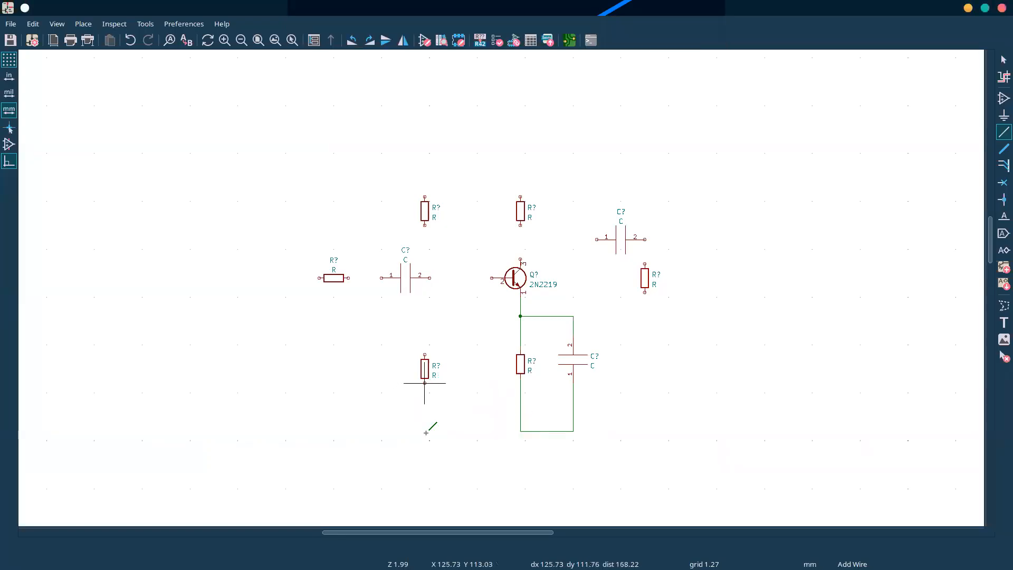
{"action": "left_click", "coordinate": [520, 431]}
- Move the left horizontal capacitor slightly left so its right pin lines up with the left column of vertical resistors
{"action": "key", "text": "alt+Tab"}
{"action": "key", "text": "alt+Tab"}
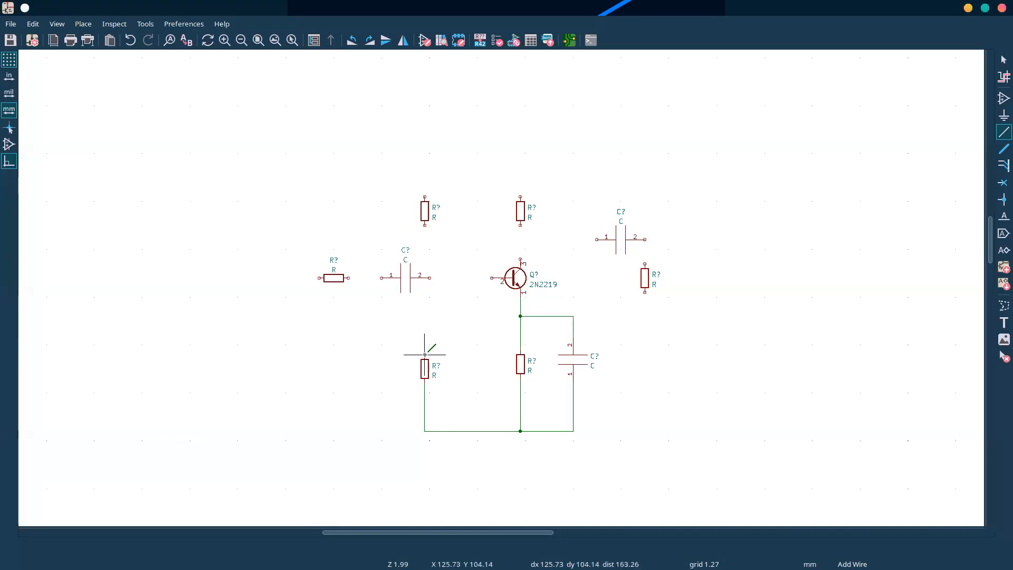
{"action": "left_click", "coordinate": [425, 354]}
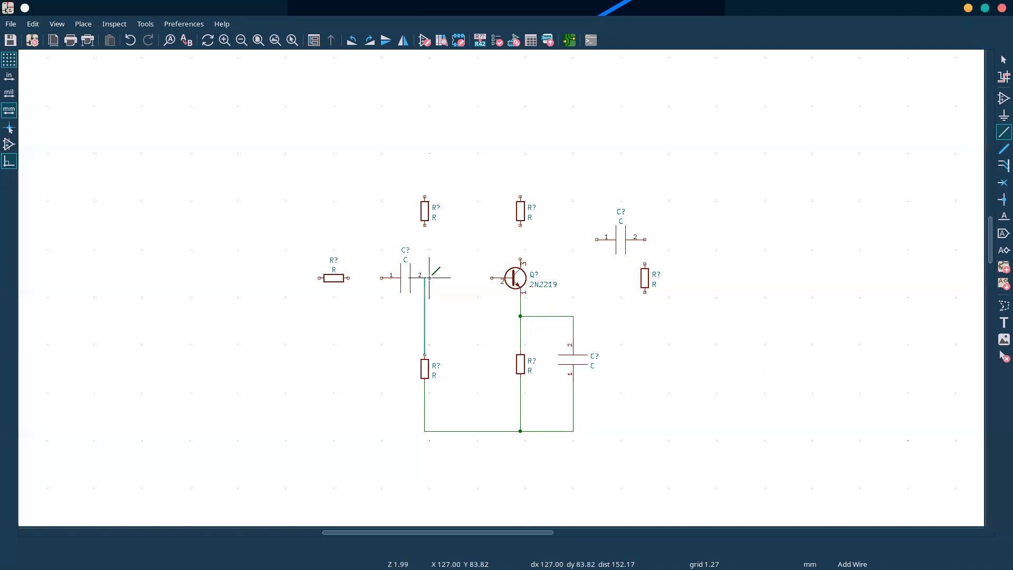
{"action": "key", "text": "Escape"}
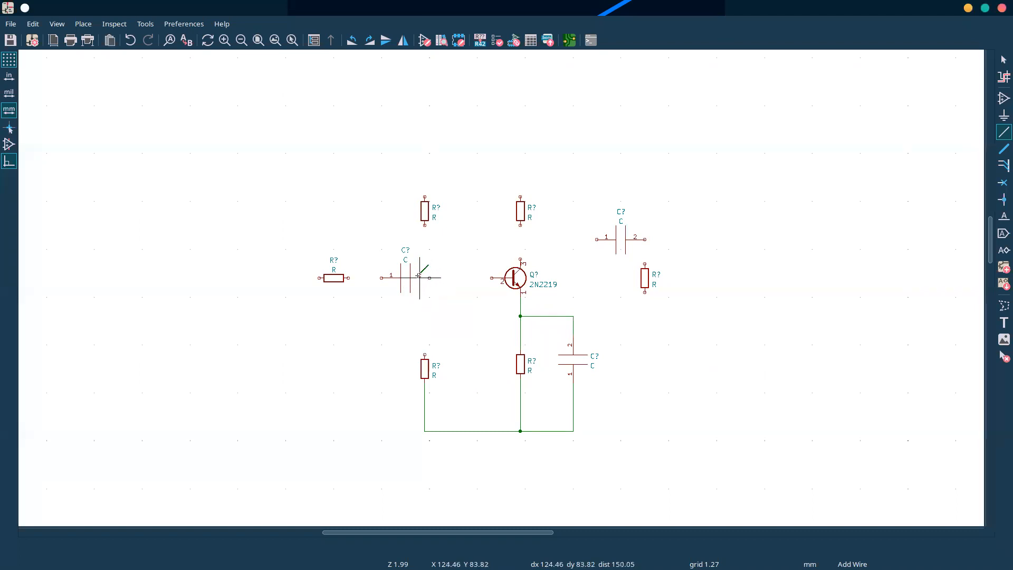
{"action": "key", "text": "m"}
{"action": "left_click", "coordinate": [401, 281]}
- Wire the lower-left resistor's top to the left capacitor's right pin and continue up to the upper-left resistor's bottom
{"action": "key", "text": "w"}
{"action": "left_click", "coordinate": [425, 353]}
{"action": "left_click", "coordinate": [425, 278]}
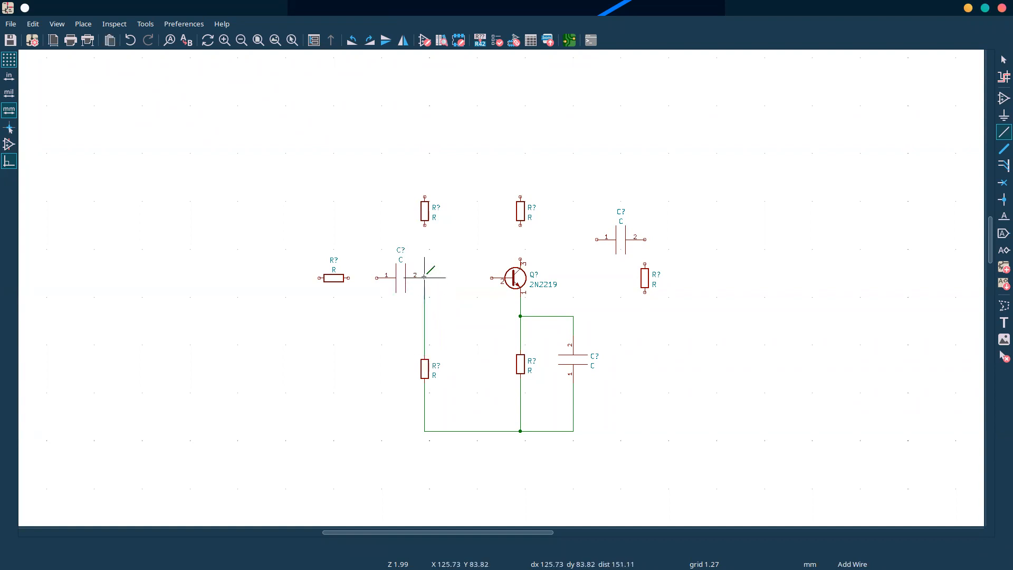
{"action": "left_click", "coordinate": [425, 225]}
- Check the reference and wire the horizontal resistor's right pin to the left capacitor's left pin
{"action": "key", "text": "alt+Tab"}
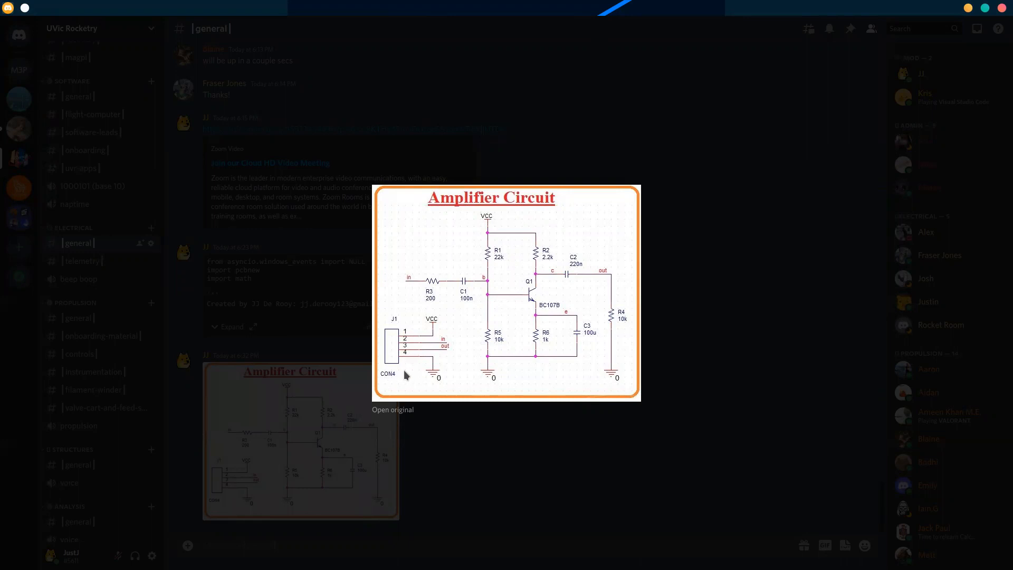
{"action": "key", "text": "alt+Tab"}
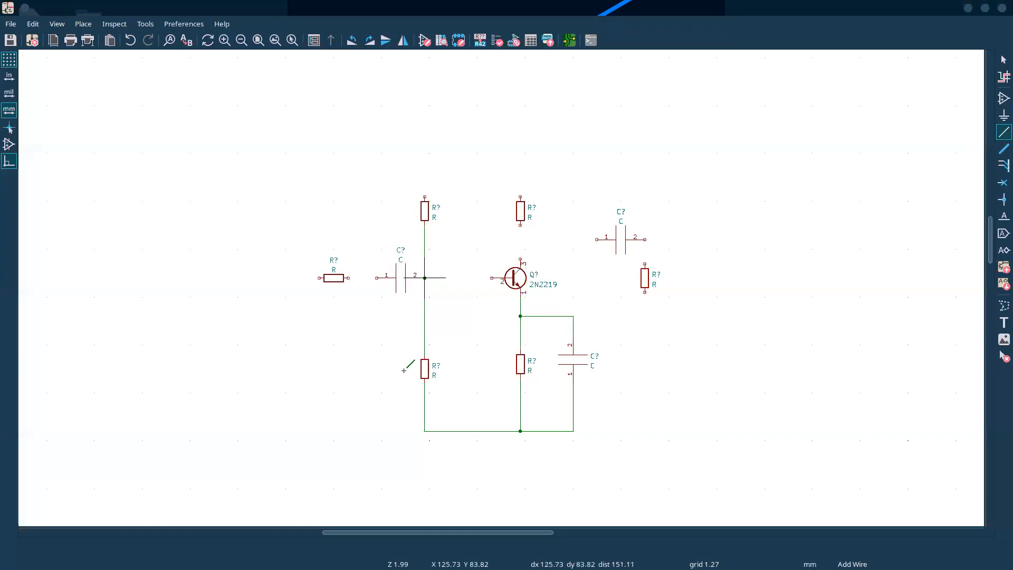
{"action": "left_click", "coordinate": [350, 278]}
{"action": "left_click", "coordinate": [377, 278]}
- Join the tops of the two upper vertical resistors with a wire running above them, following the reference's VCC line
{"action": "key", "text": "alt+Tab"}
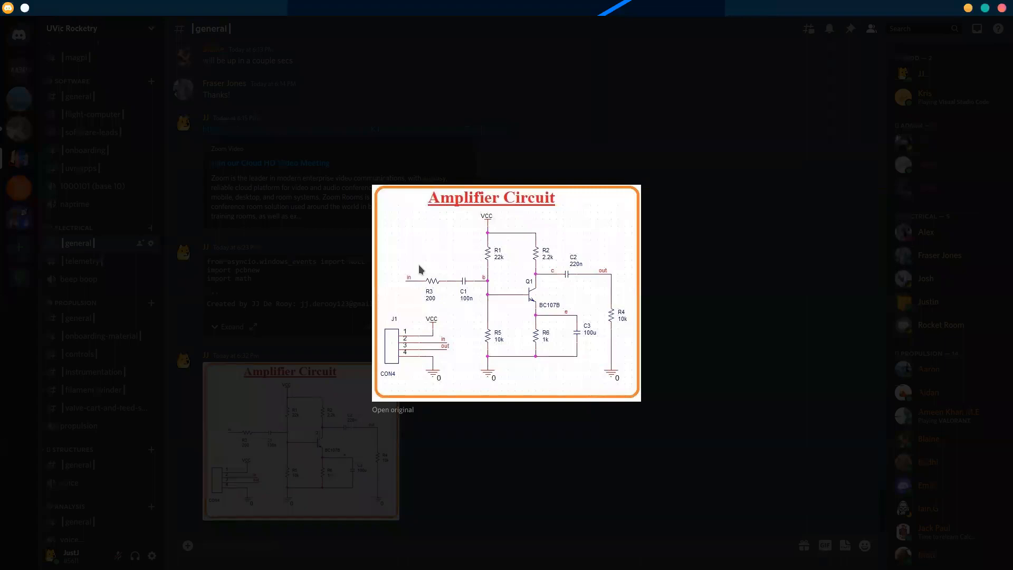
{"action": "key", "text": "alt+Tab"}
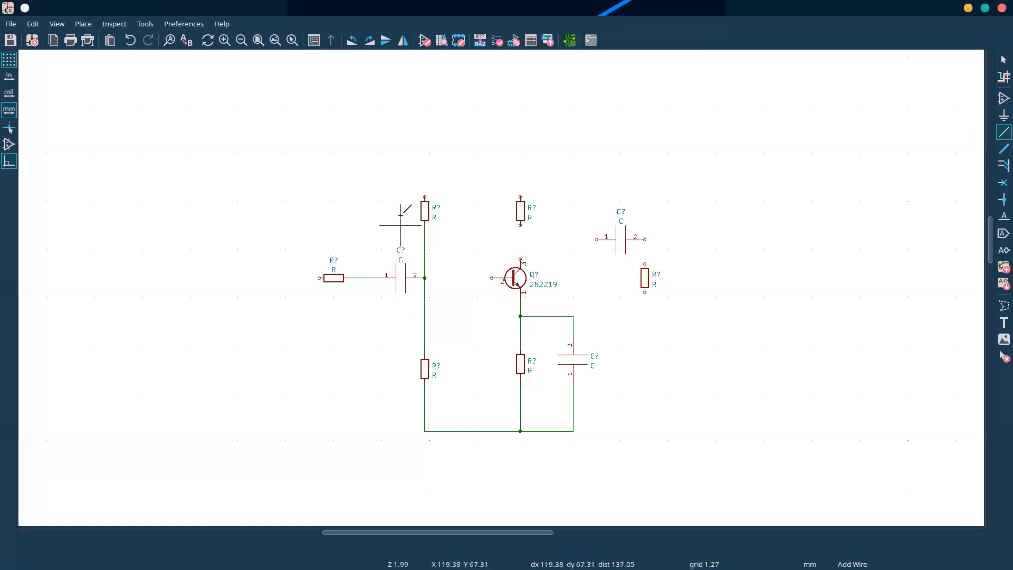
{"action": "key", "text": "alt+Tab"}
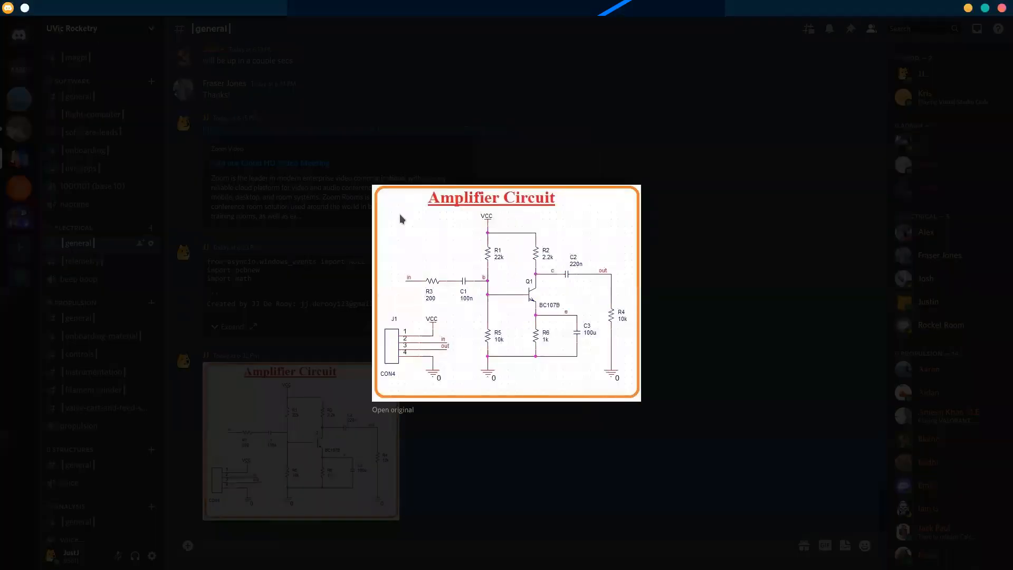
{"action": "key", "text": "alt+Tab"}
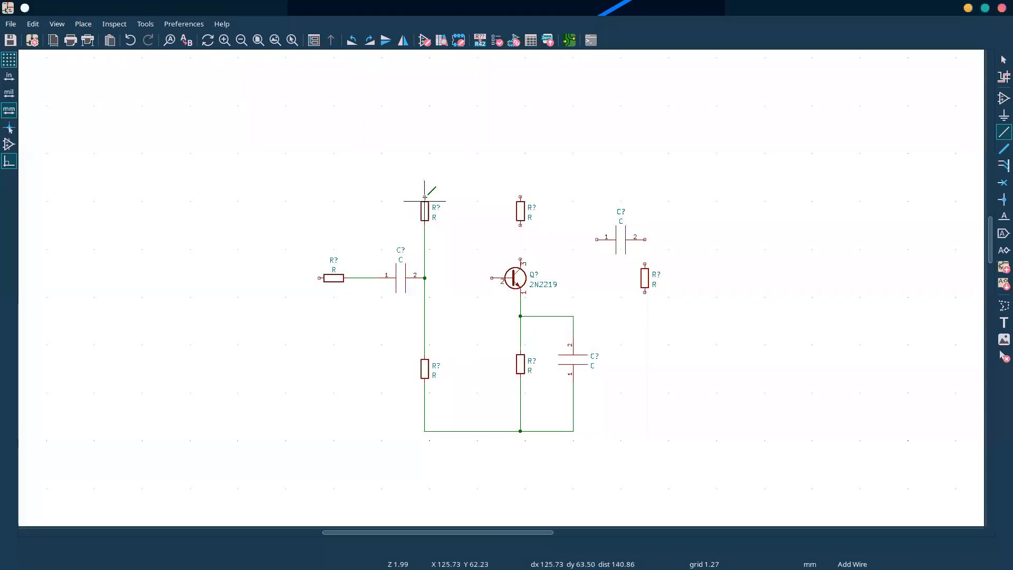
{"action": "left_click", "coordinate": [425, 196]}
{"action": "left_click", "coordinate": [425, 168]}
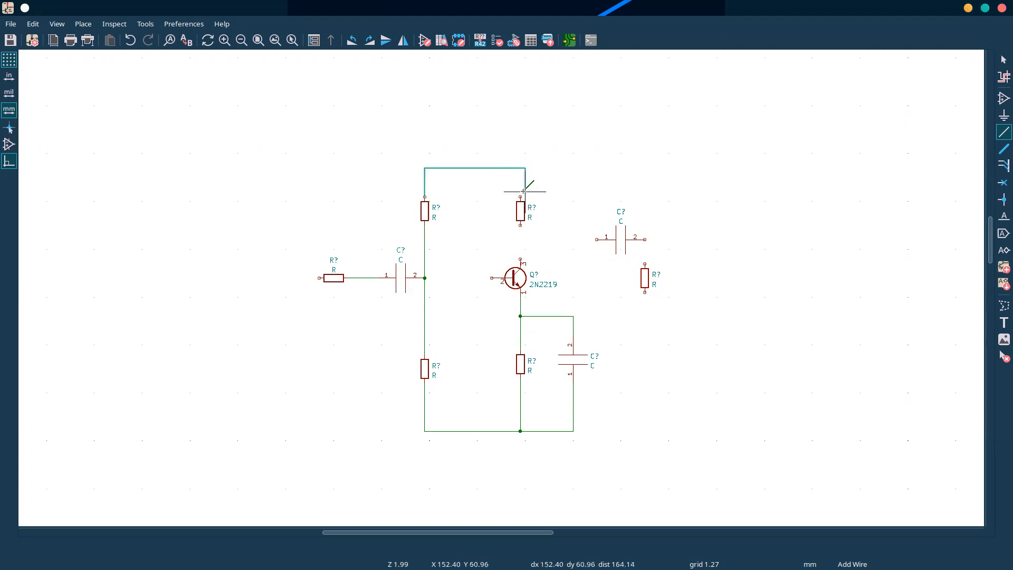
{"action": "left_click", "coordinate": [520, 196]}
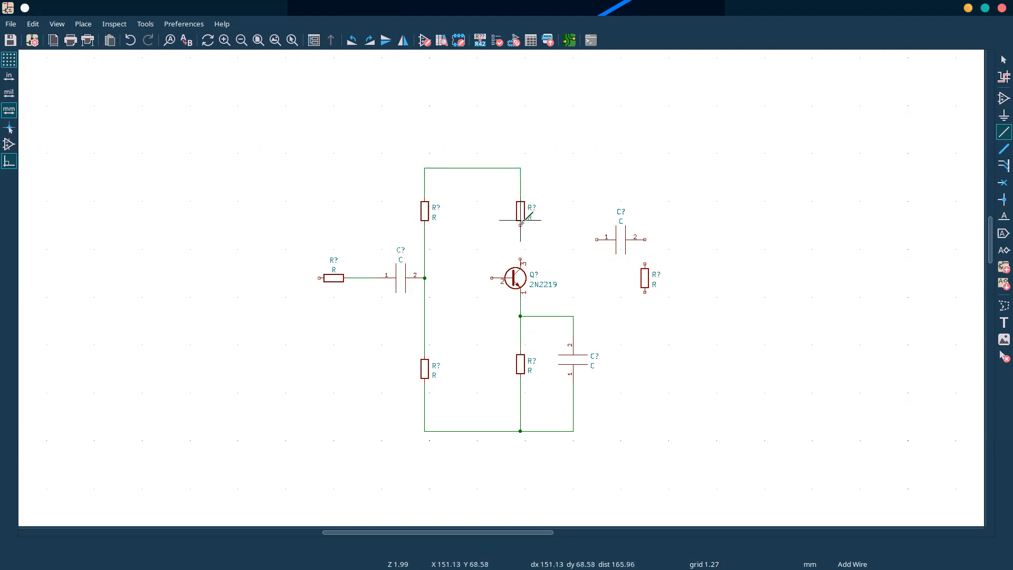
- Wire the resistor above the transistor to its collector, and the transistor's base to the junction at the left capacitor
{"action": "left_click", "coordinate": [520, 225]}
{"action": "left_click", "coordinate": [520, 263]}
{"action": "left_click", "coordinate": [491, 279]}
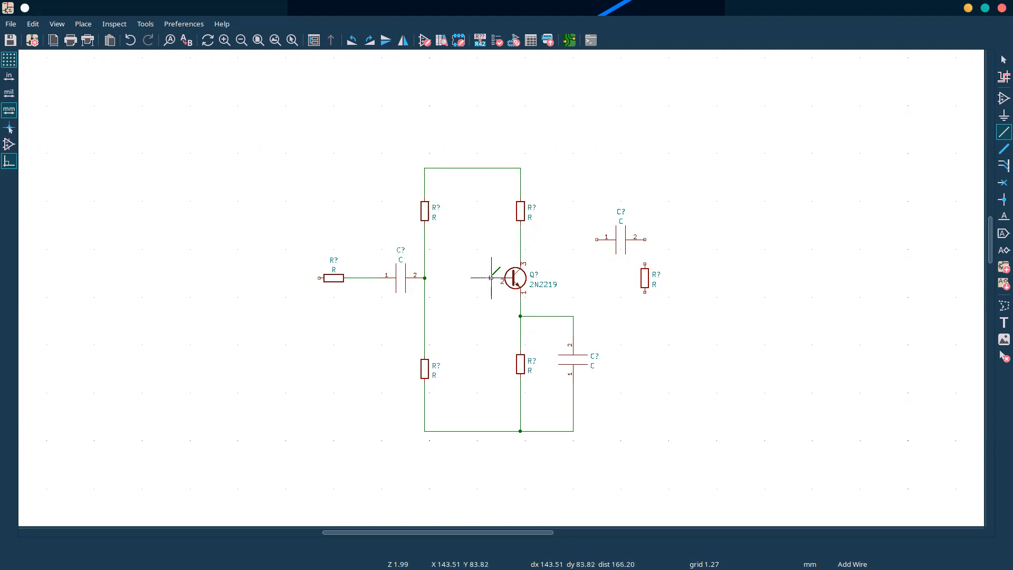
{"action": "left_click", "coordinate": [425, 278]}
- Search the symbol library for "npn bjt" and "transistor_bjt", close it without adding a symbol, and return to the reference circuit
{"action": "key", "text": "a"}
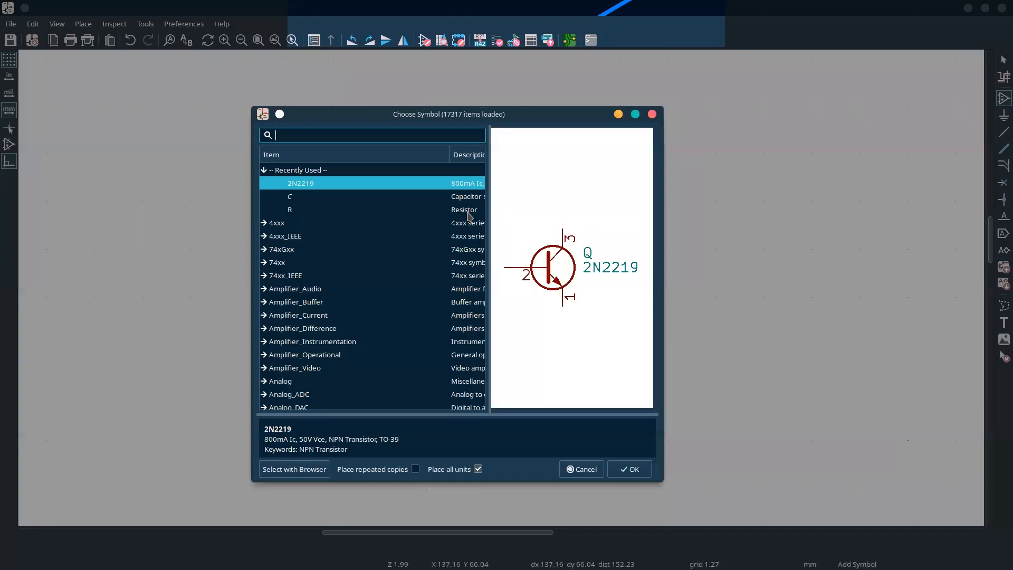
{"action": "type", "text": "npn bjt"}
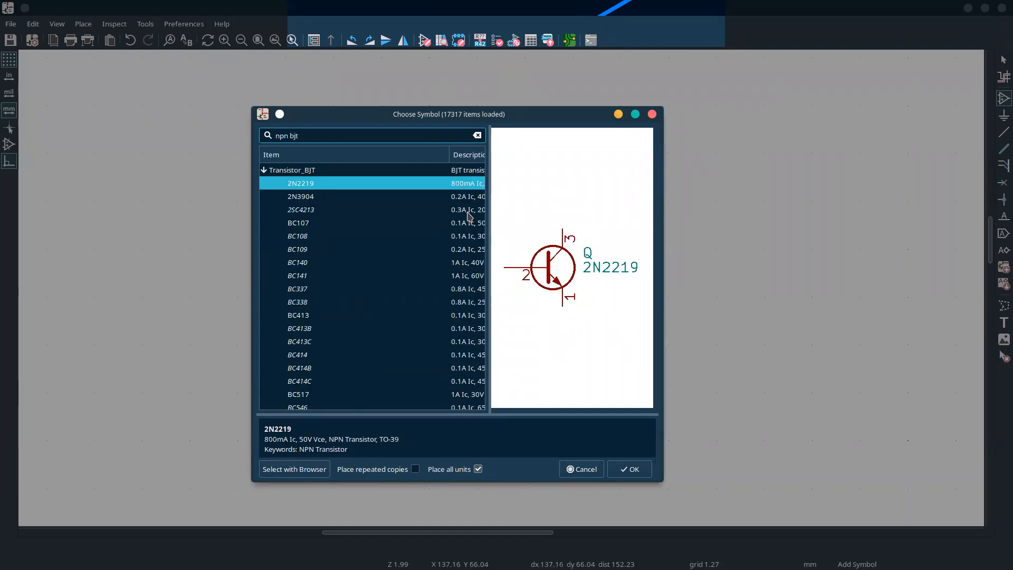
{"action": "key", "text": "ctrl+a"}
{"action": "key", "text": "BackSpace"}
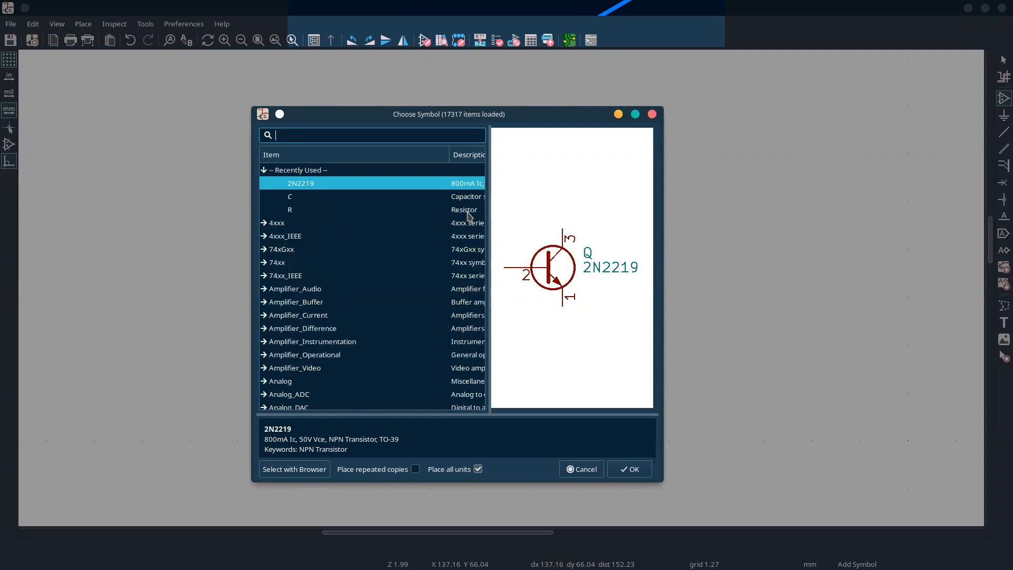
{"action": "type", "text": "transistor_bjt"}
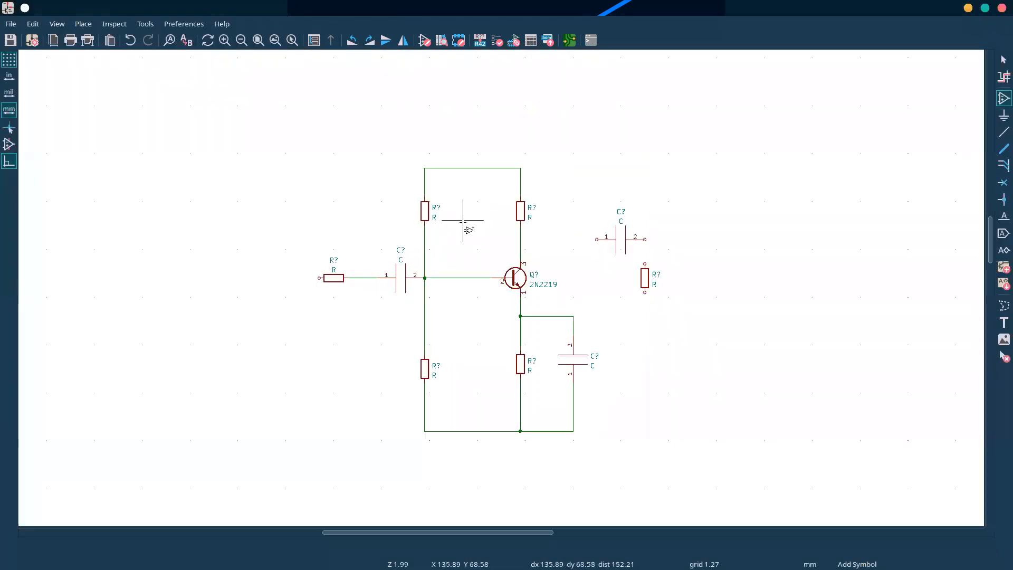
{"action": "key", "text": "alt+Tab"}
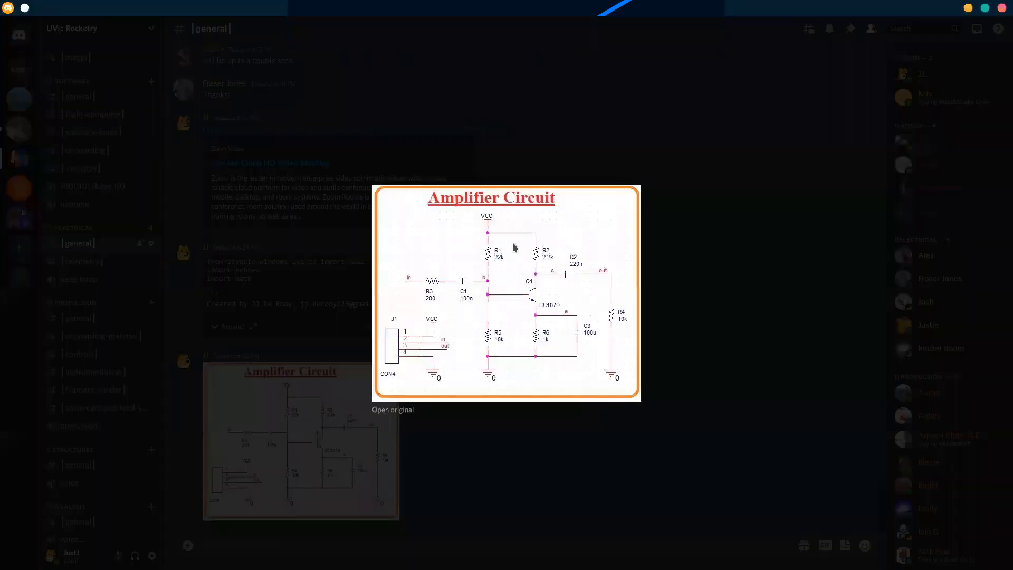
- Wire the collector junction to the right capacitor's left pin, and that capacitor's right pin to the top of the rightmost resistor
{"action": "key", "text": "alt+Tab"}
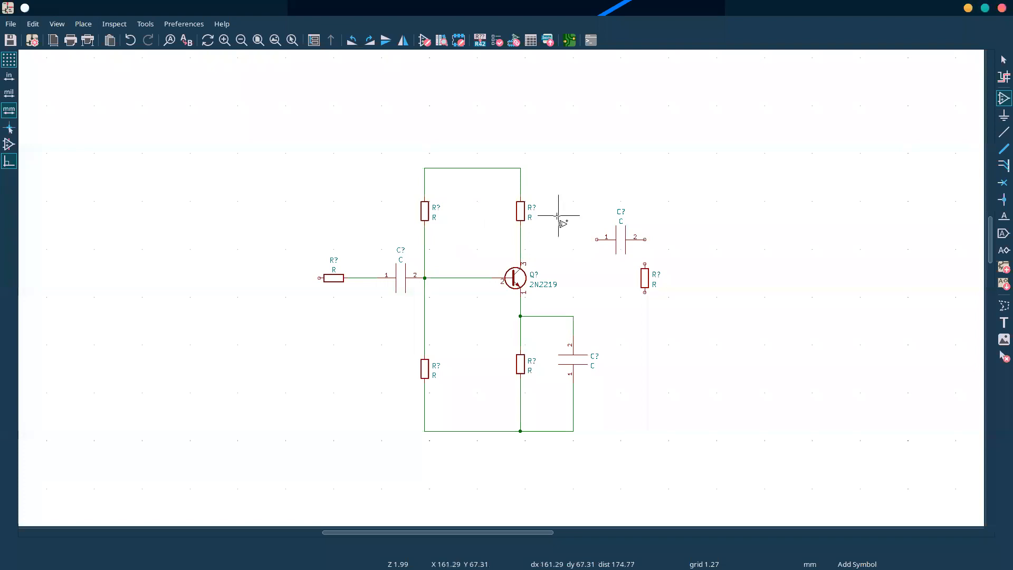
{"action": "key", "text": "alt+Tab"}
{"action": "key", "text": "alt+Tab"}
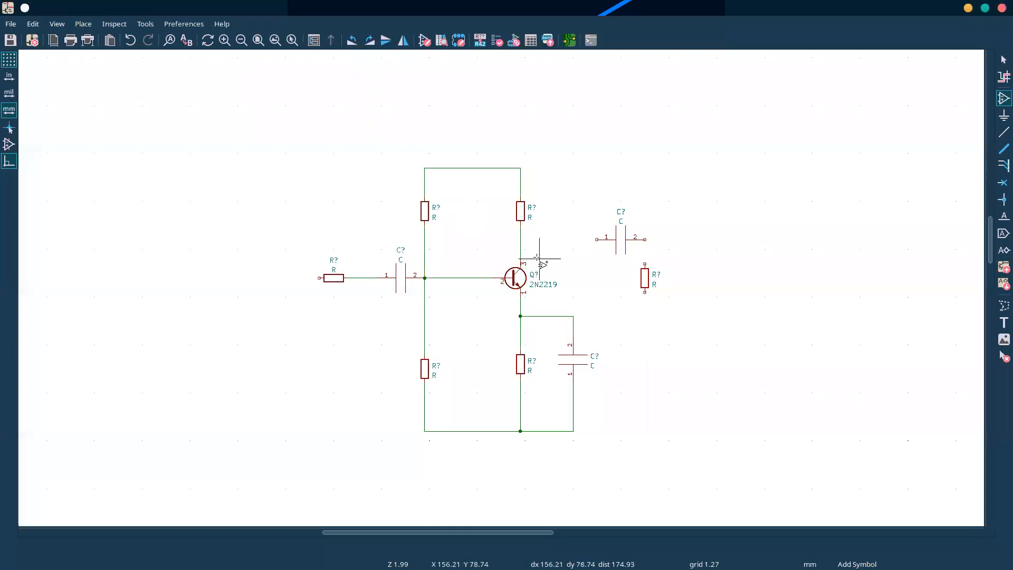
{"action": "key", "text": "w"}
{"action": "left_click", "coordinate": [597, 240]}
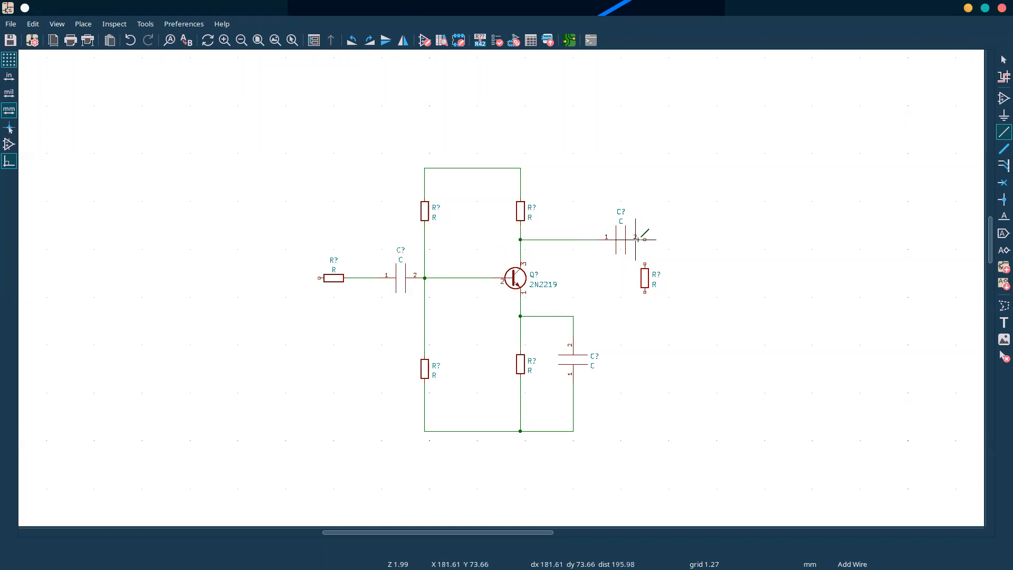
{"action": "key", "text": "alt+Tab"}
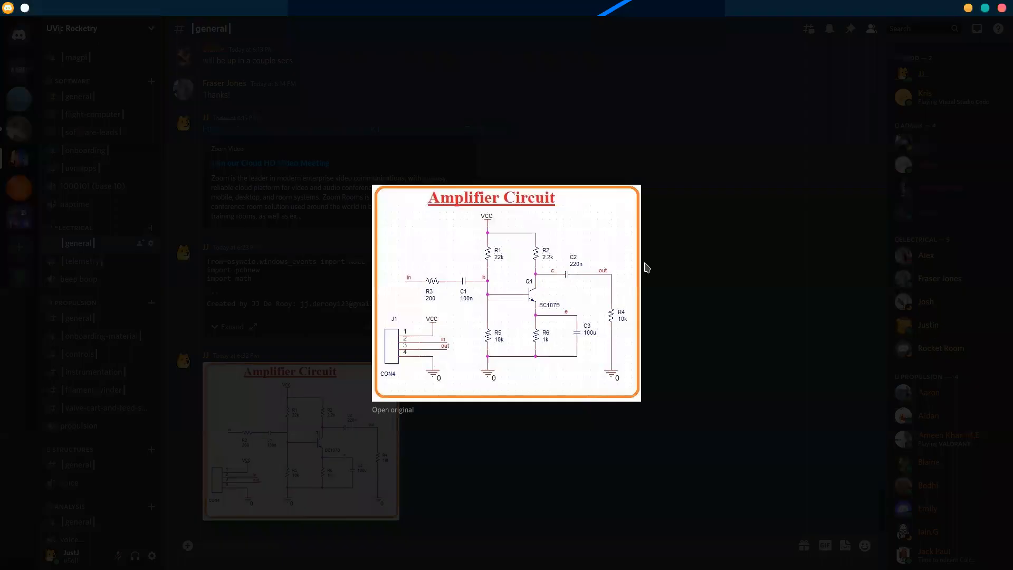
{"action": "key", "text": "alt+Tab"}
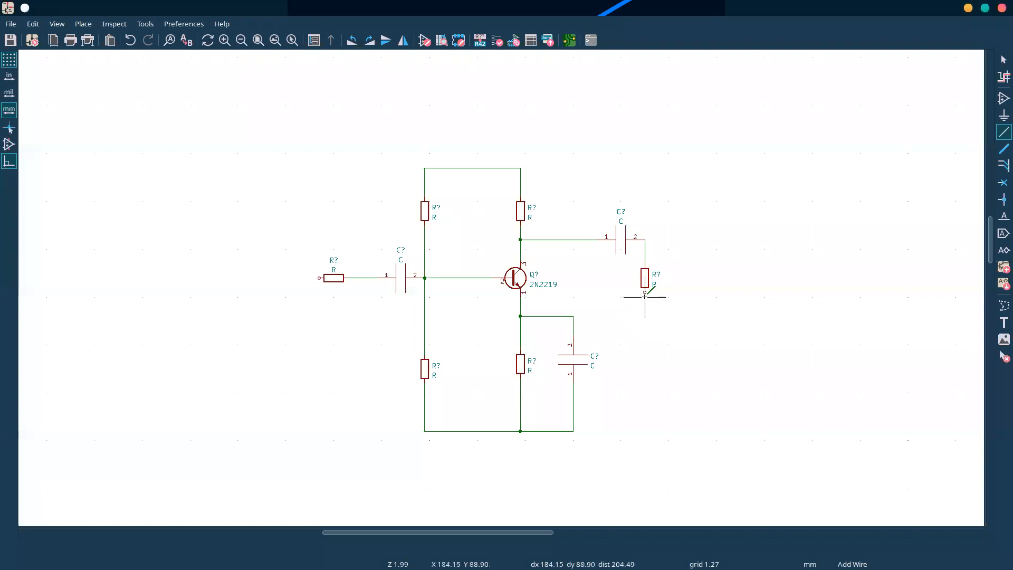
{"action": "left_click", "coordinate": [645, 292]}
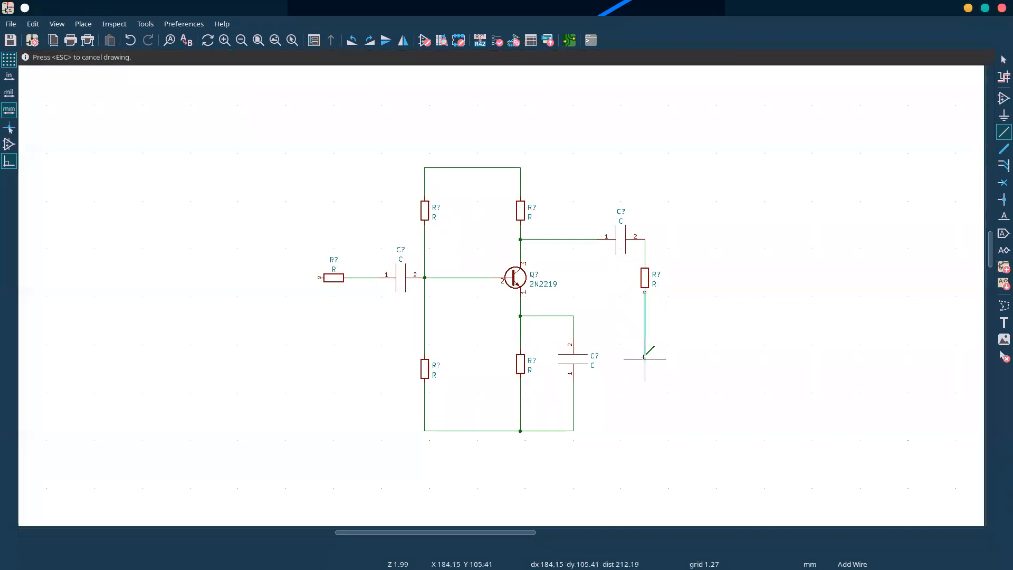
{"action": "key", "text": "Escape"}
{"action": "key", "text": "Escape"}
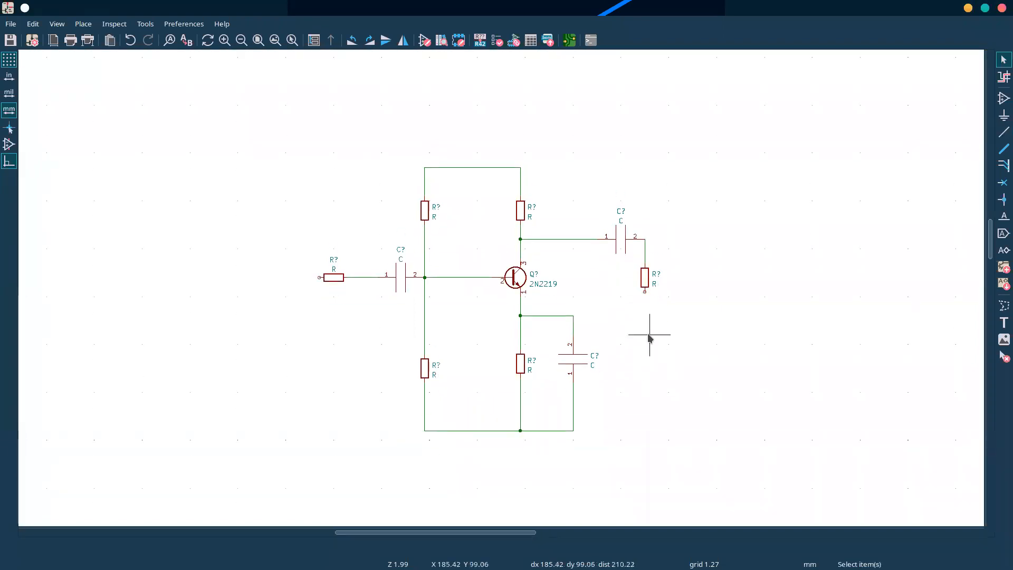
- Add a GND symbol below the rightmost resistor and wire it to the resistor's bottom pin
{"action": "type", "text": "a"}
{"action": "type", "text": "gnd"}
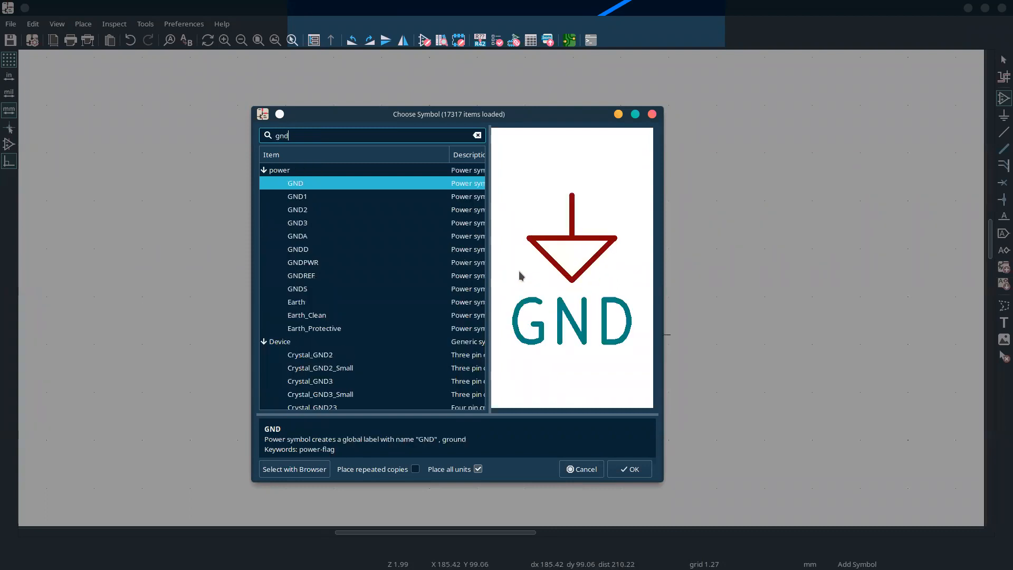
{"action": "double_click", "coordinate": [355, 187]}
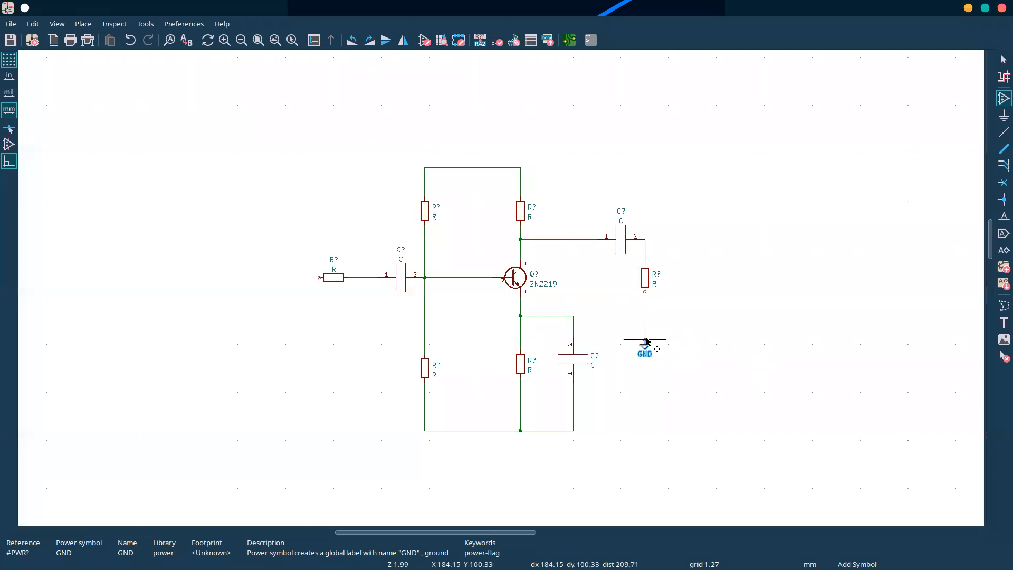
{"action": "left_click", "coordinate": [645, 340]}
{"action": "key", "text": "w"}
{"action": "left_click", "coordinate": [644, 292]}
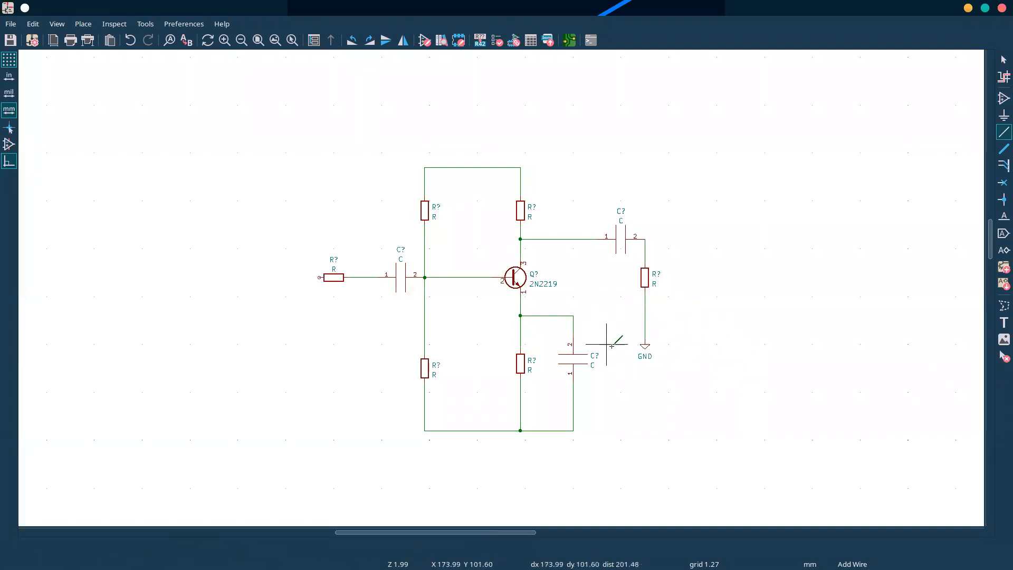
- Compare the reference's ground connections with the schematic, and try a wire down from the circuit's lower-left corner
{"action": "key", "text": "alt+Tab"}
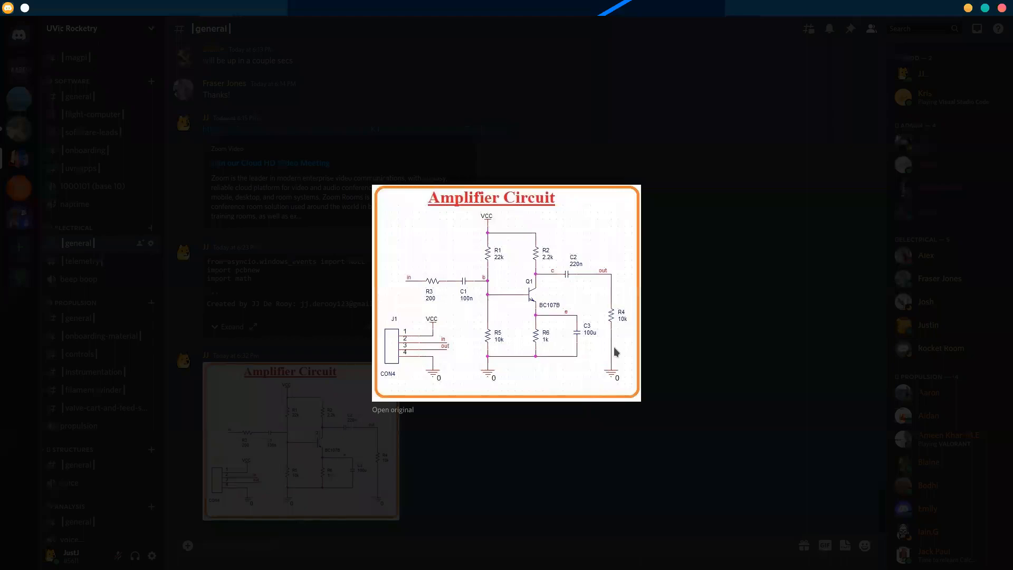
{"action": "key", "text": "alt+Tab"}
{"action": "key", "text": "alt+Tab"}
{"action": "key", "text": "alt+Tab"}
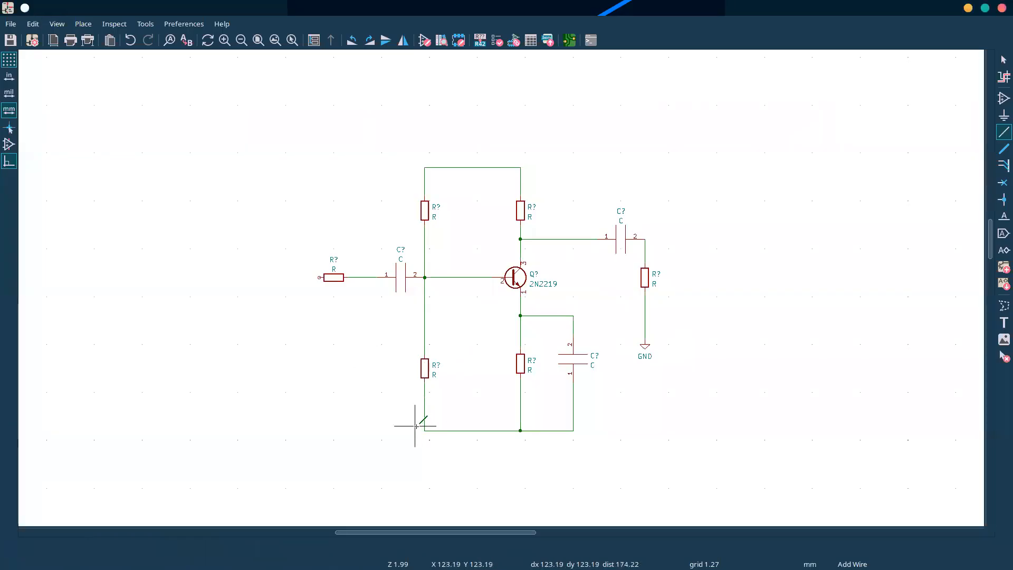
{"action": "key", "text": "alt+Tab"}
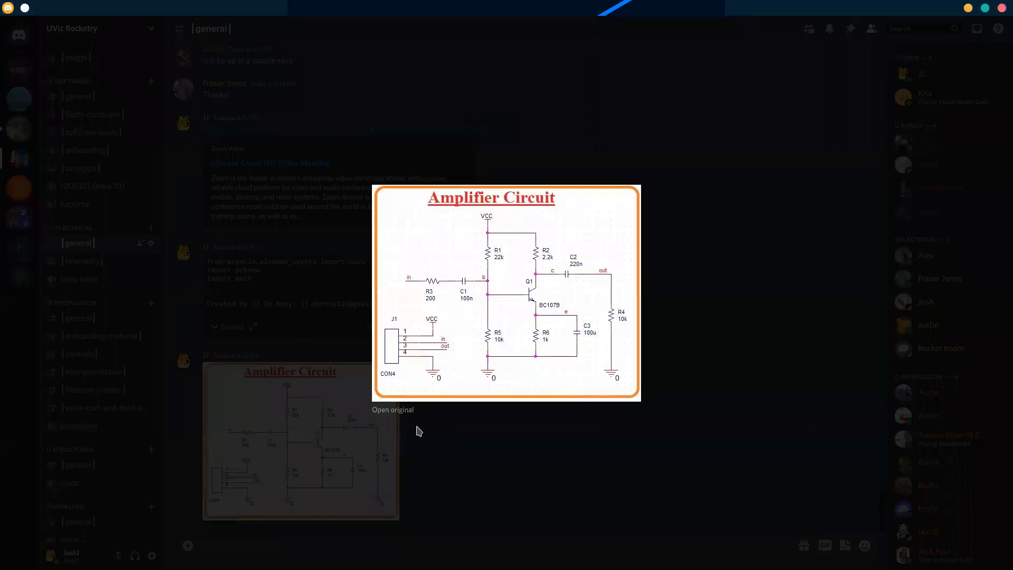
{"action": "key", "text": "alt+Tab"}
{"action": "key", "text": "alt+Tab"}
{"action": "key", "text": "alt+Tab"}
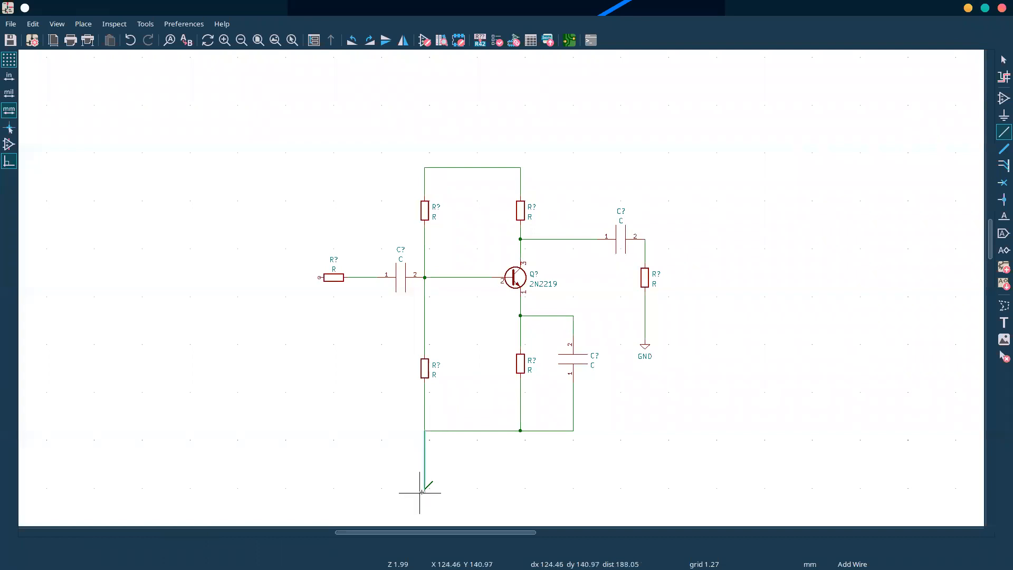
{"action": "key", "text": "Escape"}
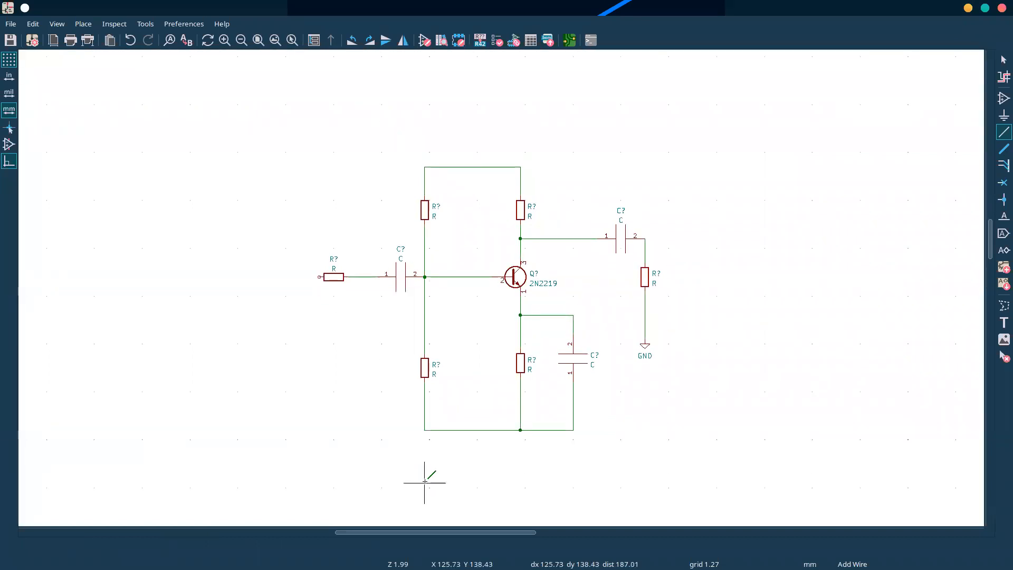
- Place a GND power symbol below the circuit's lower-left corner and wire it to the bottom rail
{"action": "key", "text": "p"}
{"action": "left_click", "coordinate": [334, 186]}
{"action": "double_click", "coordinate": [334, 186]}
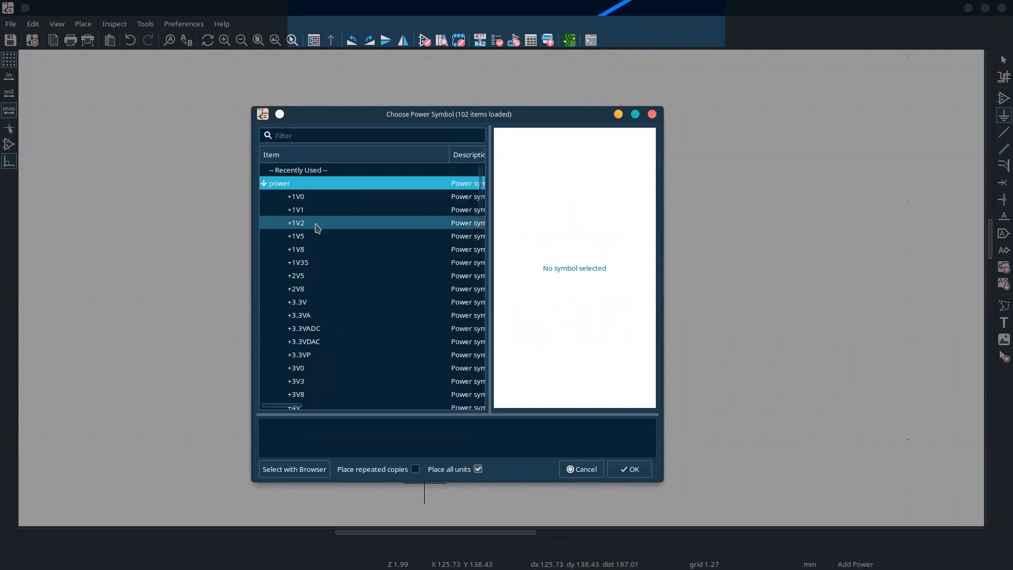
{"action": "scroll", "coordinate": [327, 311], "scroll_direction": "down", "scroll_amount": 8}
{"action": "scroll", "coordinate": [326, 317], "scroll_direction": "down", "scroll_amount": 7}
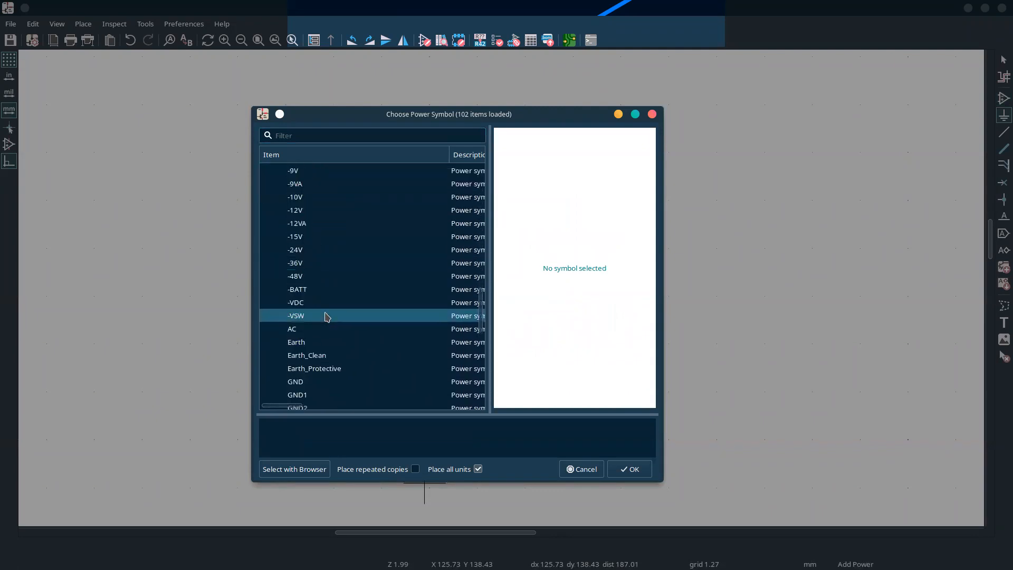
{"action": "scroll", "coordinate": [328, 316], "scroll_direction": "down", "scroll_amount": 1}
{"action": "left_click", "coordinate": [332, 288]}
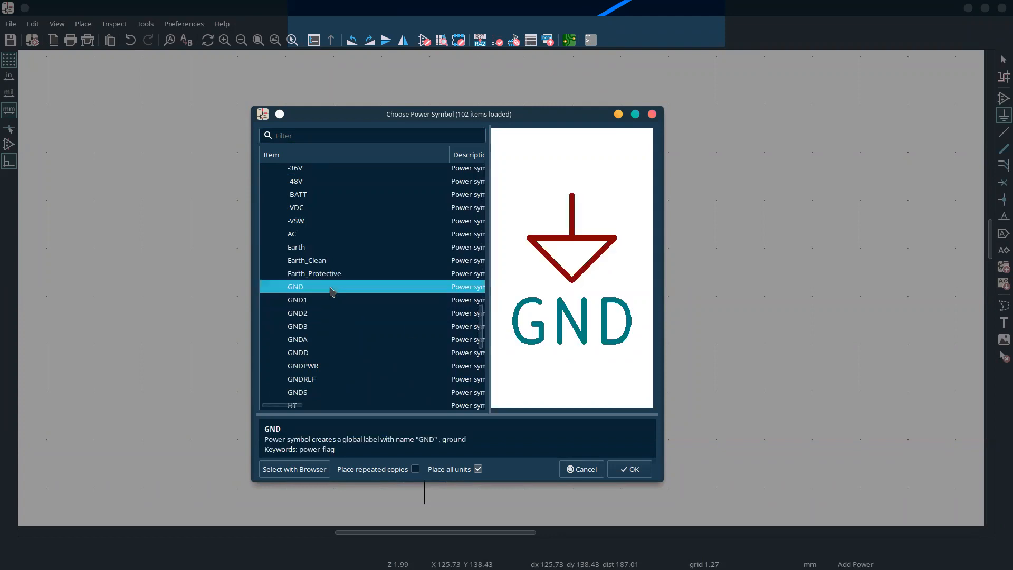
{"action": "left_click", "coordinate": [626, 468]}
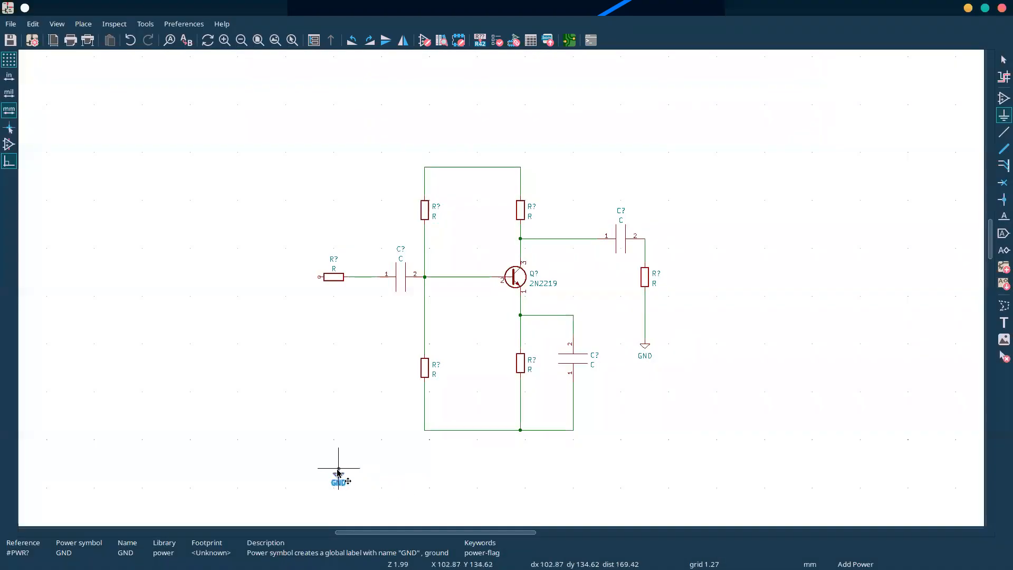
{"action": "left_click", "coordinate": [427, 462]}
{"action": "key", "text": "w"}
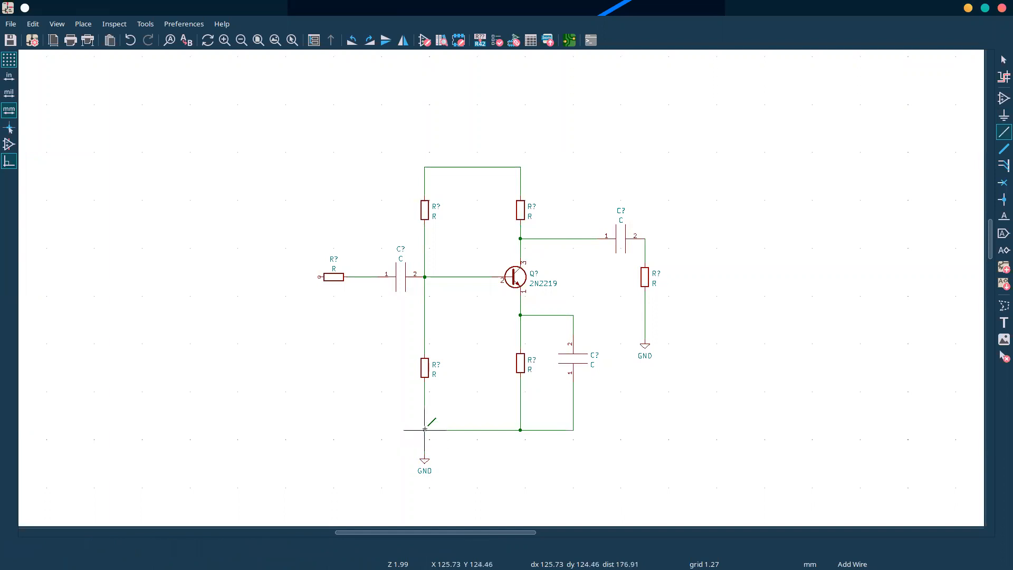
- Compare the schematic with the reference circuit, checking the ground points, the in net and the four-pin connector J1
{"action": "key", "text": "alt+Tab"}
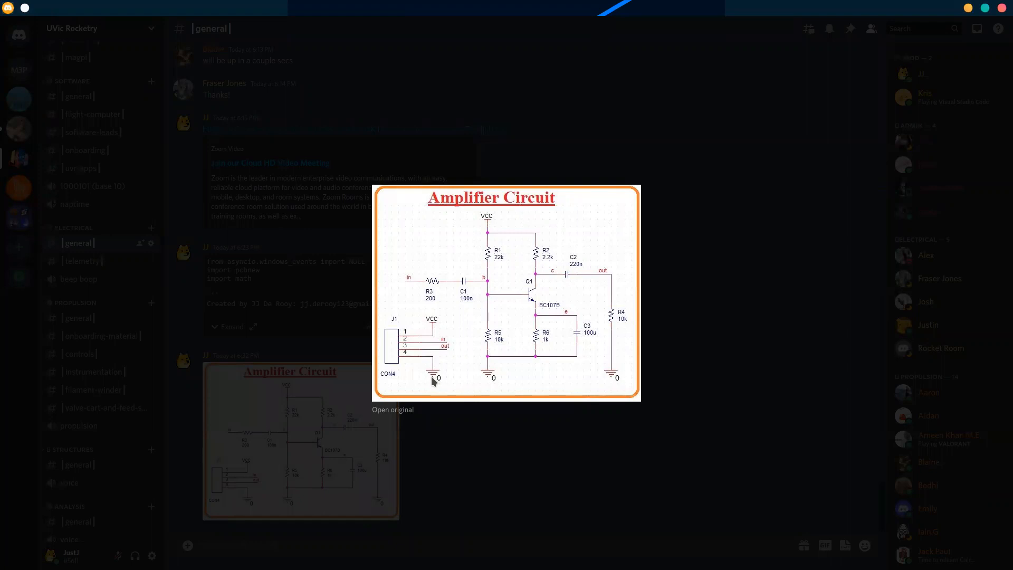
{"action": "key", "text": "alt+Tab"}
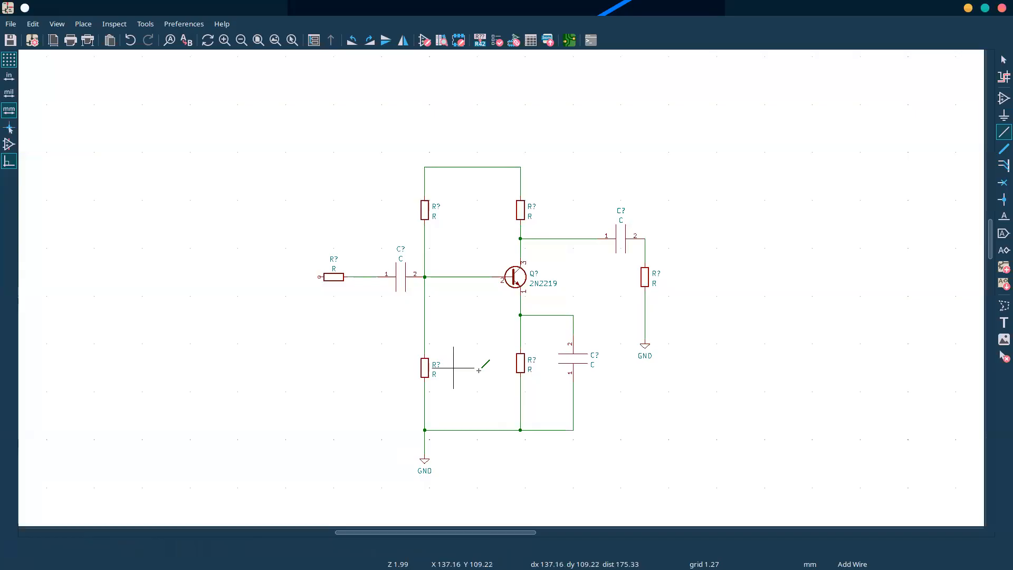
{"action": "key", "text": "alt+Tab"}
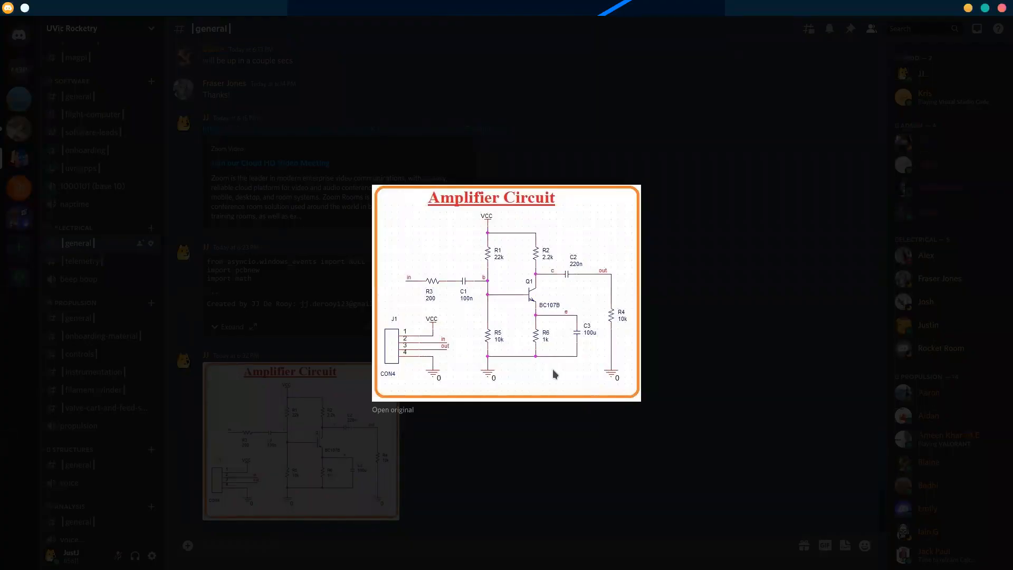
{"action": "key", "text": "alt+Tab"}
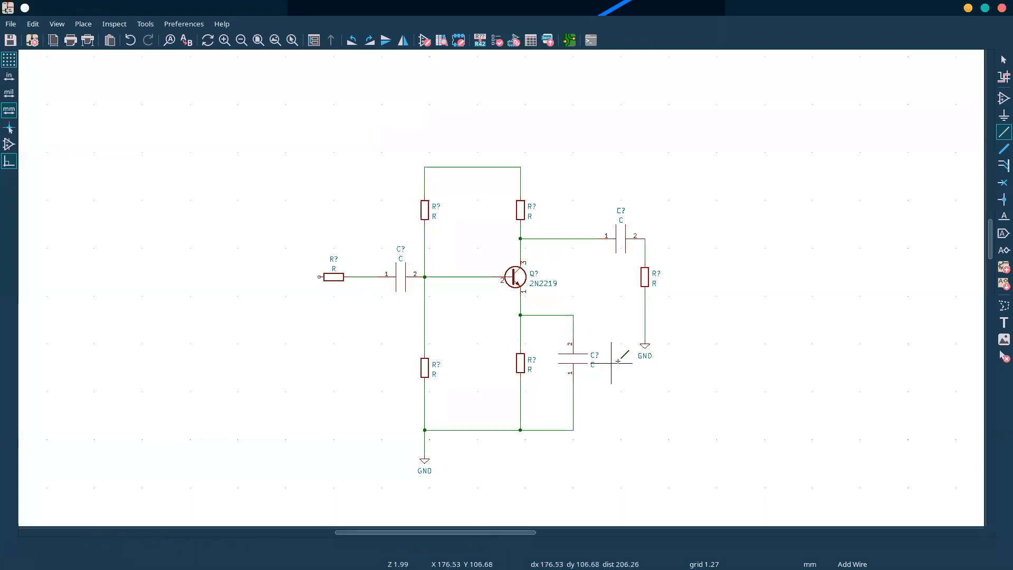
{"action": "key", "text": "alt+Tab"}
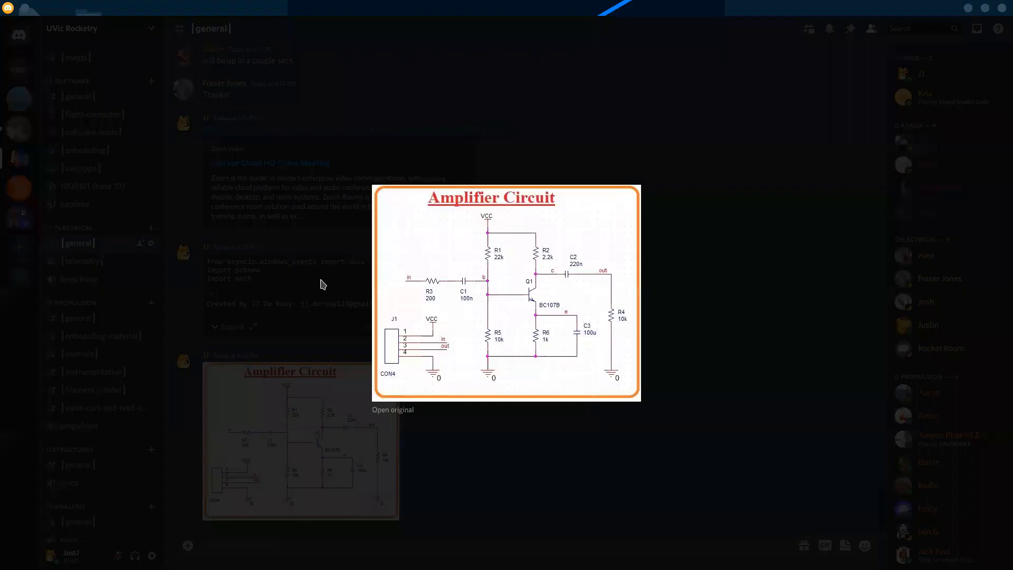
{"action": "key", "text": "alt+Tab"}
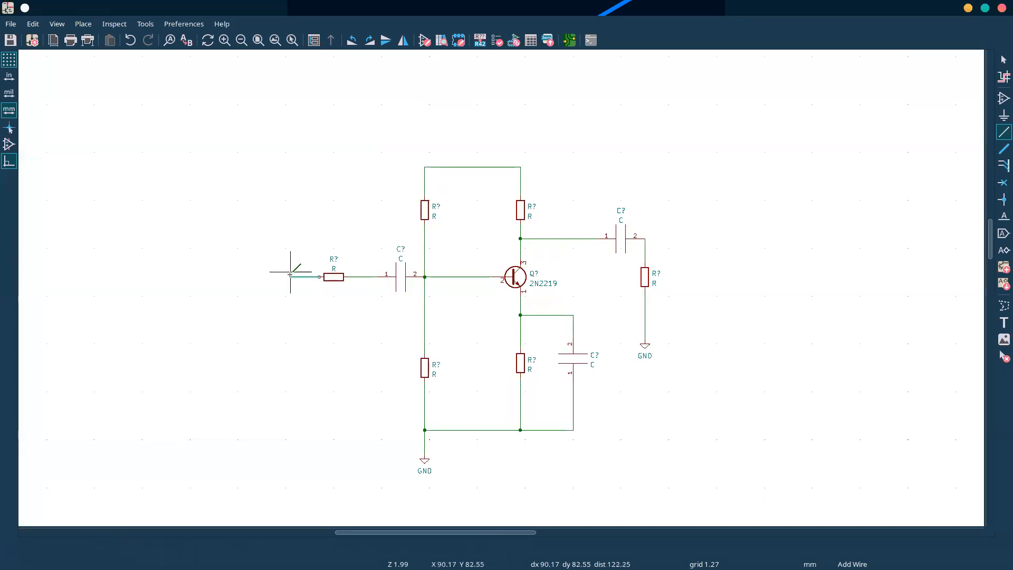
{"action": "key", "text": "alt+Tab"}
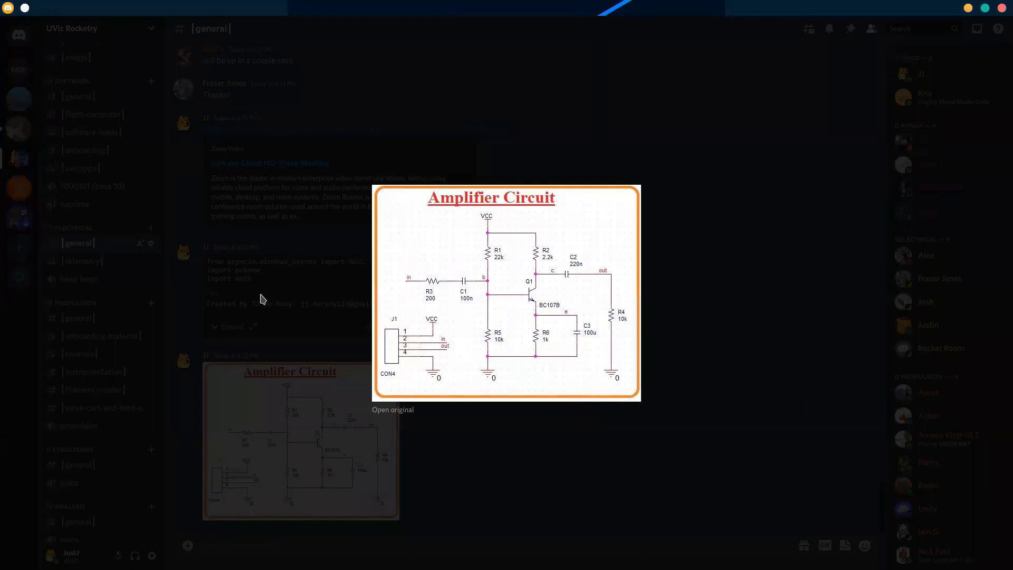
{"action": "key", "text": "alt+Tab"}
- Search the symbol library for "connect" and place a Conn_01x04_Female connector to the lower left of the circuit
{"action": "type", "text": "a"}
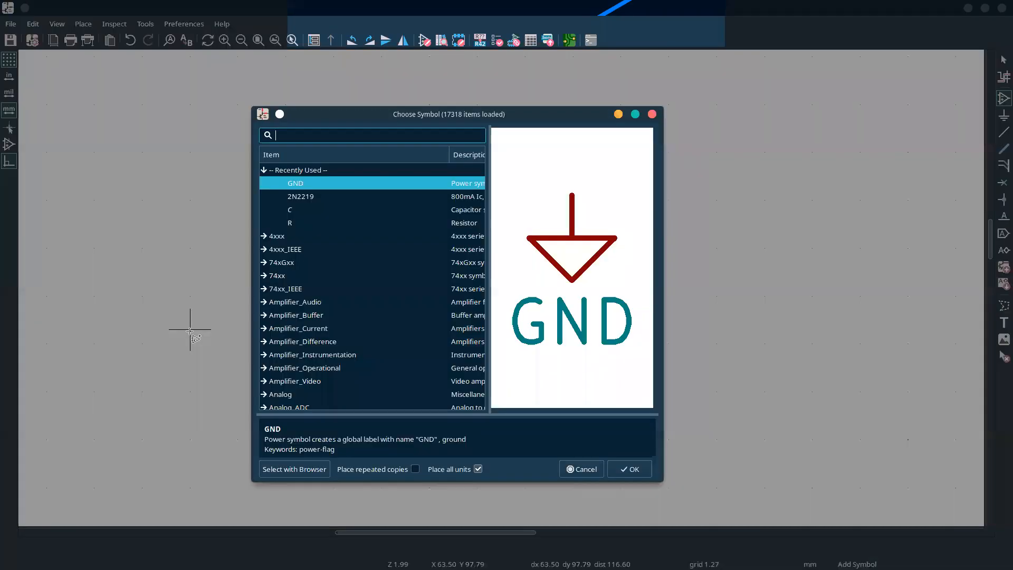
{"action": "type", "text": "connec"}
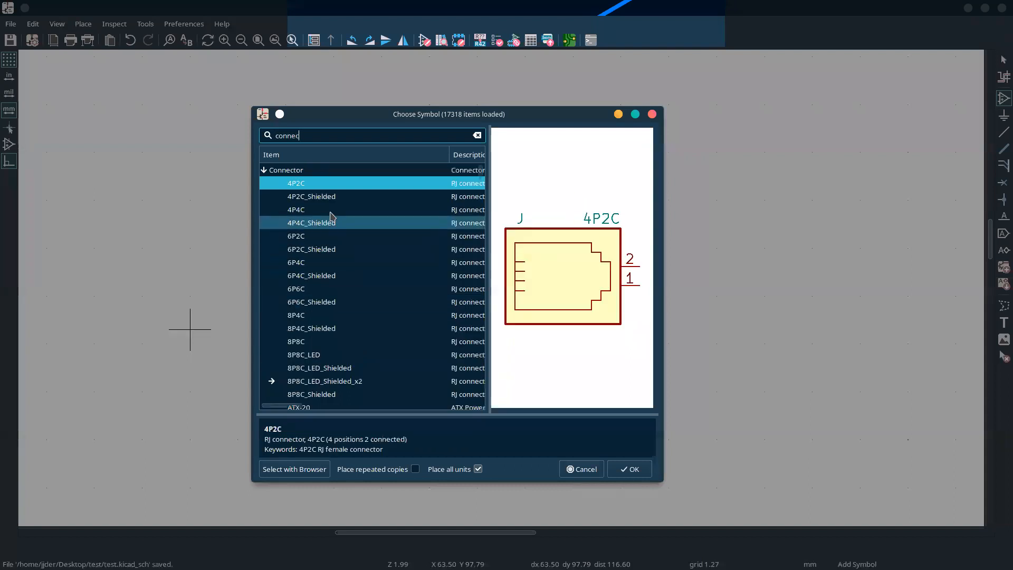
{"action": "type", "text": "t"}
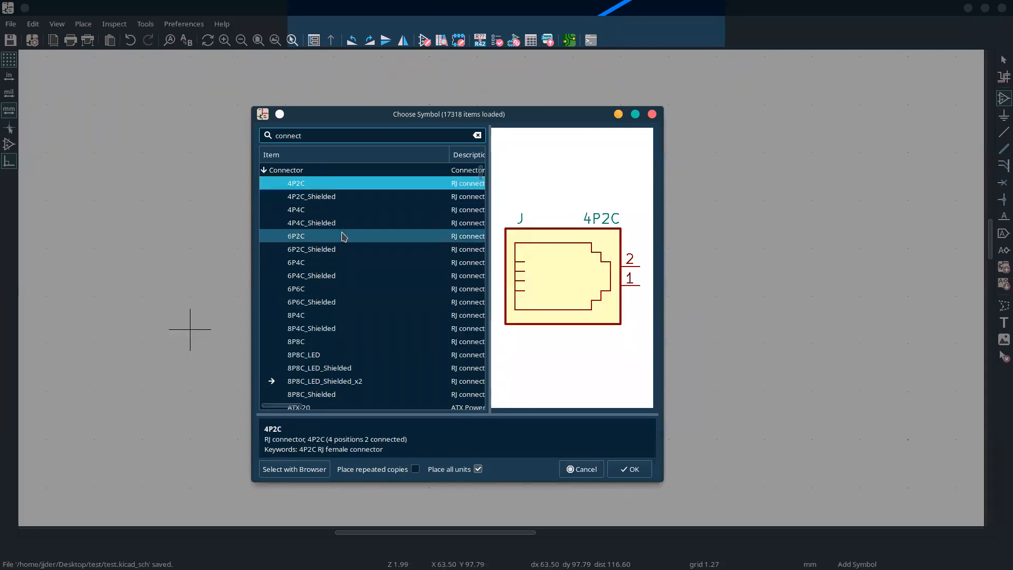
{"action": "scroll", "coordinate": [332, 275], "scroll_direction": "down", "scroll_amount": 15}
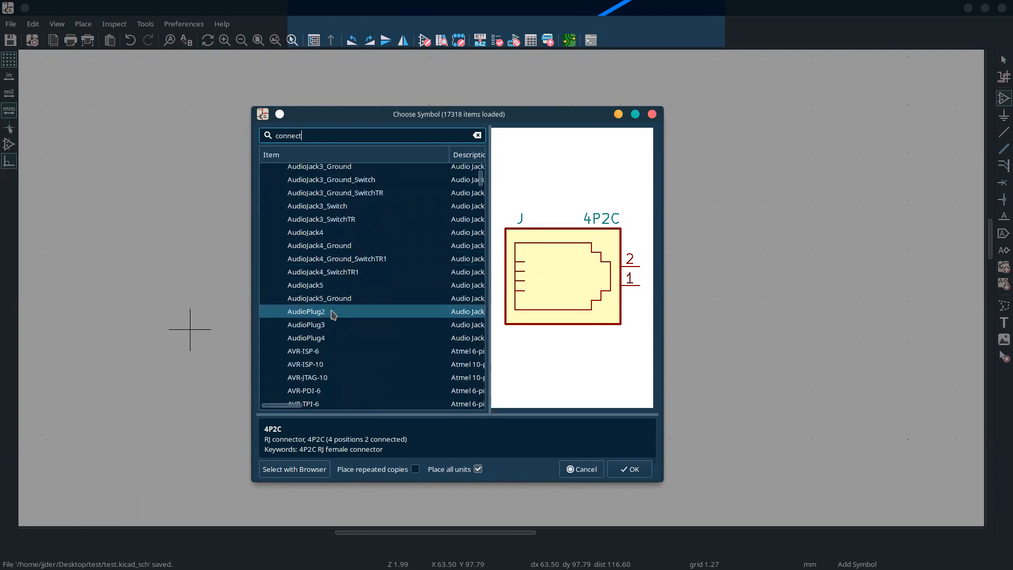
{"action": "scroll", "coordinate": [332, 315], "scroll_direction": "down", "scroll_amount": 7}
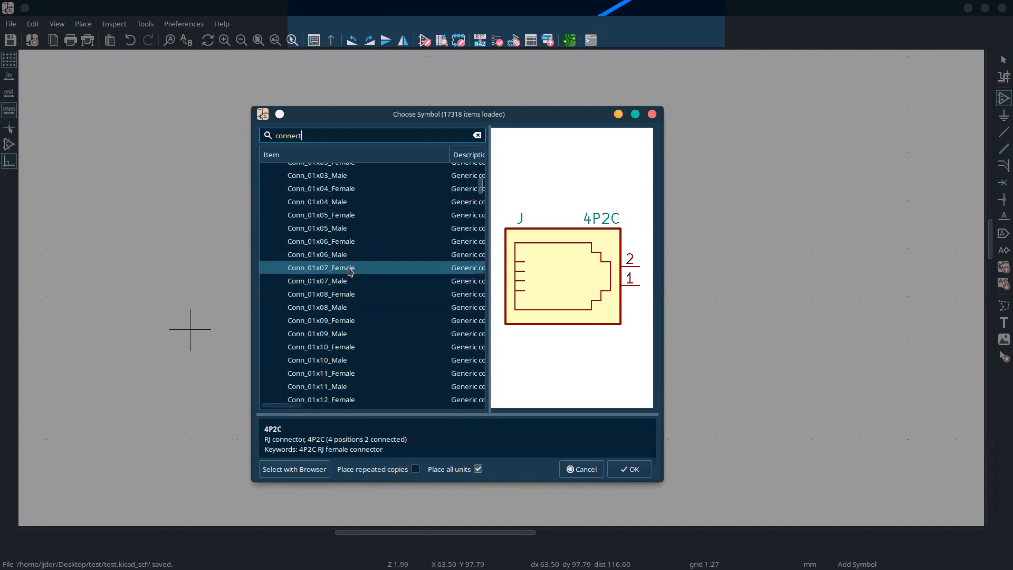
{"action": "left_click", "coordinate": [357, 202]}
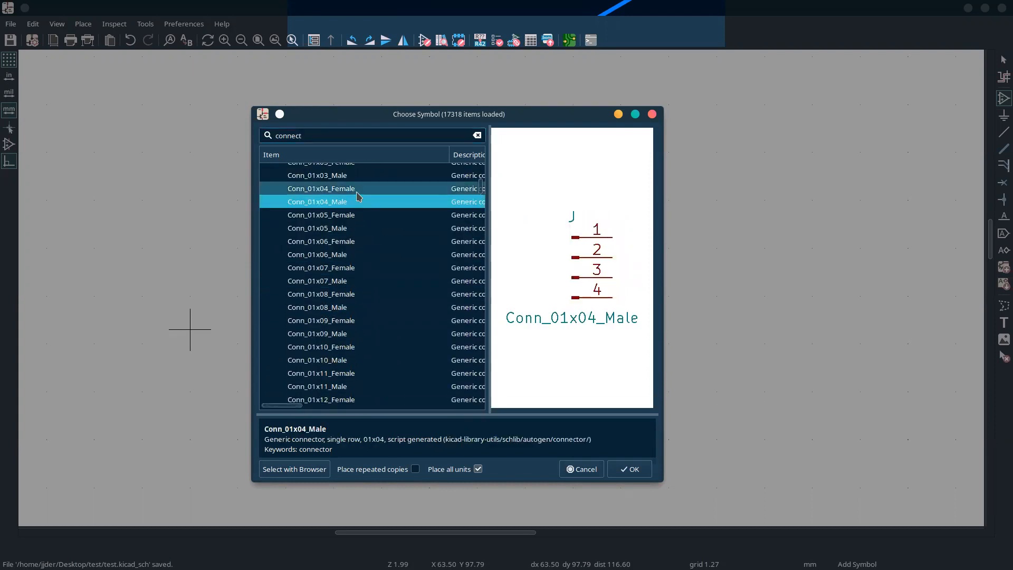
{"action": "left_click", "coordinate": [359, 190]}
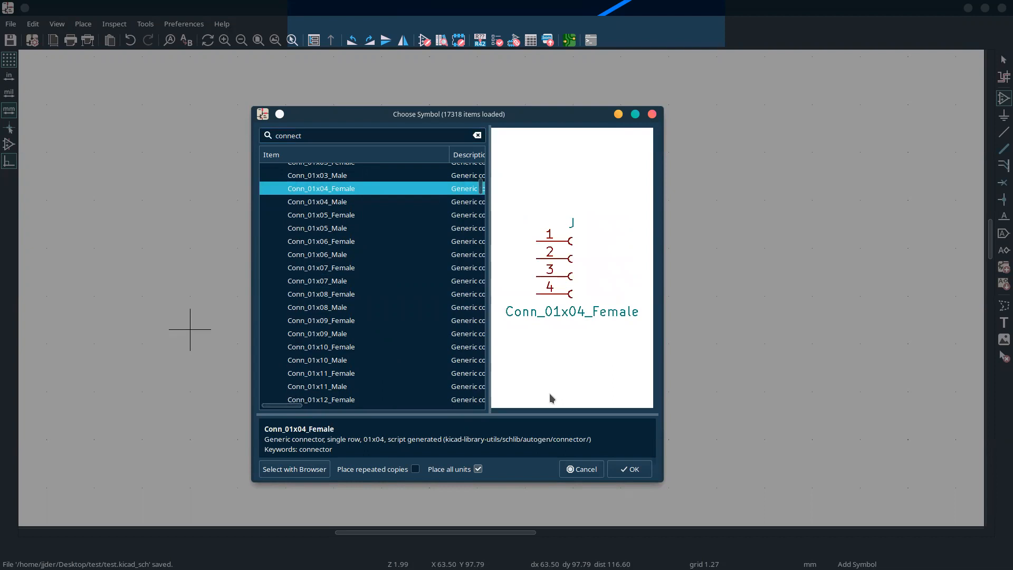
{"action": "left_click", "coordinate": [618, 469]}
{"action": "left_click", "coordinate": [372, 363]}
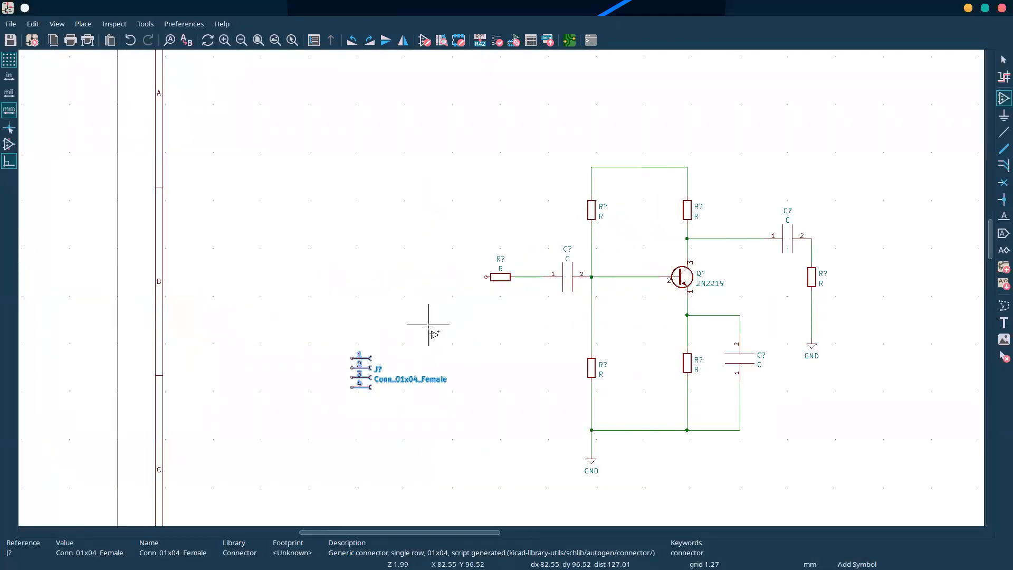
- Rotate the four-pin connector 180 degrees so its pins face the circuit, and move it farther from the circuit
{"action": "left_click", "coordinate": [394, 327]}
{"action": "key", "text": "Escape"}
{"action": "key", "text": "Escape"}
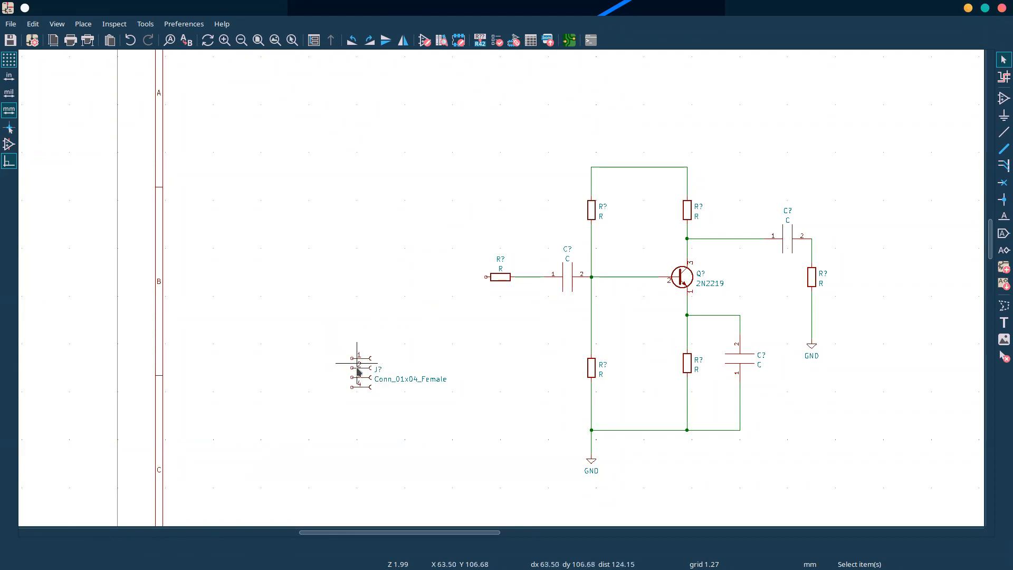
{"action": "left_click_drag", "start_coordinate": [309, 323], "coordinate": [496, 415]}
{"action": "key", "text": "r"}
{"action": "key", "text": "r"}
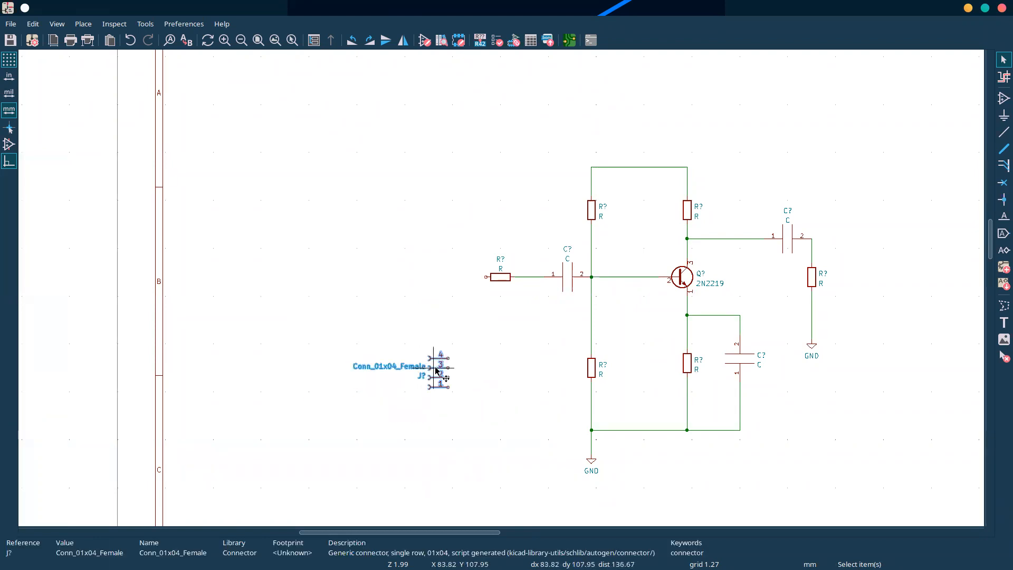
{"action": "key", "text": "m"}
{"action": "left_click", "coordinate": [320, 368]}
{"action": "key", "text": "Escape"}
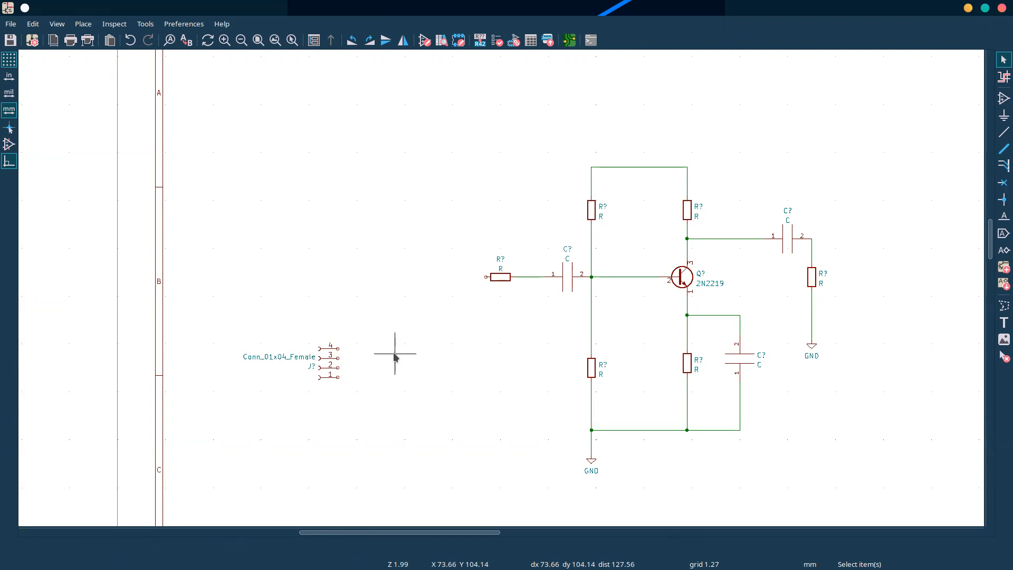
- Check the reference's connector nets, add an "in" net label beside the connector, and wire pin 3 to it
{"action": "key", "text": "alt+Tab"}
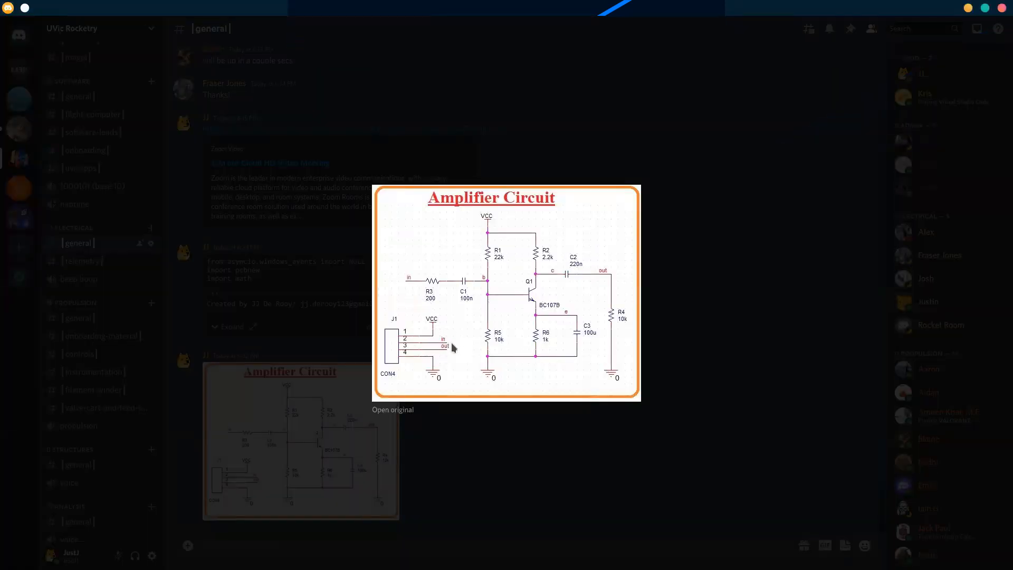
{"action": "key", "text": "alt+Tab"}
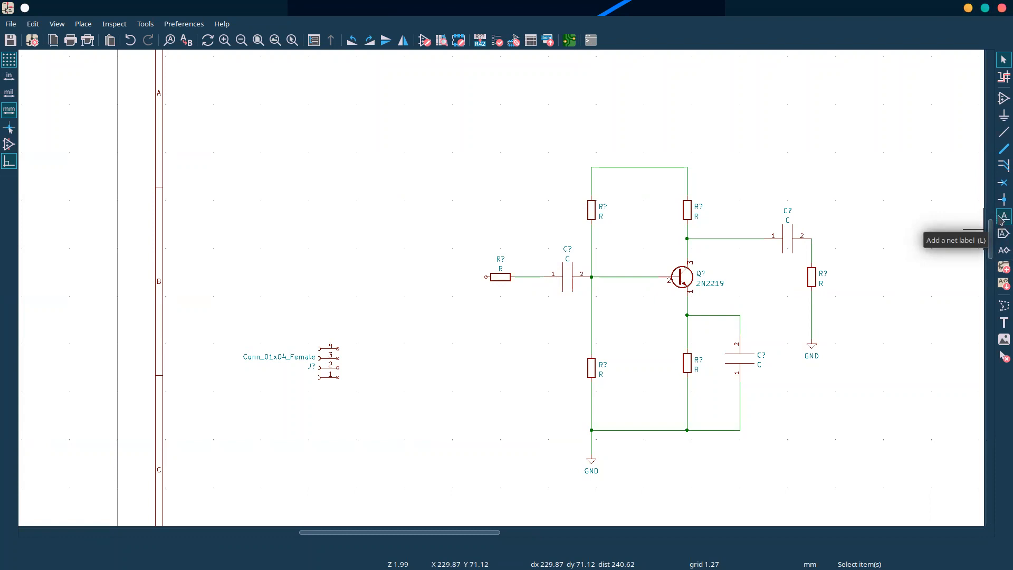
{"action": "left_click", "coordinate": [1001, 221]}
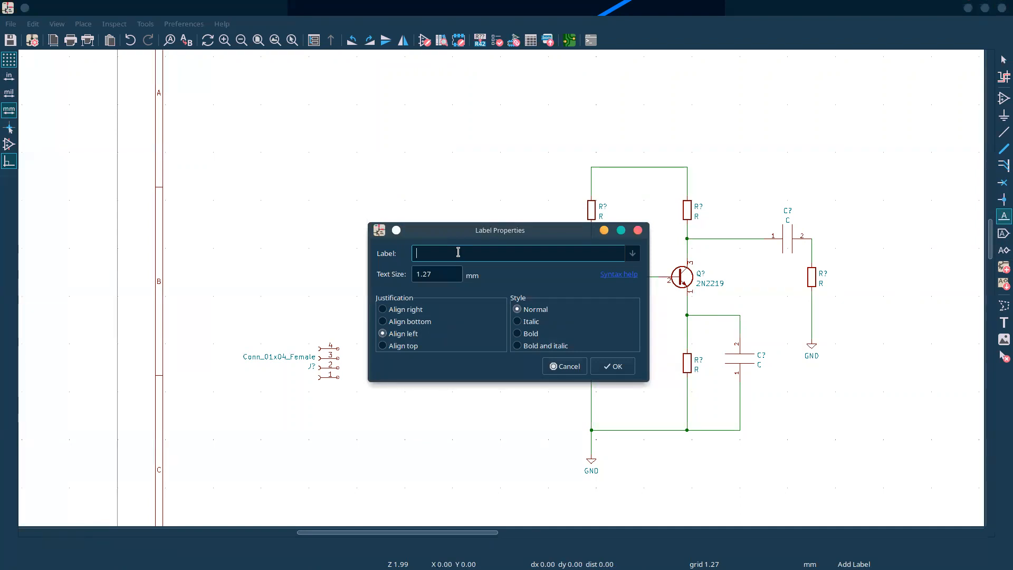
{"action": "type", "text": "iin"}
{"action": "key", "text": "BackSpace"}
{"action": "key", "text": "BackSpace"}
{"action": "left_click", "coordinate": [613, 366]}
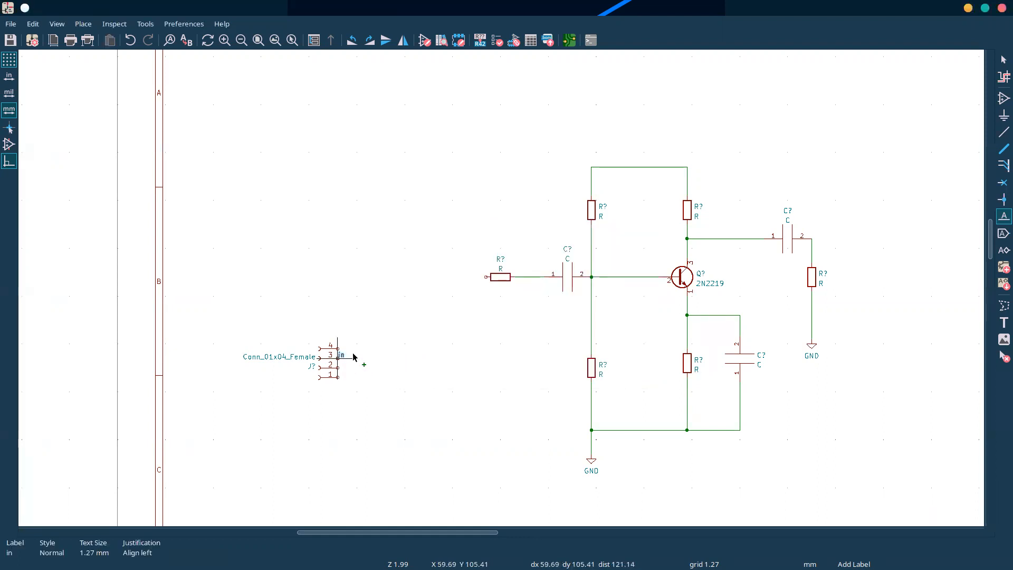
{"action": "left_click", "coordinate": [376, 357]}
{"action": "key", "text": "w"}
{"action": "left_click", "coordinate": [338, 357]}
{"action": "left_click", "coordinate": [377, 358]}
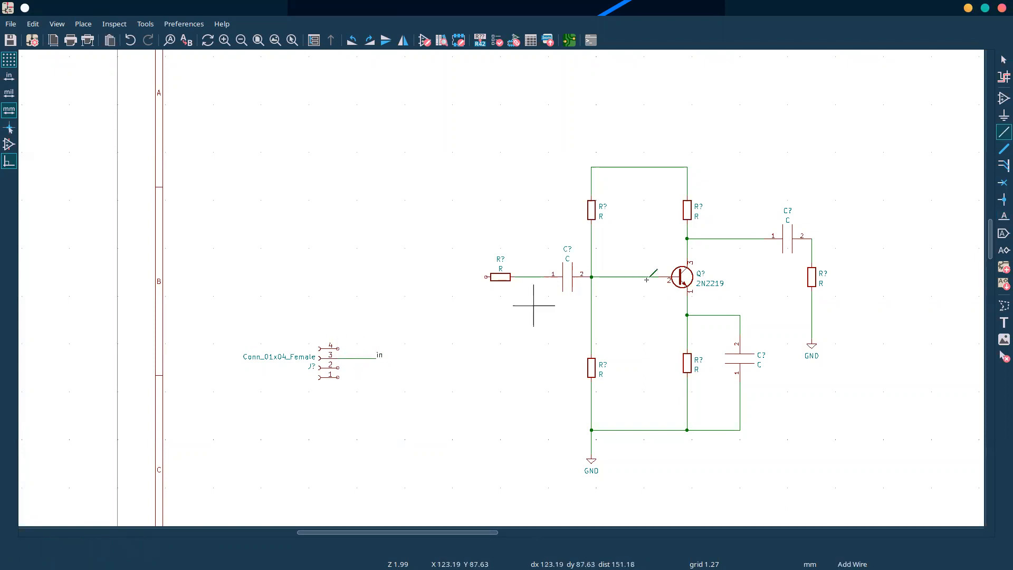
- Add an "out" net label directly below the "in" label and wire the connector's pin 2 to it
{"action": "left_click", "coordinate": [1002, 218]}
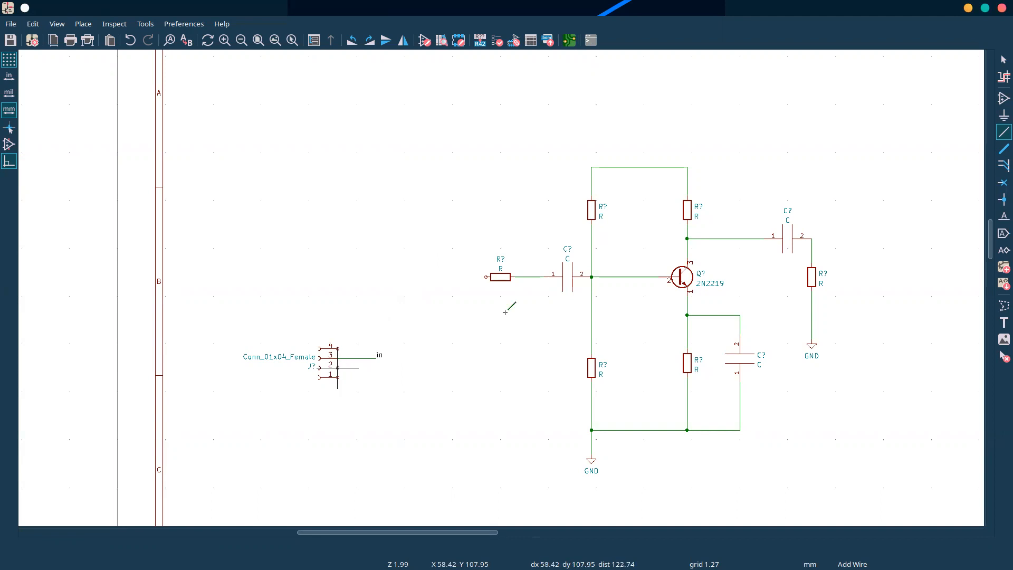
{"action": "type", "text": "l"}
{"action": "type", "text": "out"}
{"action": "key", "text": "Return"}
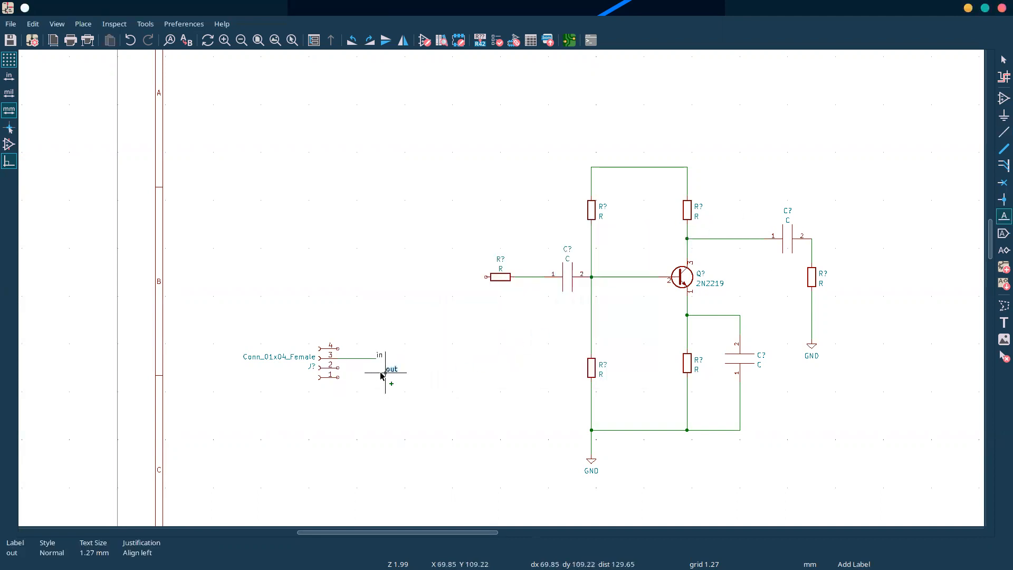
{"action": "left_click", "coordinate": [377, 368]}
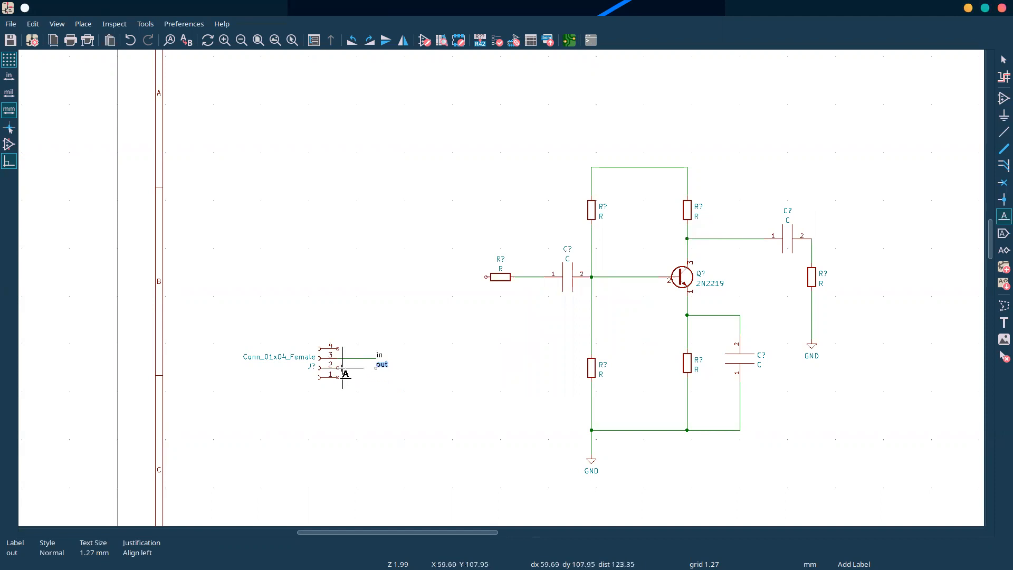
{"action": "key", "text": "w"}
{"action": "left_click", "coordinate": [376, 368]}
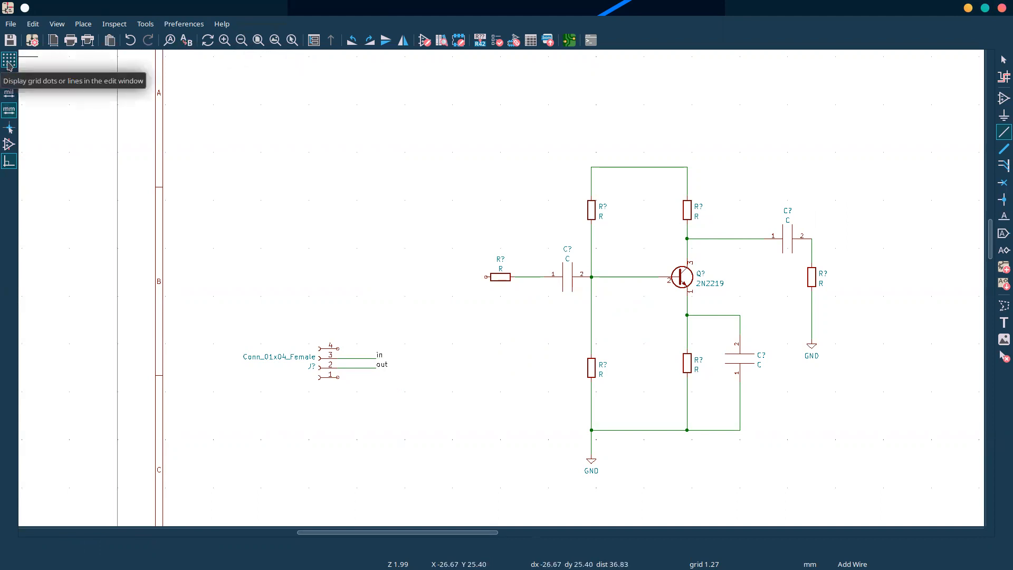
- Set the user-defined grid size to 25 mm in both X and Y in the grid settings
{"action": "left_click", "coordinate": [82, 25]}
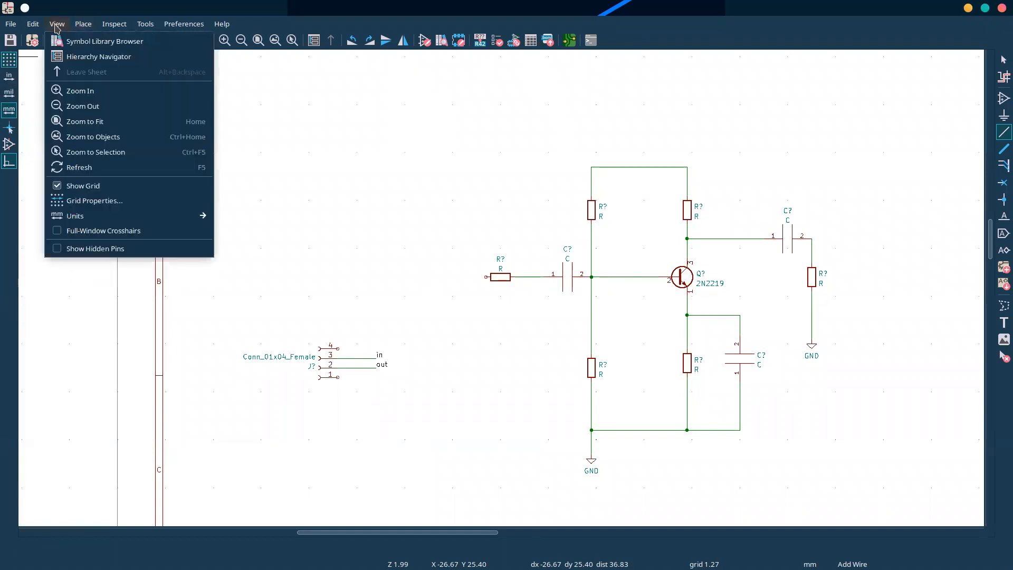
{"action": "mouse_move", "coordinate": [32, 25]}
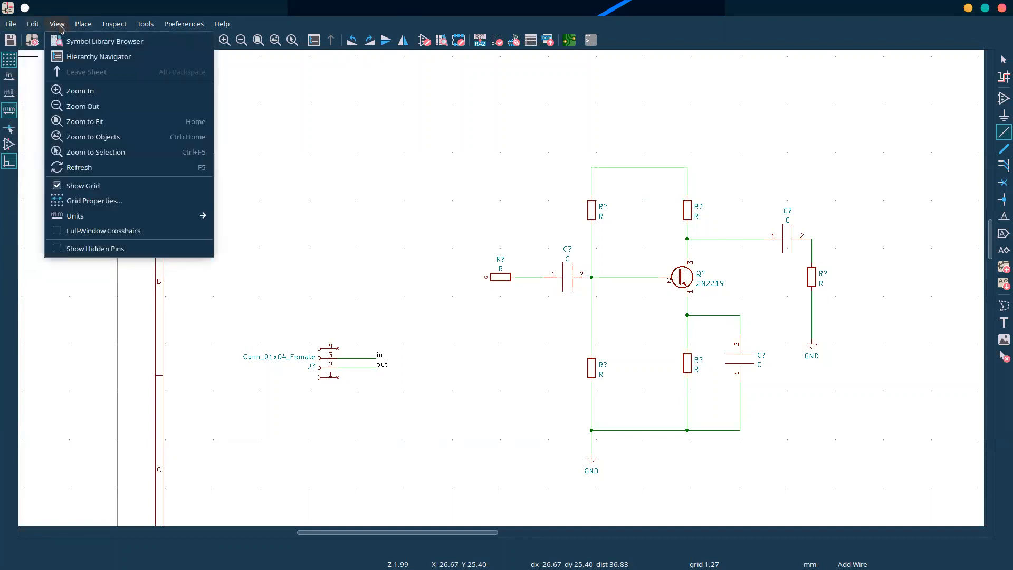
{"action": "left_click", "coordinate": [86, 204]}
{"action": "left_click", "coordinate": [572, 262]}
{"action": "left_click_drag", "start_coordinate": [572, 262], "coordinate": [521, 262]}
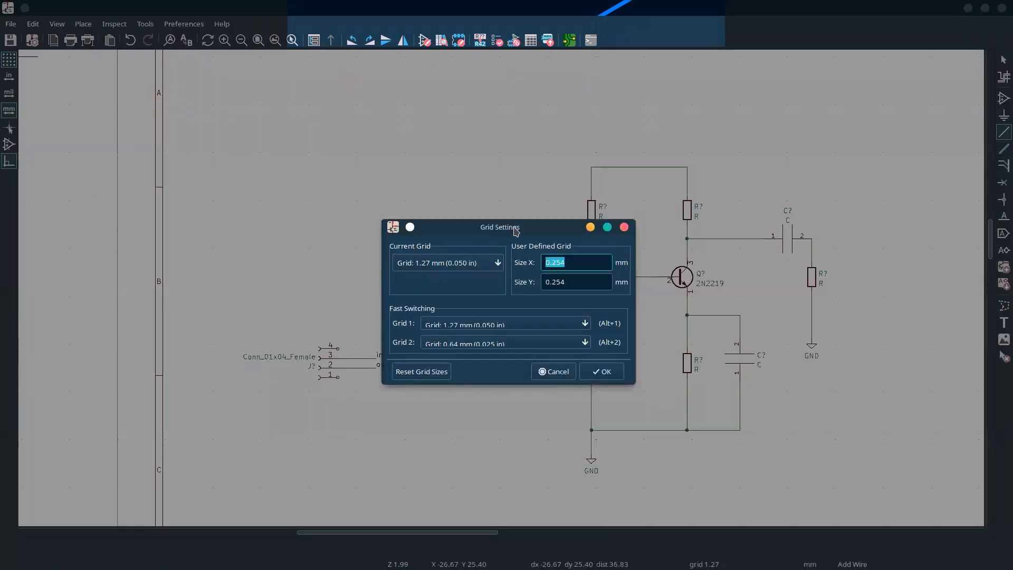
{"action": "type", "text": "1"}
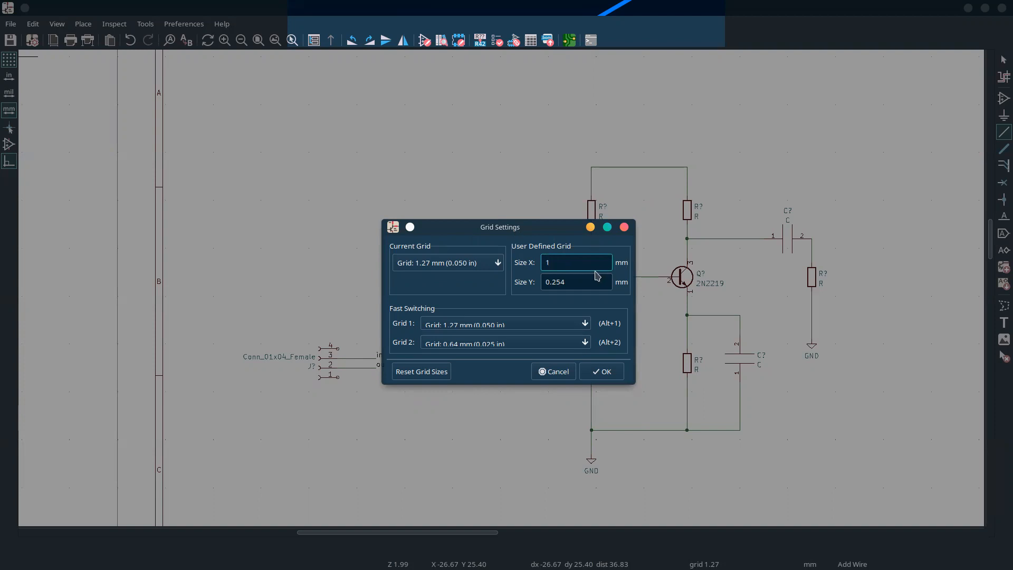
{"action": "left_click_drag", "start_coordinate": [559, 262], "coordinate": [500, 263]}
{"action": "type", "text": "1"}
{"action": "key", "text": "Tab"}
{"action": "type", "text": "2"}
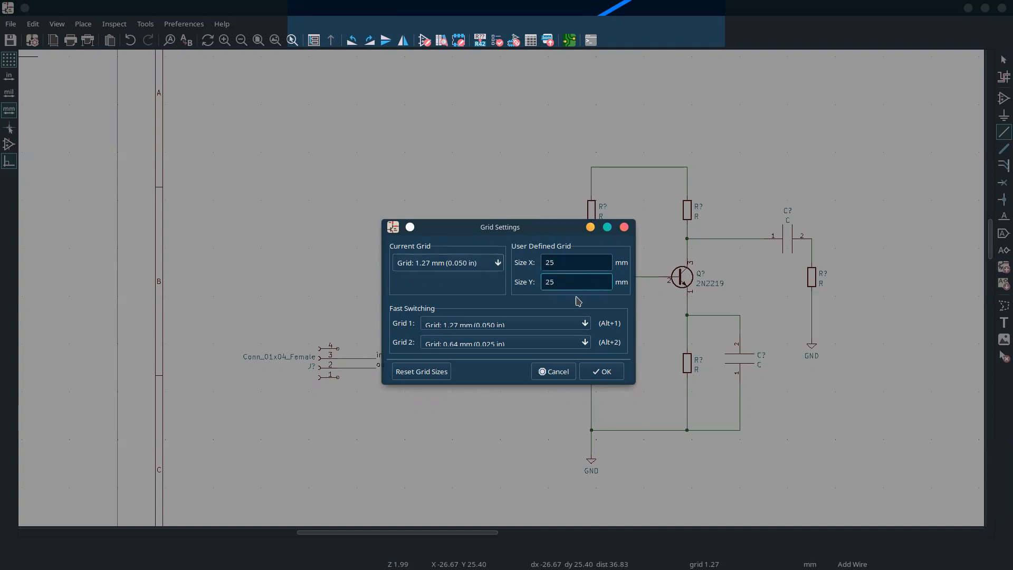
{"action": "left_click", "coordinate": [601, 371]}
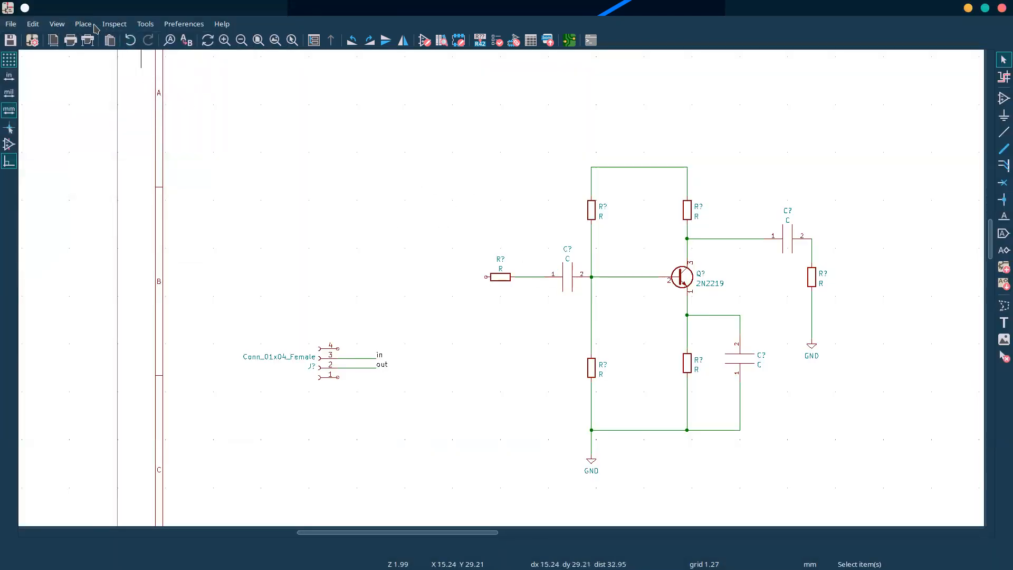
- Try the 25 mm user grid as the current grid, and return to the 1.27 mm grid
{"action": "left_click", "coordinate": [58, 25]}
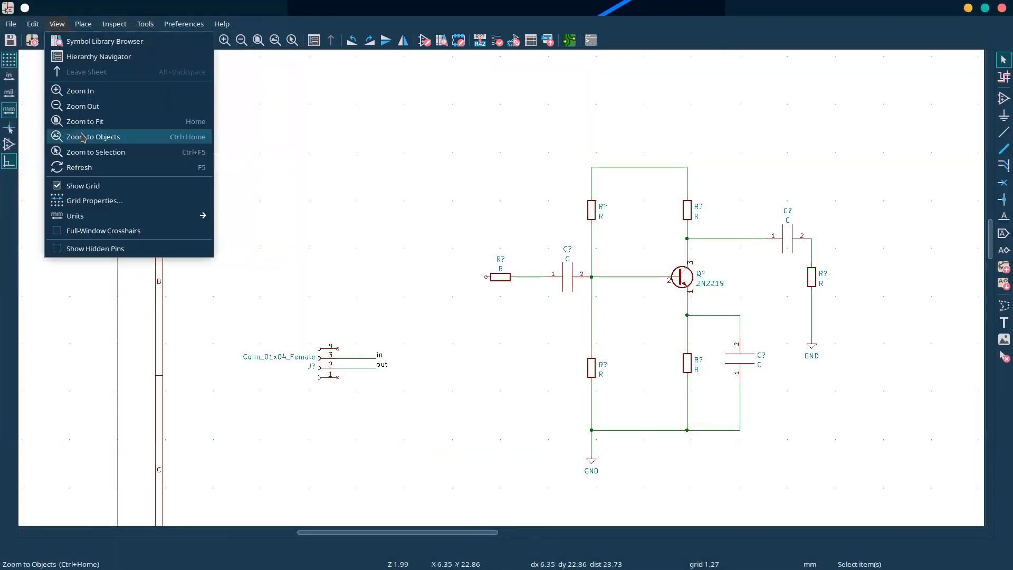
{"action": "left_click", "coordinate": [106, 201]}
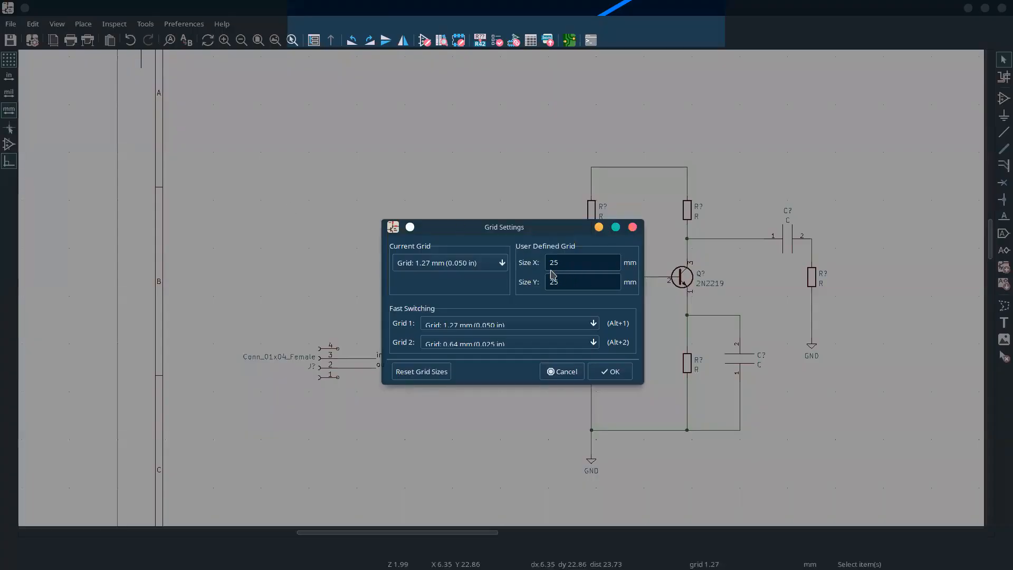
{"action": "left_click", "coordinate": [466, 264]}
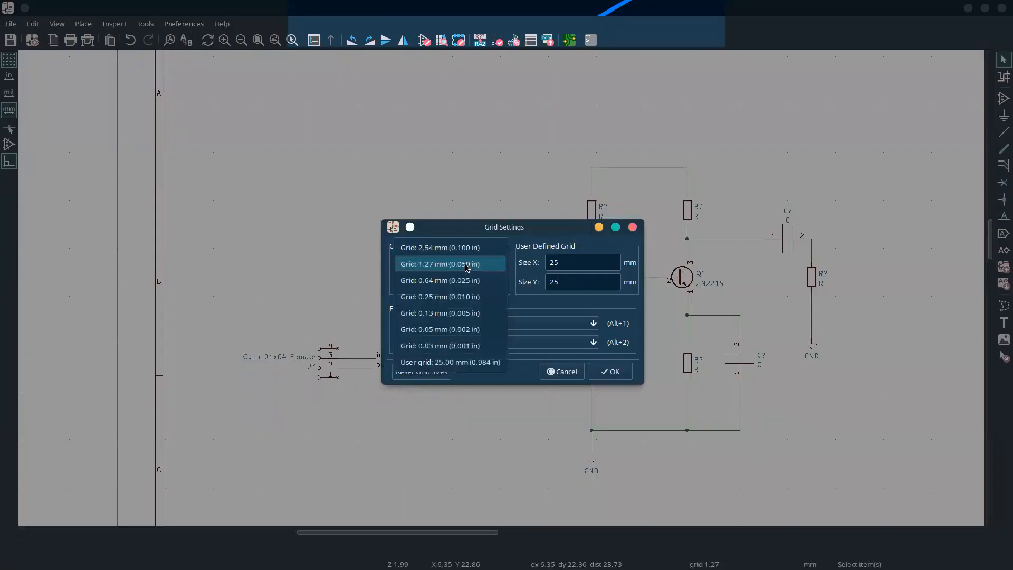
{"action": "left_click", "coordinate": [458, 362]}
{"action": "left_click", "coordinate": [607, 375]}
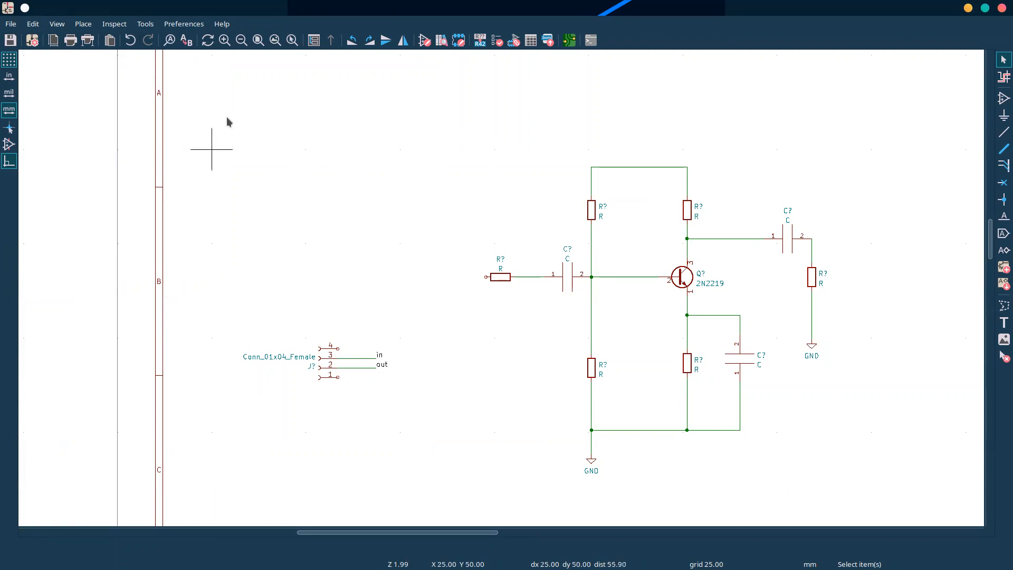
{"action": "key", "text": "alt+1"}
- Search the power symbols for "vcc" and place a VCC symbol above the end of the connector's "in" wire
{"action": "scroll", "coordinate": [735, 324], "scroll_direction": "down", "scroll_amount": 3}
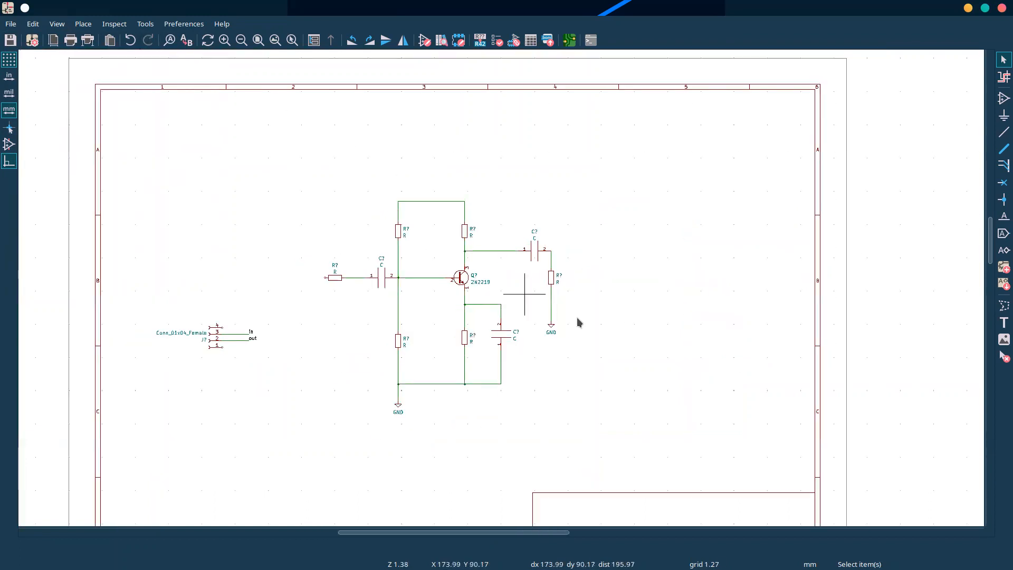
{"action": "scroll", "coordinate": [447, 343], "scroll_direction": "up", "scroll_amount": 1}
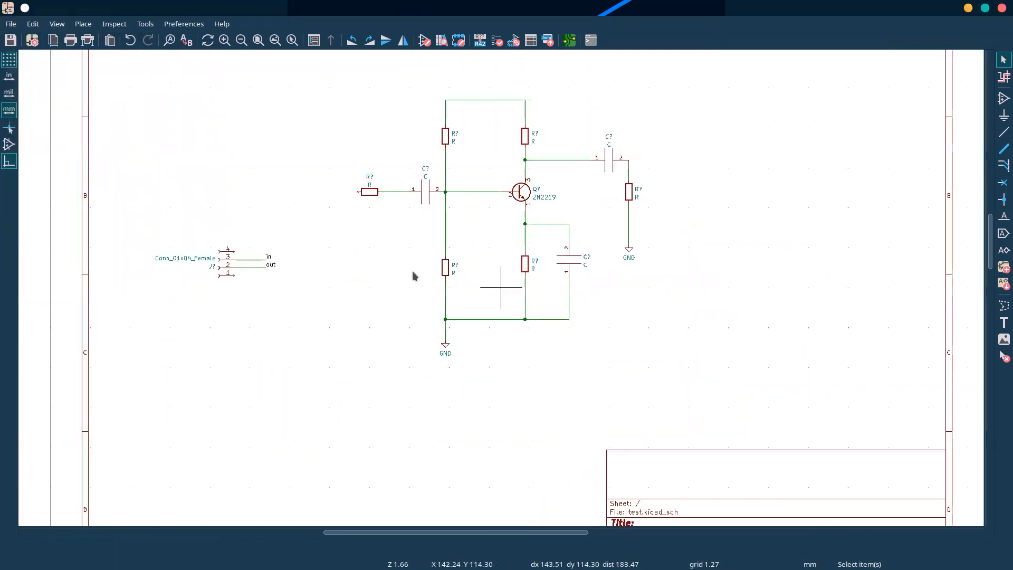
{"action": "scroll", "coordinate": [227, 243], "scroll_direction": "up", "scroll_amount": 5}
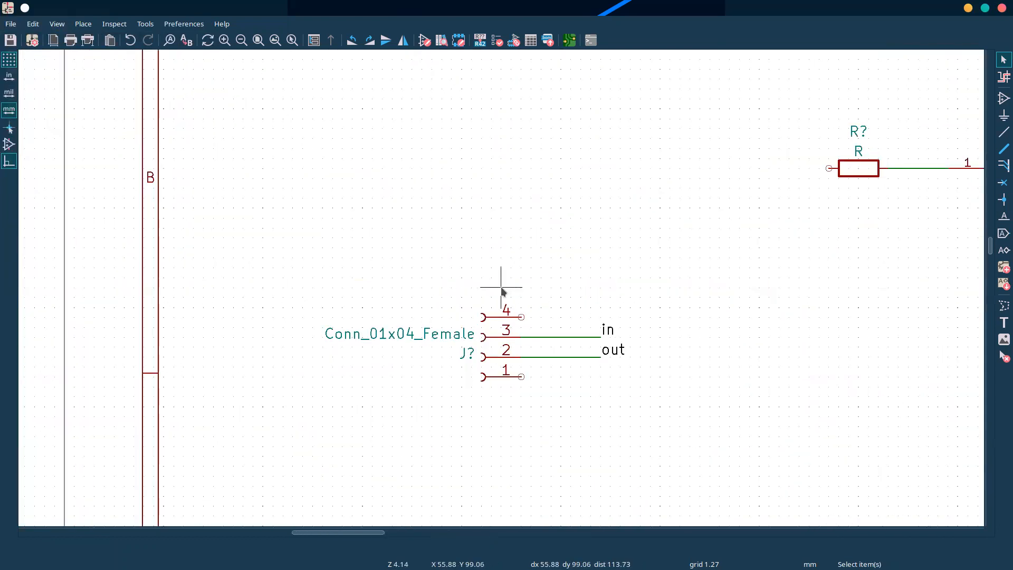
{"action": "left_click", "coordinate": [521, 317]}
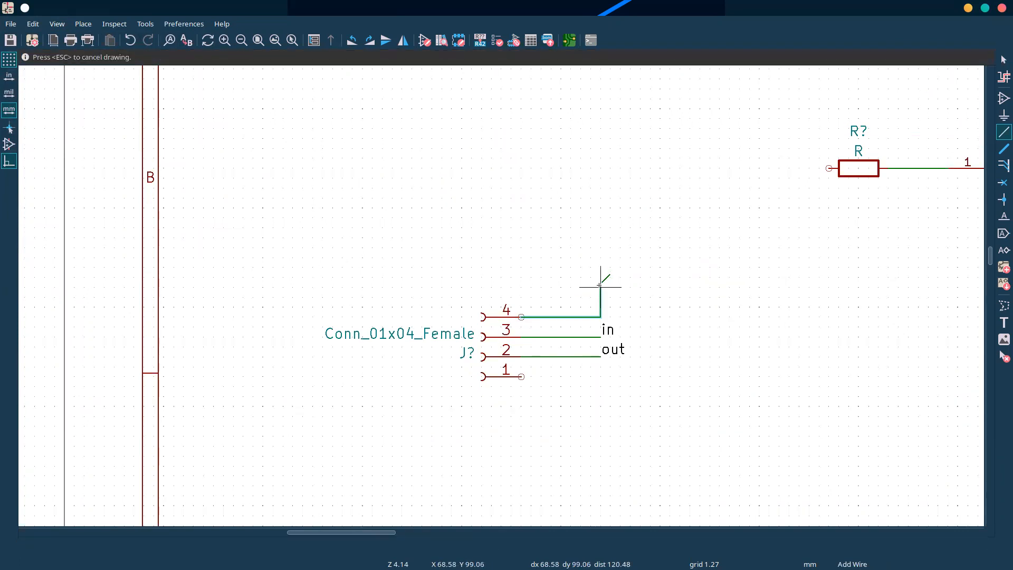
{"action": "key", "text": "Escape"}
{"action": "key", "text": "p"}
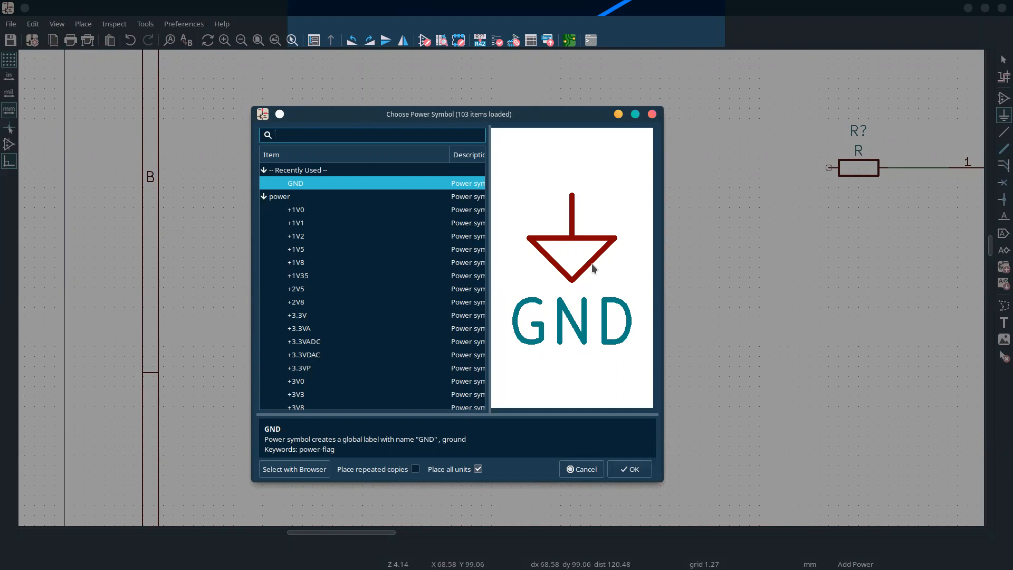
{"action": "type", "text": "power"}
{"action": "key", "text": "ctrl+BackSpace"}
{"action": "type", "text": "5v"}
{"action": "key", "text": "ctrl+BackSpace"}
{"action": "type", "text": "vcc"}
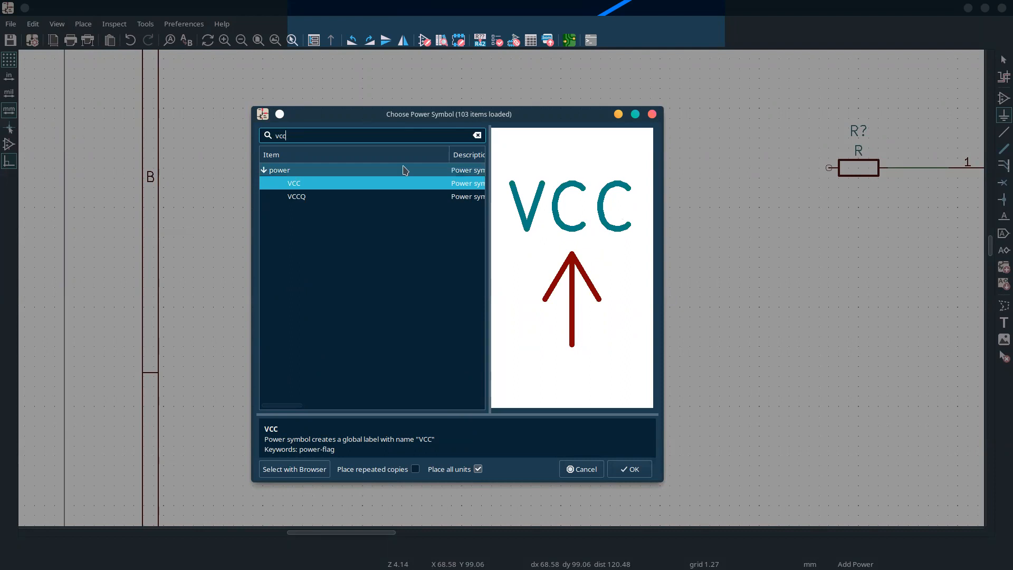
{"action": "double_click", "coordinate": [390, 184]}
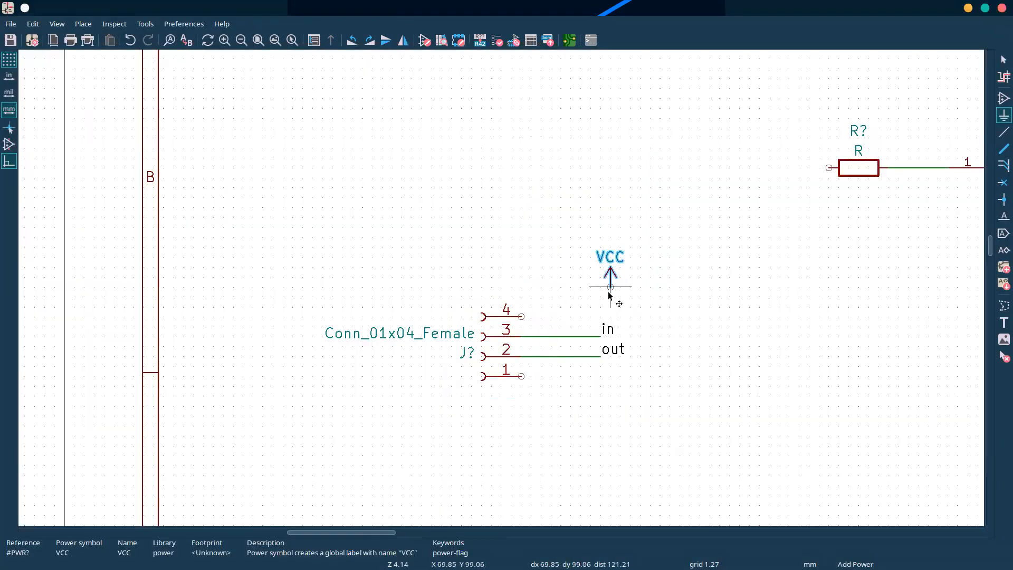
{"action": "left_click", "coordinate": [601, 266]}
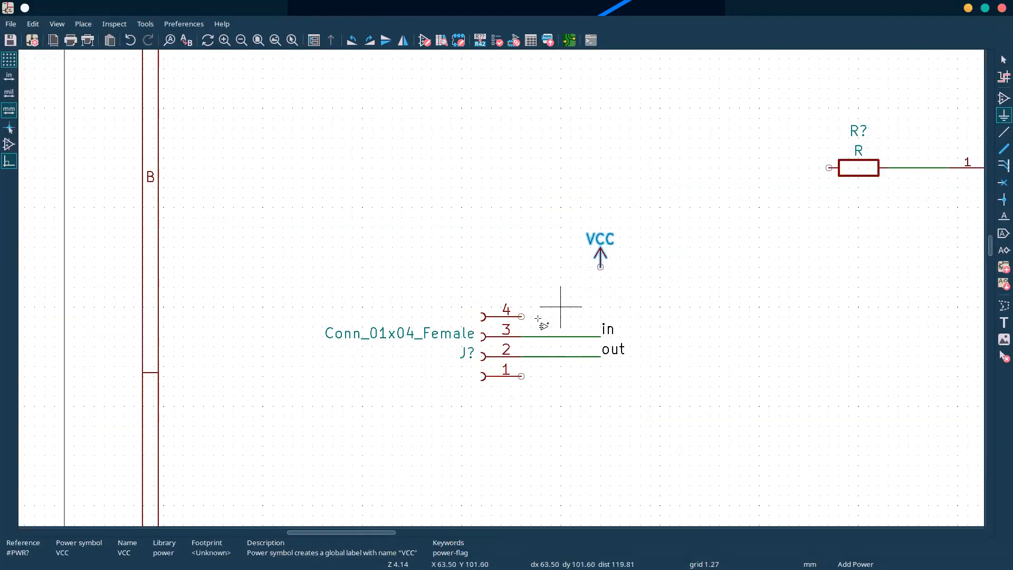
- Wire the connector's pin 4 across and up to the VCC symbol
{"action": "left_click", "coordinate": [599, 316]}
{"action": "key", "text": "Escape"}
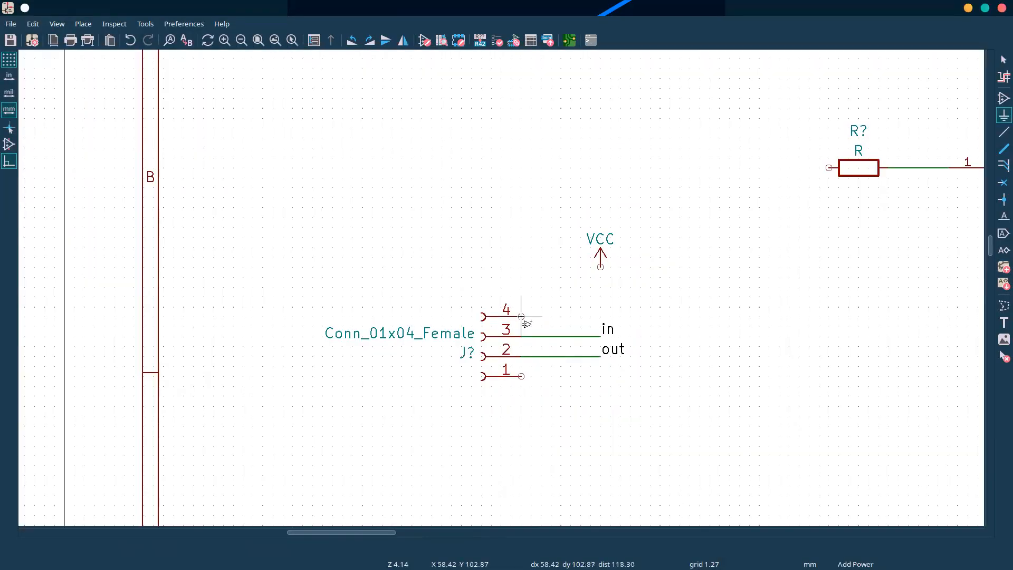
{"action": "key", "text": "w"}
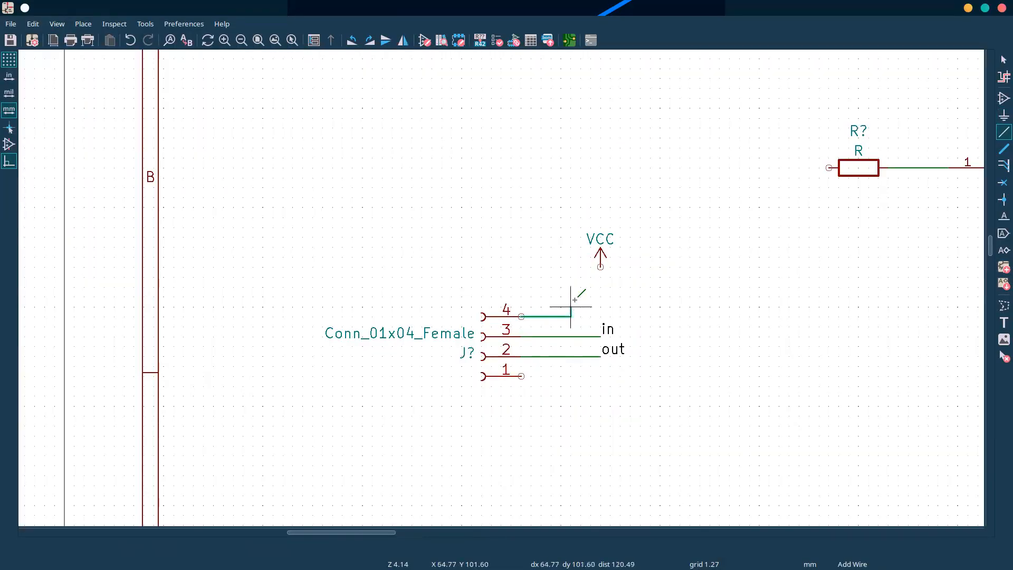
{"action": "left_click", "coordinate": [601, 266]}
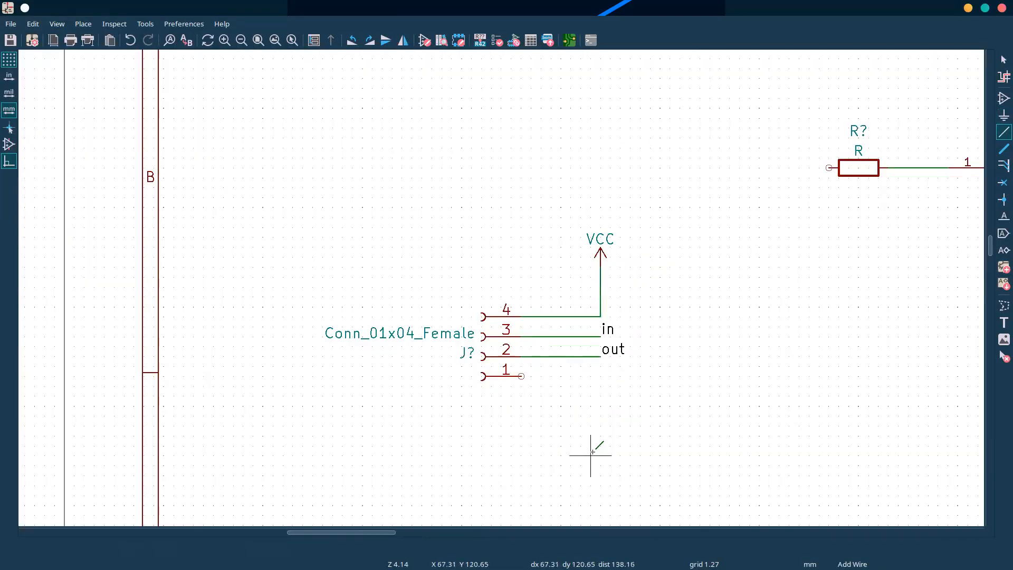
- Wire the connector's pin 1 across and down, and place a GND power symbol at the wire's lower end
{"action": "left_click", "coordinate": [521, 376]}
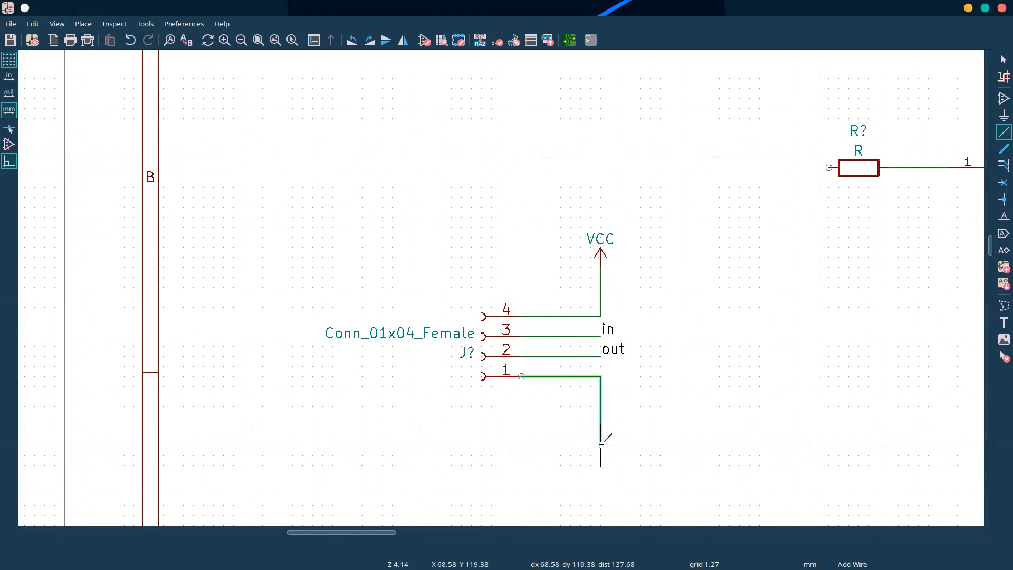
{"action": "double_click", "coordinate": [600, 429]}
{"action": "type", "text": "p"}
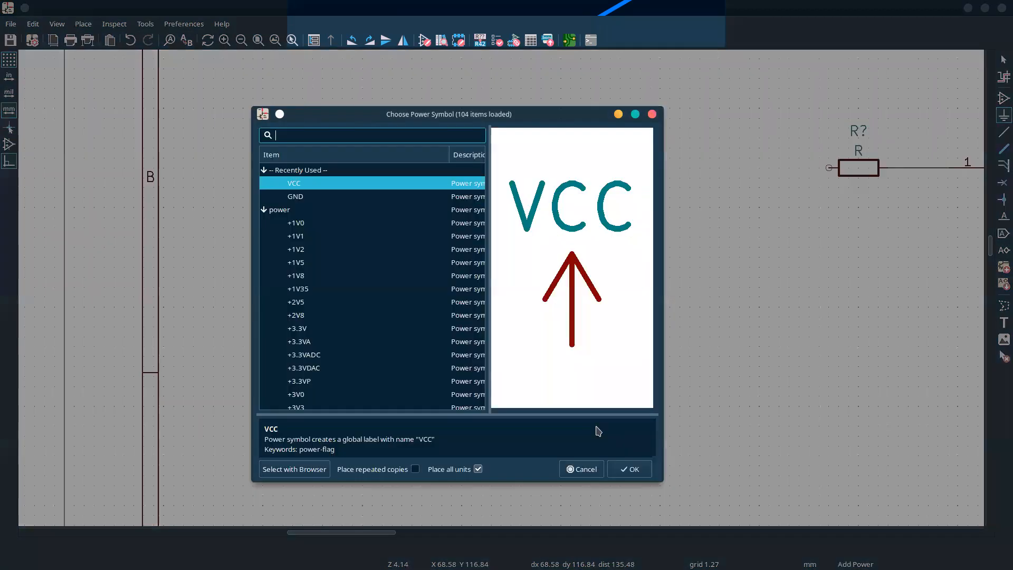
{"action": "type", "text": "gnd"}
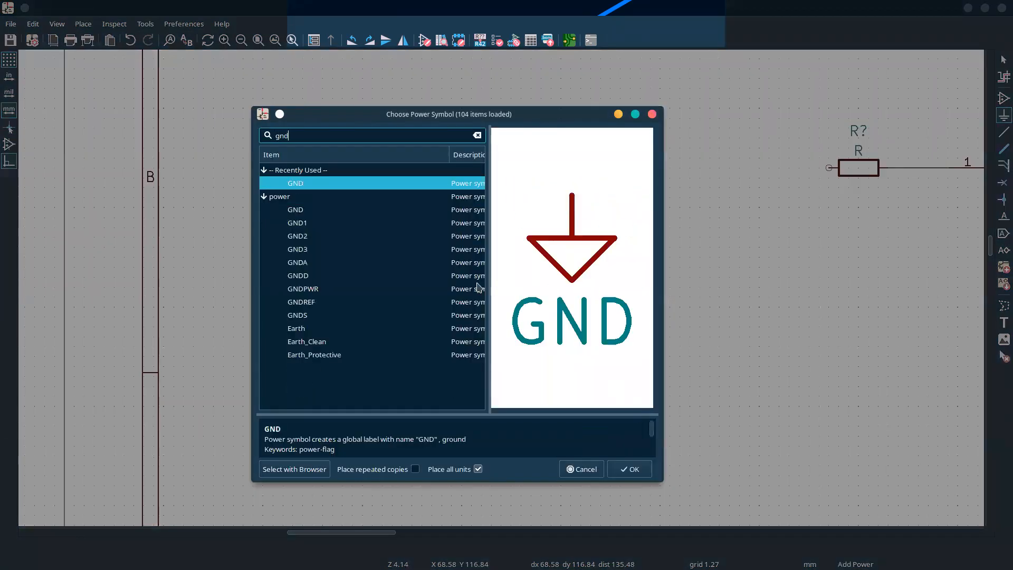
{"action": "key", "text": "Return"}
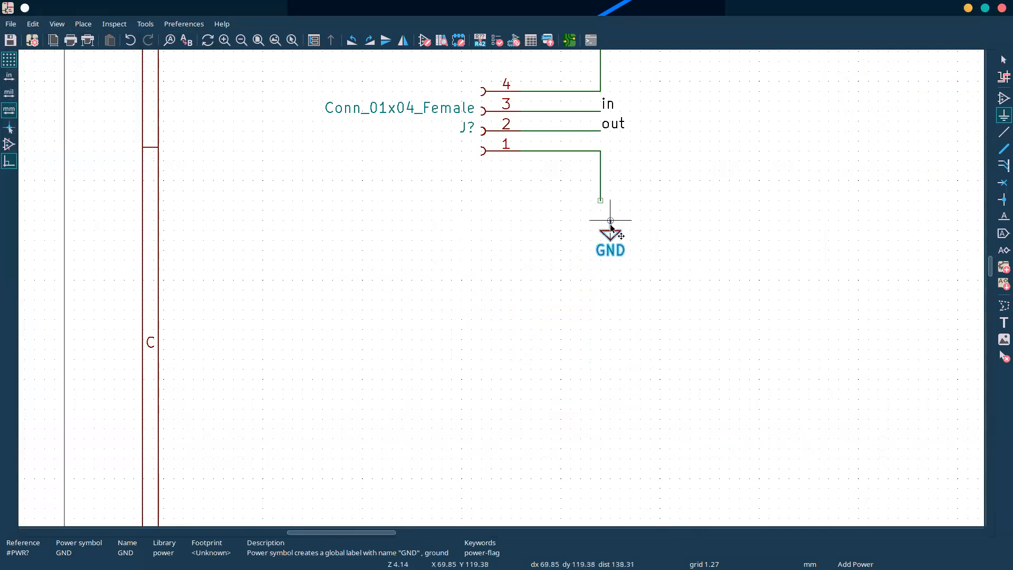
{"action": "left_click", "coordinate": [600, 201]}
{"action": "scroll", "coordinate": [690, 204], "scroll_direction": "up", "scroll_amount": 1}
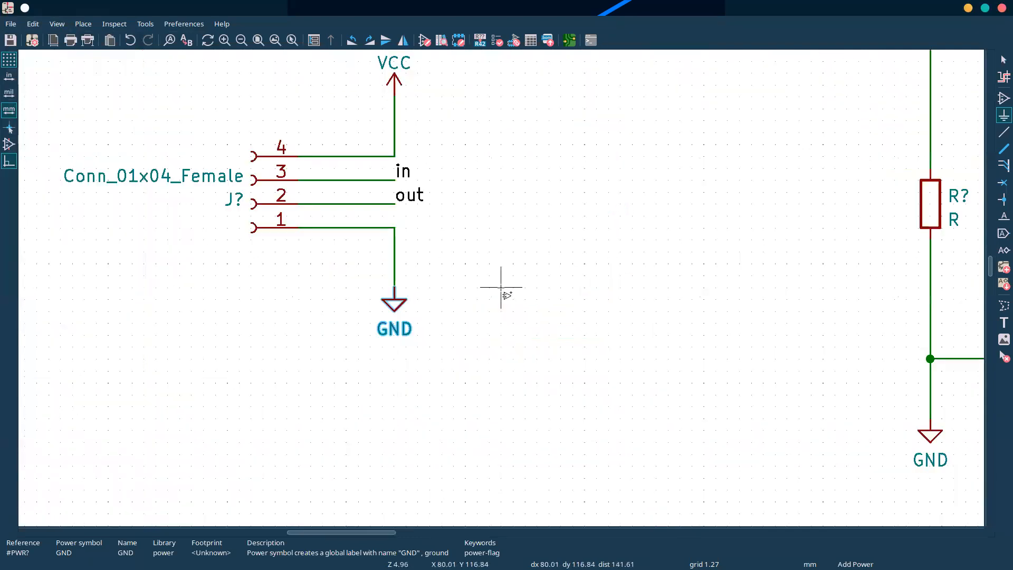
- Look over the whole amplifier schematic together with the wired four-pin connector
{"action": "scroll", "coordinate": [501, 287], "scroll_direction": "down", "scroll_amount": 3}
{"action": "scroll", "coordinate": [560, 289], "scroll_direction": "down", "scroll_amount": 2}
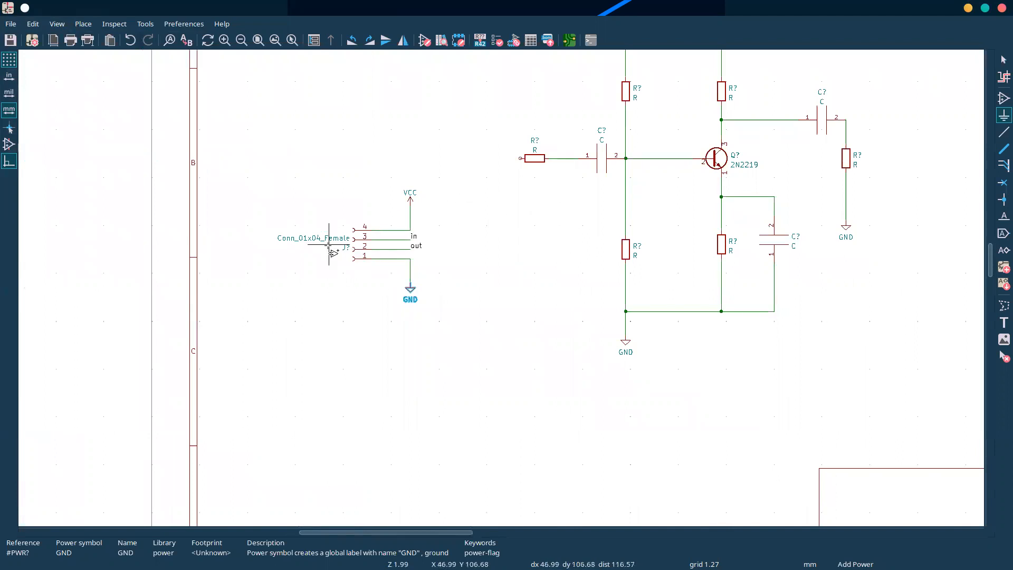
{"action": "scroll", "coordinate": [629, 230], "scroll_direction": "down", "scroll_amount": 2}
{"action": "scroll", "coordinate": [460, 343], "scroll_direction": "up", "scroll_amount": 1}
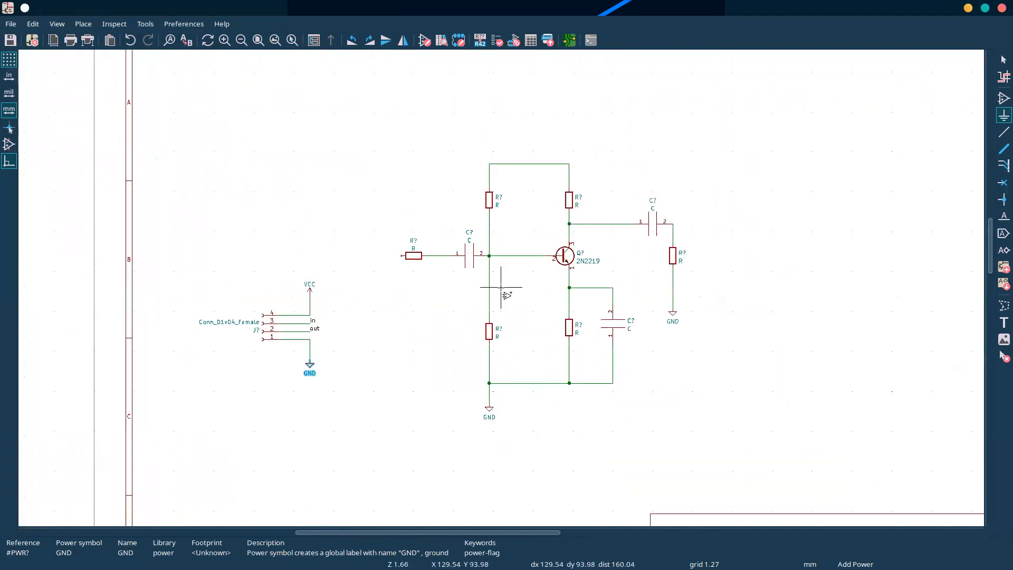
{"action": "scroll", "coordinate": [498, 283], "scroll_direction": "up", "scroll_amount": 1}
{"action": "scroll", "coordinate": [502, 283], "scroll_direction": "down", "scroll_amount": 2}
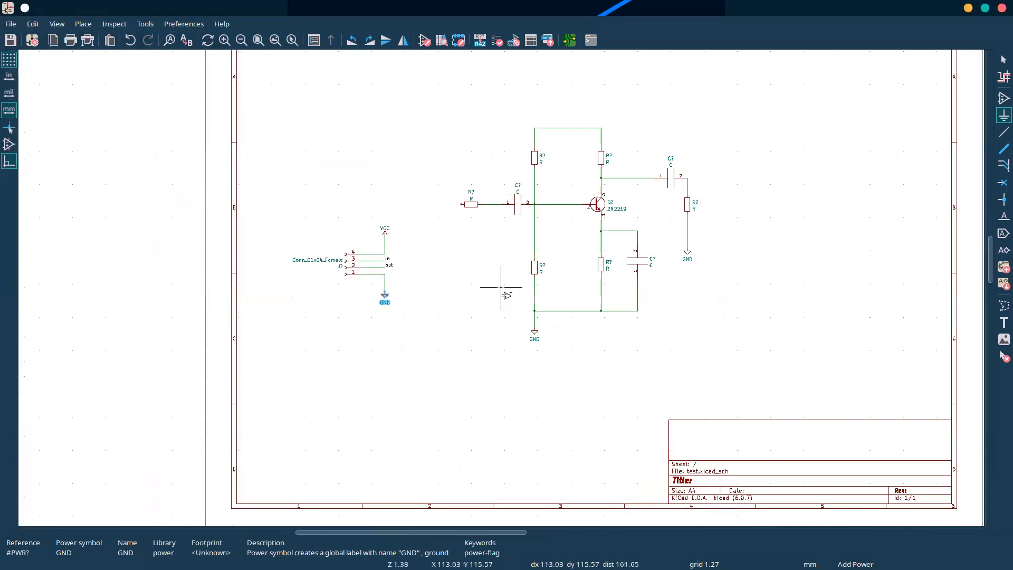
{"action": "scroll", "coordinate": [588, 187], "scroll_direction": "up", "scroll_amount": 2}
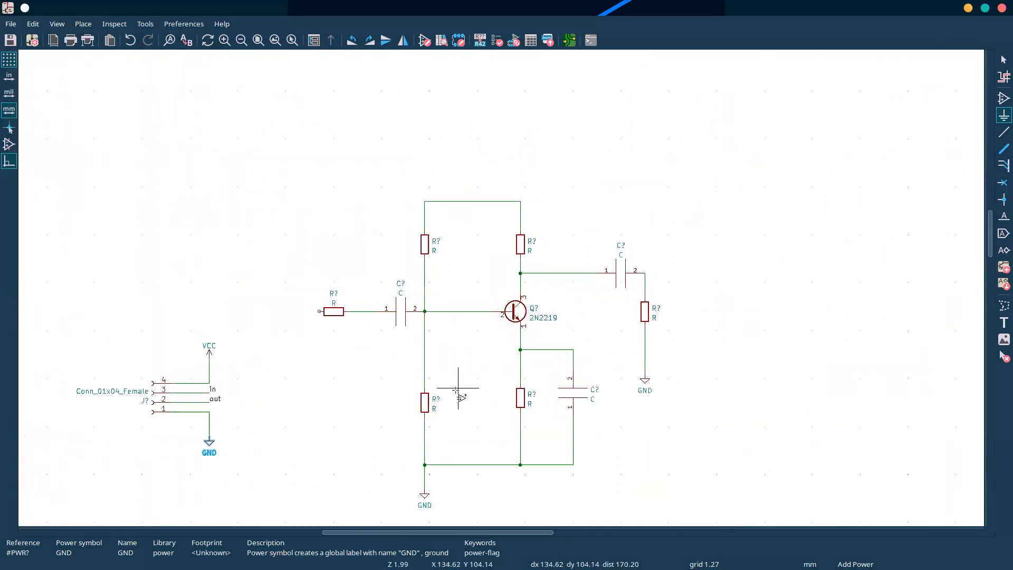
{"action": "scroll", "coordinate": [457, 390], "scroll_direction": "down", "scroll_amount": 1}
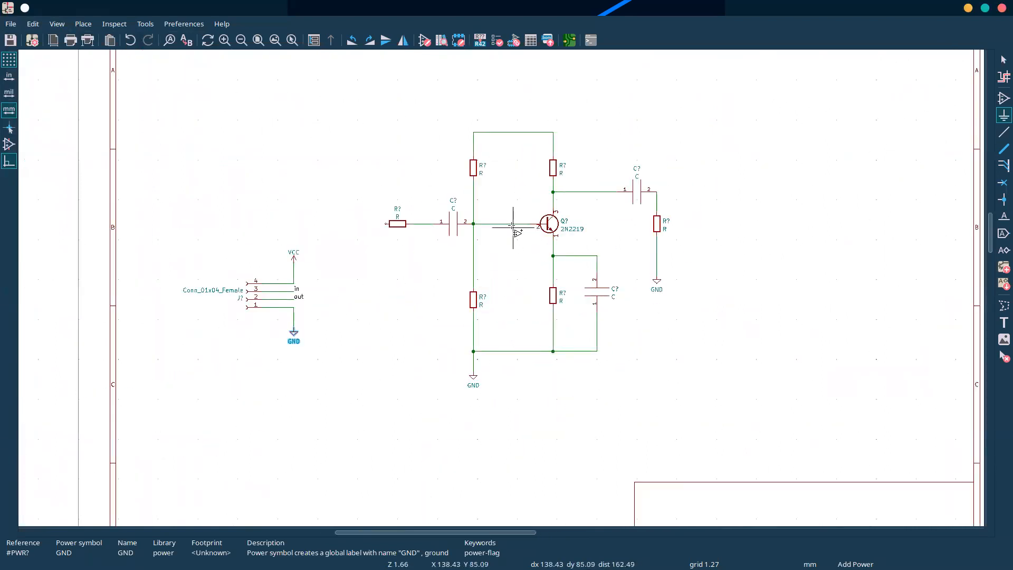
{"action": "scroll", "coordinate": [512, 227], "scroll_direction": "up", "scroll_amount": 1}
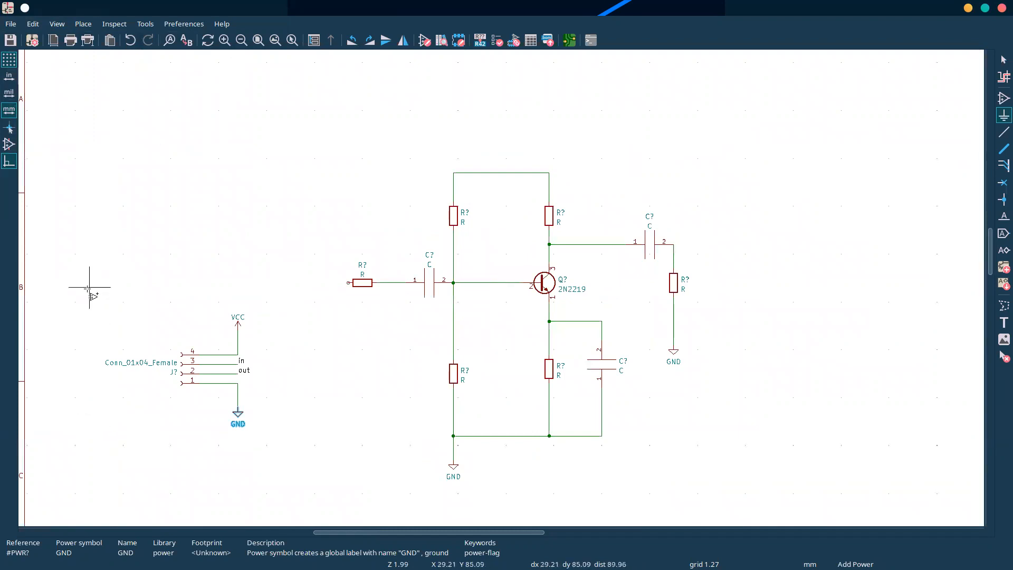
{"action": "key", "text": "Escape"}
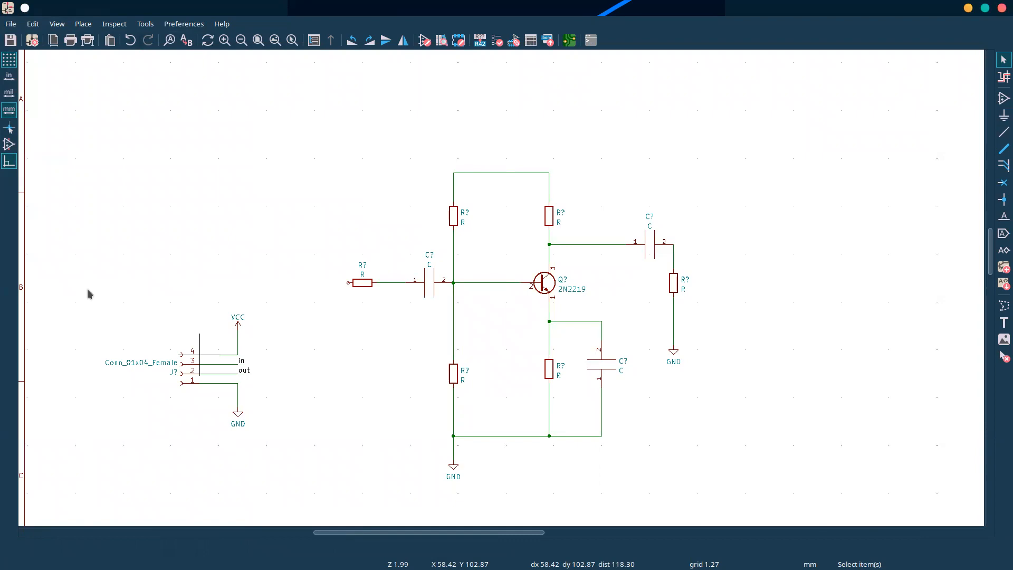
{"action": "type", "text": "a"}
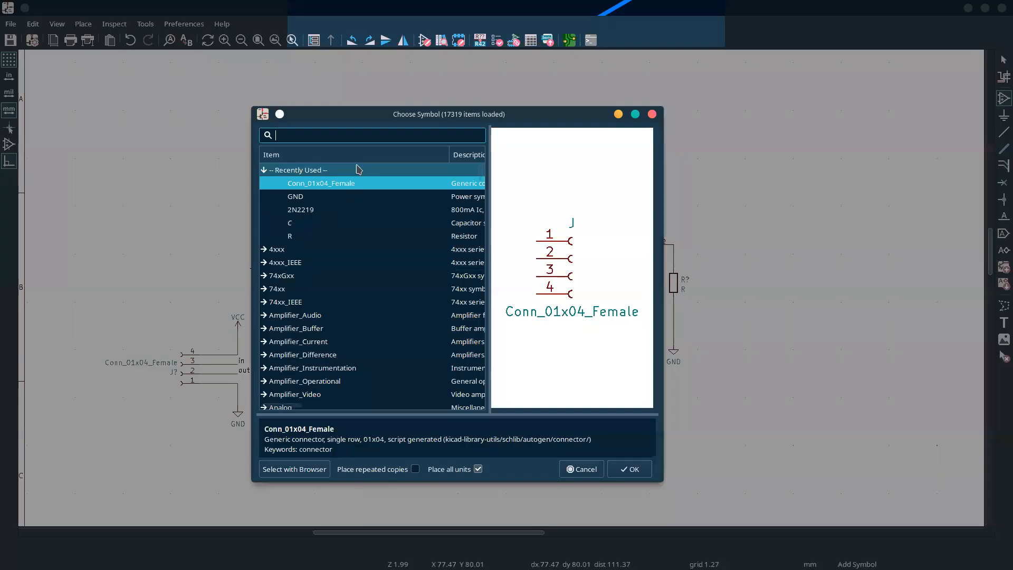
{"action": "type", "text": "connecto"}
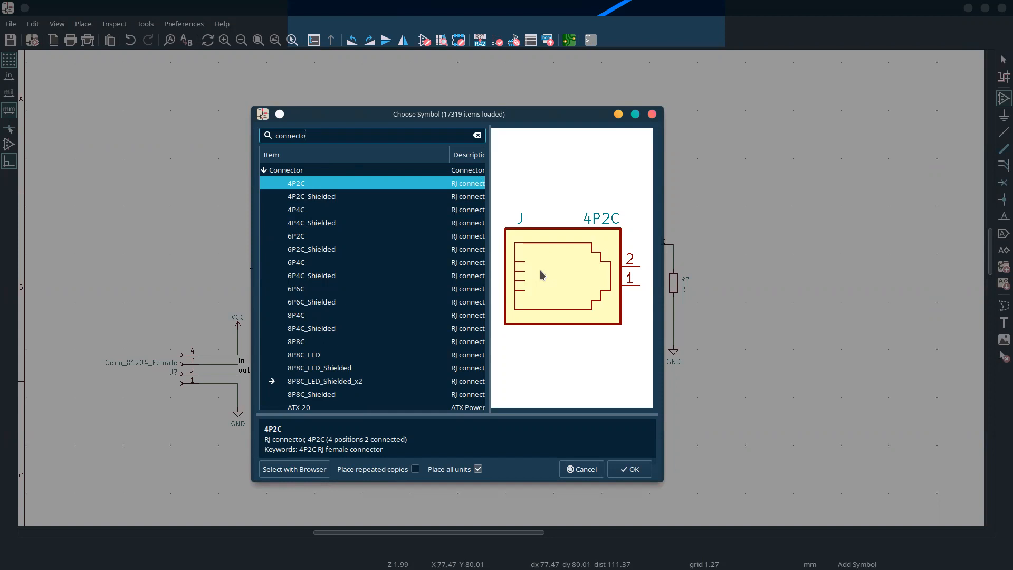
{"action": "left_click", "coordinate": [581, 469]}
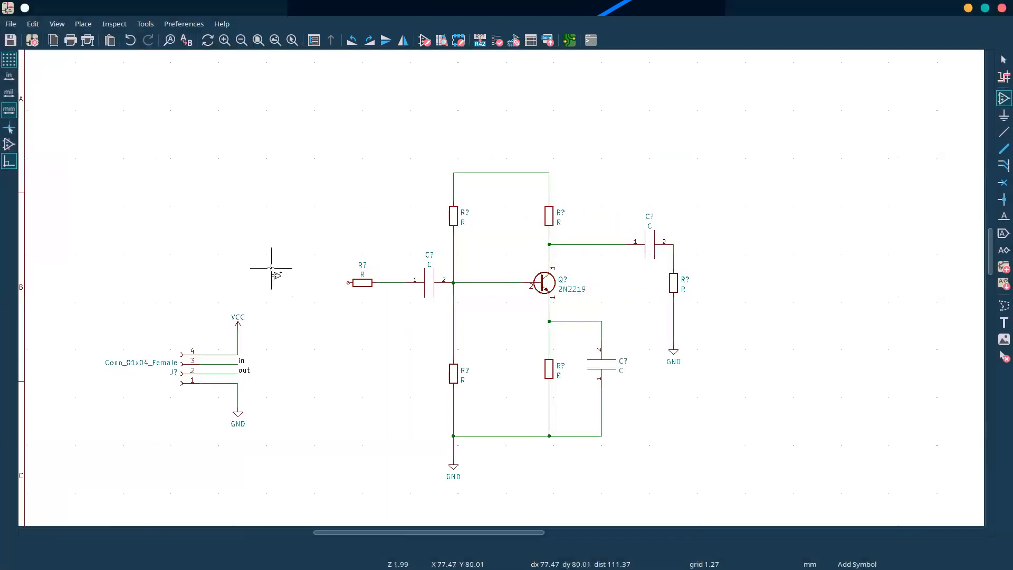
- Save the schematic and leave the symbol placement mode
{"action": "scroll", "coordinate": [364, 338], "scroll_direction": "down", "scroll_amount": 2}
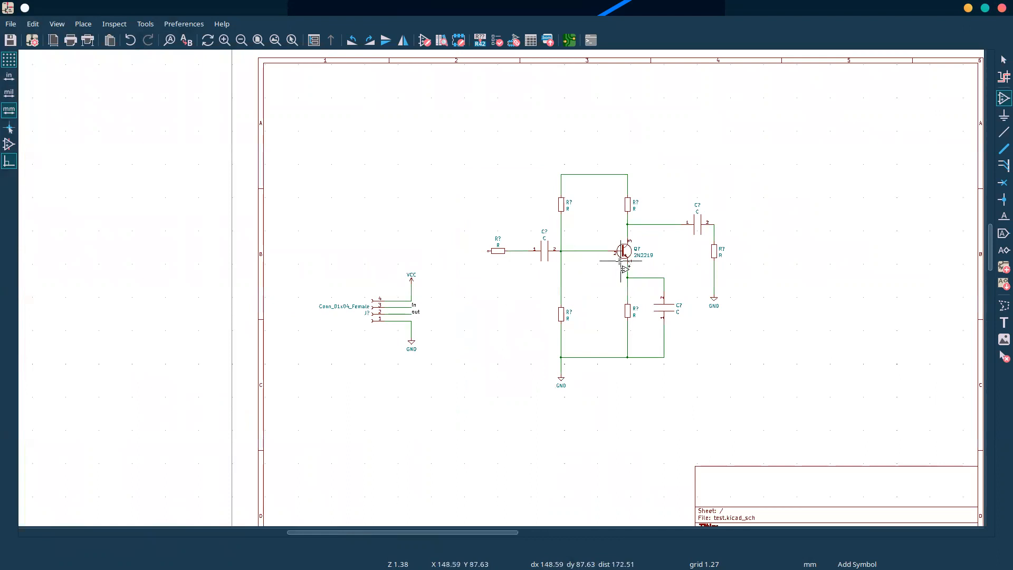
{"action": "scroll", "coordinate": [625, 268], "scroll_direction": "up", "scroll_amount": 1}
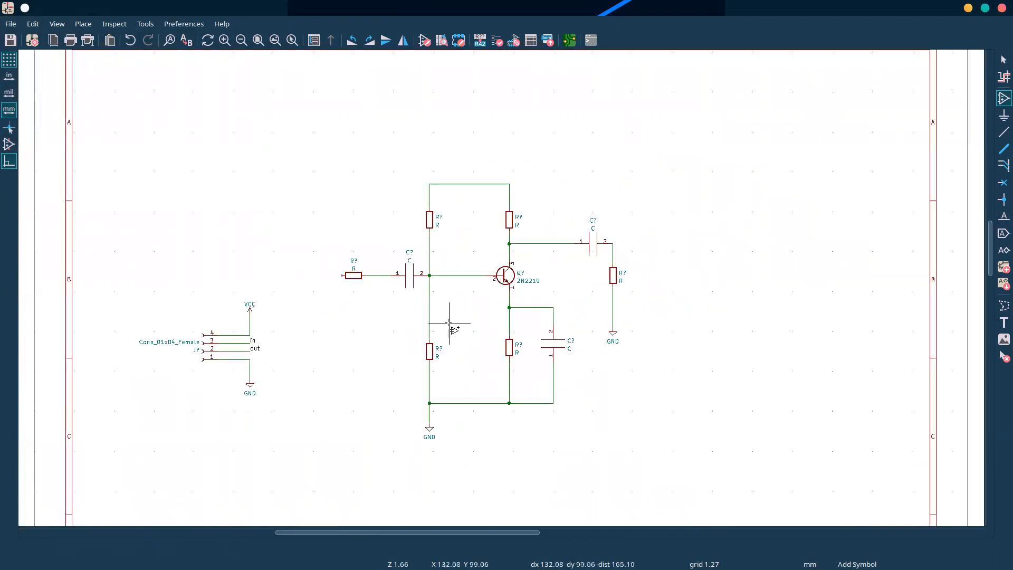
{"action": "key", "text": "ctrl+s"}
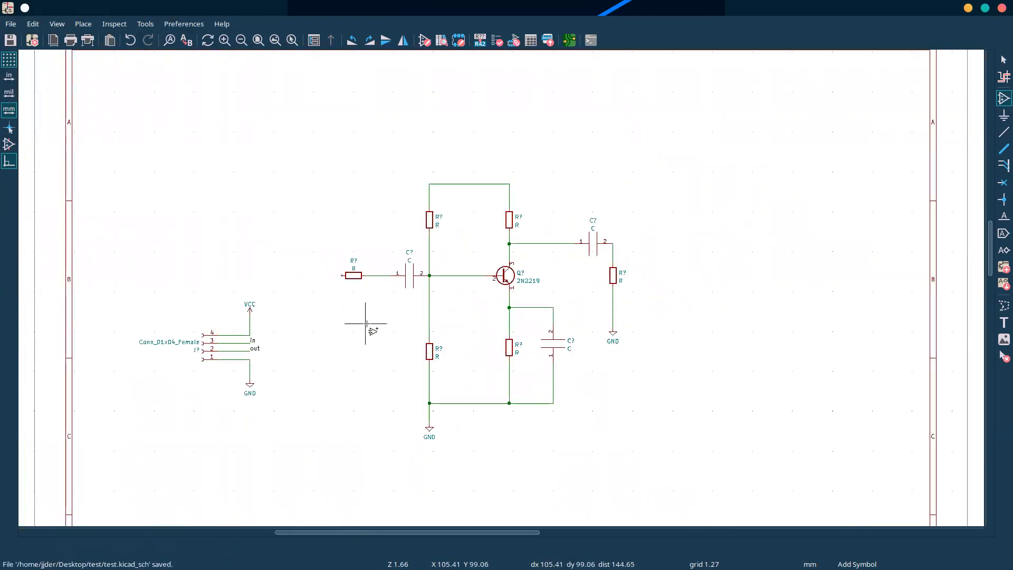
{"action": "key", "text": "Escape"}
{"action": "key", "text": "Escape"}
- Check the Amplifier Circuit reference image in Discord, duplicate the connector's "in" label beside the input resistor in KiCad, and wire it to the resistor's free pin
{"action": "key", "text": "alt+Tab"}
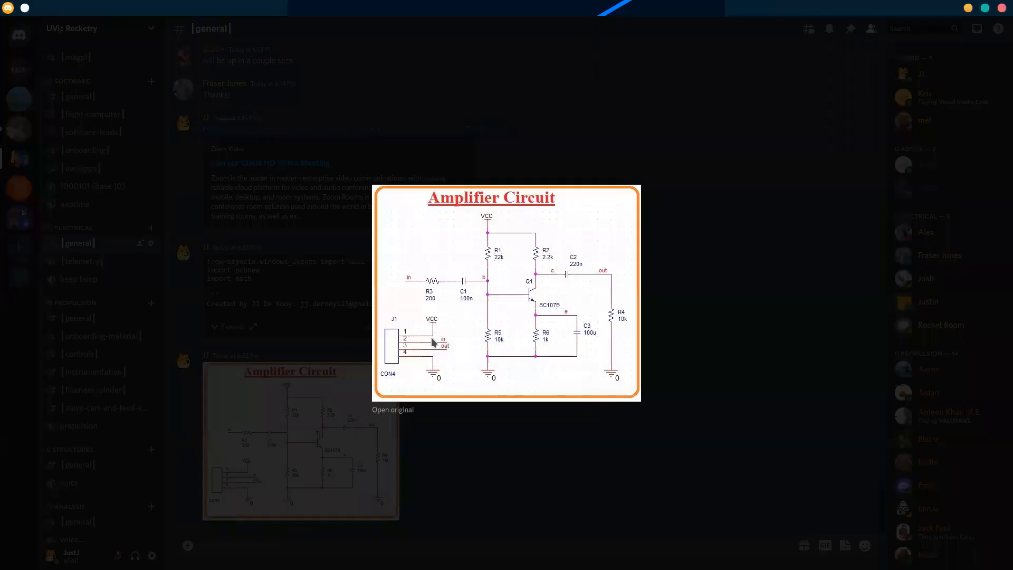
{"action": "key", "text": "alt+Tab"}
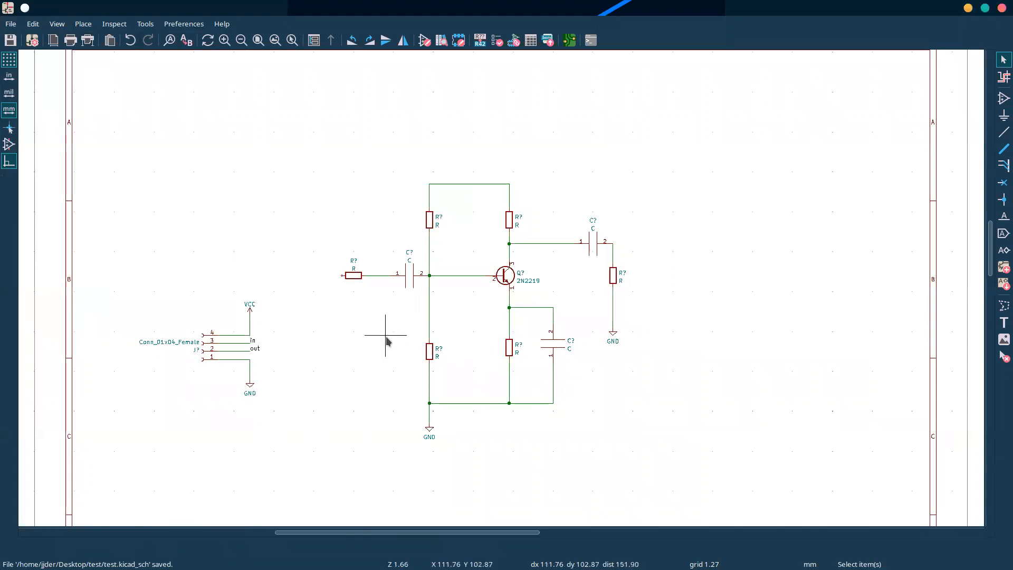
{"action": "key", "text": "alt+Tab"}
{"action": "key", "text": "alt+Tab"}
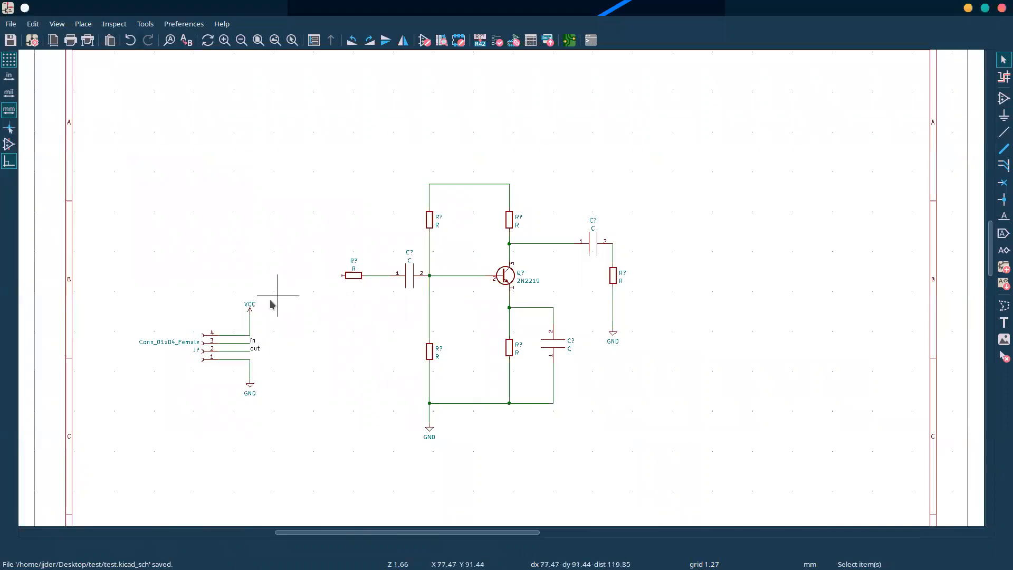
{"action": "left_click", "coordinate": [253, 341]}
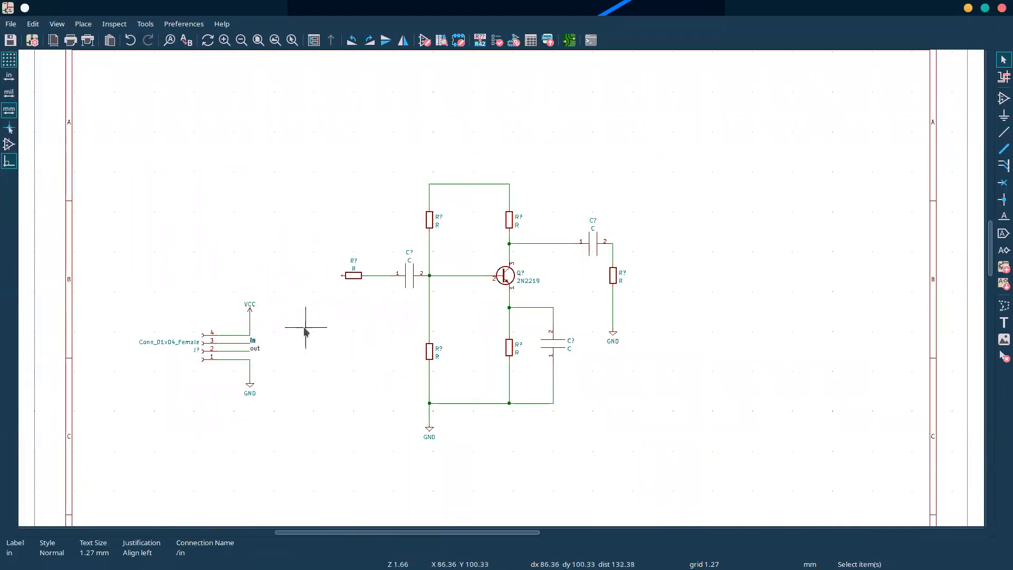
{"action": "key", "text": "ctrl+d"}
{"action": "left_click", "coordinate": [315, 275]}
{"action": "key", "text": "w"}
{"action": "key", "text": "Escape"}
- Duplicate the connector's "out" label onto the output capacitor's pin 2 where it meets the load resistor, comparing with the Discord reference image
{"action": "key", "text": "alt+Tab"}
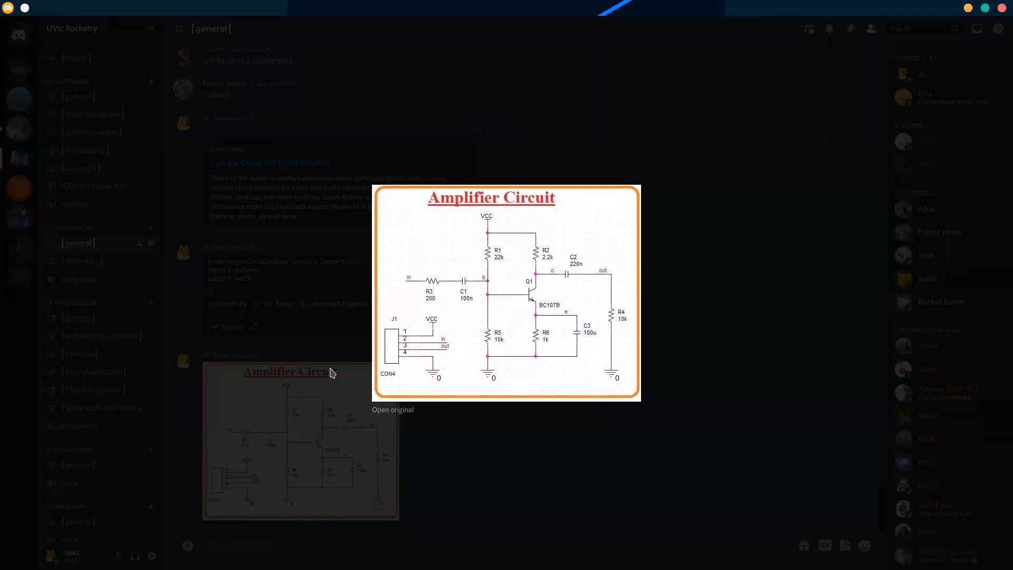
{"action": "key", "text": "alt+Tab"}
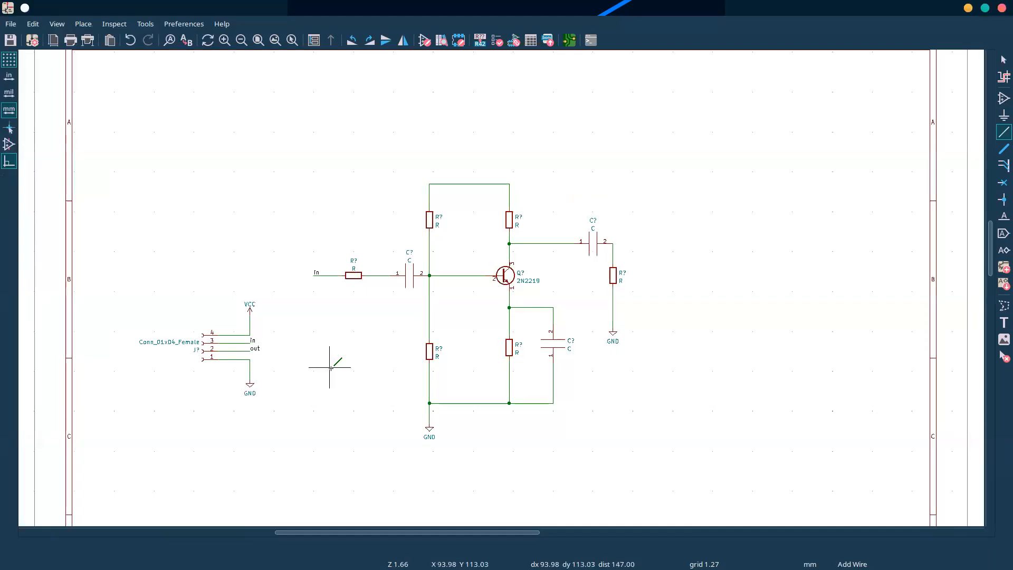
{"action": "key", "text": "Escape"}
{"action": "left_click", "coordinate": [255, 347]}
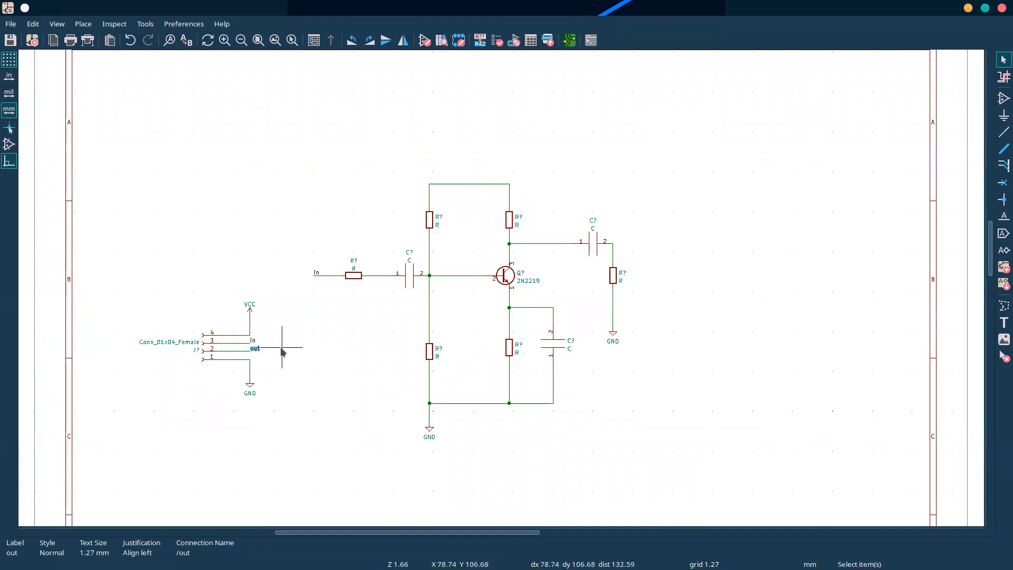
{"action": "key", "text": "ctrl+d"}
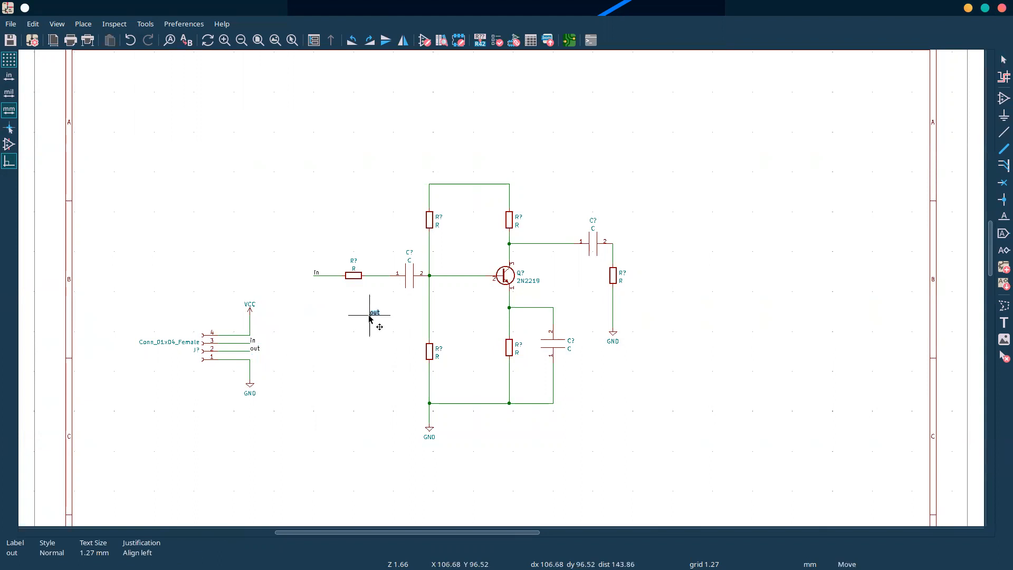
{"action": "left_click", "coordinate": [623, 245]}
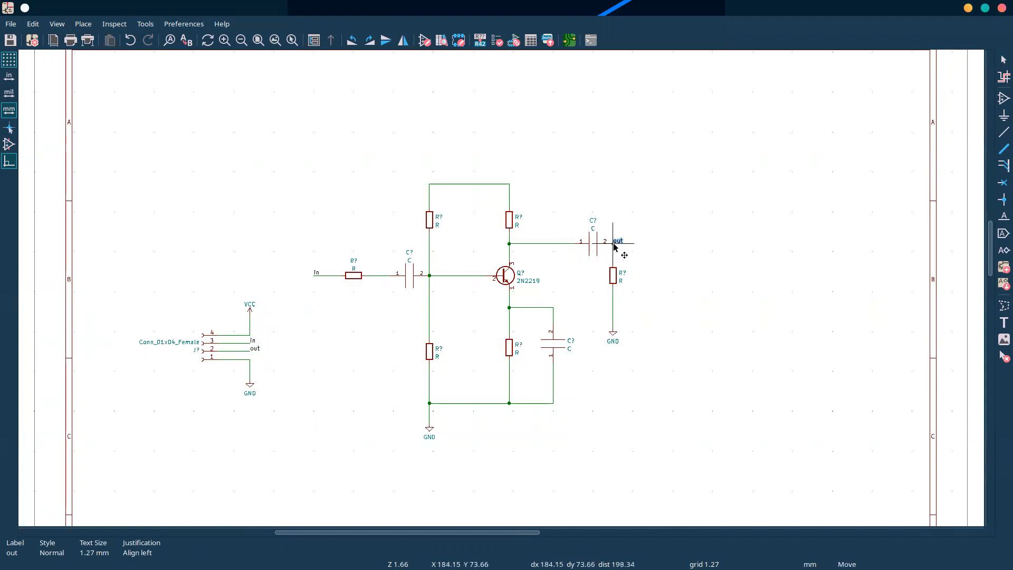
{"action": "left_click", "coordinate": [643, 340]}
{"action": "key", "text": "alt+Tab"}
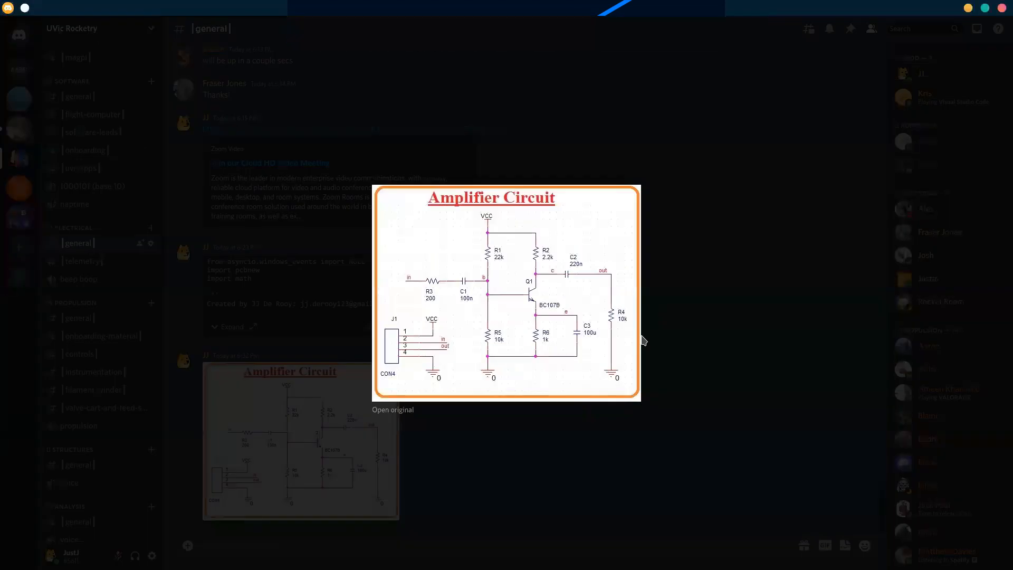
{"action": "key", "text": "alt+Tab"}
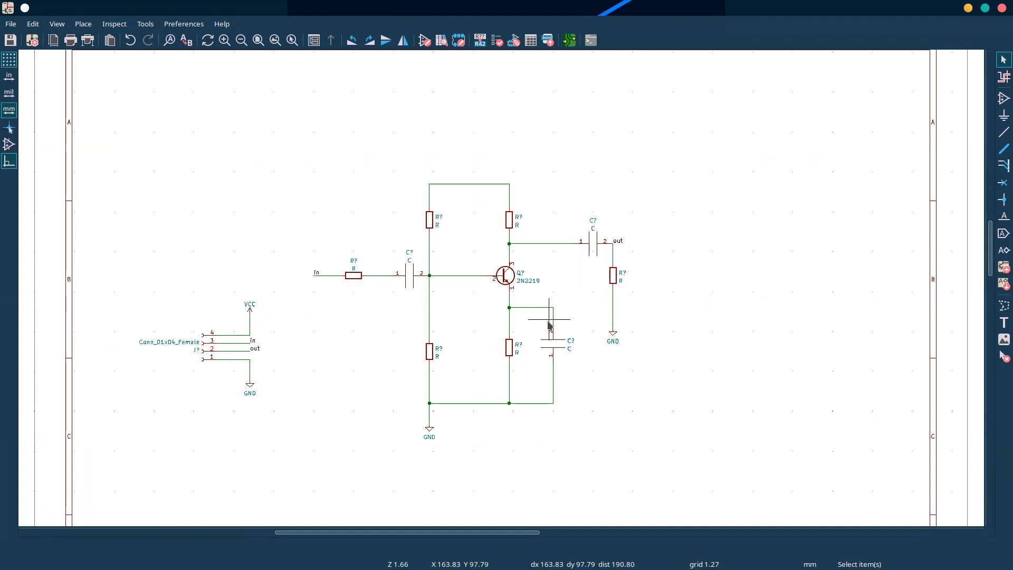
- Mirror the connector's "in" and "out" net labels horizontally so their text sits over the wires of pins 3 and 2
{"action": "scroll", "coordinate": [233, 351], "scroll_direction": "down", "scroll_amount": 3}
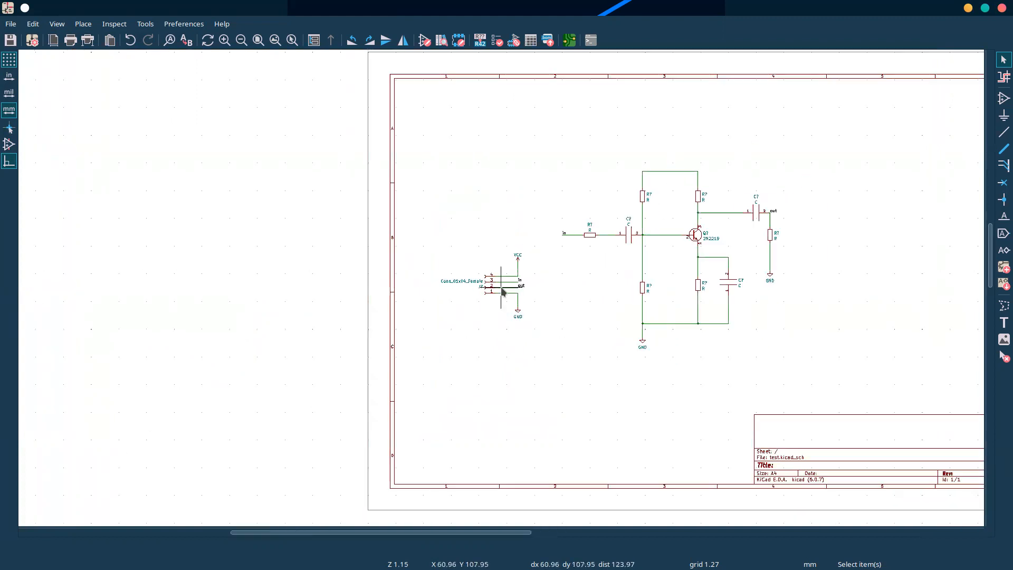
{"action": "scroll", "coordinate": [502, 292], "scroll_direction": "up", "scroll_amount": 8}
{"action": "left_click", "coordinate": [595, 249]}
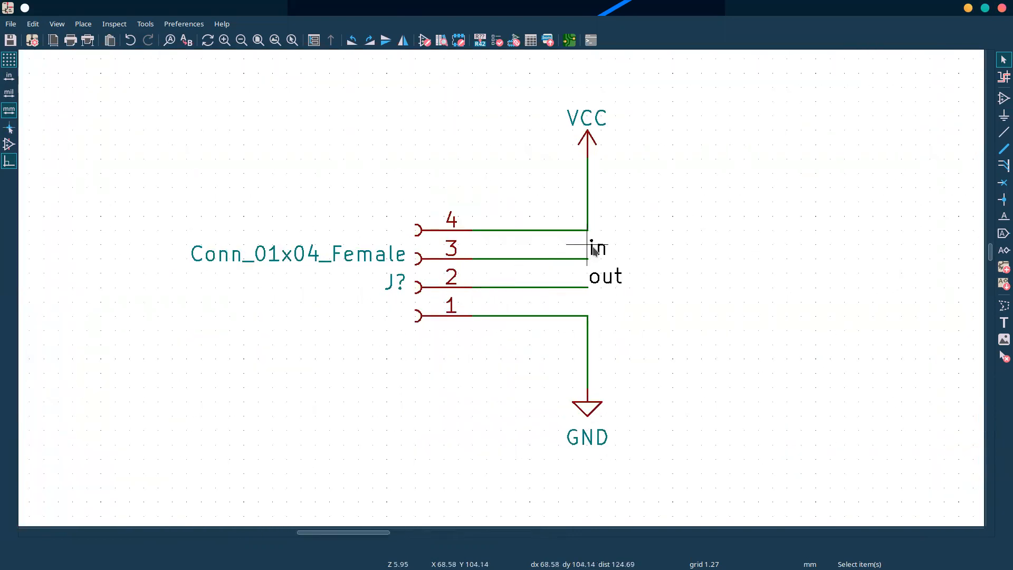
{"action": "key", "text": "y"}
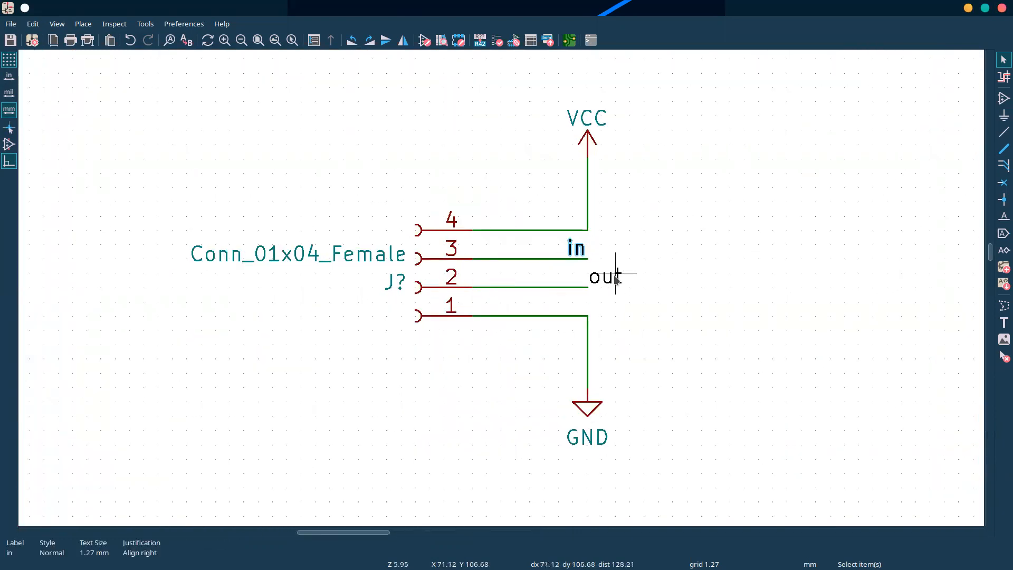
{"action": "left_click", "coordinate": [612, 274]}
{"action": "key", "text": "y"}
{"action": "key", "text": "Escape"}
{"action": "scroll", "coordinate": [612, 274], "scroll_direction": "down", "scroll_amount": 3}
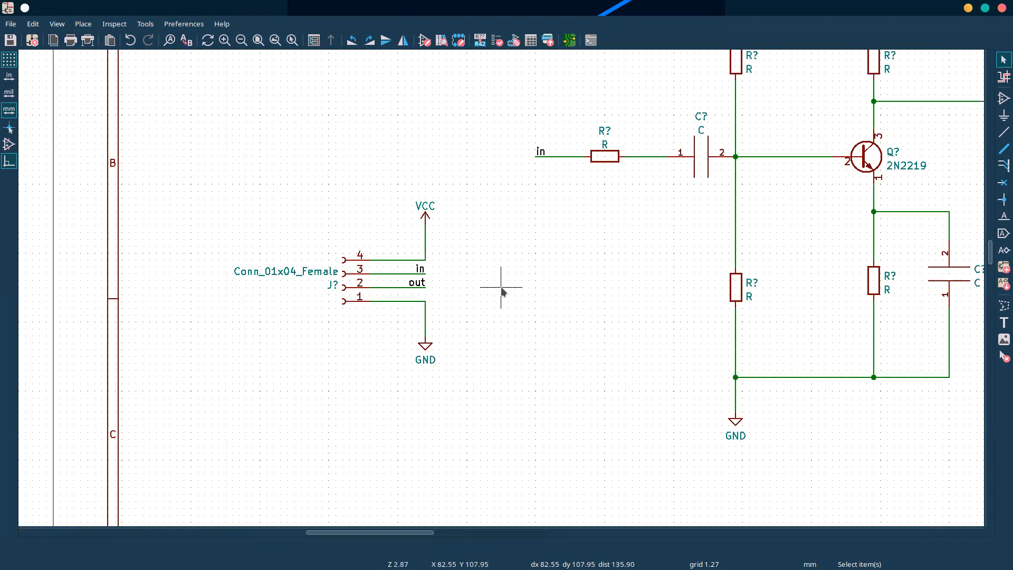
{"action": "scroll", "coordinate": [605, 259], "scroll_direction": "down", "scroll_amount": 1}
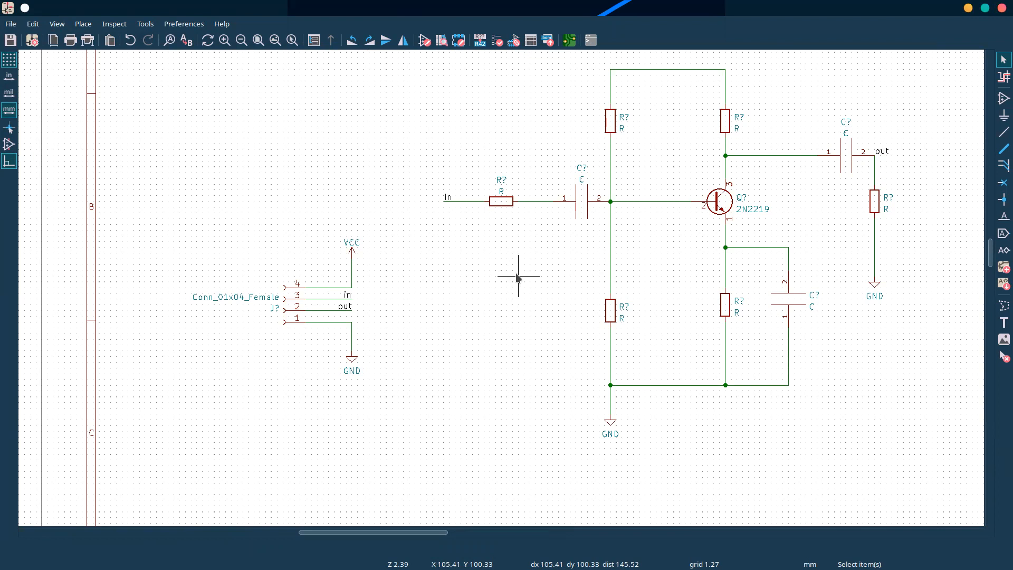
{"action": "mouse_move", "coordinate": [547, 564]}
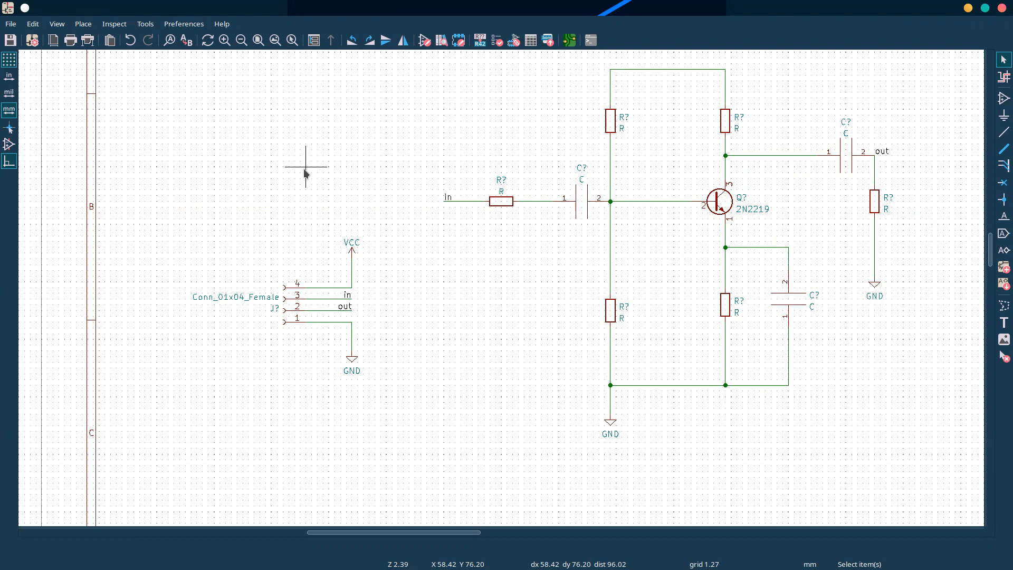
{"action": "scroll", "coordinate": [455, 180], "scroll_direction": "down", "scroll_amount": 1}
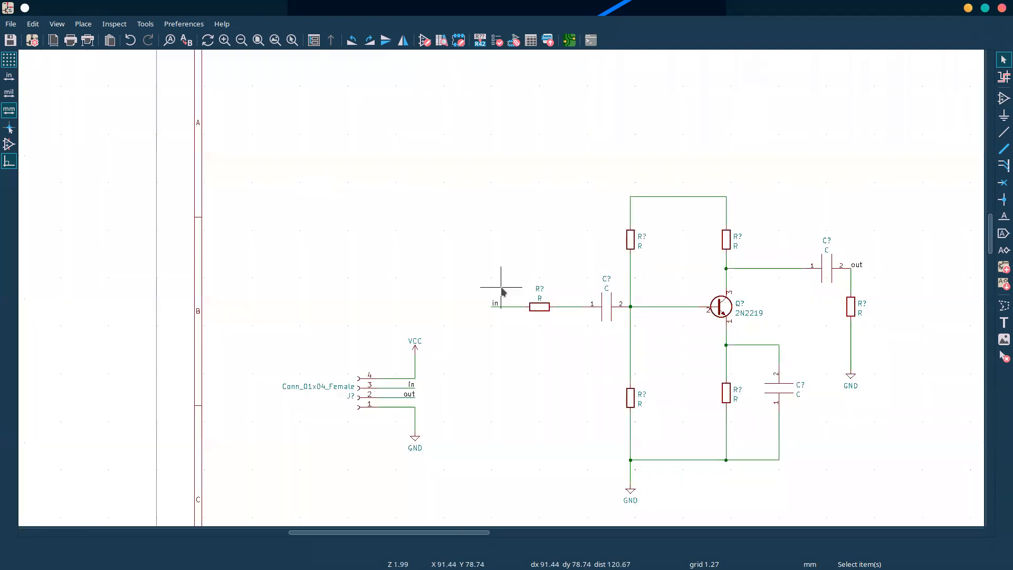
{"action": "scroll", "coordinate": [511, 332], "scroll_direction": "up", "scroll_amount": 1}
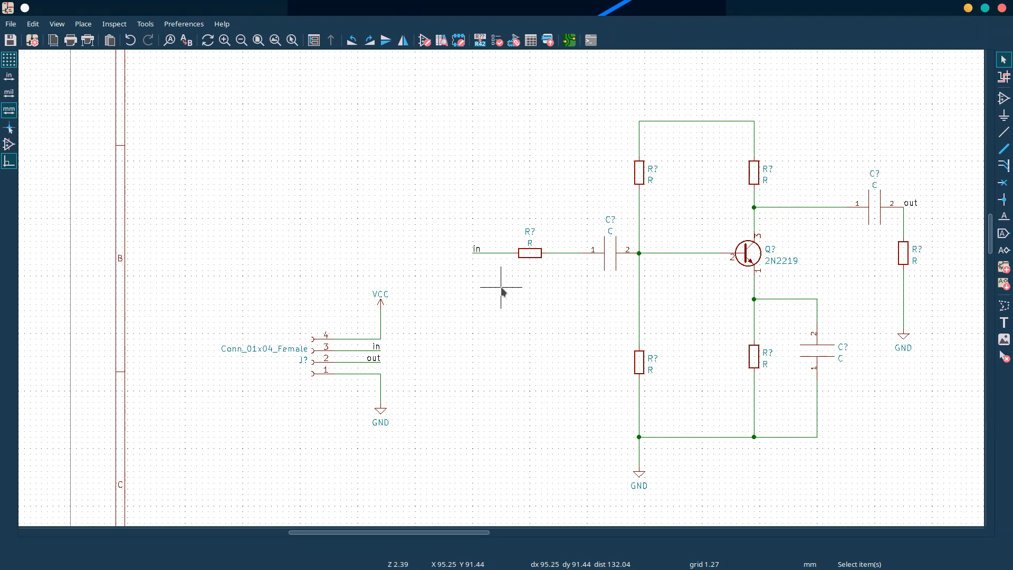
{"action": "scroll", "coordinate": [753, 356], "scroll_direction": "down", "scroll_amount": 2}
{"action": "scroll", "coordinate": [501, 289], "scroll_direction": "up", "scroll_amount": 2}
{"action": "scroll", "coordinate": [501, 290], "scroll_direction": "down", "scroll_amount": 2}
{"action": "scroll", "coordinate": [501, 290], "scroll_direction": "up", "scroll_amount": 3}
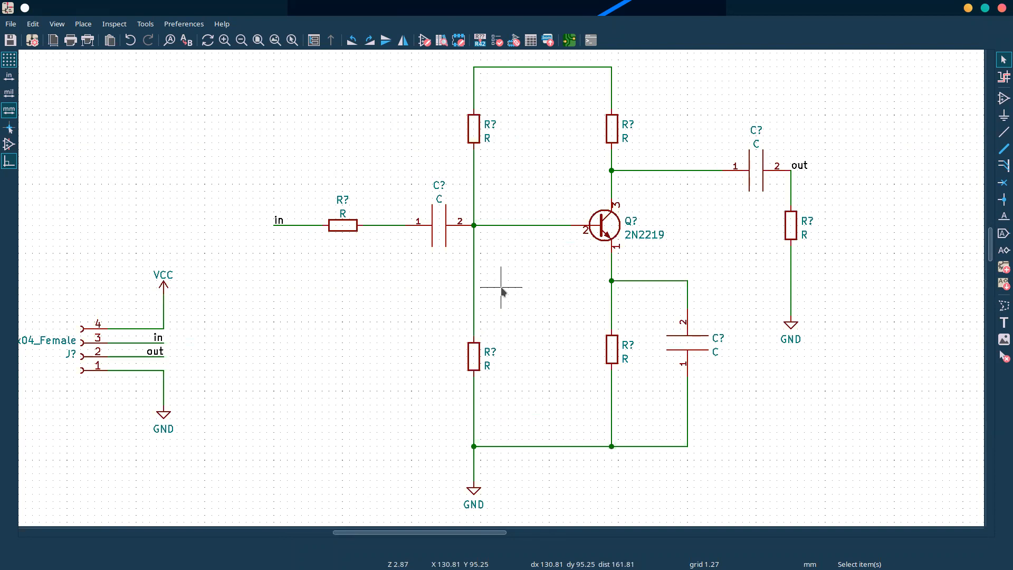
{"action": "scroll", "coordinate": [501, 290], "scroll_direction": "down", "scroll_amount": 2}
{"action": "scroll", "coordinate": [501, 289], "scroll_direction": "up", "scroll_amount": 1}
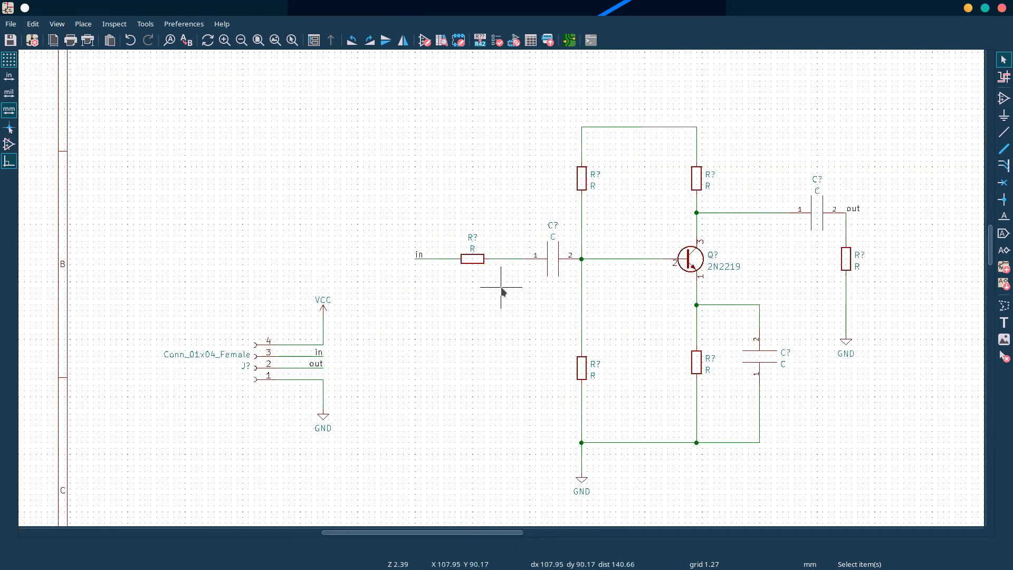
{"action": "scroll", "coordinate": [501, 290], "scroll_direction": "down", "scroll_amount": 1}
{"action": "scroll", "coordinate": [501, 289], "scroll_direction": "down", "scroll_amount": 1}
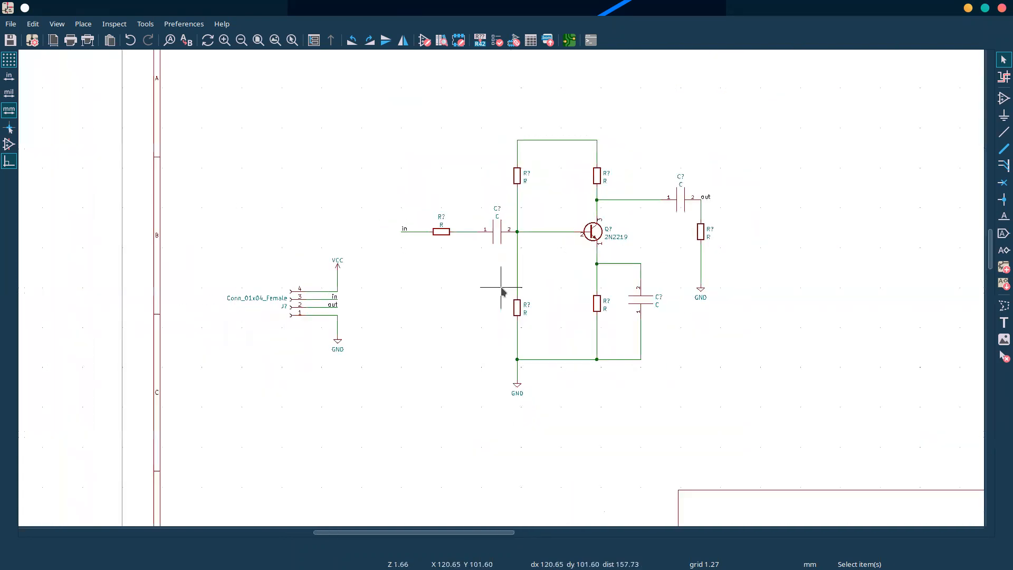
{"action": "scroll", "coordinate": [501, 289], "scroll_direction": "up", "scroll_amount": 3}
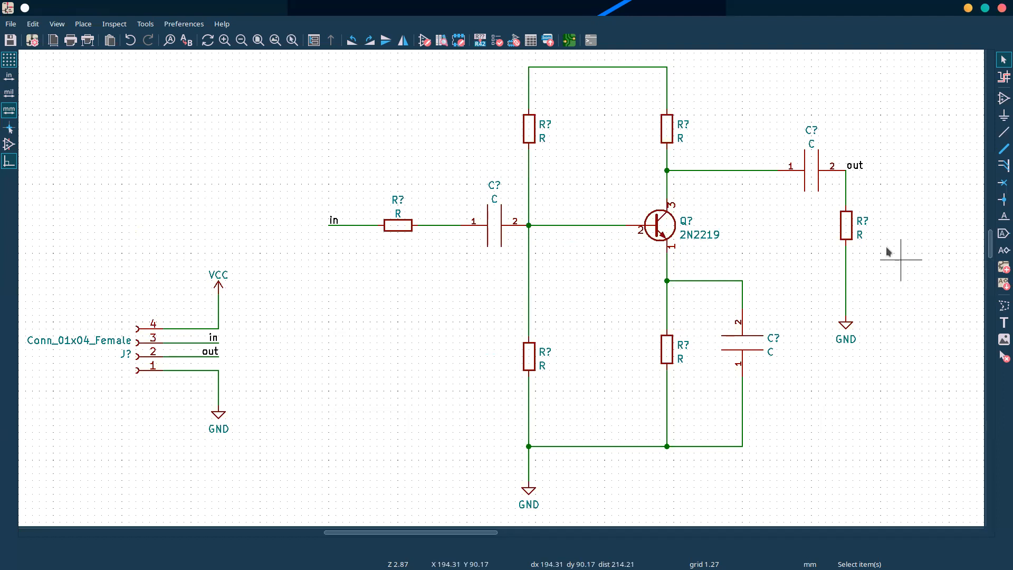
- Examine the Amplifier Circuit reference image in Discord, then return to the KiCad schematic
{"action": "mouse_move", "coordinate": [507, 568]}
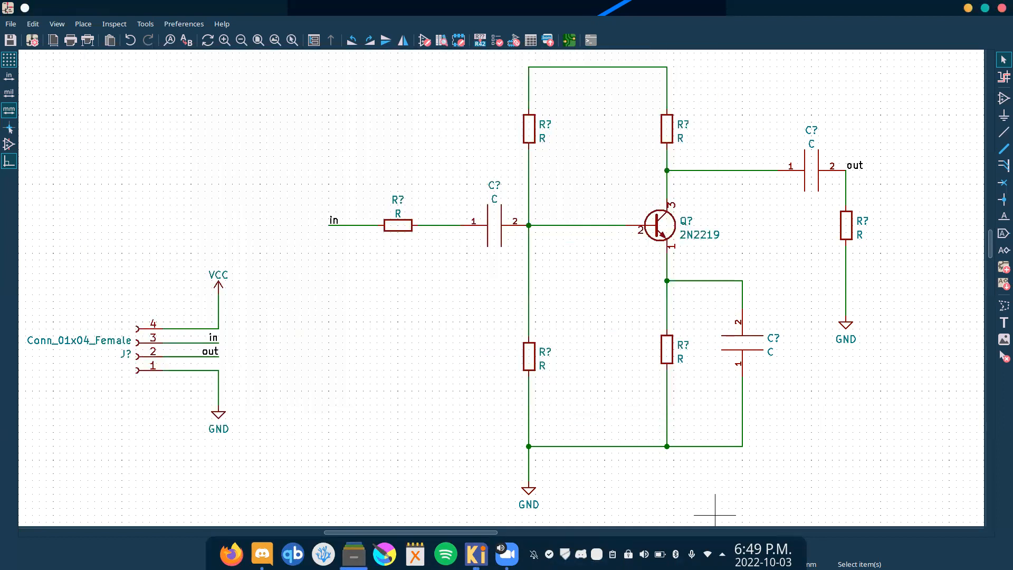
{"action": "left_click", "coordinate": [262, 553]}
{"action": "left_click", "coordinate": [346, 480]}
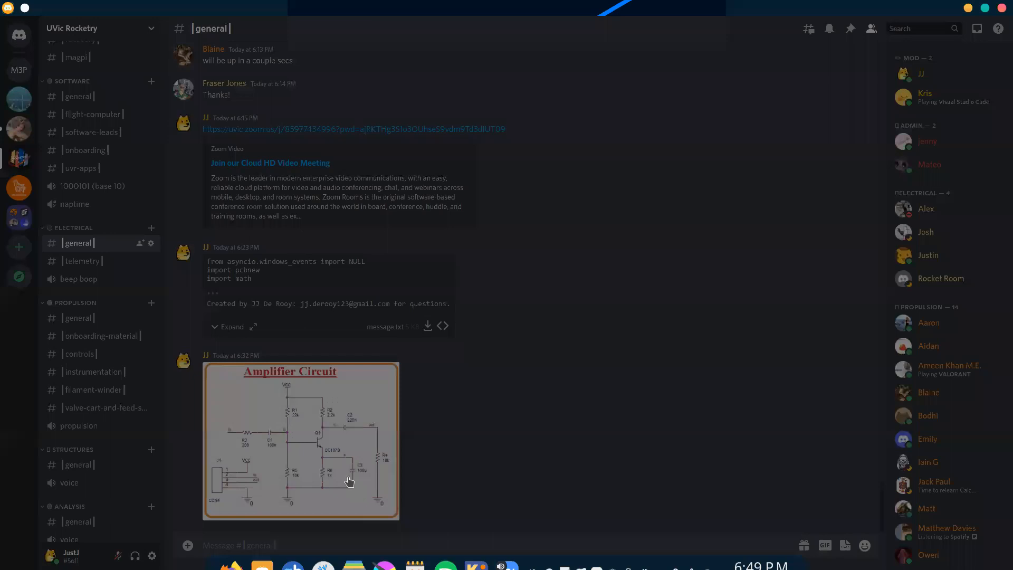
{"action": "type", "text": "x`"}
{"action": "key", "text": "BackSpace"}
{"action": "key", "text": "BackSpace"}
{"action": "key", "text": "alt+Tab"}
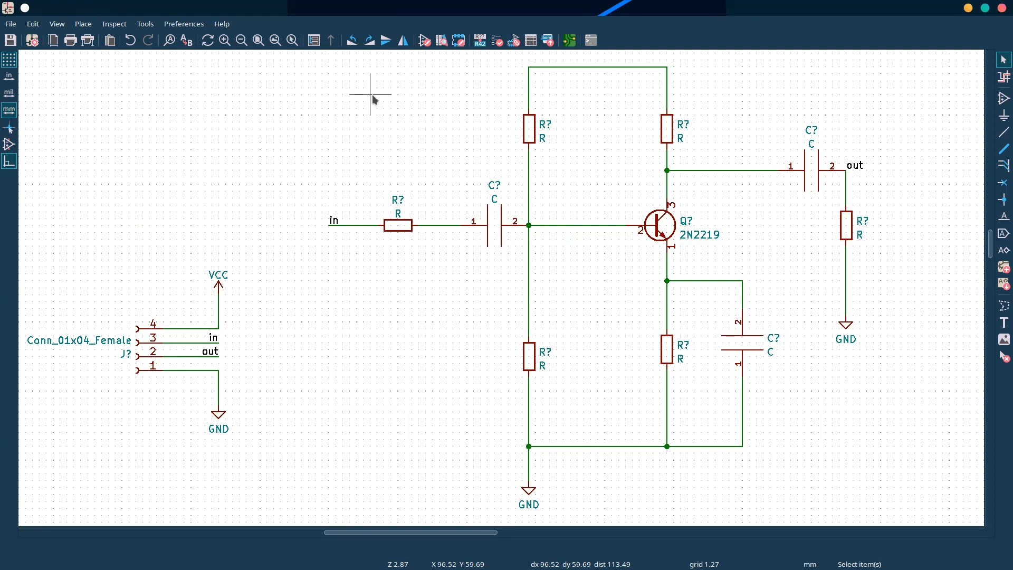
- Look up the input resistor's value in the Discord reference image and set it to 200 in the KiCad symbol's properties
{"action": "scroll", "coordinate": [501, 287], "scroll_direction": "down", "scroll_amount": 5}
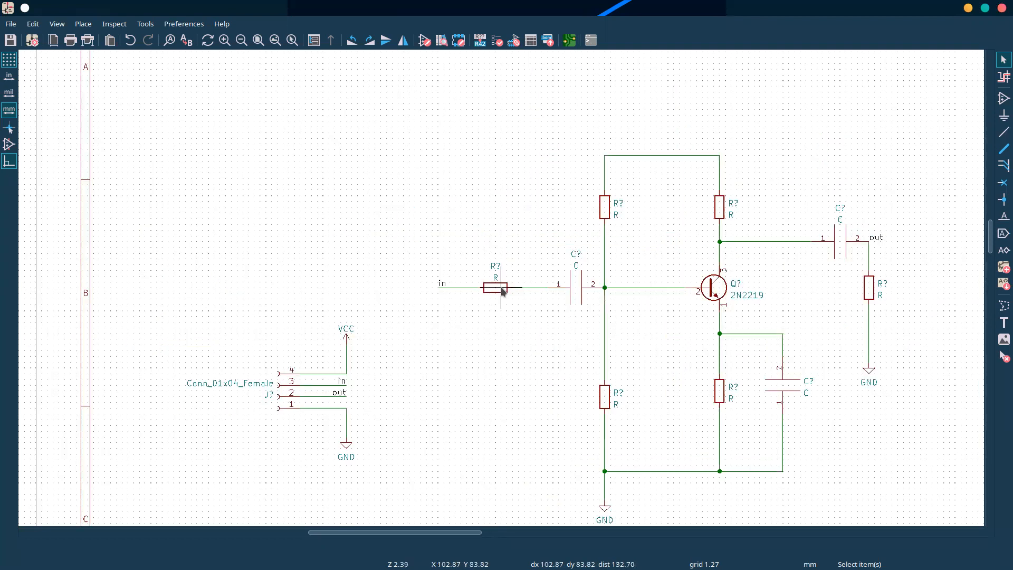
{"action": "scroll", "coordinate": [502, 292], "scroll_direction": "up", "scroll_amount": 1}
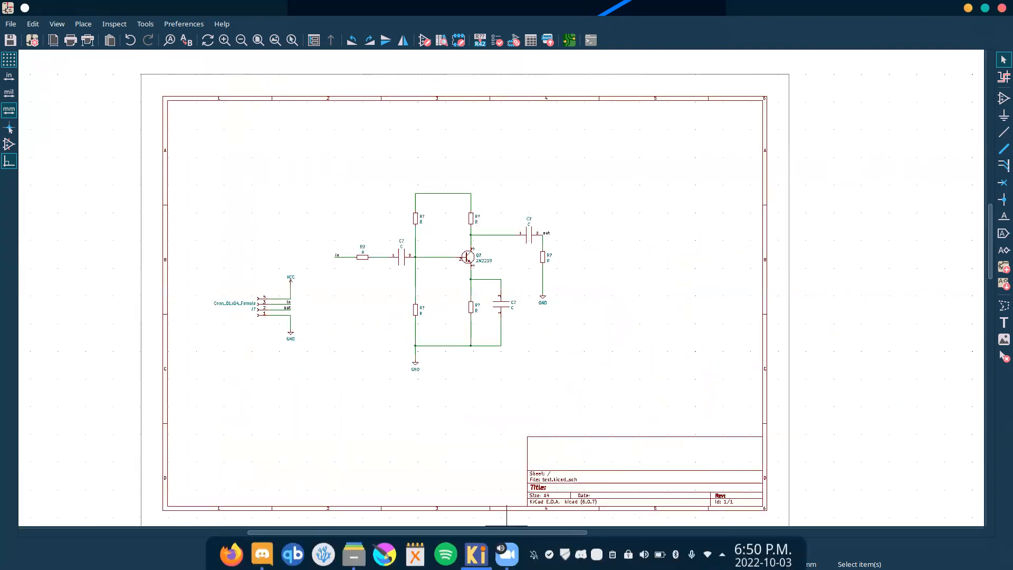
{"action": "scroll", "coordinate": [502, 292], "scroll_direction": "up", "scroll_amount": 2}
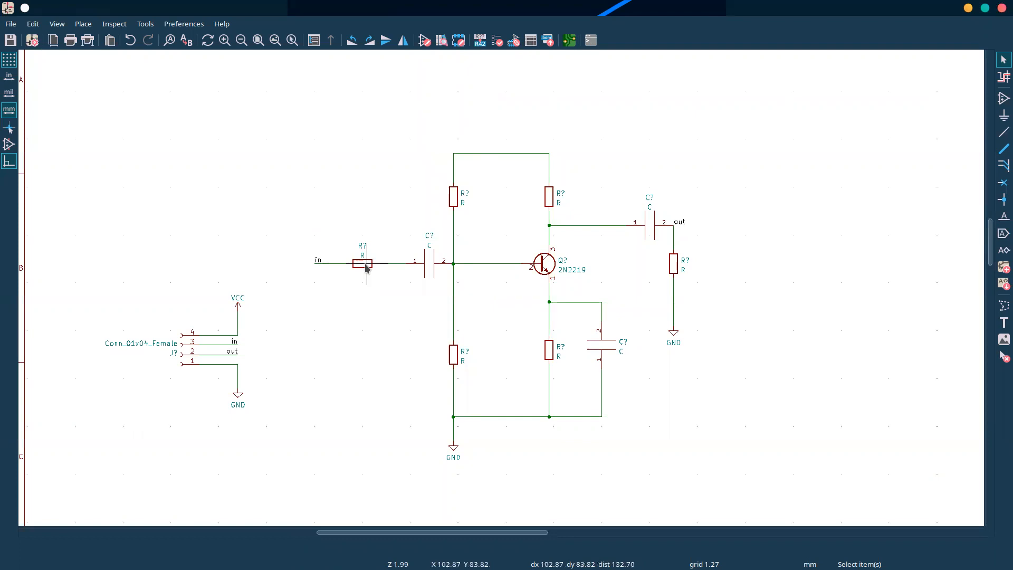
{"action": "scroll", "coordinate": [367, 268], "scroll_direction": "up", "scroll_amount": 6}
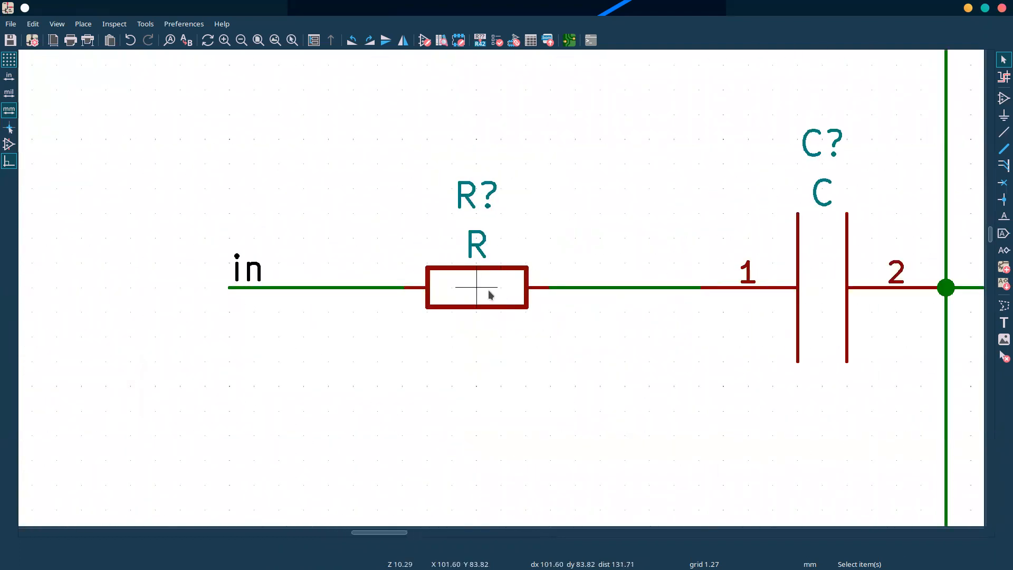
{"action": "double_click", "coordinate": [490, 293]}
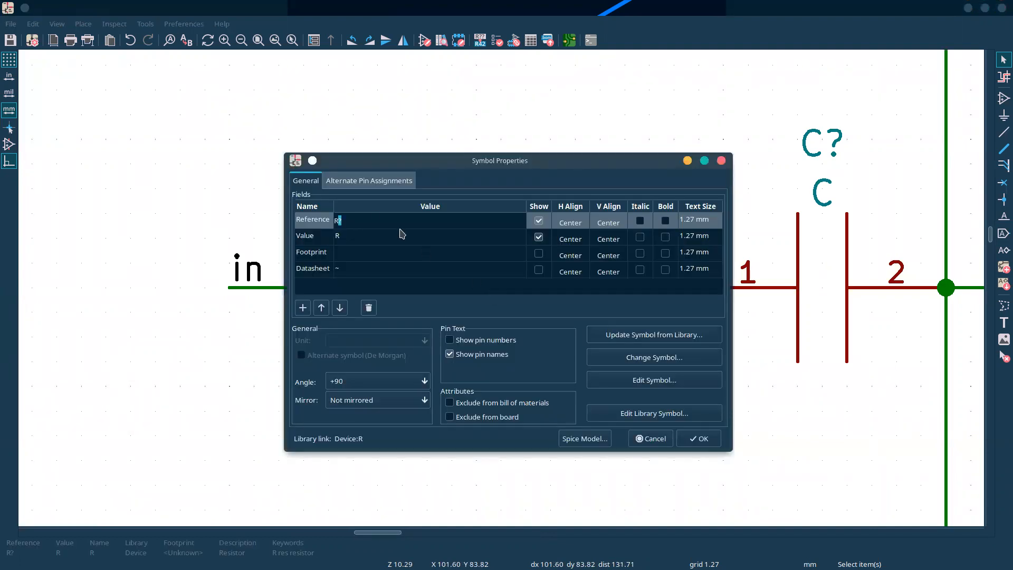
{"action": "left_click", "coordinate": [349, 237]}
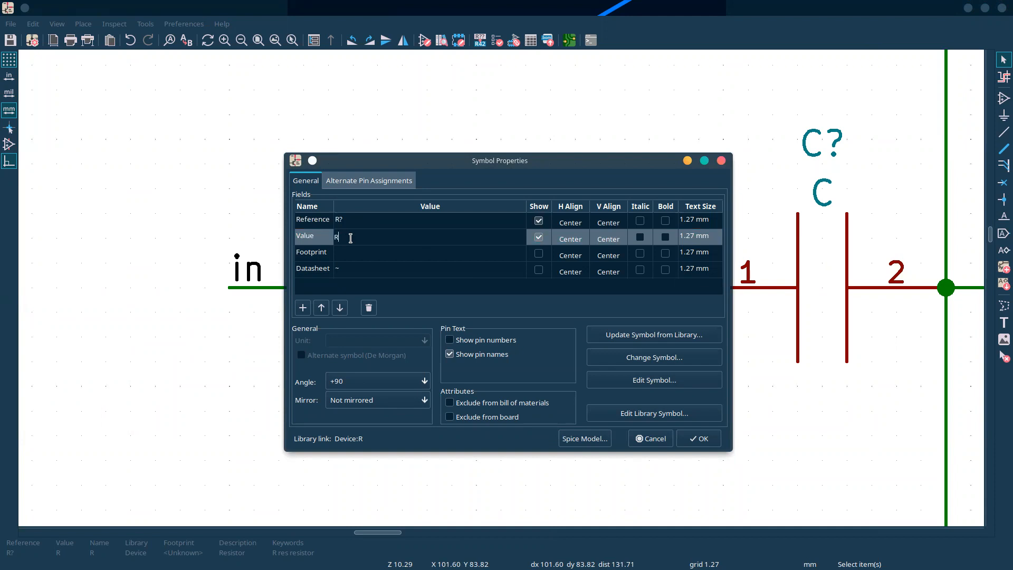
{"action": "key", "text": "alt+Tab"}
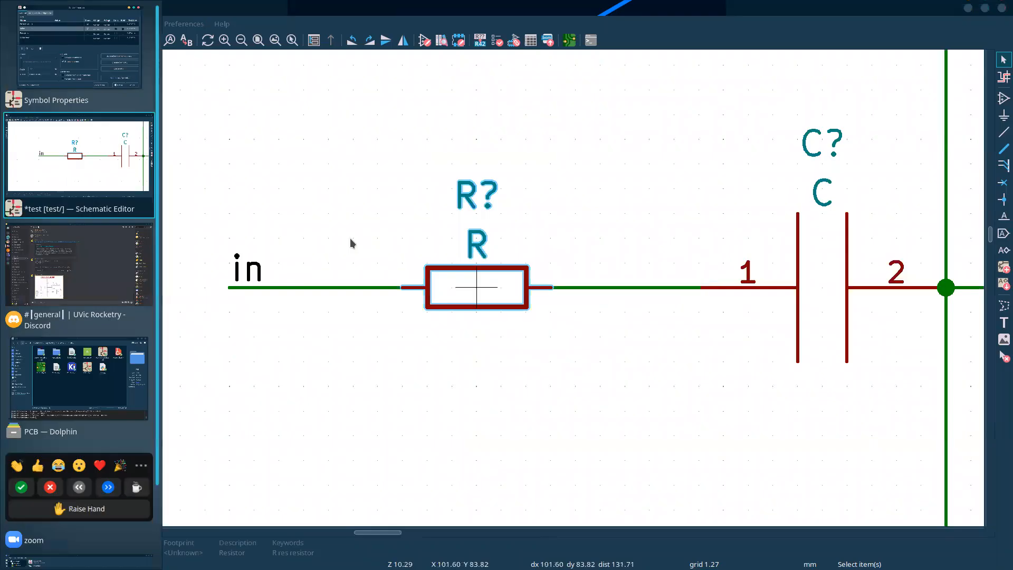
{"action": "key", "text": "alt+Tab"}
{"action": "key", "text": "Tab"}
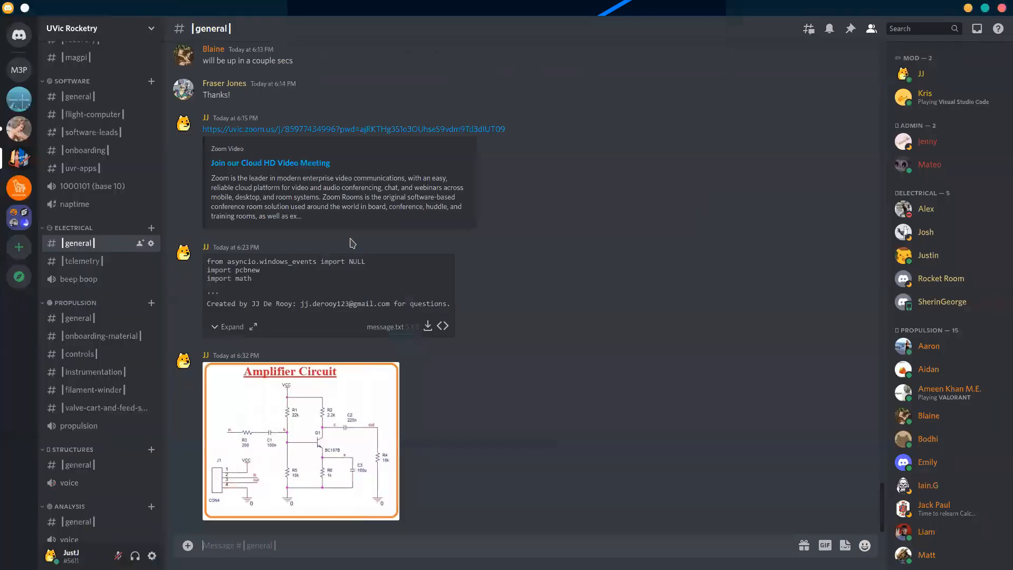
{"action": "left_click", "coordinate": [303, 397]}
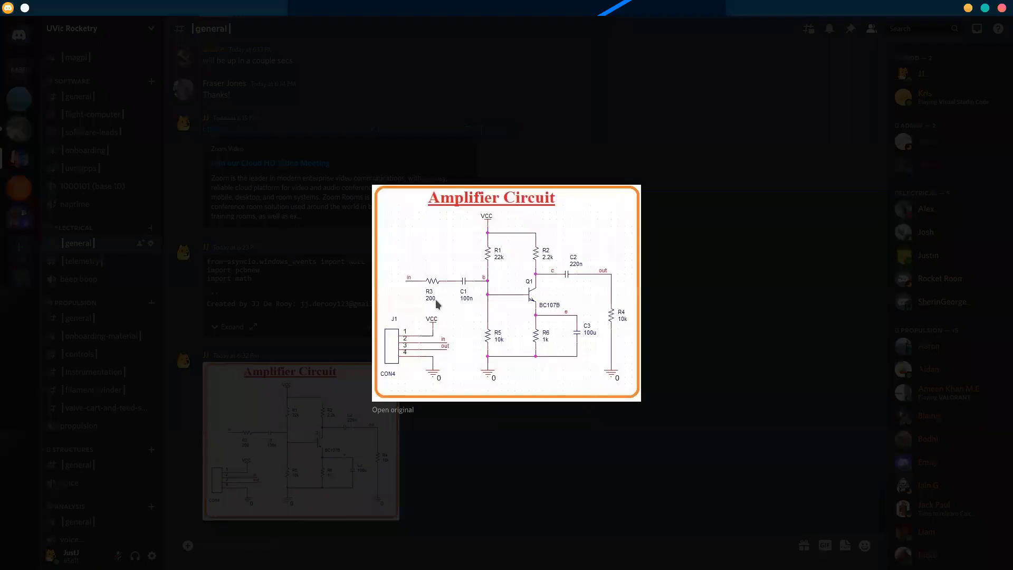
{"action": "key", "text": "alt+Tab"}
{"action": "left_click", "coordinate": [377, 238]}
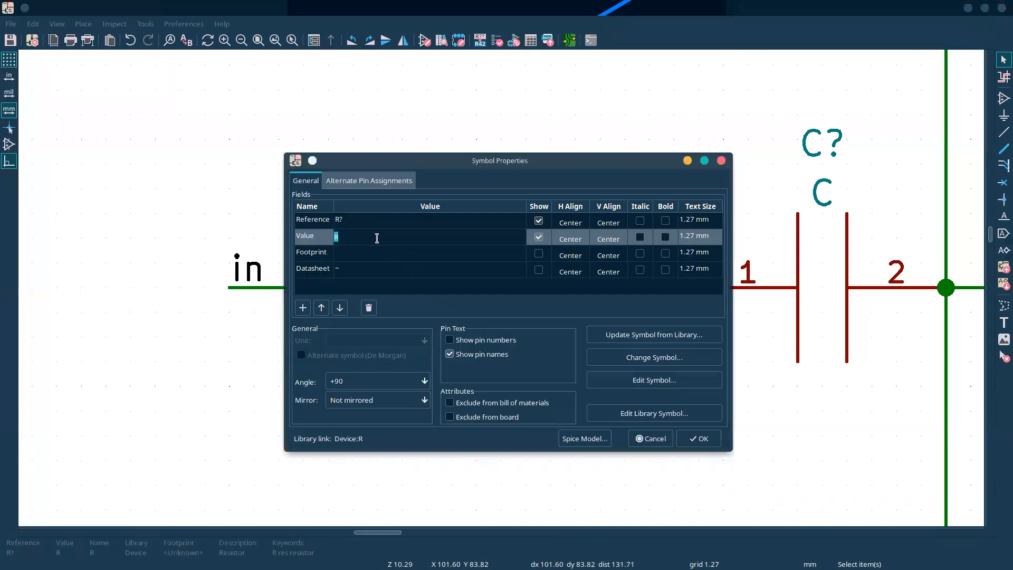
{"action": "type", "text": "200"}
{"action": "key", "text": "Return"}
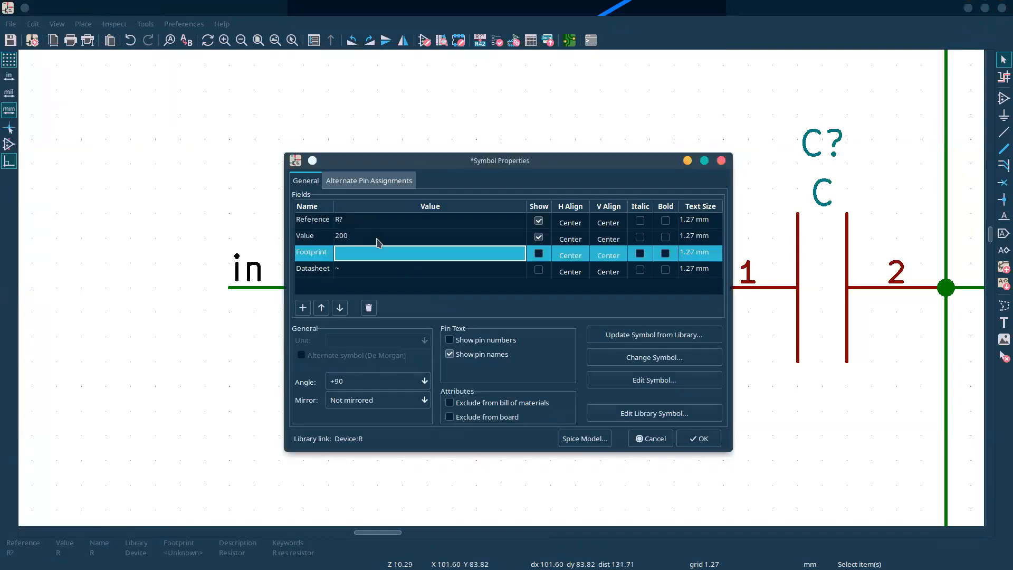
{"action": "left_click", "coordinate": [699, 438]}
- Set the value of the upper bias resistor above the transistor's base node to 22k
{"action": "scroll", "coordinate": [712, 299], "scroll_direction": "down", "scroll_amount": 5}
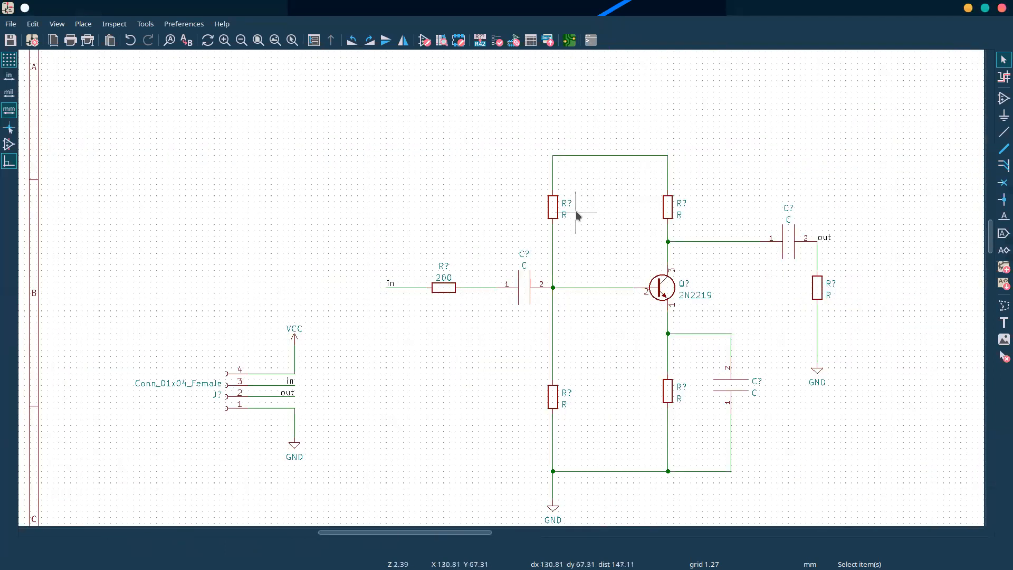
{"action": "scroll", "coordinate": [576, 210], "scroll_direction": "up", "scroll_amount": 2}
{"action": "left_click", "coordinate": [484, 290]}
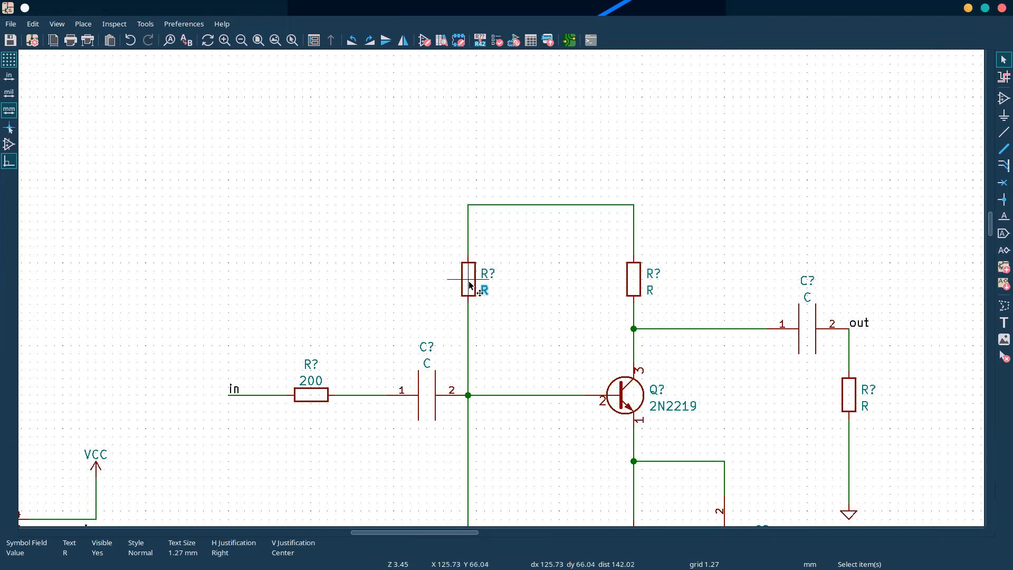
{"action": "key", "text": "e"}
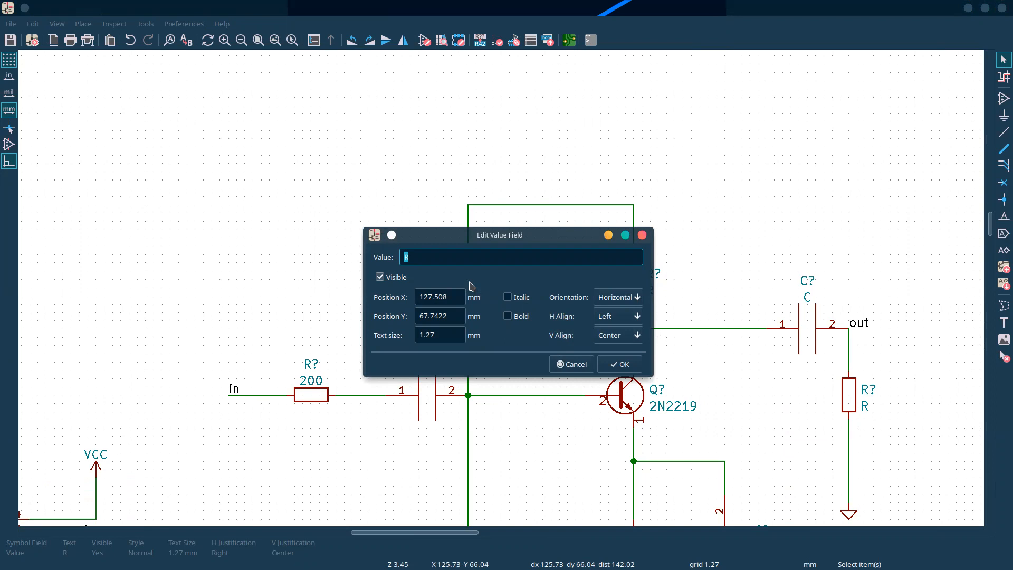
{"action": "key", "text": "Escape"}
{"action": "key", "text": "alt+Tab"}
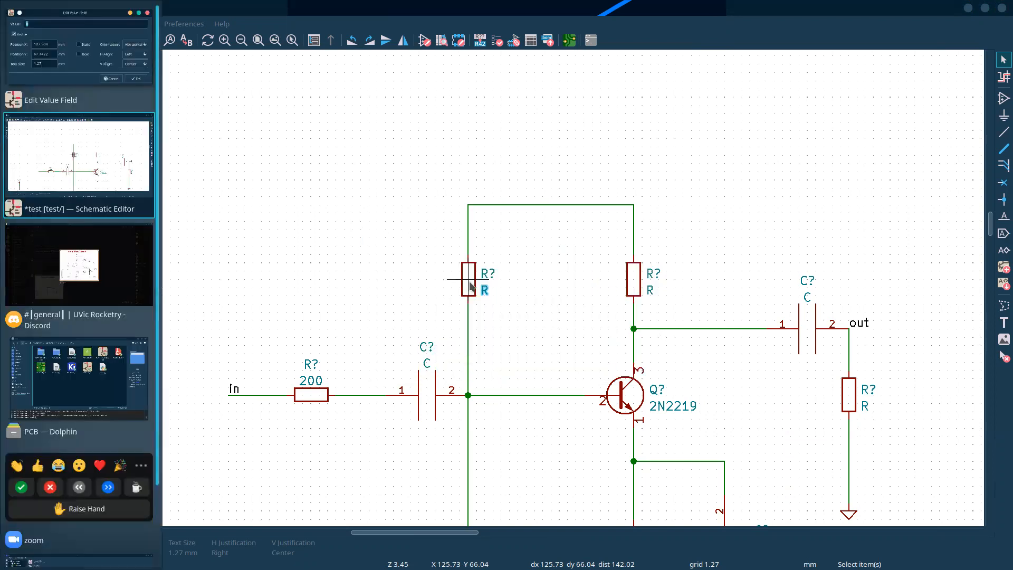
{"action": "key", "text": "alt+Tab"}
{"action": "type", "text": "22k"}
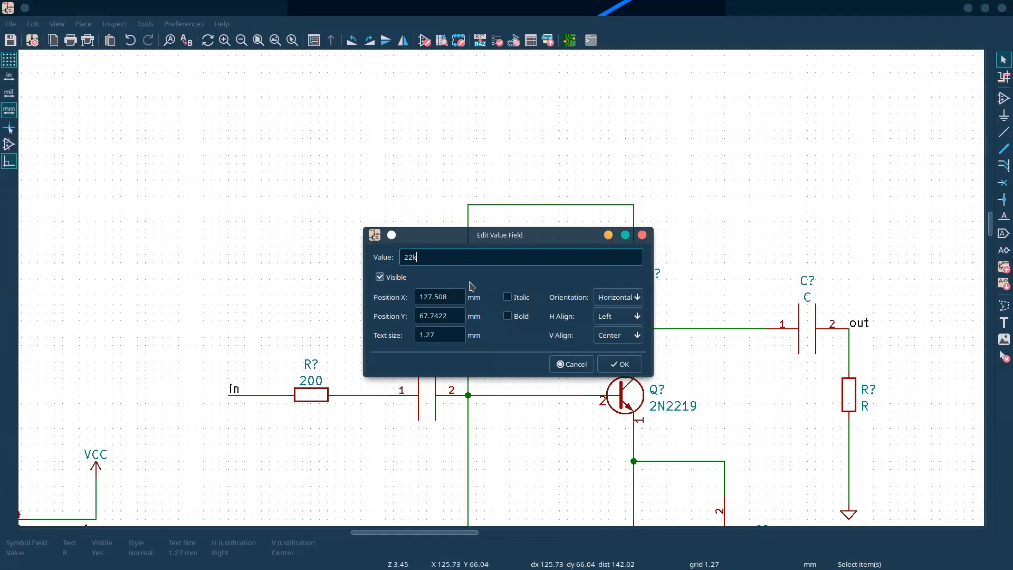
{"action": "key", "text": "Return"}
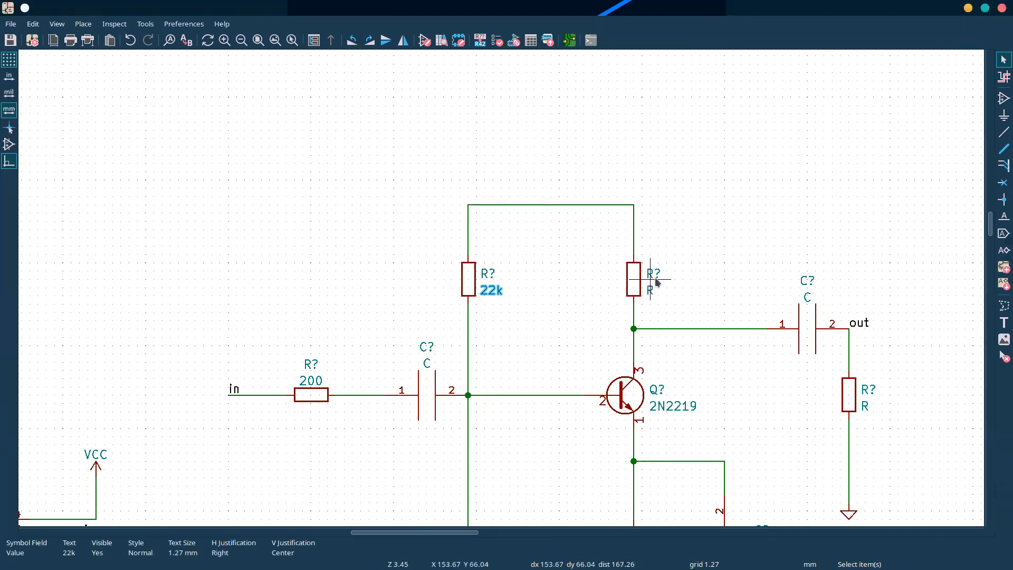
- Check the Discord reference image and set the value of the resistor above the transistor's collector to 2.2k in KiCad
{"action": "key", "text": "alt+Tab"}
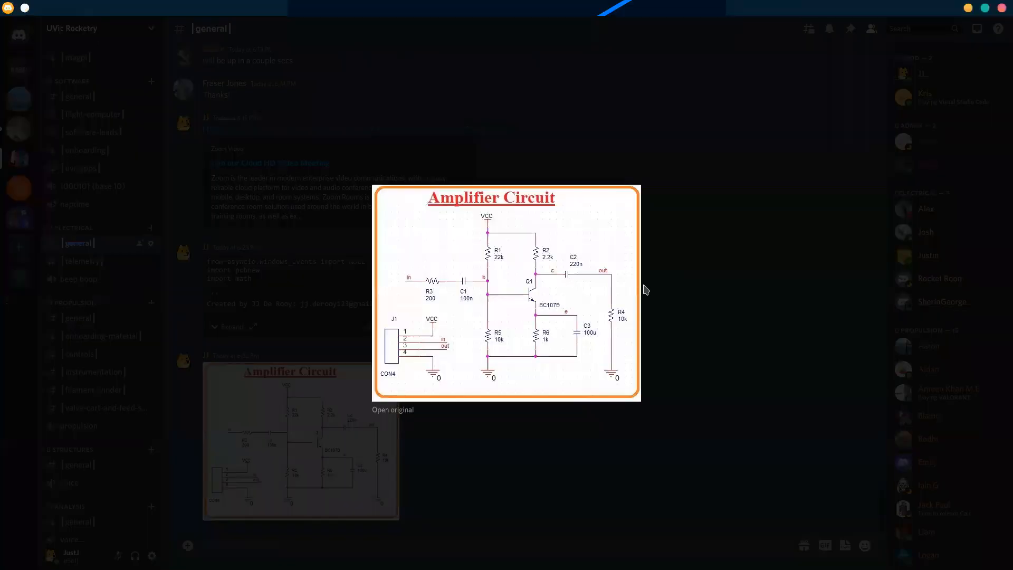
{"action": "key", "text": "alt+Tab"}
{"action": "left_click", "coordinate": [631, 292]}
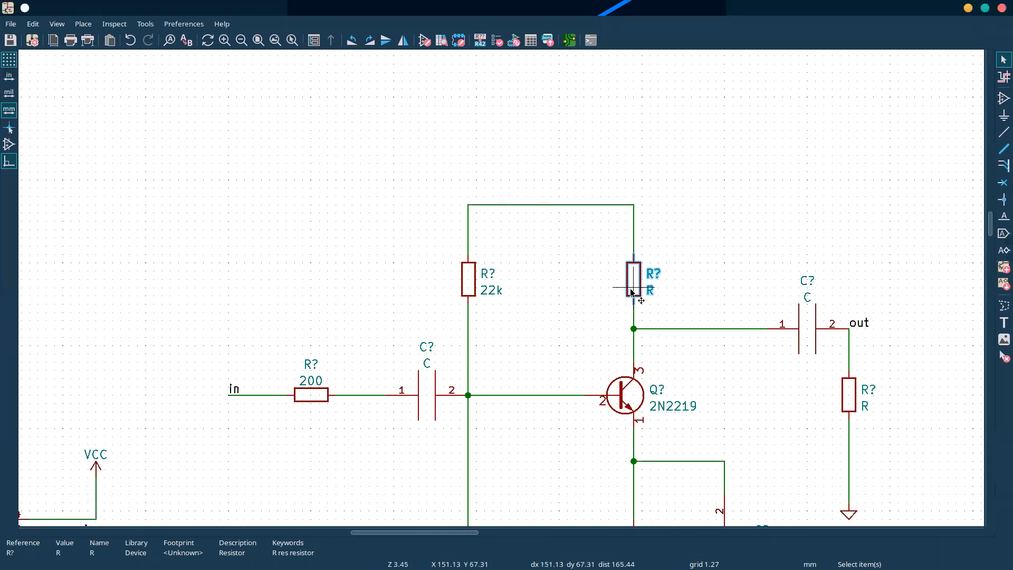
{"action": "double_click", "coordinate": [631, 292]}
{"action": "left_click", "coordinate": [388, 237]}
{"action": "type", "text": "2.2k"}
{"action": "key", "text": "Return"}
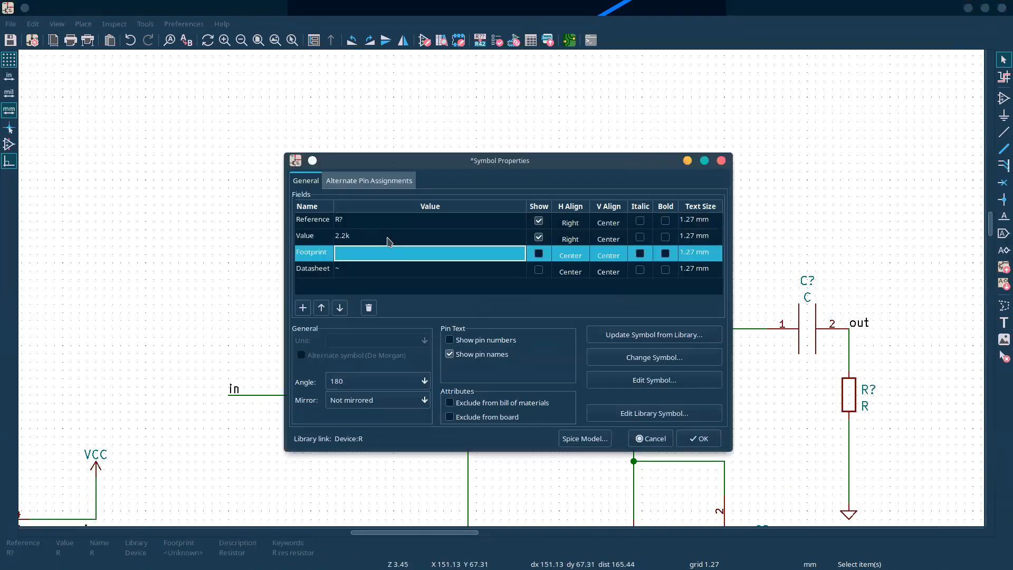
{"action": "left_click", "coordinate": [697, 439]}
- Check the Discord reference image and set the output capacitor's value to 220nF in KiCad
{"action": "key", "text": "alt+Tab"}
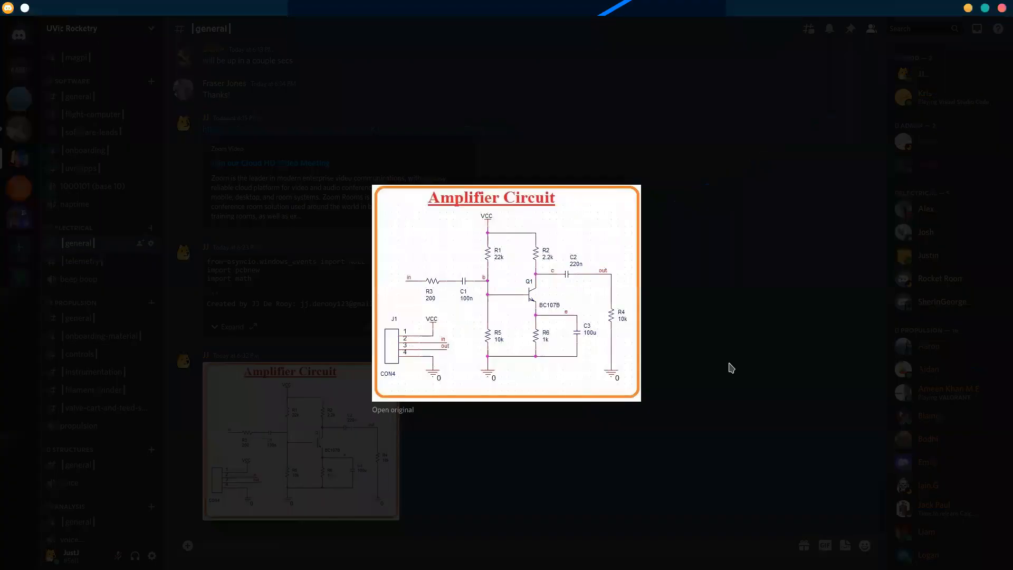
{"action": "key", "text": "alt+Tab"}
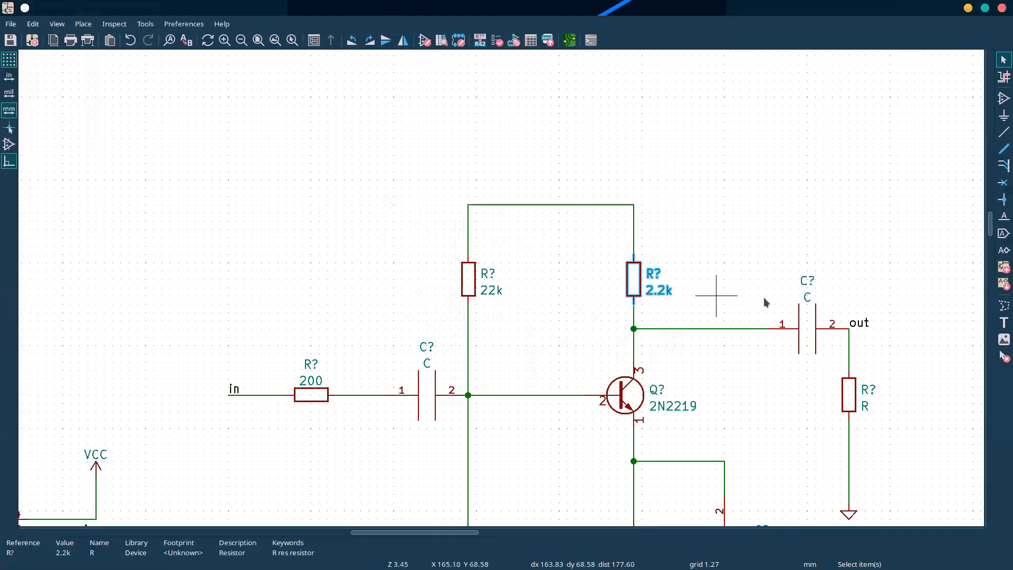
{"action": "double_click", "coordinate": [803, 327]}
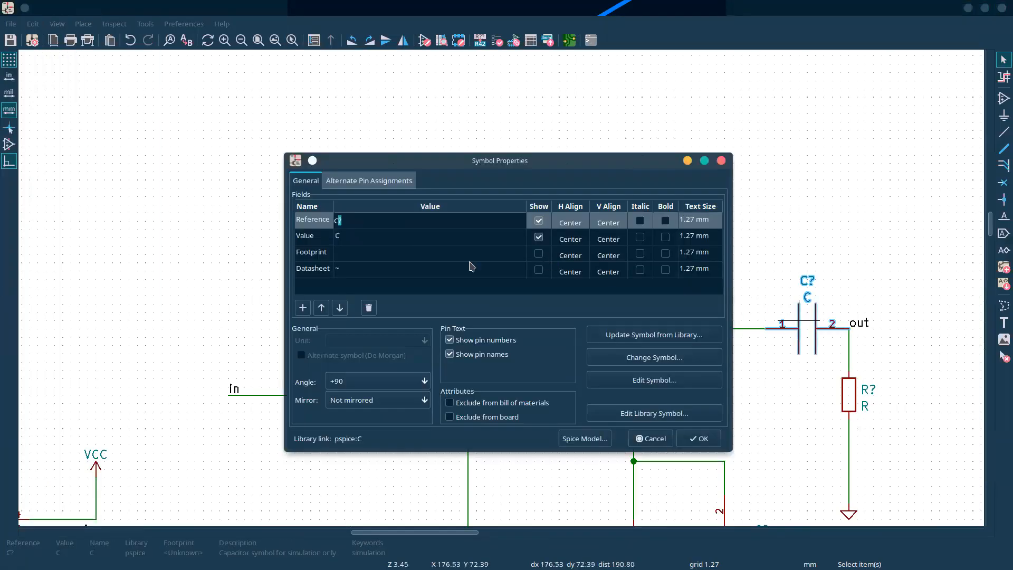
{"action": "left_click", "coordinate": [379, 239]}
{"action": "type", "text": "22"}
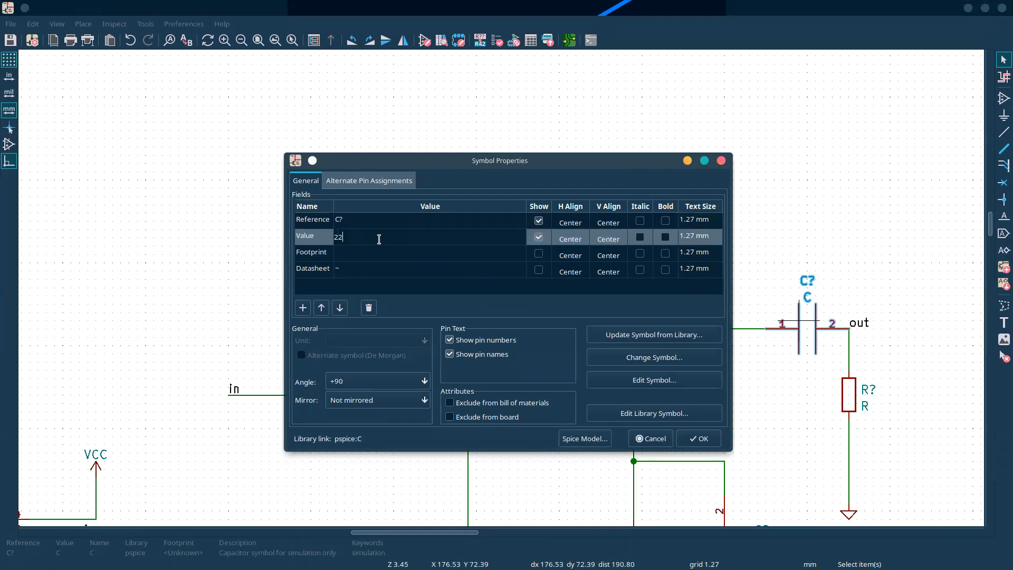
{"action": "type", "text": "0nF"}
{"action": "left_click", "coordinate": [701, 439]}
- Set the input capacitor's value to 100nF according to the Discord reference image, and return to that image for the remaining values
{"action": "scroll", "coordinate": [835, 396], "scroll_direction": "down", "scroll_amount": 3}
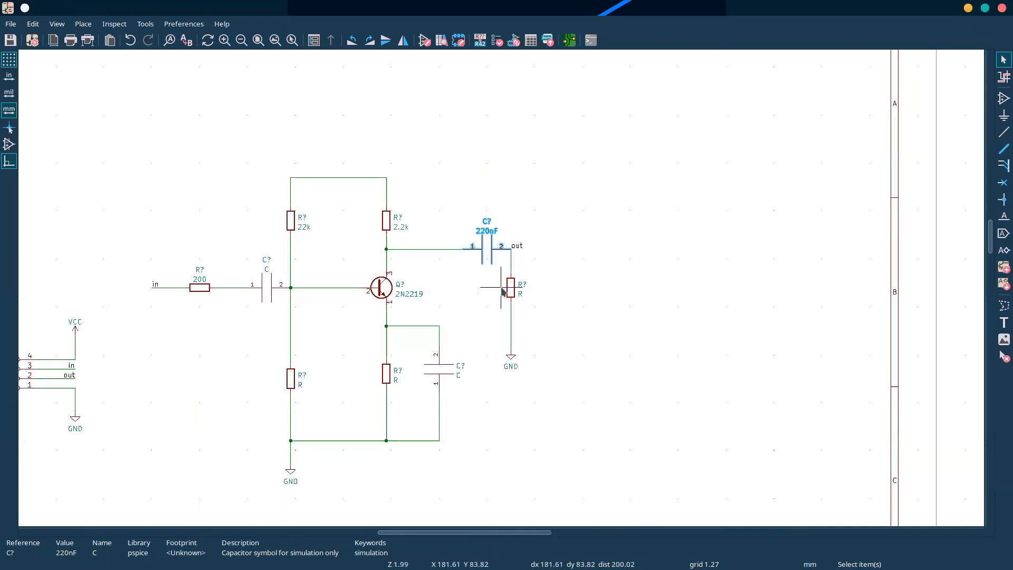
{"action": "scroll", "coordinate": [401, 342], "scroll_direction": "up", "scroll_amount": 2}
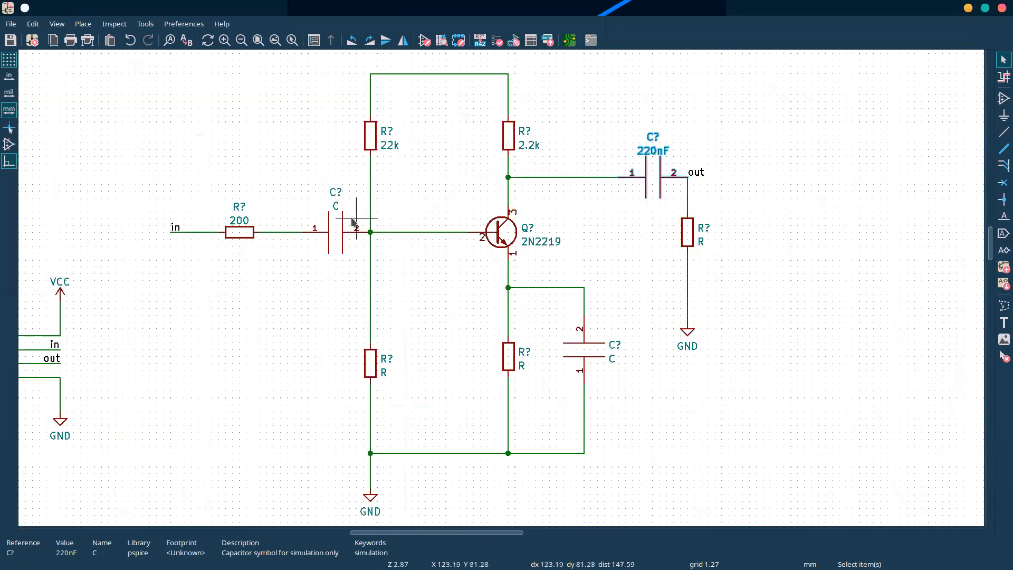
{"action": "left_click", "coordinate": [334, 233]}
{"action": "double_click", "coordinate": [334, 232]}
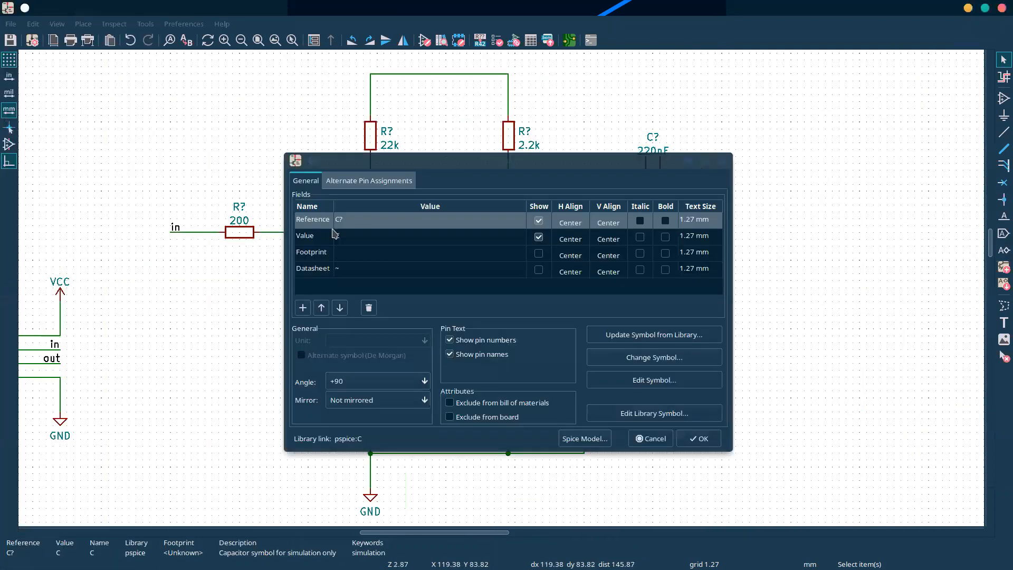
{"action": "key", "text": "alt+Tab"}
{"action": "key", "text": "alt+Tab"}
{"action": "double_click", "coordinate": [357, 238]}
{"action": "type", "text": "100nF"}
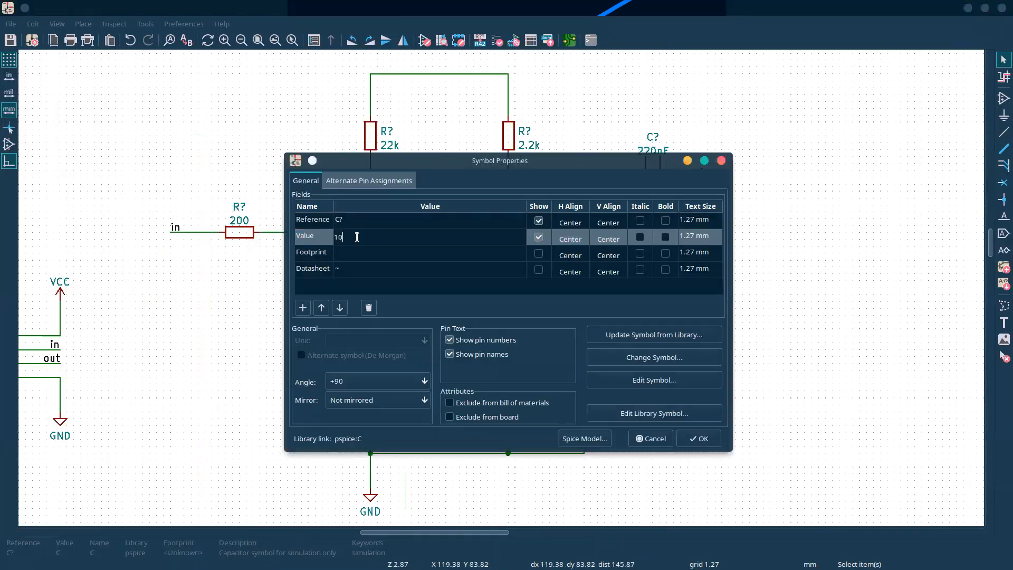
{"action": "key", "text": "Return"}
{"action": "left_click", "coordinate": [699, 439]}
{"action": "key", "text": "alt+Tab"}
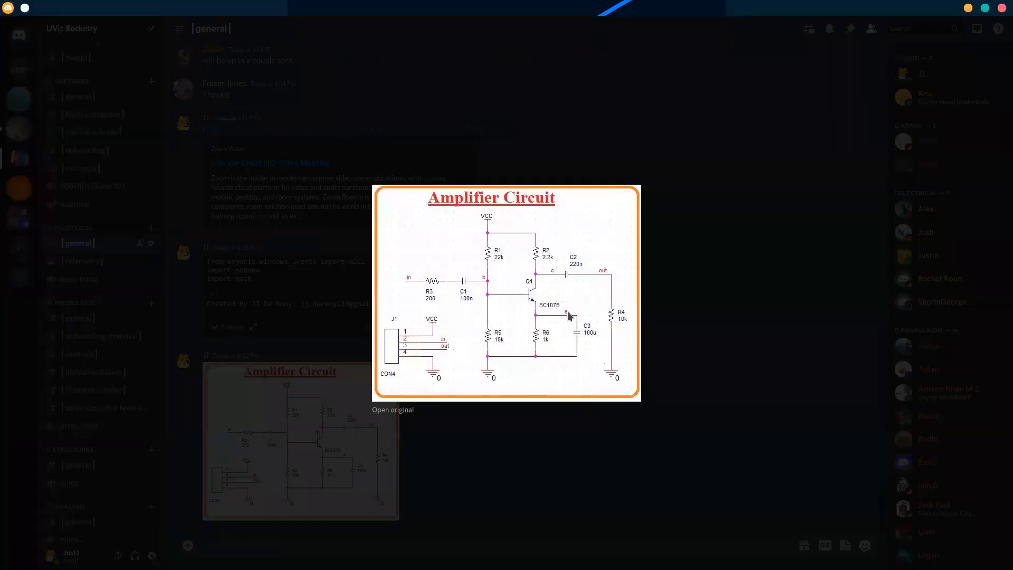
- Return to the KiCad schematic and set the value of the resistor below the transistor's emitter to 1k
{"action": "key", "text": "alt+Tab"}
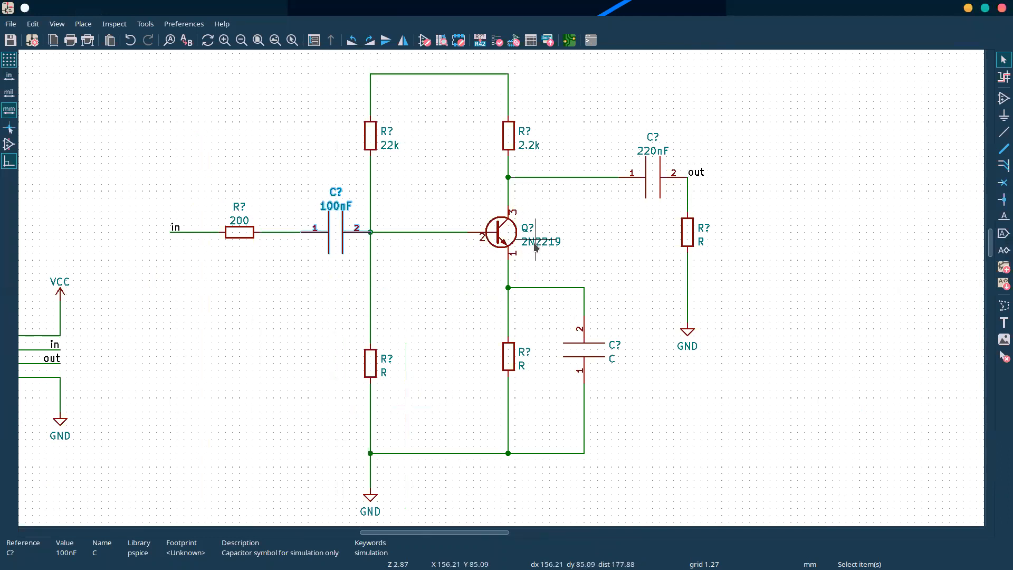
{"action": "left_click", "coordinate": [526, 228]}
{"action": "left_click", "coordinate": [522, 363]}
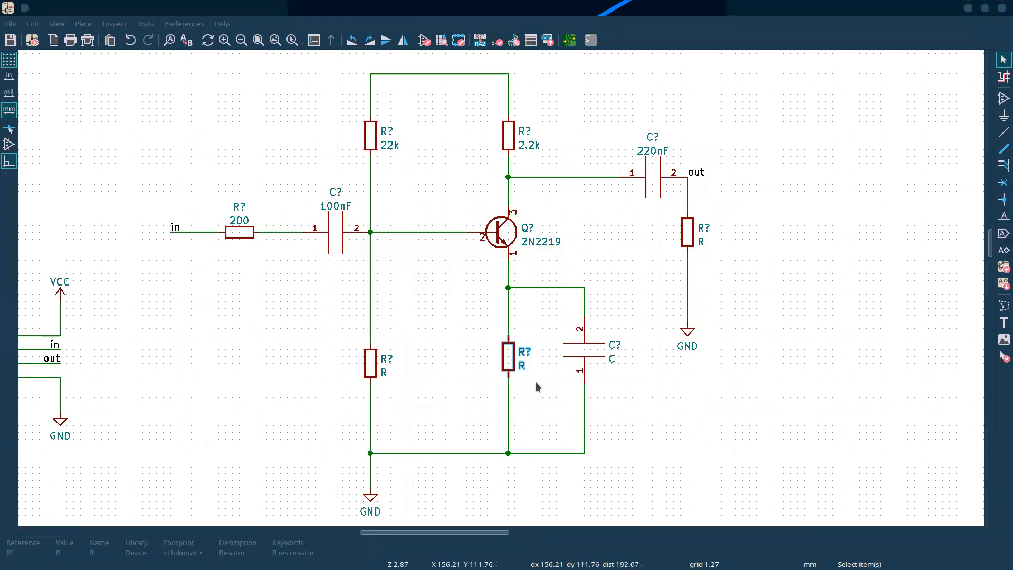
{"action": "key", "text": "alt+Tab"}
{"action": "key", "text": "alt+Tab"}
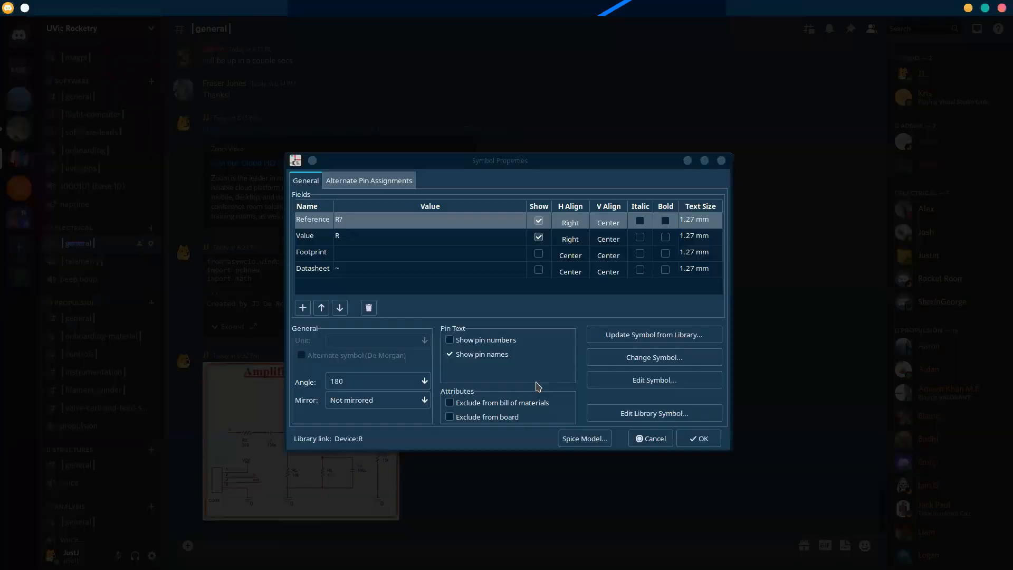
{"action": "left_click", "coordinate": [373, 237]}
{"action": "type", "text": "1k"}
{"action": "key", "text": "Return"}
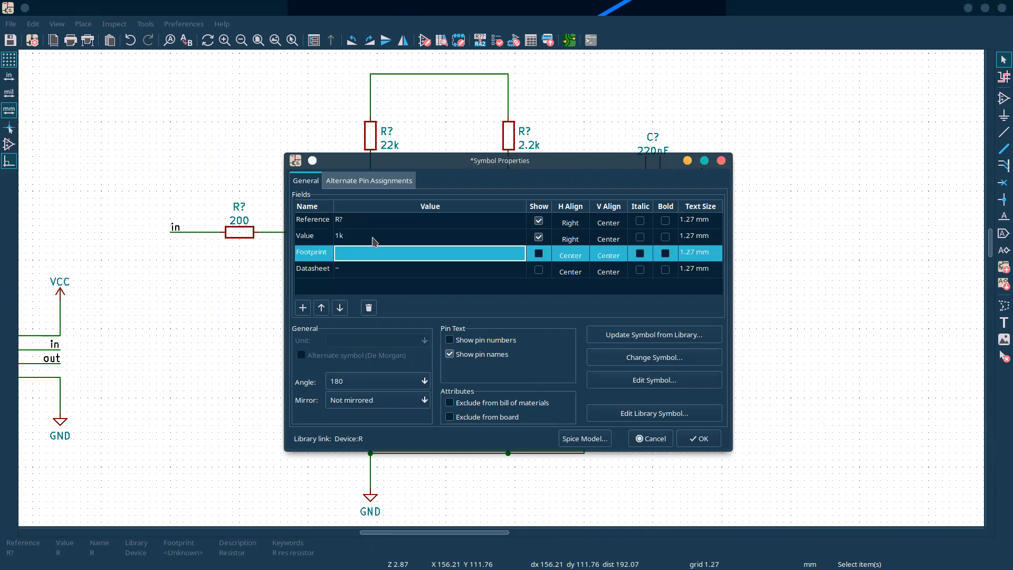
{"action": "left_click", "coordinate": [696, 439]}
- Set the value of the resistor between the transistor's base node and ground to 10k
{"action": "double_click", "coordinate": [368, 363]}
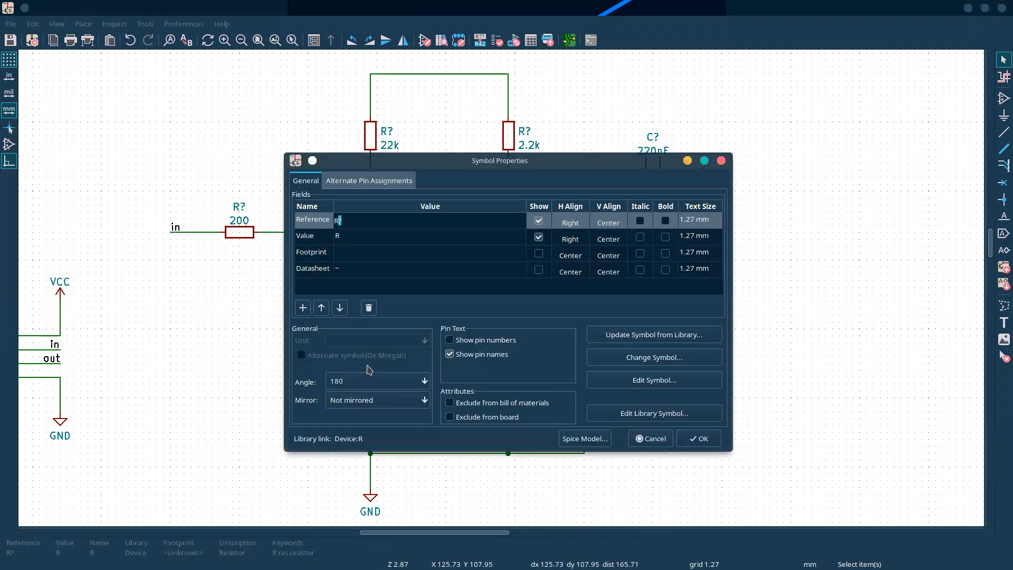
{"action": "left_click", "coordinate": [341, 237]}
{"action": "type", "text": "10"}
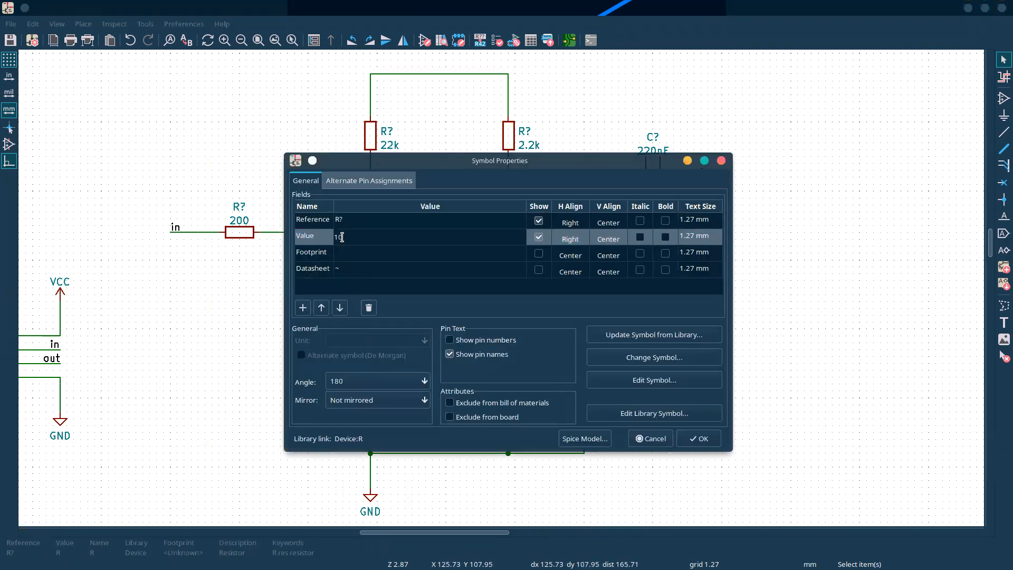
{"action": "type", "text": "k"}
{"action": "key", "text": "Return"}
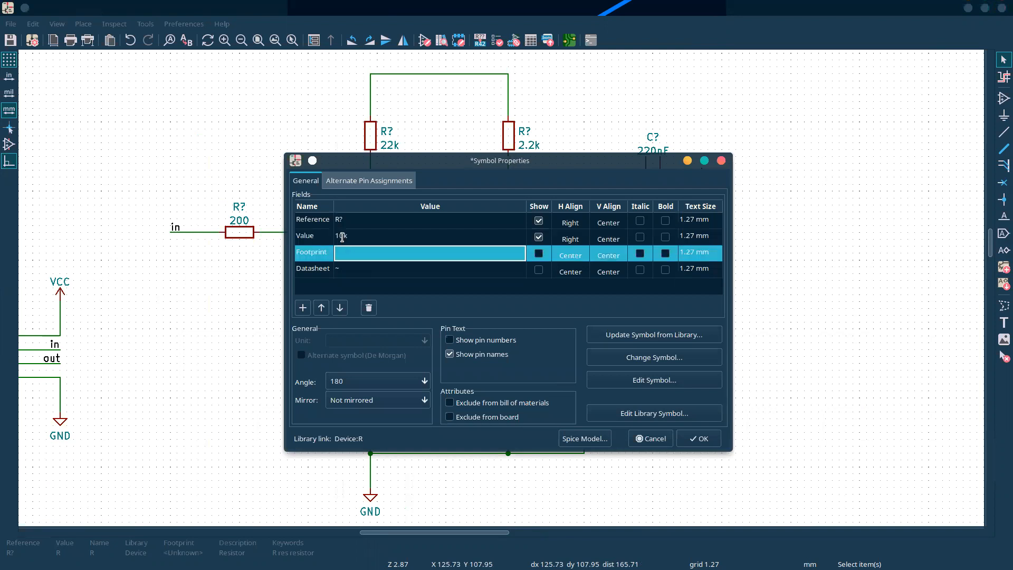
{"action": "left_click", "coordinate": [701, 439]}
- Check the reference amplifier circuit in Discord and set the value of the emitter bypass capacitor to 100uF
{"action": "key", "text": "alt+Tab"}
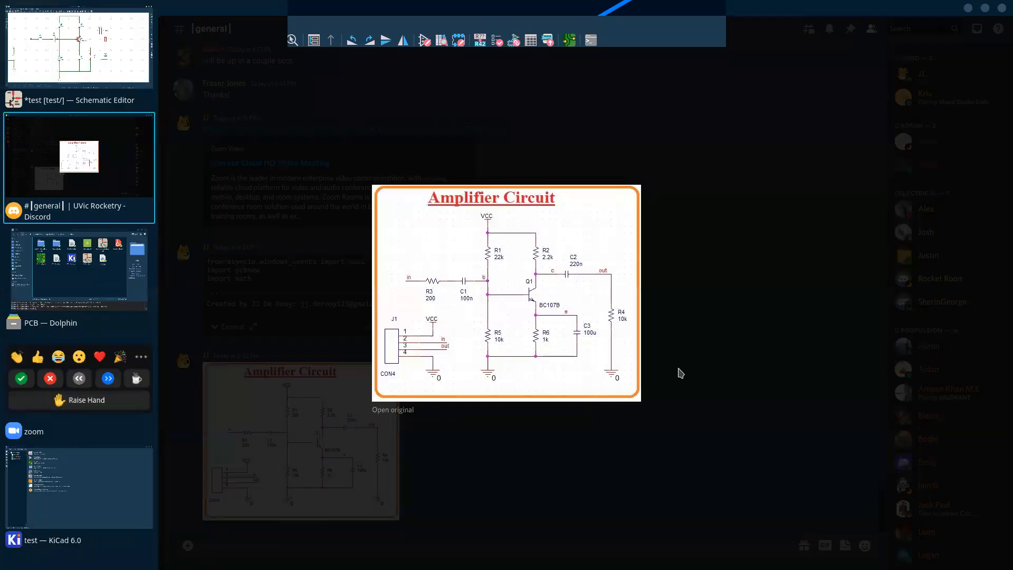
{"action": "key", "text": "alt+Tab"}
{"action": "left_click", "coordinate": [590, 346]}
{"action": "double_click", "coordinate": [590, 348]}
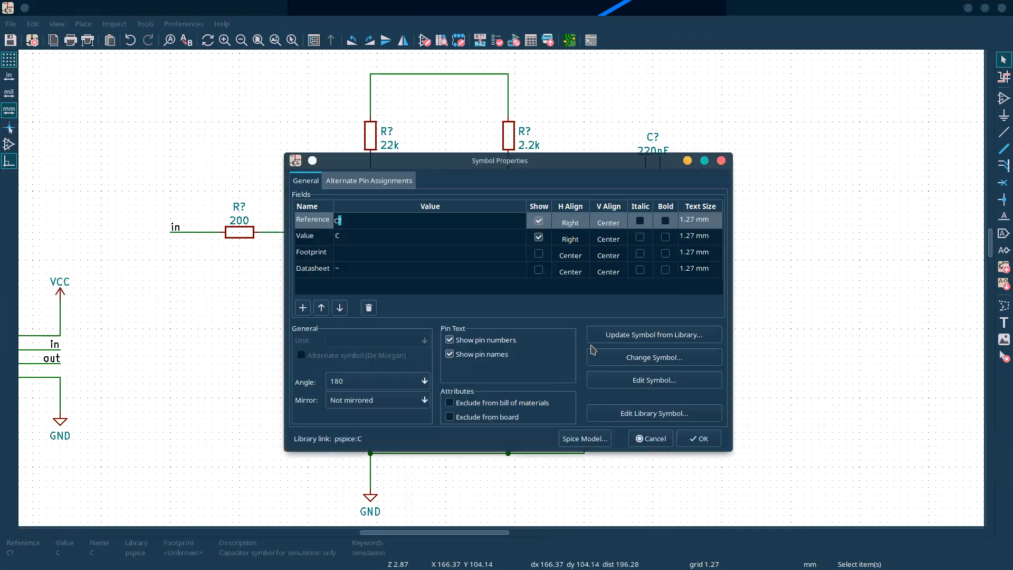
{"action": "left_click", "coordinate": [387, 238]}
{"action": "type", "text": "100u"}
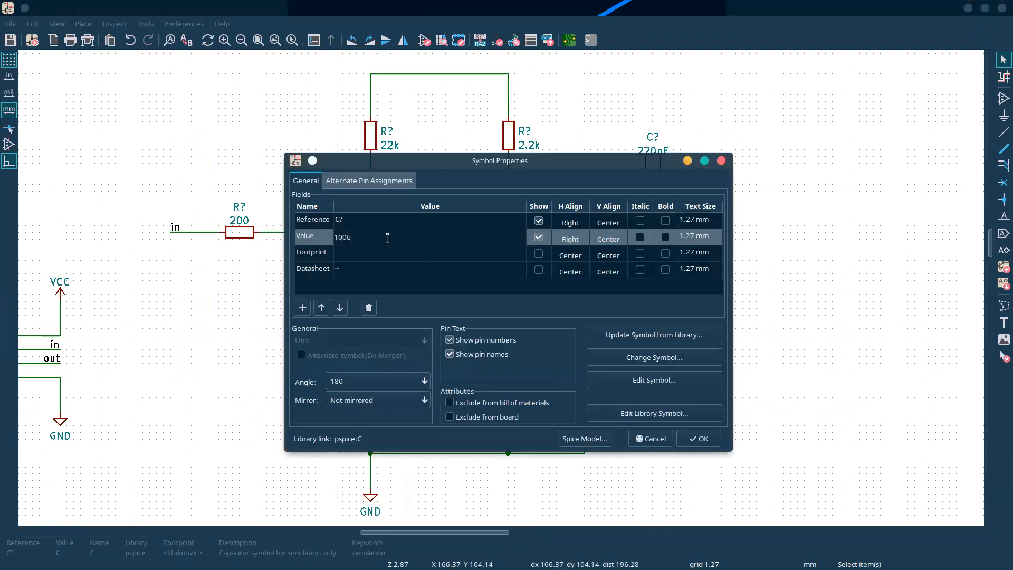
{"action": "key", "text": "Return"}
{"action": "left_click", "coordinate": [353, 233]}
{"action": "left_click", "coordinate": [353, 234]}
{"action": "type", "text": "F"}
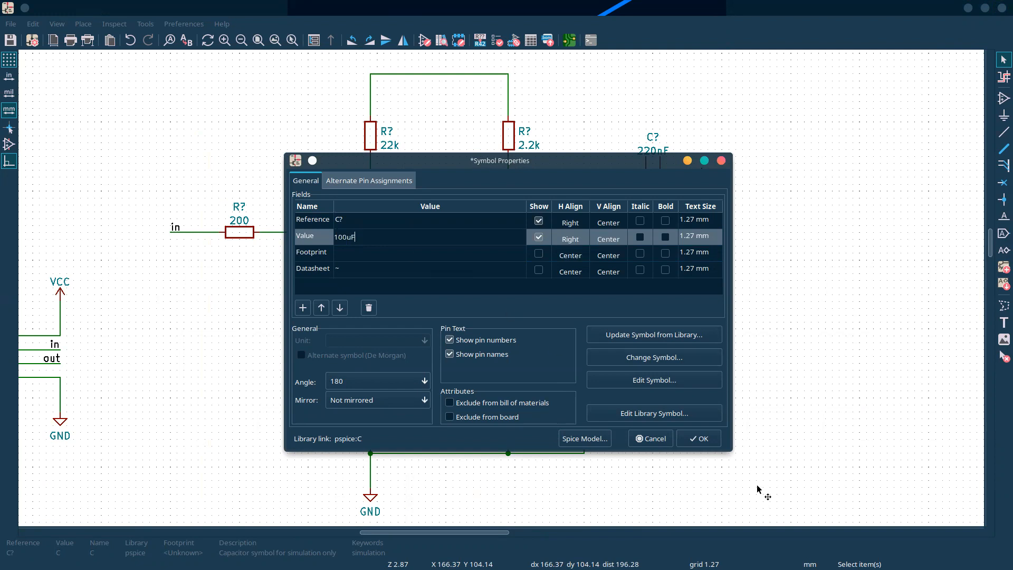
{"action": "left_click", "coordinate": [700, 439]}
- Check the reference circuit again and set the value of the output load resistor to 10k
{"action": "key", "text": "super+d"}
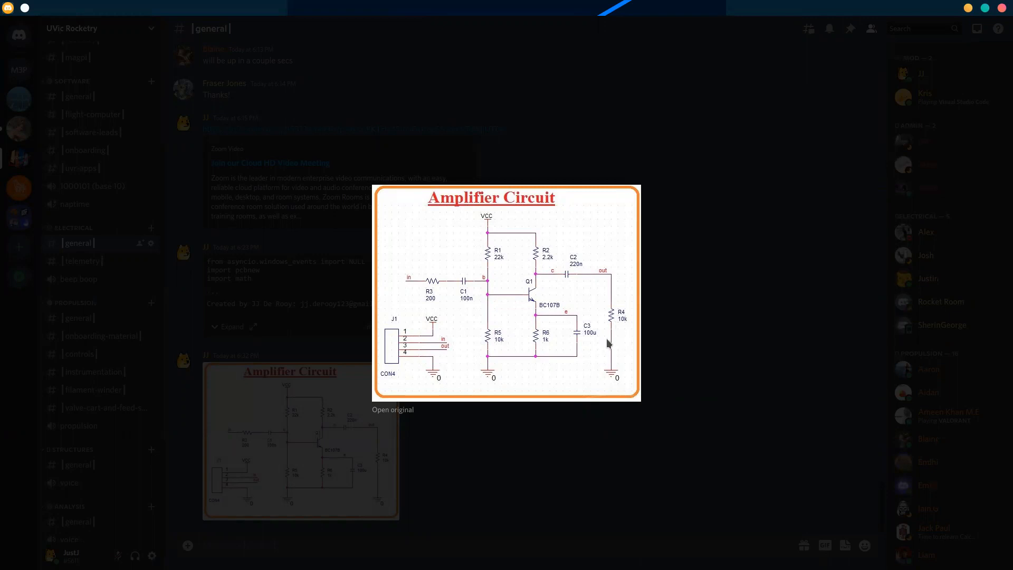
{"action": "key", "text": "alt+Tab"}
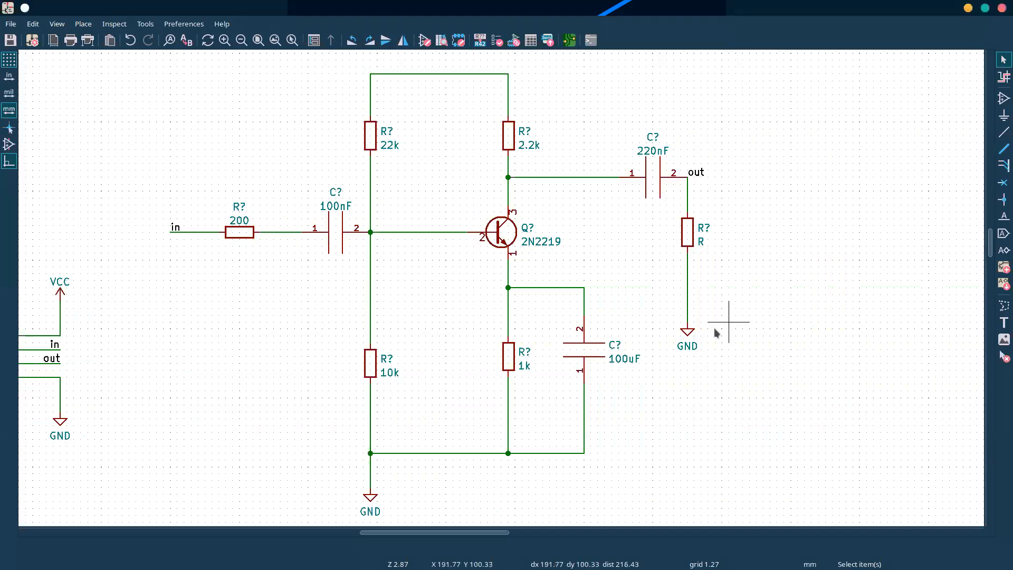
{"action": "double_click", "coordinate": [688, 233]}
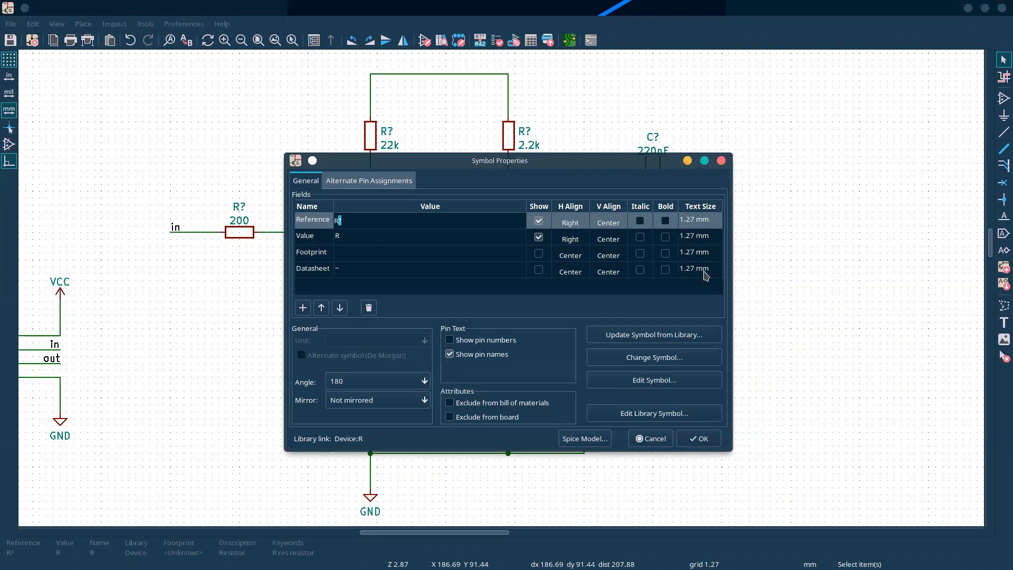
{"action": "left_click", "coordinate": [374, 237]}
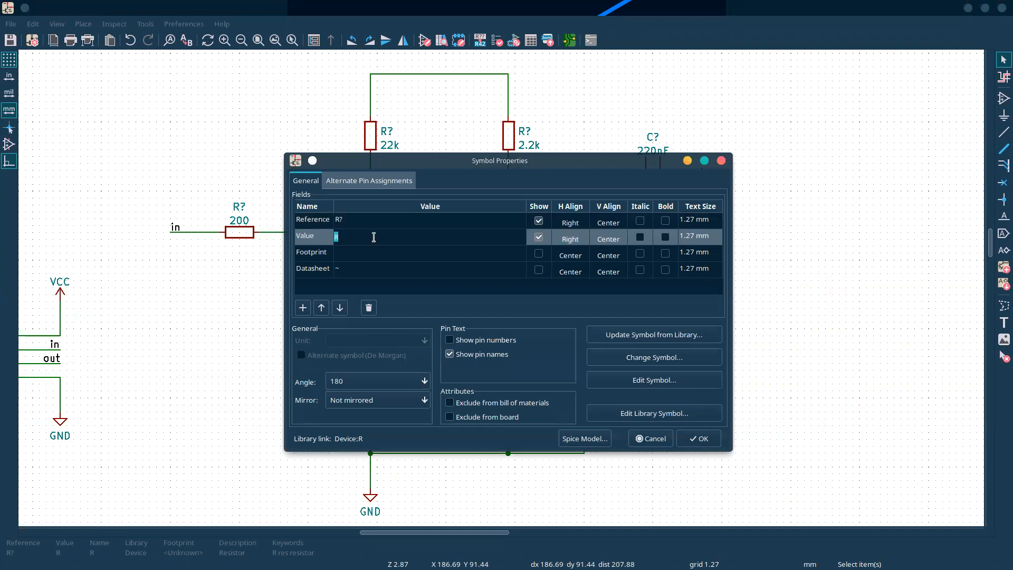
{"action": "key", "text": "alt+Tab"}
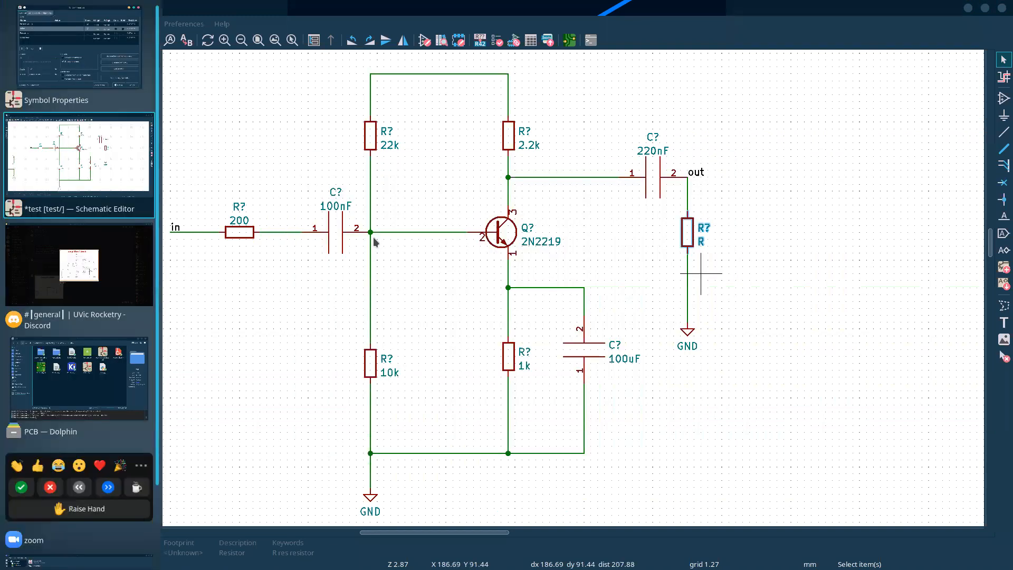
{"action": "key", "text": "alt+Tab"}
{"action": "key", "text": "alt+Tab"}
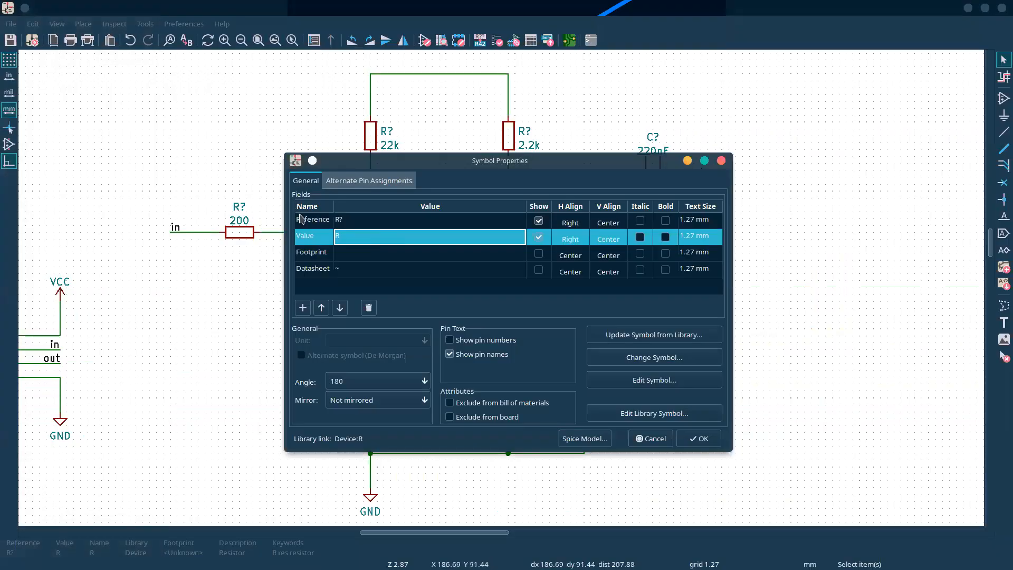
{"action": "key", "text": "BackSpace"}
{"action": "type", "text": "10k"}
{"action": "left_click", "coordinate": [701, 439]}
- Duplicate the connector's VCC symbol onto the wire corner above the 22k resistor, comparing the schematic with the reference circuit
{"action": "key", "text": "alt+Tab"}
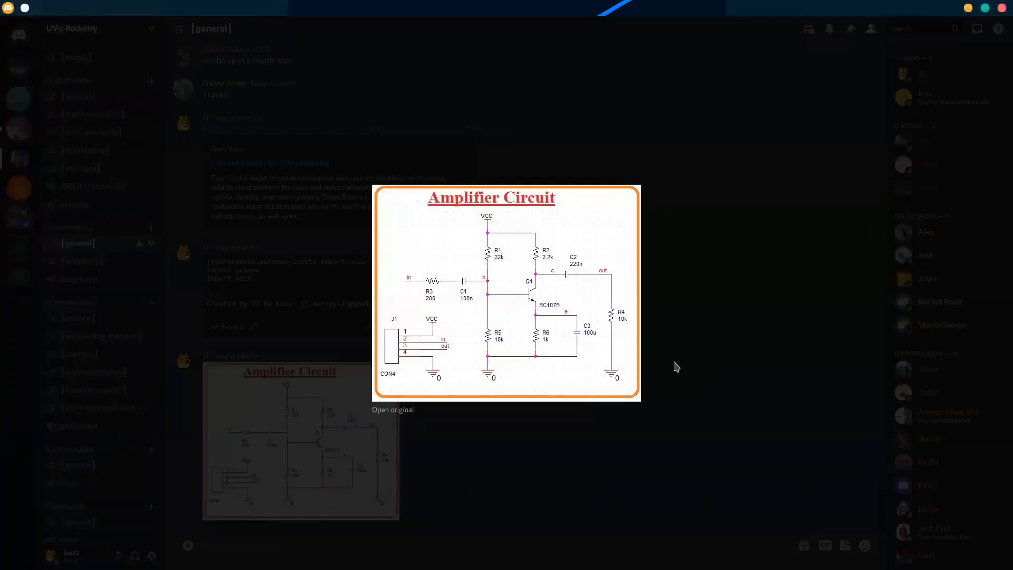
{"action": "key", "text": "alt+Tab"}
{"action": "scroll", "coordinate": [416, 121], "scroll_direction": "up", "scroll_amount": 1}
{"action": "scroll", "coordinate": [503, 288], "scroll_direction": "down", "scroll_amount": 4}
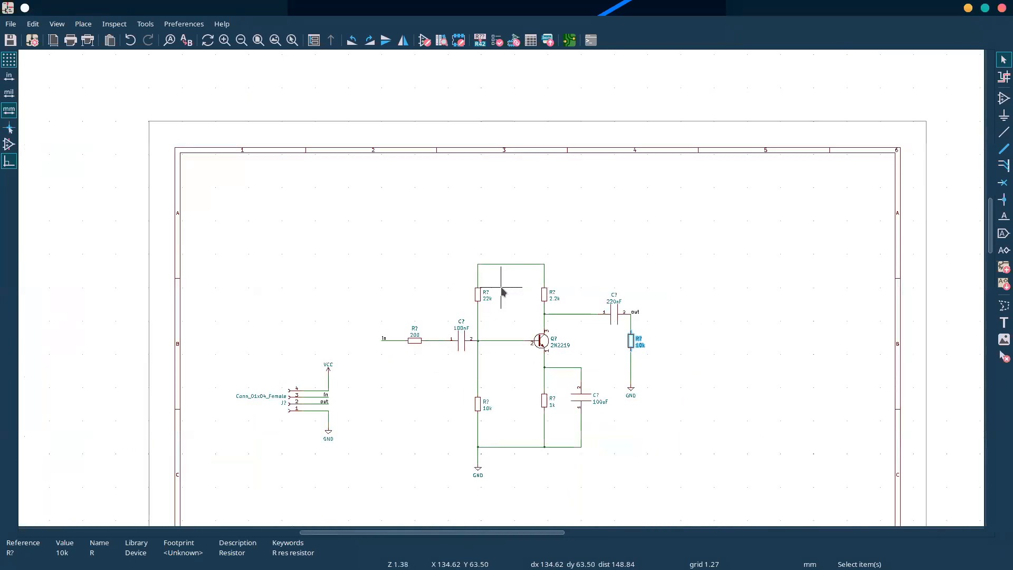
{"action": "left_click", "coordinate": [328, 368]}
{"action": "key", "text": "ctrl+d"}
{"action": "left_click", "coordinate": [477, 266]}
{"action": "key", "text": "alt+Tab"}
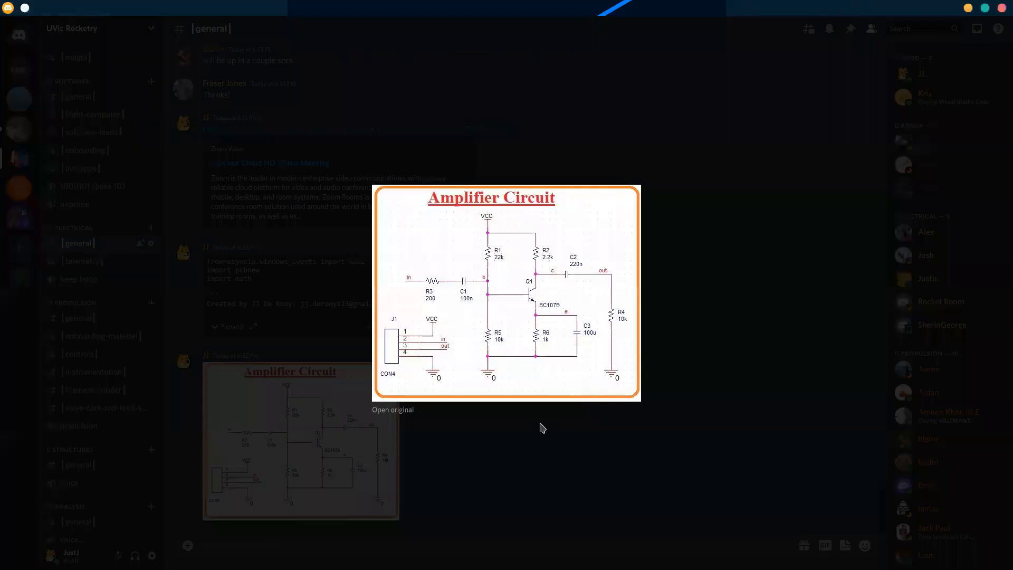
{"action": "key", "text": "alt+Tab"}
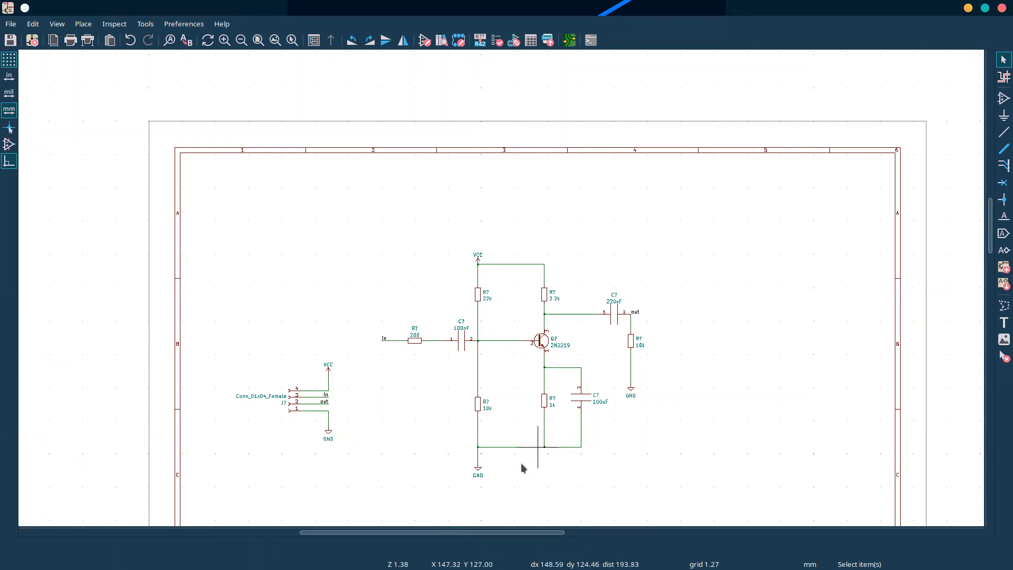
{"action": "scroll", "coordinate": [531, 453], "scroll_direction": "up", "scroll_amount": 2}
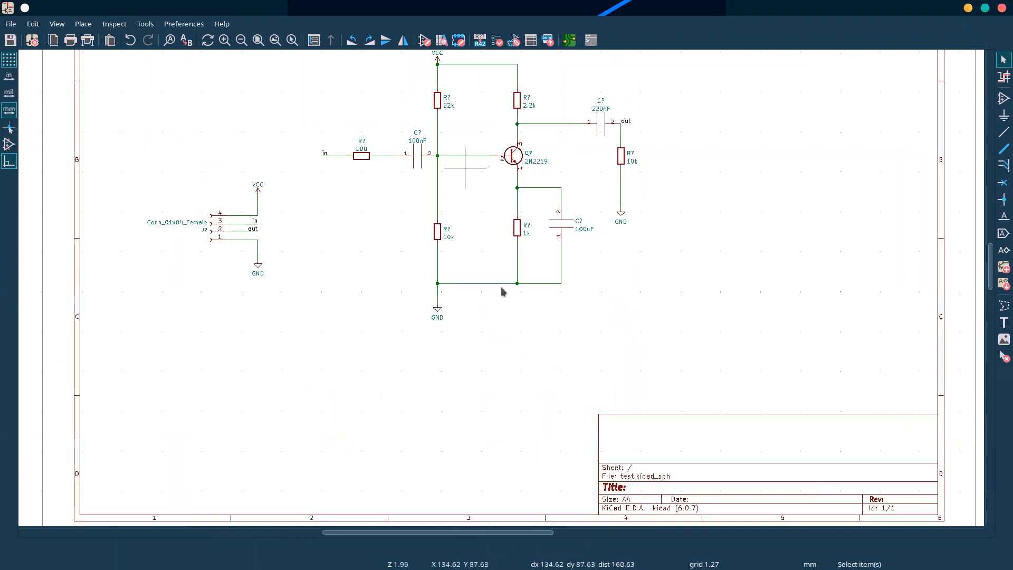
{"action": "scroll", "coordinate": [499, 285], "scroll_direction": "up", "scroll_amount": 2}
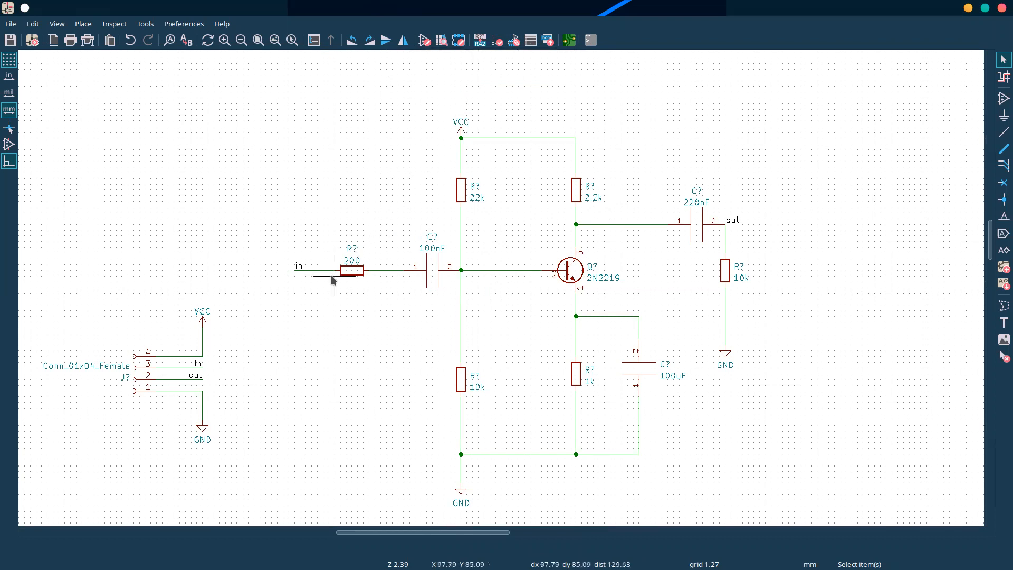
{"action": "left_click_drag", "start_coordinate": [330, 241], "coordinate": [384, 299]}
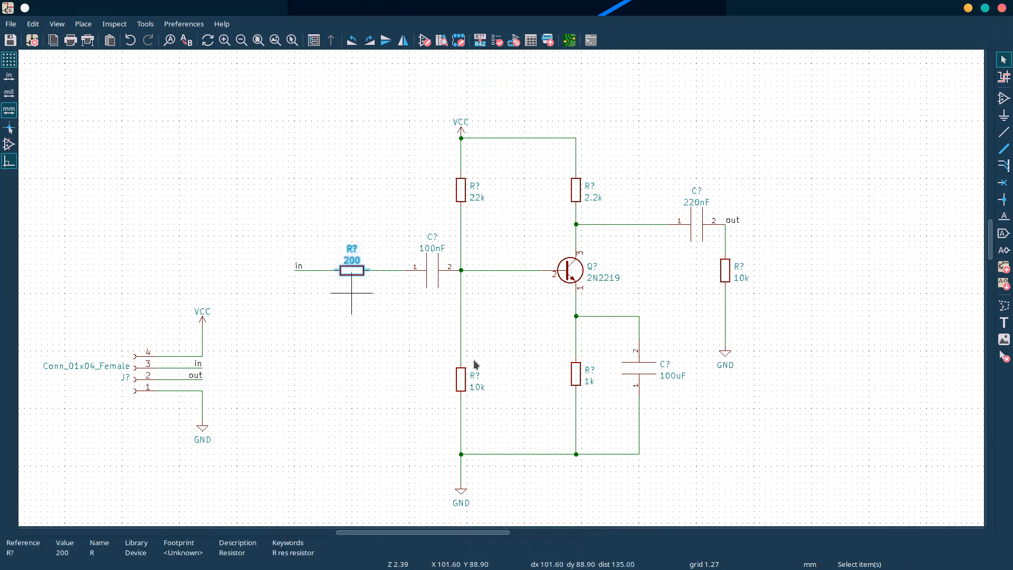
{"action": "left_click_drag", "start_coordinate": [443, 357], "coordinate": [506, 414]}
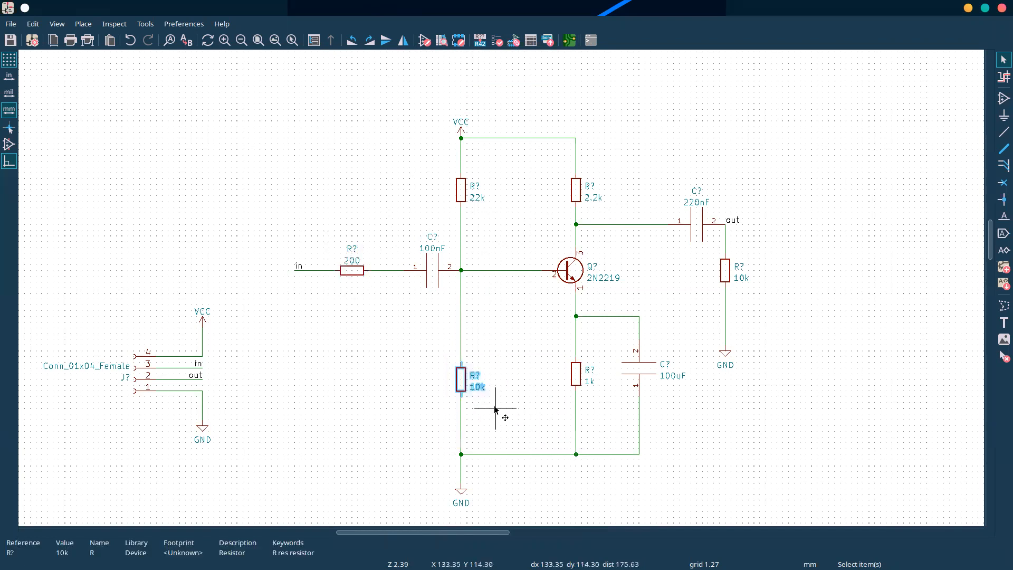
{"action": "left_click", "coordinate": [506, 396]}
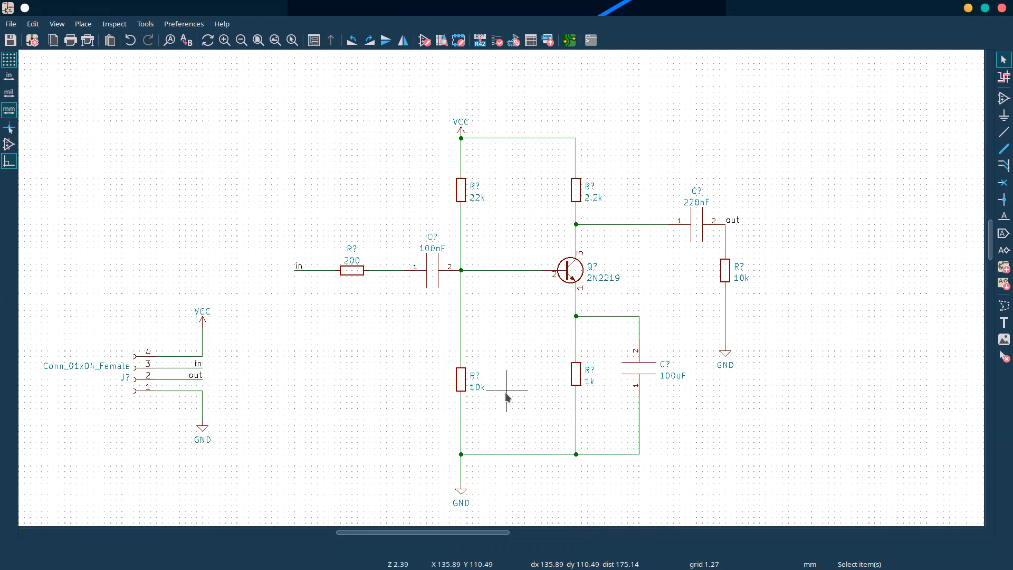
{"action": "left_click", "coordinate": [352, 253]}
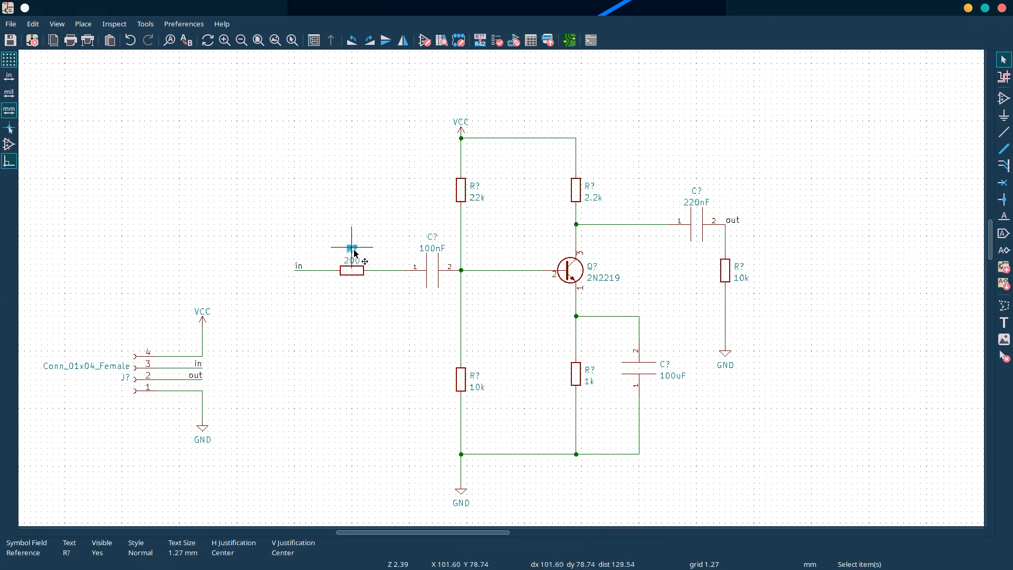
{"action": "left_click_drag", "start_coordinate": [328, 236], "coordinate": [390, 301]}
{"action": "key", "text": "Escape"}
- Annotate the entire schematic, sorting symbols by X position and keeping existing annotations, and review the annotation messages
{"action": "left_click", "coordinate": [479, 42]}
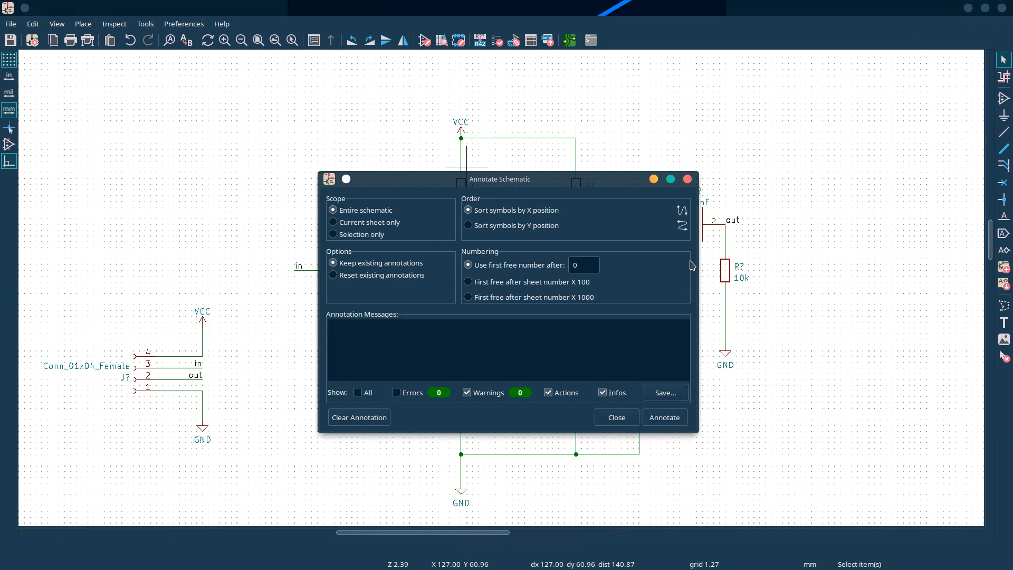
{"action": "left_click", "coordinate": [687, 179]}
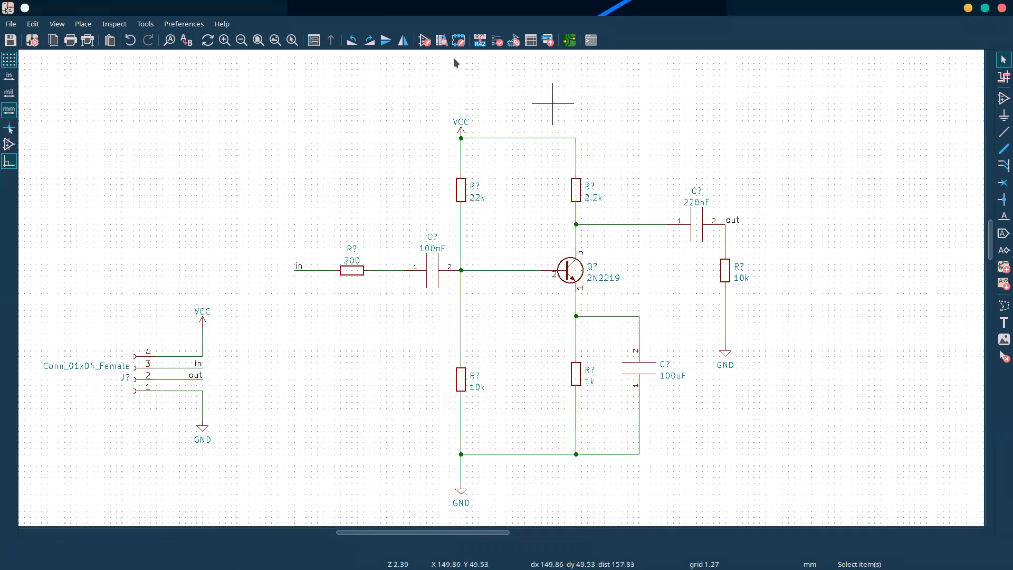
{"action": "left_click", "coordinate": [480, 46]}
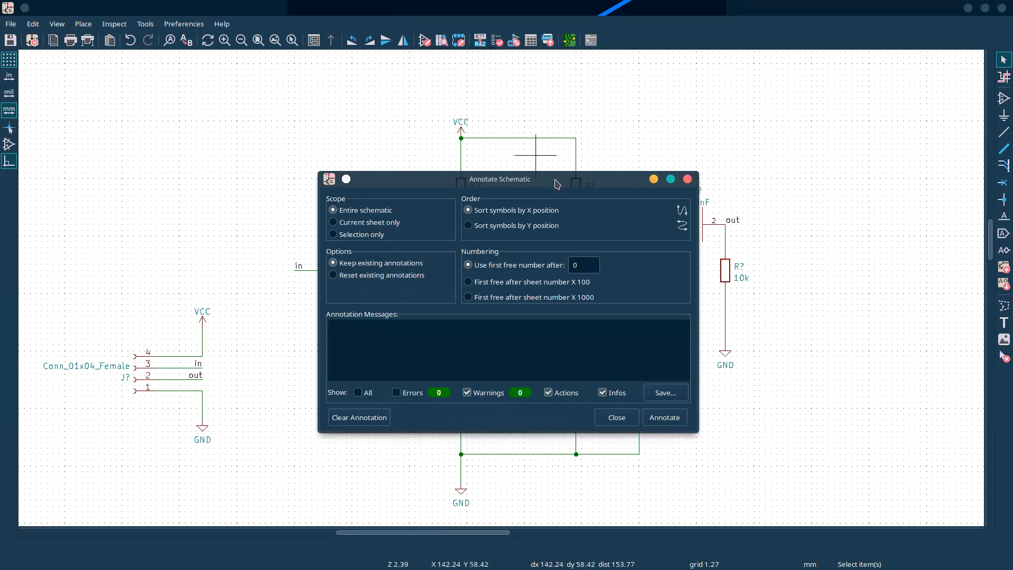
{"action": "left_click", "coordinate": [660, 418]}
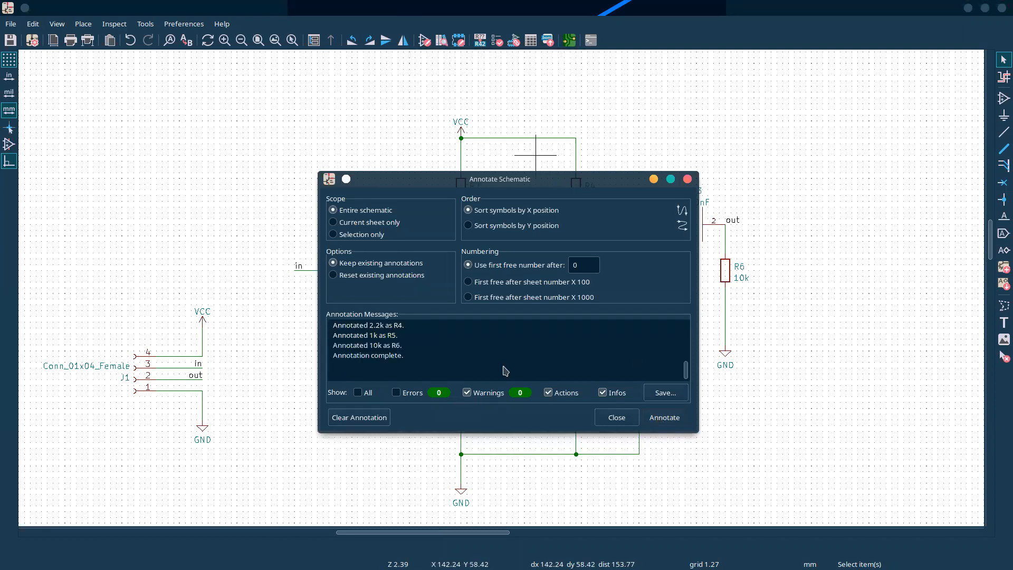
{"action": "scroll", "coordinate": [505, 370], "scroll_direction": "up", "scroll_amount": 5}
{"action": "scroll", "coordinate": [433, 361], "scroll_direction": "down", "scroll_amount": 5}
{"action": "mouse_move", "coordinate": [370, 336]}
{"action": "left_mouse_down"}
{"action": "mouse_move", "coordinate": [410, 340]}
{"action": "mouse_move", "coordinate": [402, 346]}
{"action": "left_mouse_up"}
{"action": "left_click", "coordinate": [410, 340]}
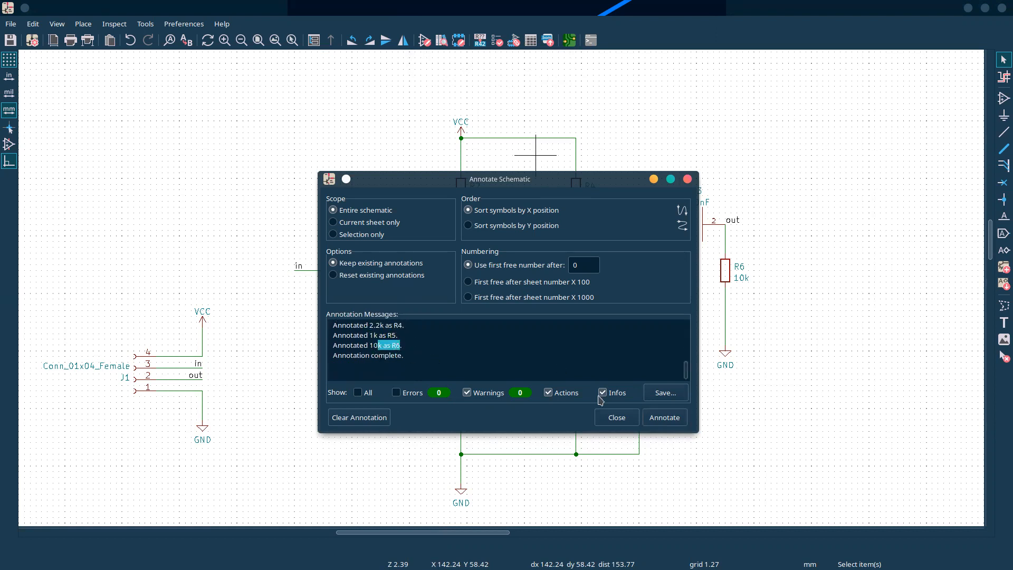
{"action": "left_click", "coordinate": [616, 418]}
- Examine the new reference designators, close up at the input resistor and across the whole circuit
{"action": "scroll", "coordinate": [350, 255], "scroll_direction": "up", "scroll_amount": 6}
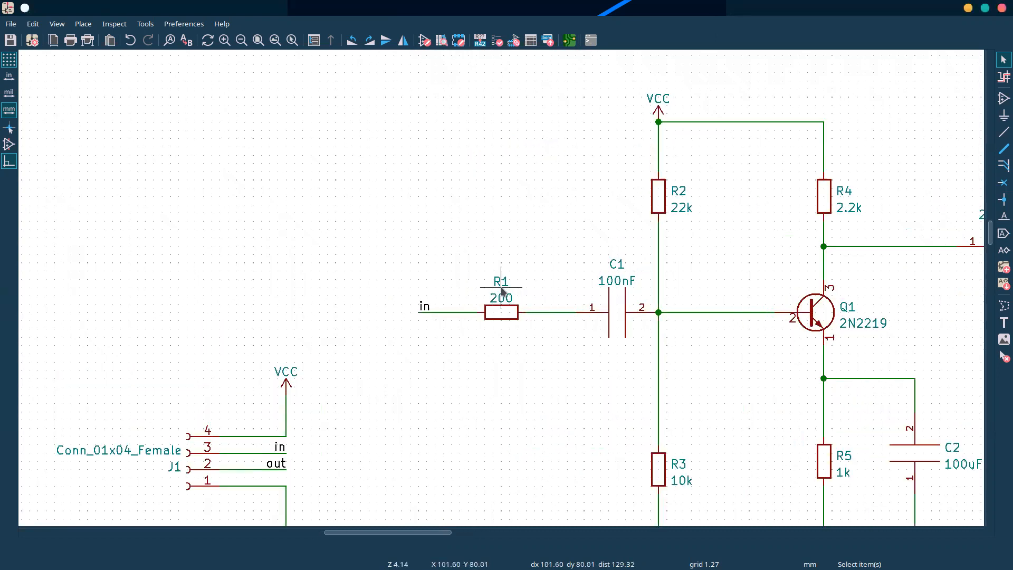
{"action": "left_click_drag", "start_coordinate": [441, 223], "coordinate": [547, 291]}
{"action": "left_click", "coordinate": [547, 292]}
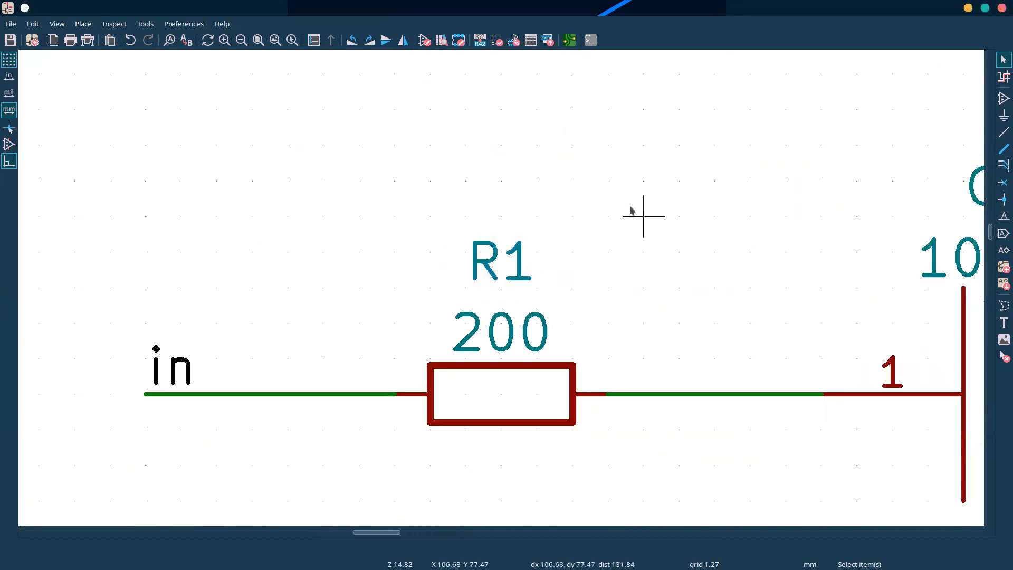
{"action": "scroll", "coordinate": [643, 316], "scroll_direction": "down", "scroll_amount": 5}
{"action": "scroll", "coordinate": [501, 288], "scroll_direction": "down", "scroll_amount": 5}
{"action": "scroll", "coordinate": [502, 289], "scroll_direction": "up", "scroll_amount": 2}
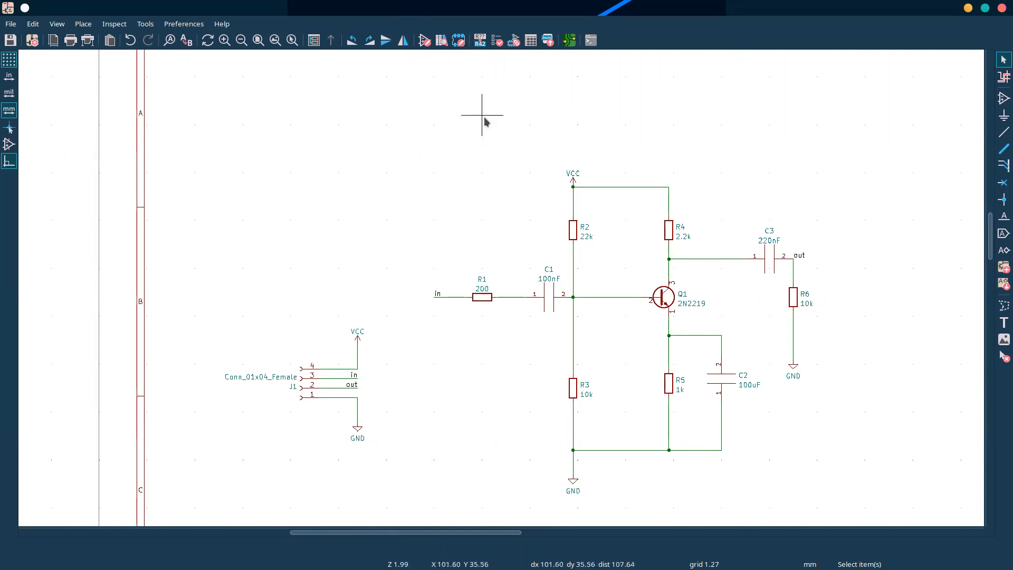
- Review the schematic annotation options without re-annotating, check the whole circuit, and save the schematic
{"action": "left_click", "coordinate": [480, 44]}
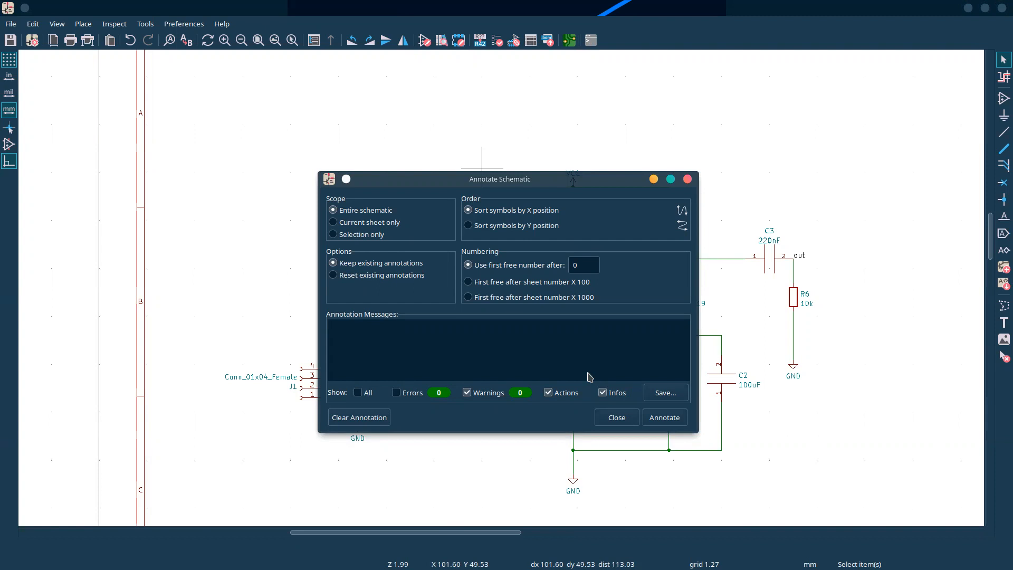
{"action": "left_click", "coordinate": [615, 417]}
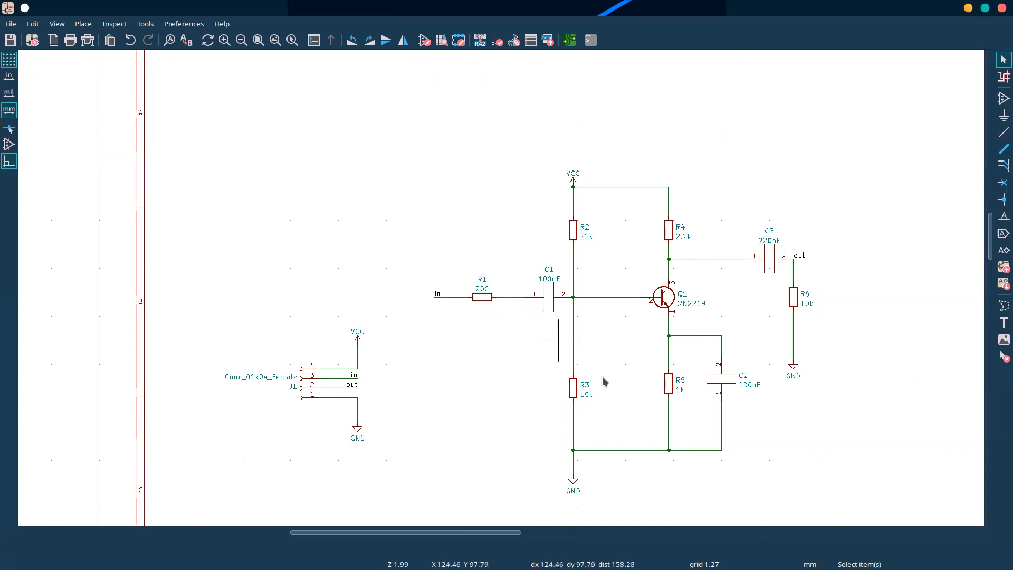
{"action": "scroll", "coordinate": [601, 351], "scroll_direction": "down", "scroll_amount": 2}
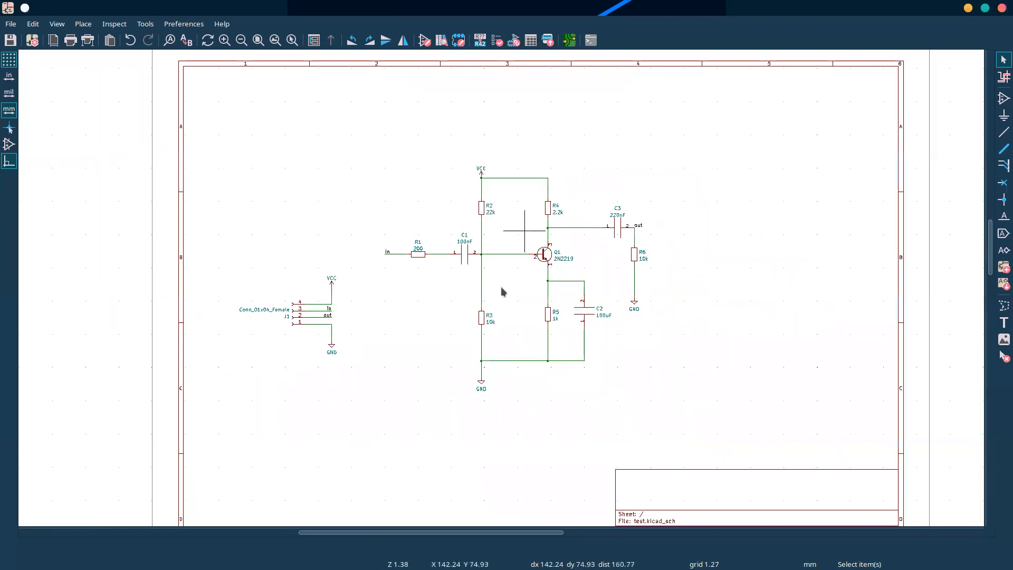
{"action": "scroll", "coordinate": [524, 232], "scroll_direction": "up", "scroll_amount": 2}
{"action": "key", "text": "ctrl+s"}
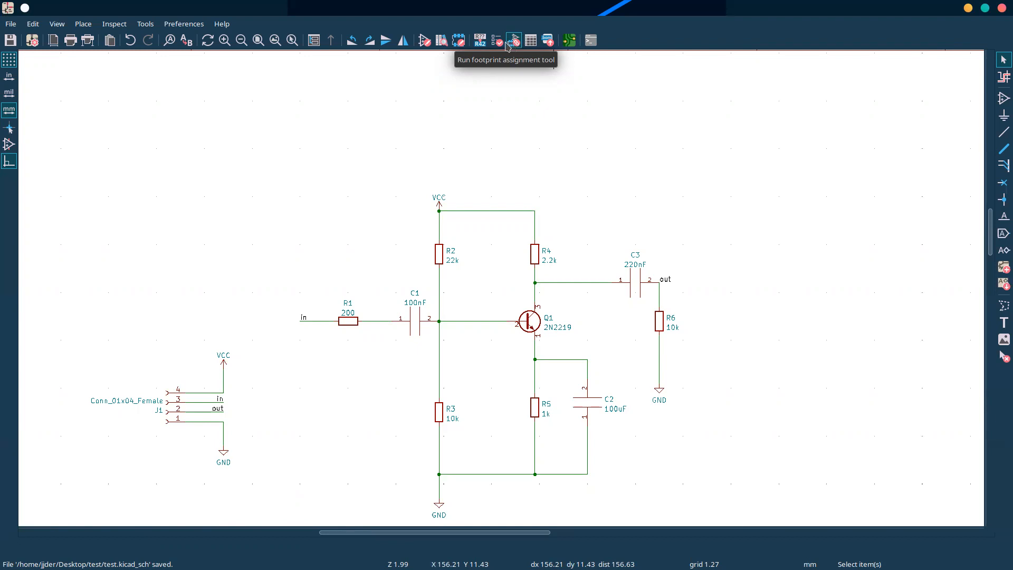
- Look over the annotation scope, order and numbering options once more and inspect the component references in the circuit
{"action": "left_click", "coordinate": [479, 40]}
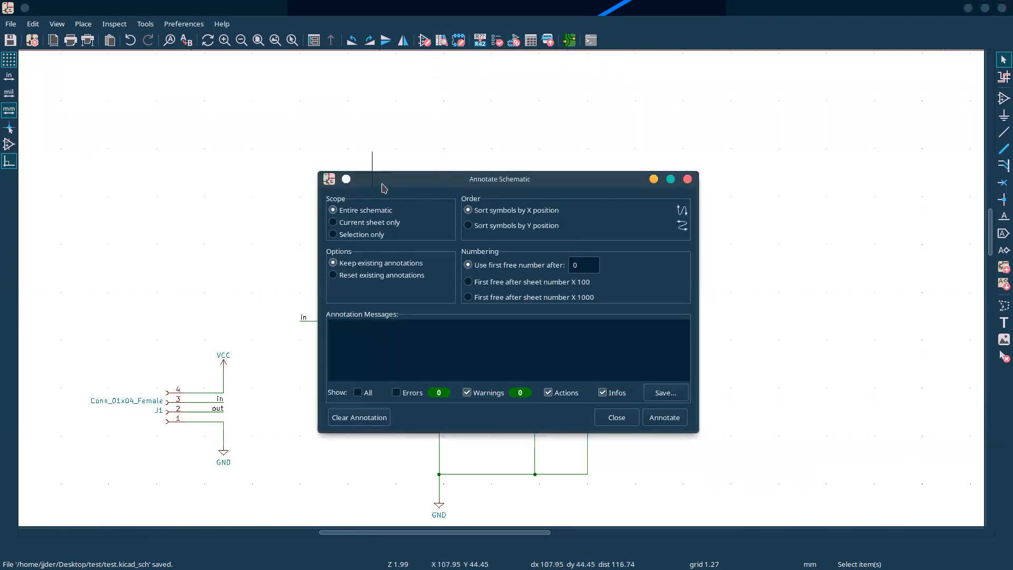
{"action": "left_click_drag", "start_coordinate": [383, 181], "coordinate": [289, 156]}
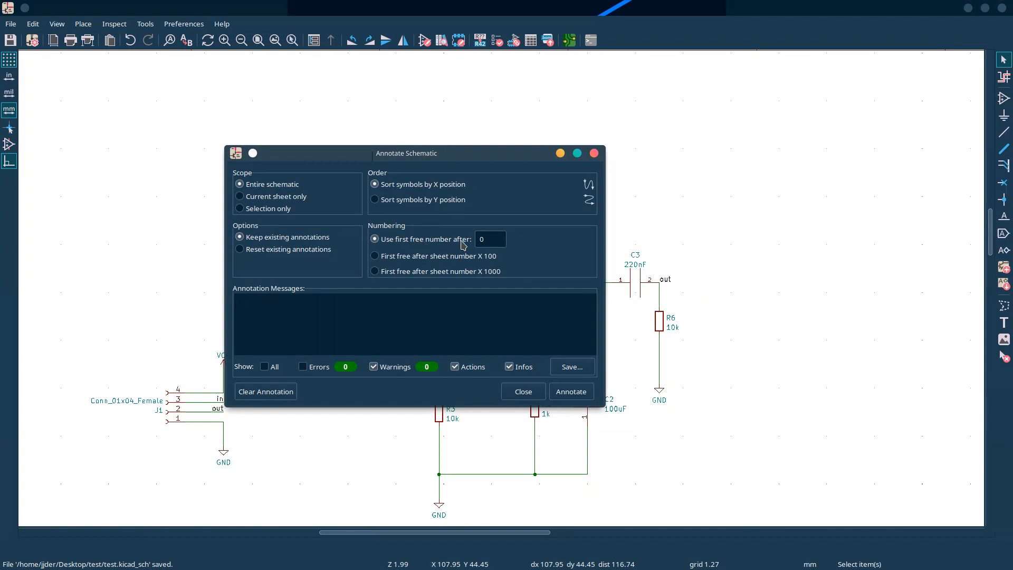
{"action": "left_click", "coordinate": [523, 392]}
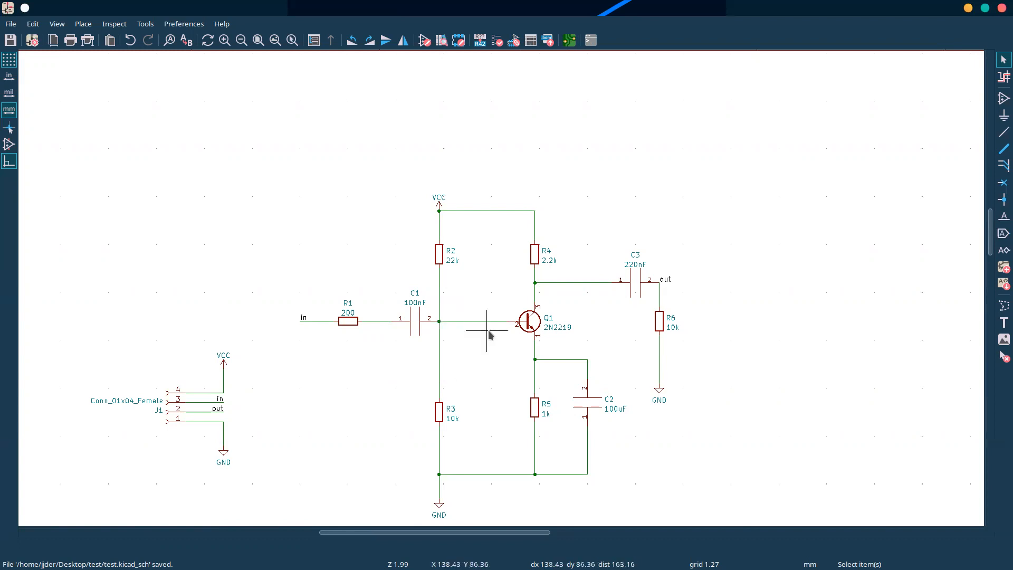
{"action": "scroll", "coordinate": [493, 330], "scroll_direction": "down", "scroll_amount": 3}
{"action": "scroll", "coordinate": [502, 288], "scroll_direction": "up", "scroll_amount": 5}
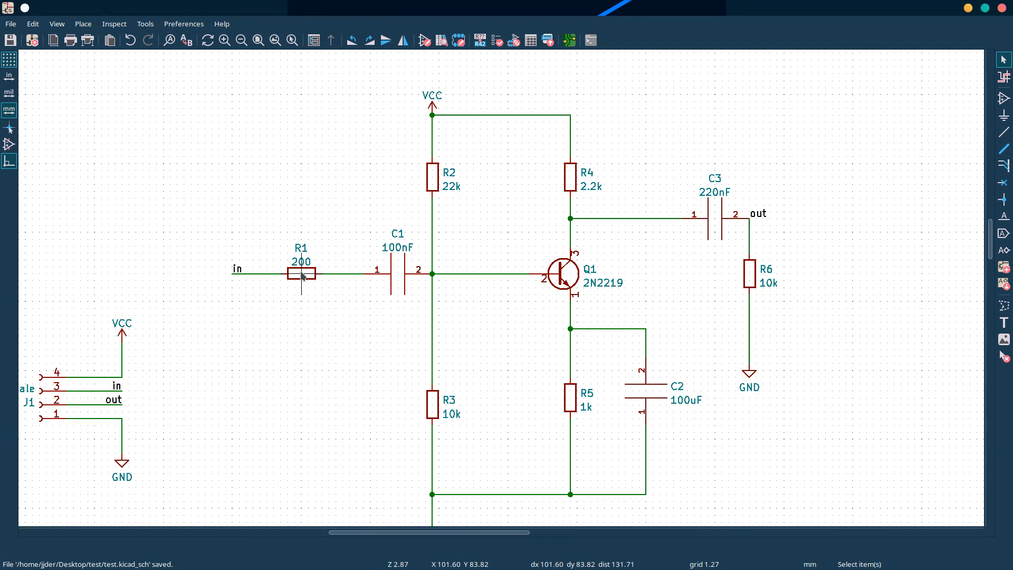
- Start footprint assignment, filter footprints by the symbol's keywords instead of by library, and list the candidates for resistor R1 in a wider column
{"action": "left_click", "coordinate": [514, 41]}
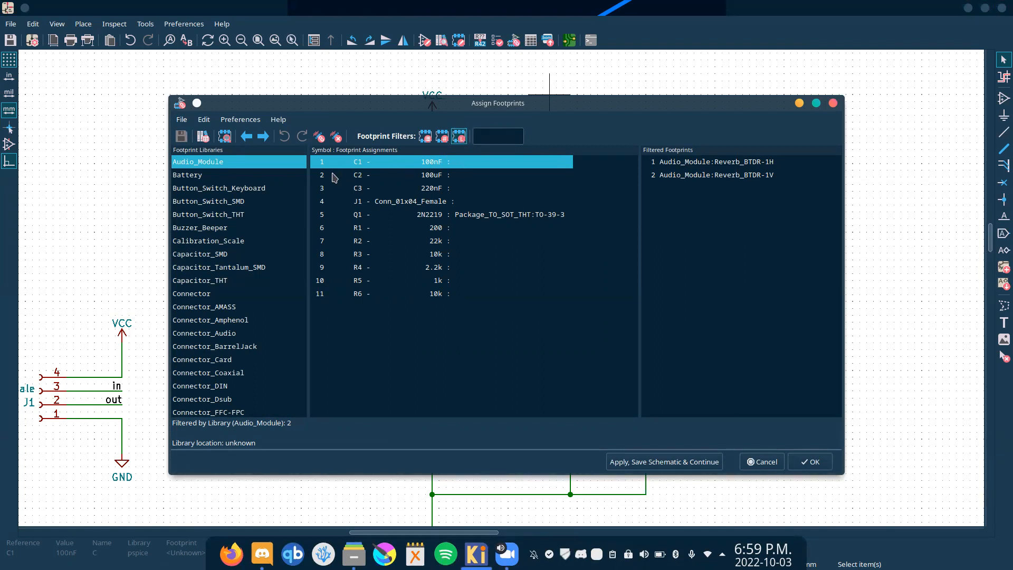
{"action": "left_click", "coordinate": [427, 139]}
{"action": "left_click", "coordinate": [429, 141]}
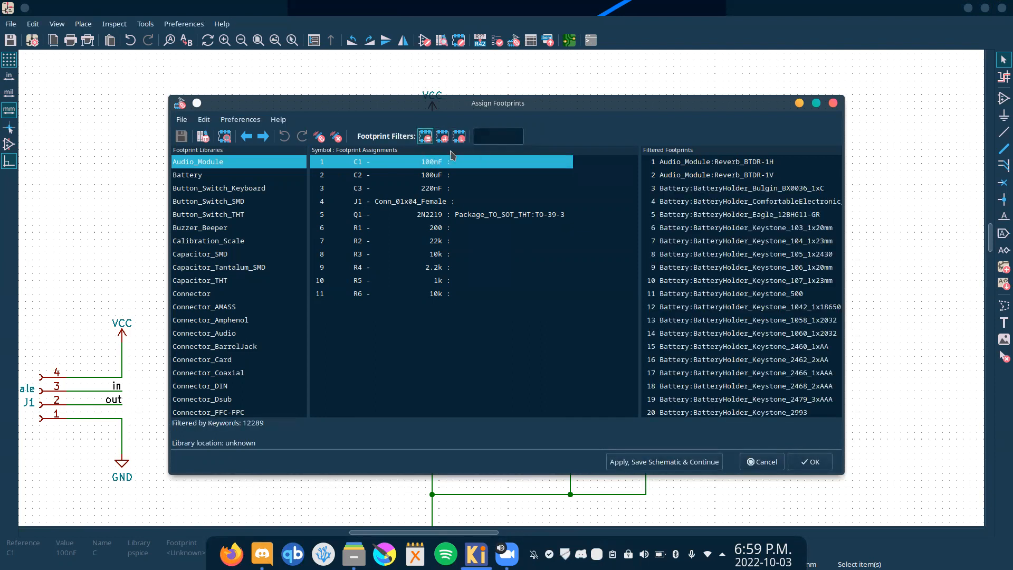
{"action": "left_click", "coordinate": [363, 232]}
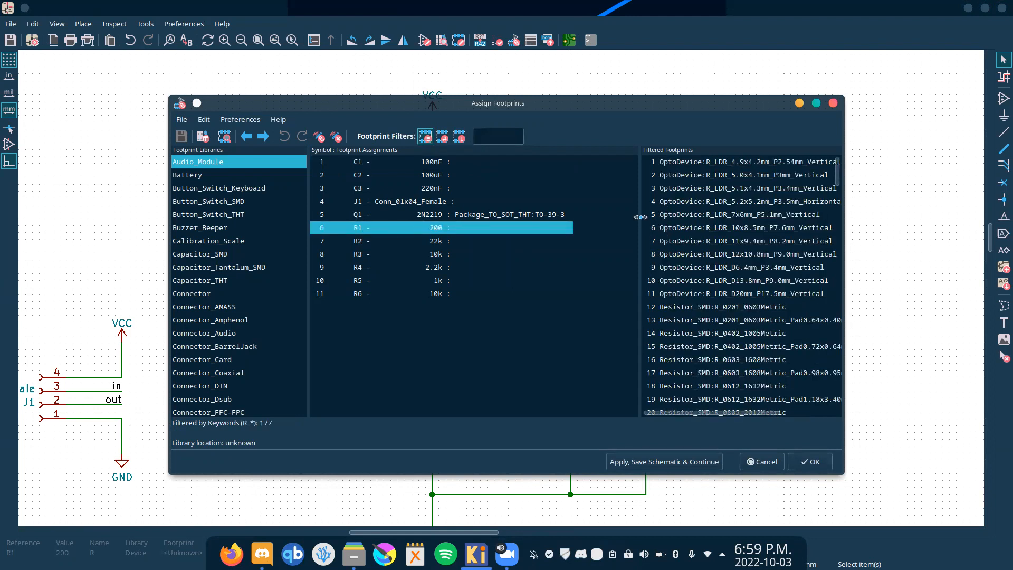
{"action": "left_click_drag", "start_coordinate": [640, 217], "coordinate": [582, 217]}
- Browse the footprint candidates for R1 and select Resistor_SMD:R_0805_2012Metric for inspection
{"action": "scroll", "coordinate": [737, 312], "scroll_direction": "down", "scroll_amount": 4}
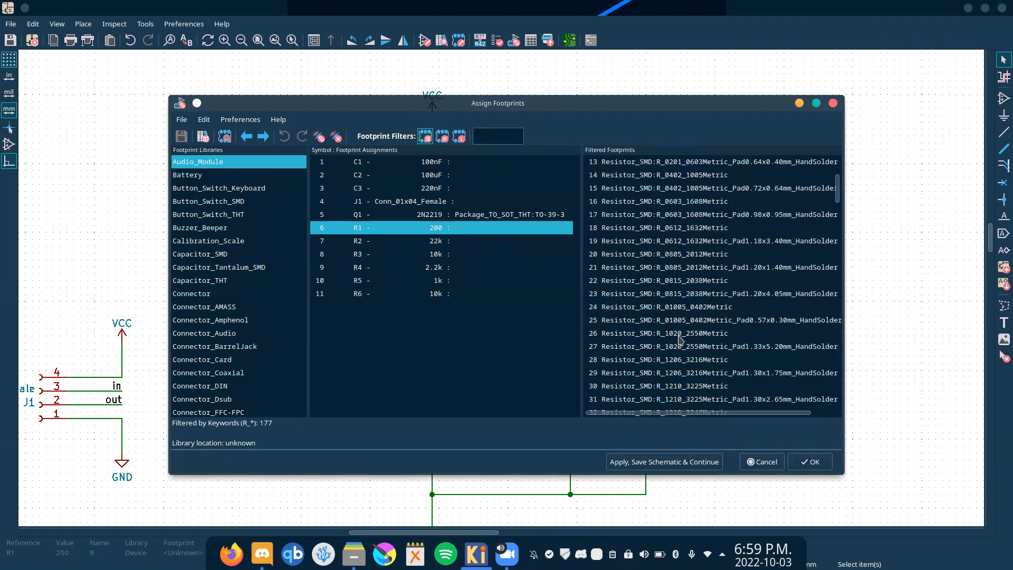
{"action": "scroll", "coordinate": [681, 340], "scroll_direction": "up", "scroll_amount": 4}
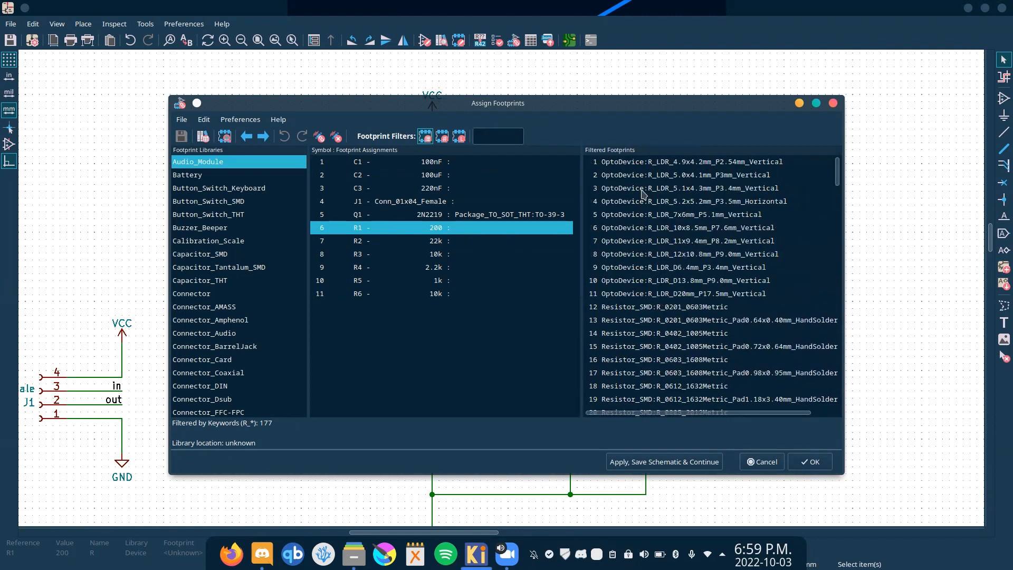
{"action": "scroll", "coordinate": [641, 196], "scroll_direction": "down", "scroll_amount": 20}
{"action": "scroll", "coordinate": [637, 259], "scroll_direction": "down", "scroll_amount": 6}
{"action": "scroll", "coordinate": [637, 259], "scroll_direction": "up", "scroll_amount": 20}
{"action": "scroll", "coordinate": [637, 258], "scroll_direction": "down", "scroll_amount": 4}
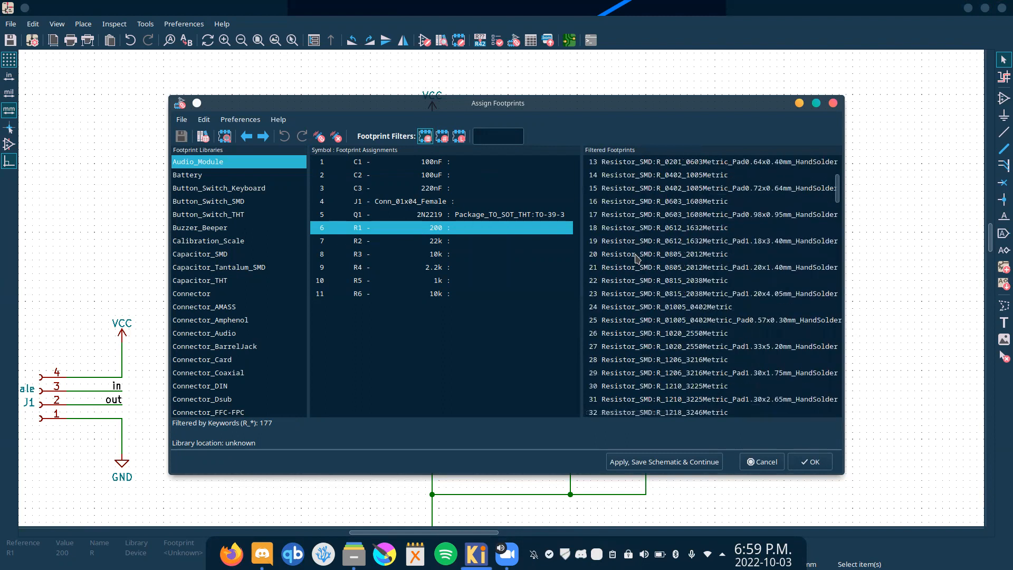
{"action": "left_click", "coordinate": [635, 255]}
{"action": "scroll", "coordinate": [658, 285], "scroll_direction": "down", "scroll_amount": 1}
{"action": "scroll", "coordinate": [660, 287], "scroll_direction": "up", "scroll_amount": 1}
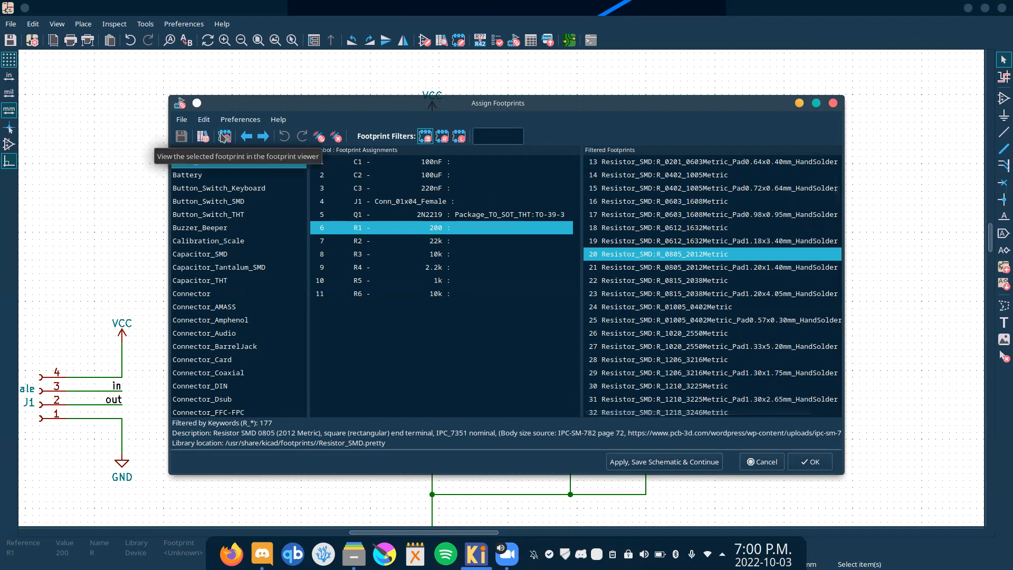
- Preview the R_0805_2012Metric footprint and examine its pads and outline at different scales
{"action": "left_click", "coordinate": [225, 139]}
{"action": "scroll", "coordinate": [611, 281], "scroll_direction": "down", "scroll_amount": 2}
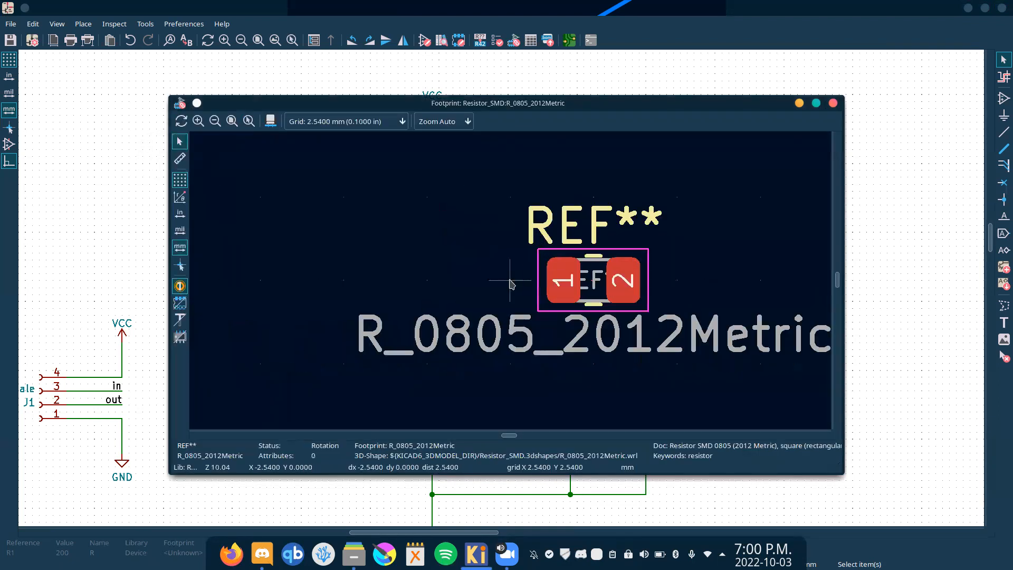
{"action": "scroll", "coordinate": [510, 283], "scroll_direction": "down", "scroll_amount": 2}
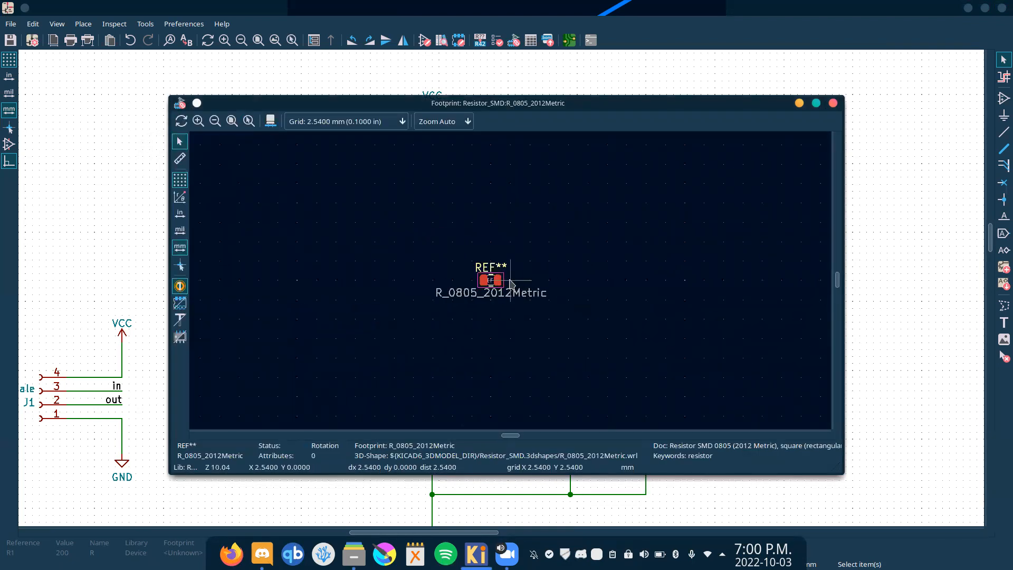
{"action": "scroll", "coordinate": [511, 283], "scroll_direction": "up", "scroll_amount": 4}
{"action": "scroll", "coordinate": [511, 284], "scroll_direction": "down", "scroll_amount": 1}
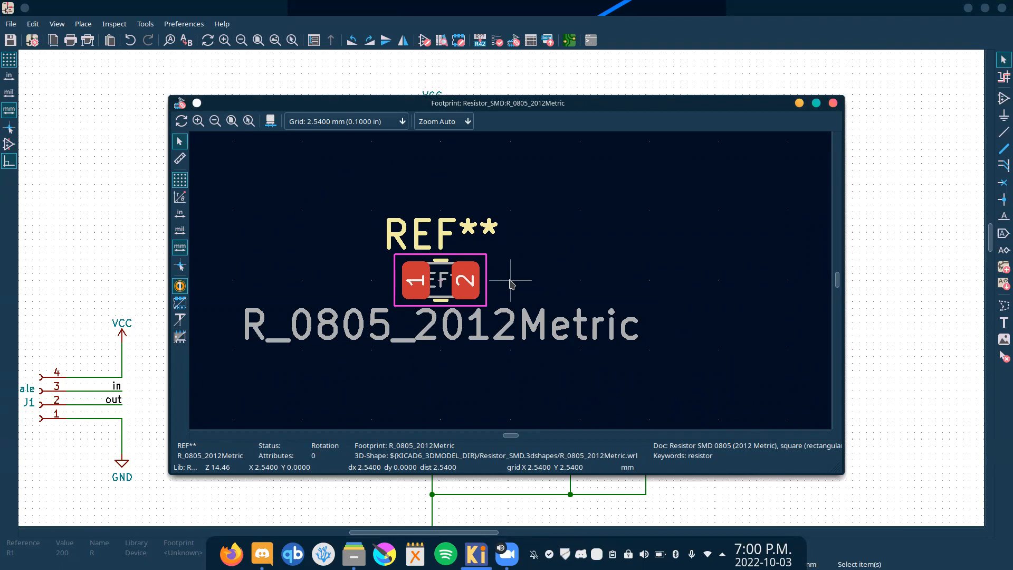
{"action": "scroll", "coordinate": [511, 284], "scroll_direction": "down", "scroll_amount": 1}
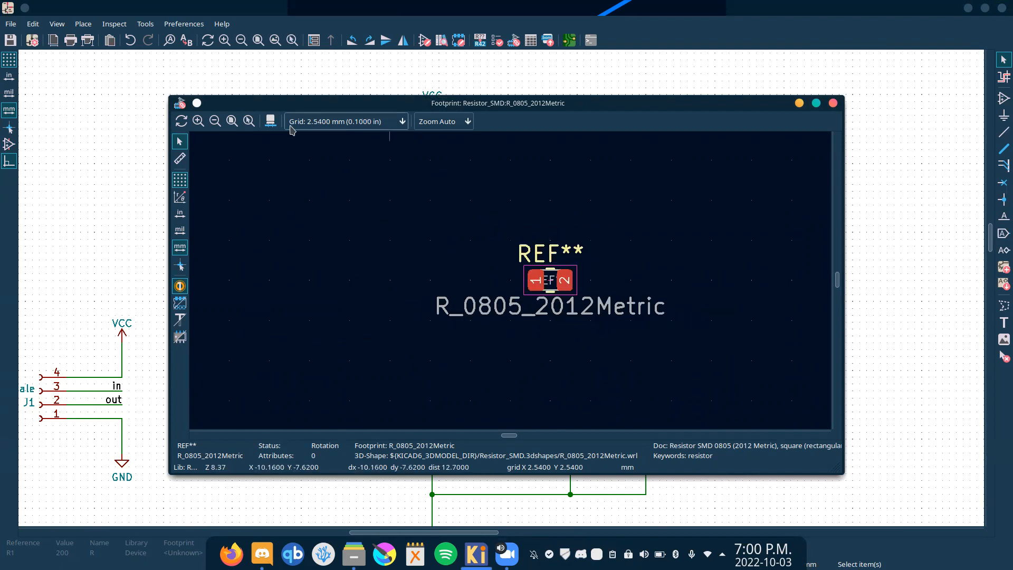
- Examine the 3D model of the R_0805_2012Metric footprint from several angles, and close the 3D and footprint previews
{"action": "left_click", "coordinate": [270, 121]}
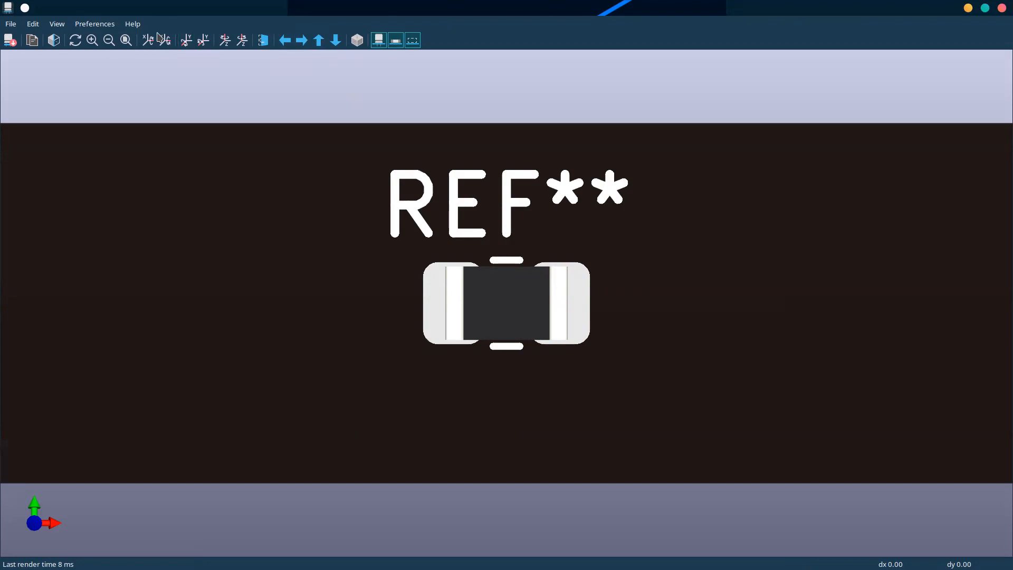
{"action": "left_click", "coordinate": [203, 41]}
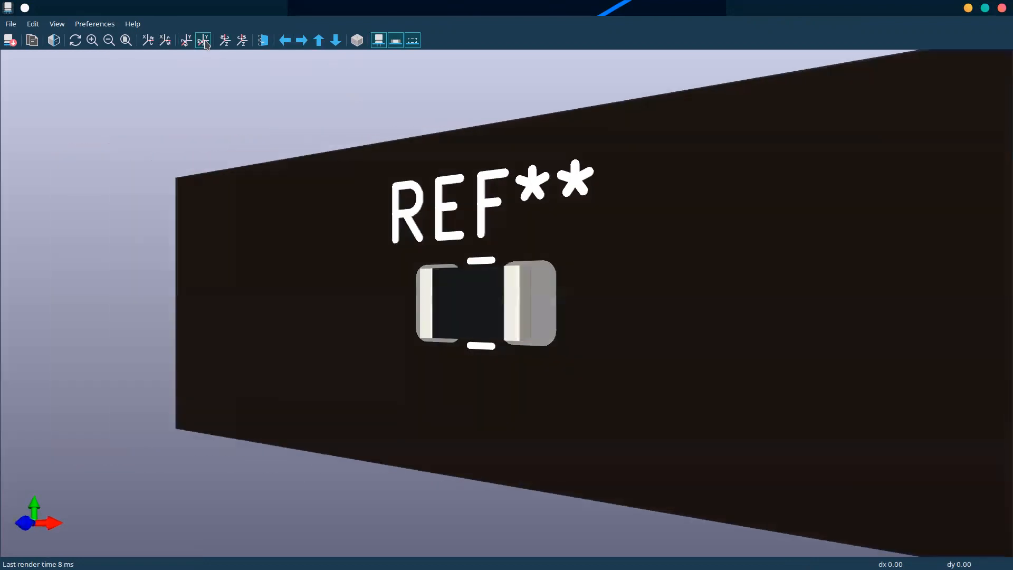
{"action": "left_click", "coordinate": [188, 42]}
{"action": "left_click", "coordinate": [227, 42]}
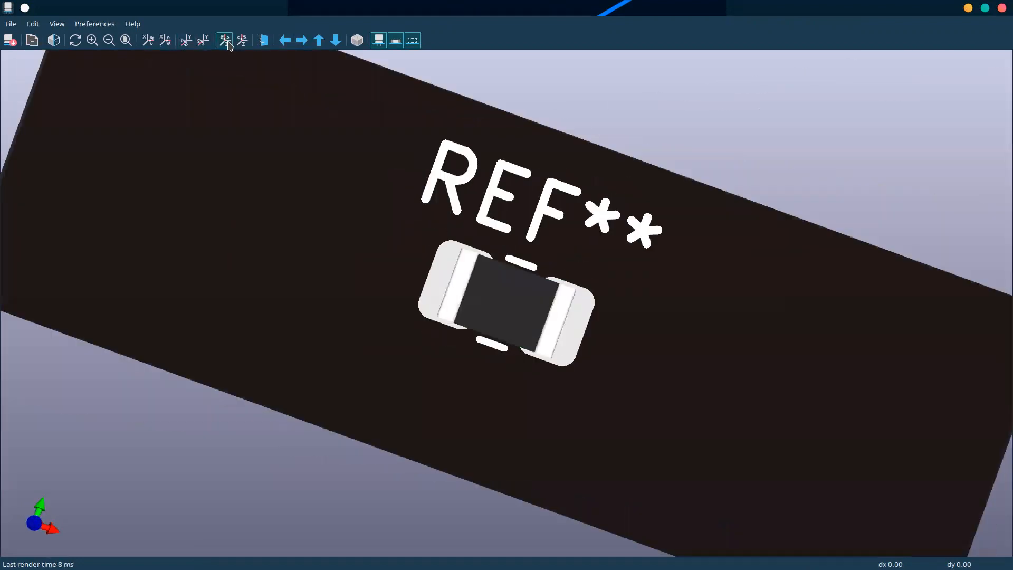
{"action": "left_click", "coordinate": [153, 44]}
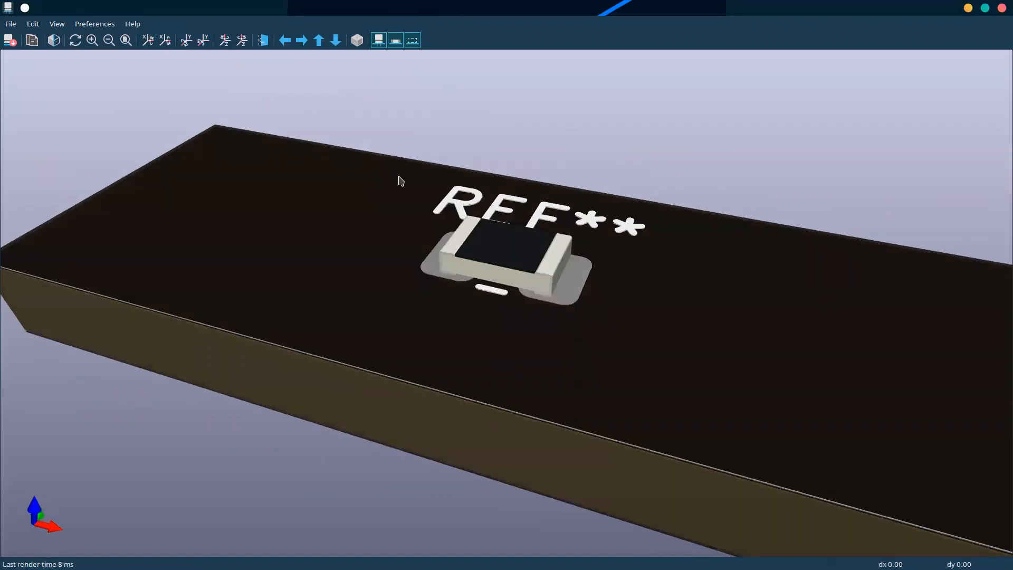
{"action": "scroll", "coordinate": [583, 281], "scroll_direction": "down", "scroll_amount": 4}
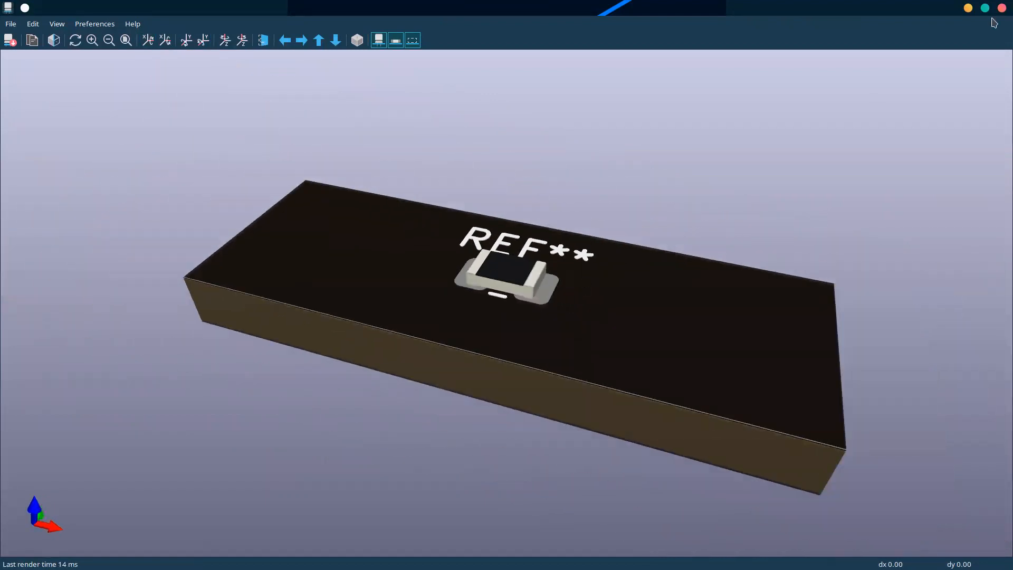
{"action": "left_click", "coordinate": [1001, 9]}
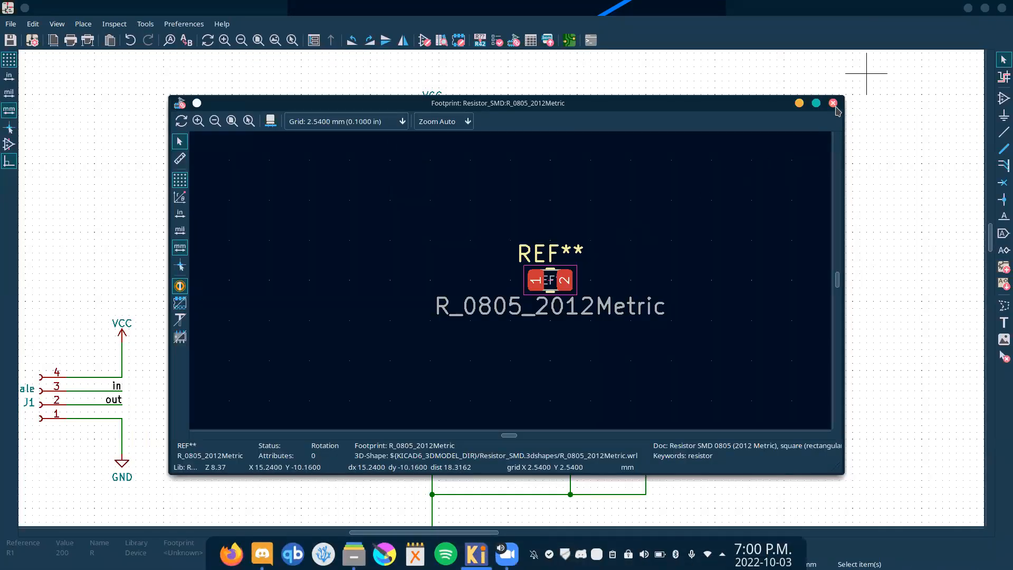
{"action": "left_click", "coordinate": [833, 103]}
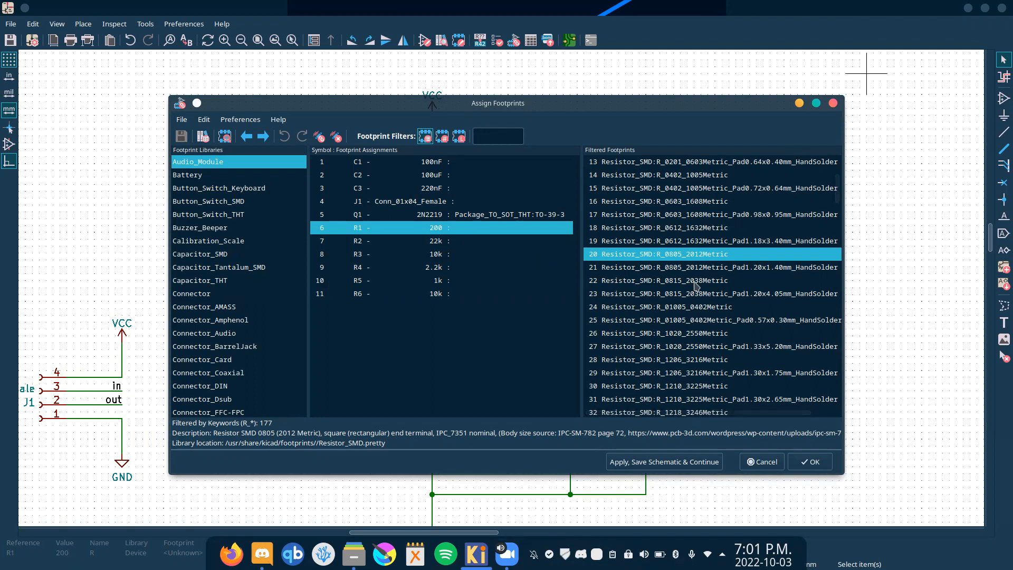
- Widen the footprint assignment window and its candidate list, and compare the SMD resistor footprints around the 0805 size
{"action": "left_click_drag", "start_coordinate": [844, 258], "coordinate": [904, 256]}
{"action": "left_click_drag", "start_coordinate": [639, 279], "coordinate": [588, 284]}
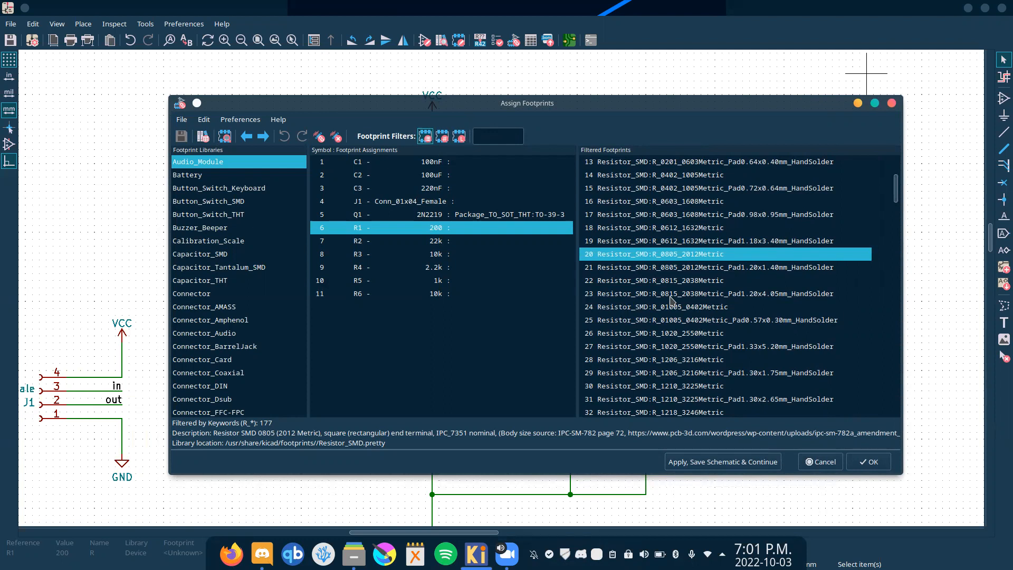
{"action": "scroll", "coordinate": [738, 325], "scroll_direction": "down", "scroll_amount": 9}
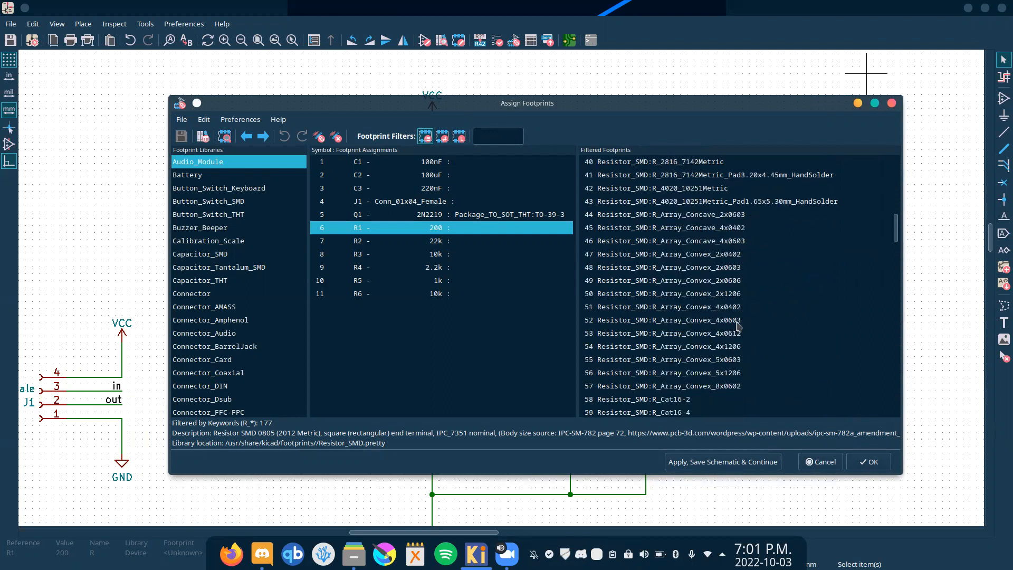
{"action": "scroll", "coordinate": [738, 325], "scroll_direction": "up", "scroll_amount": 7}
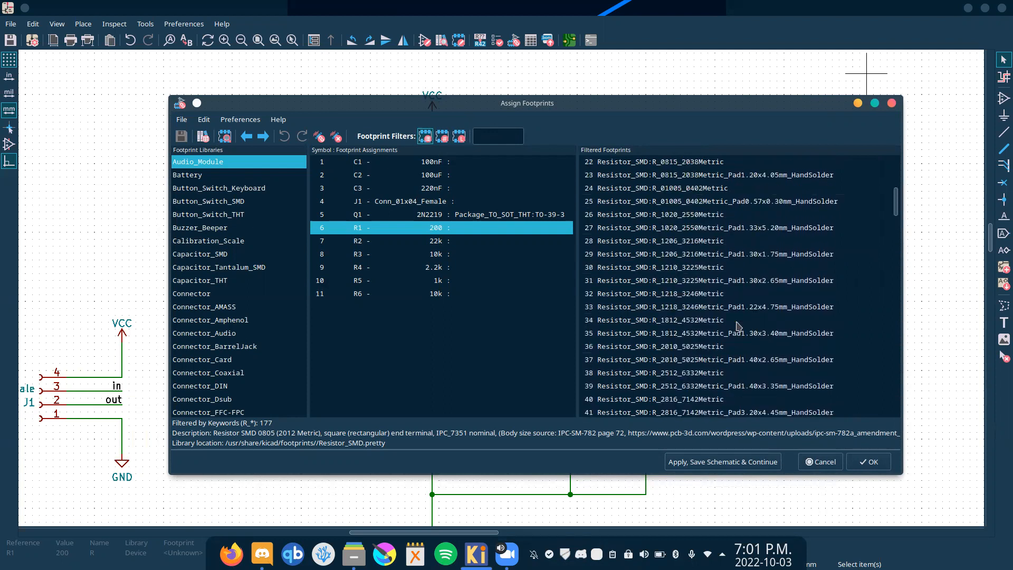
{"action": "scroll", "coordinate": [738, 325], "scroll_direction": "up", "scroll_amount": 5}
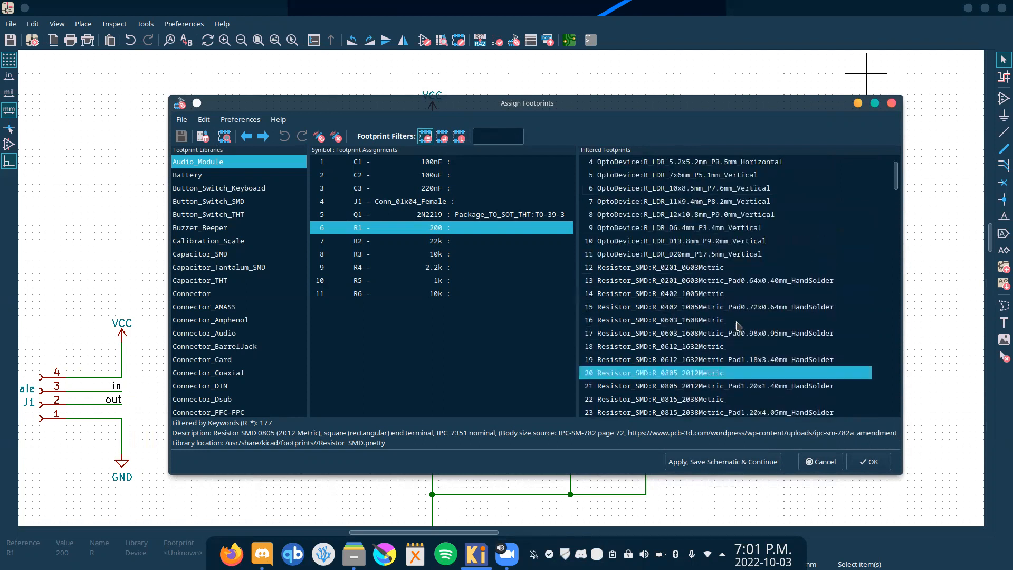
{"action": "scroll", "coordinate": [738, 325], "scroll_direction": "down", "scroll_amount": 2}
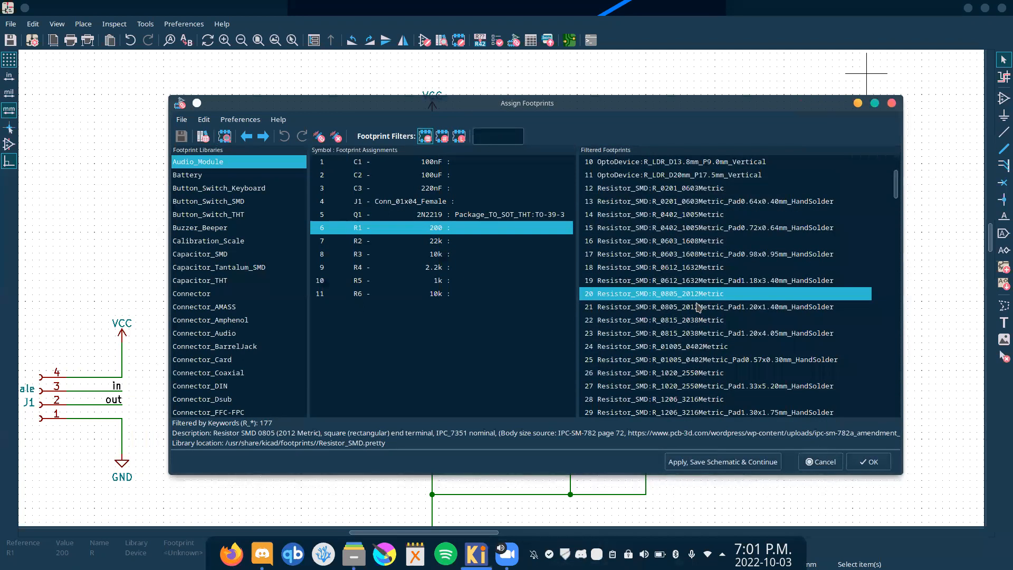
{"action": "scroll", "coordinate": [696, 309], "scroll_direction": "down", "scroll_amount": 1}
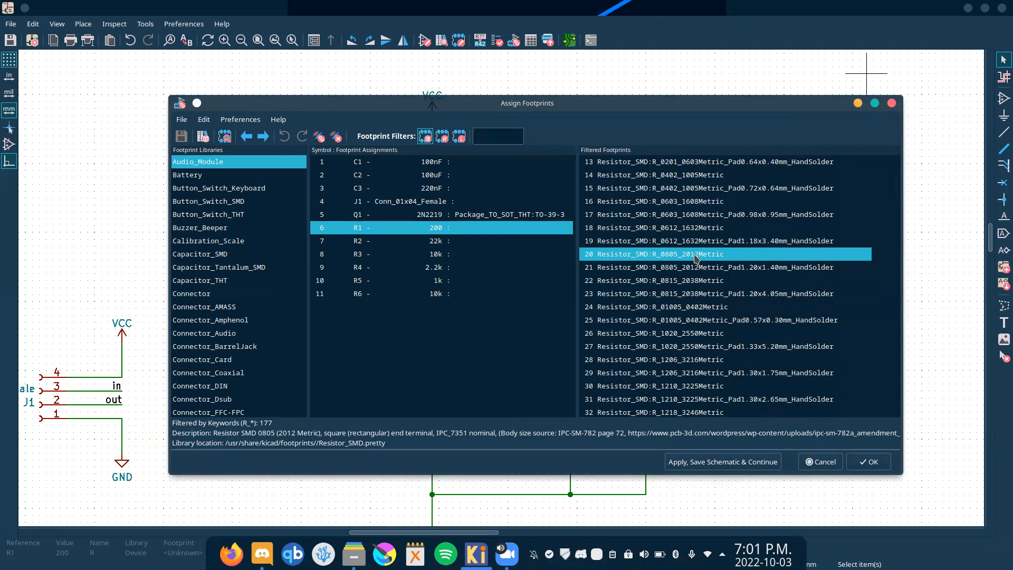
- Assign the footprint Resistor_SMD:R_0805_2012Metric_Pad1.20x1.40mm_HandSolder to resistor R1
{"action": "left_click", "coordinate": [752, 273]}
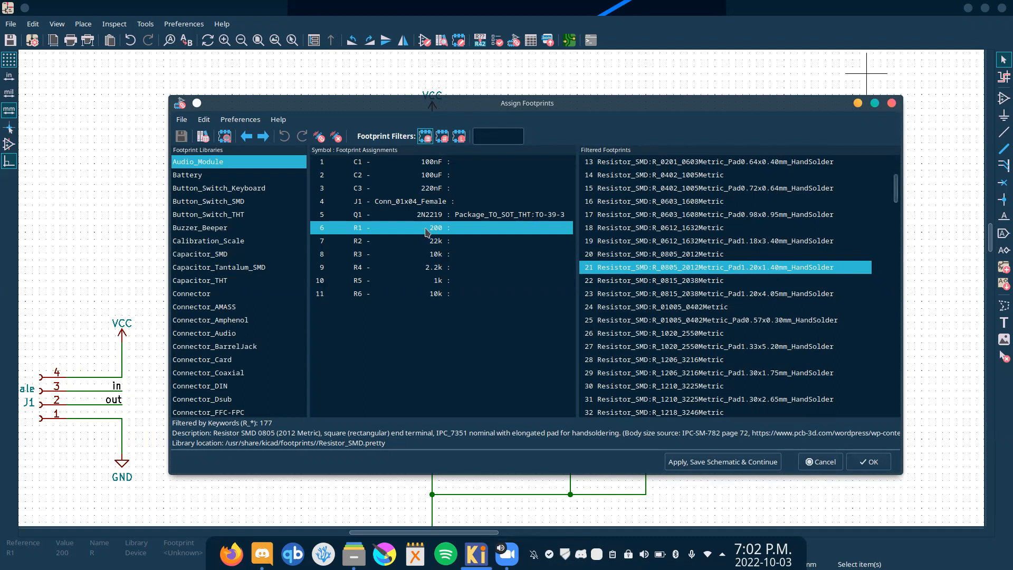
{"action": "double_click", "coordinate": [707, 267]}
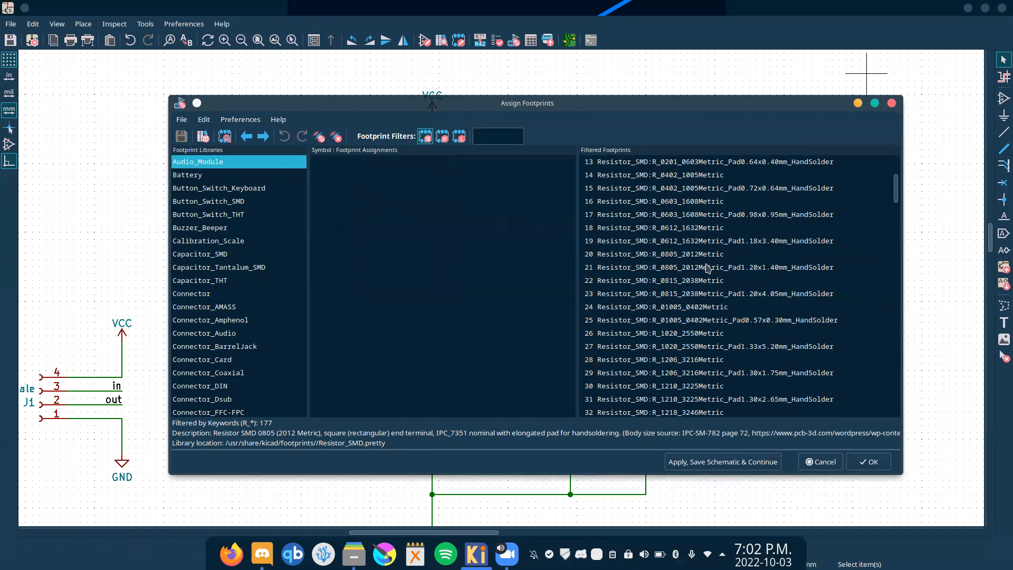
{"action": "left_click", "coordinate": [534, 230]}
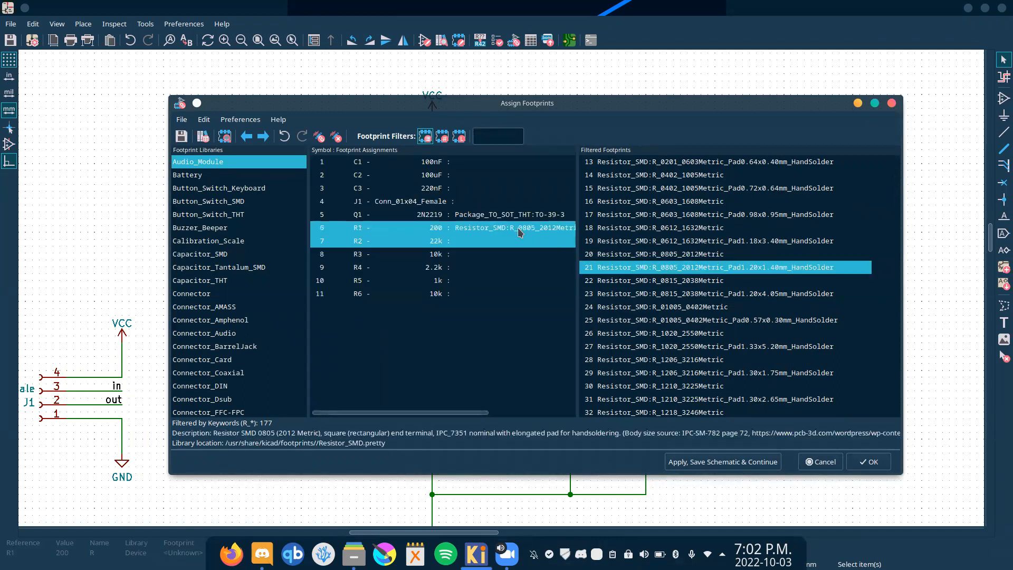
- Copy the footprint assignment of R1 and paste it to resistors R2 through R6
{"action": "left_click", "coordinate": [508, 327]}
{"action": "left_click", "coordinate": [515, 230]}
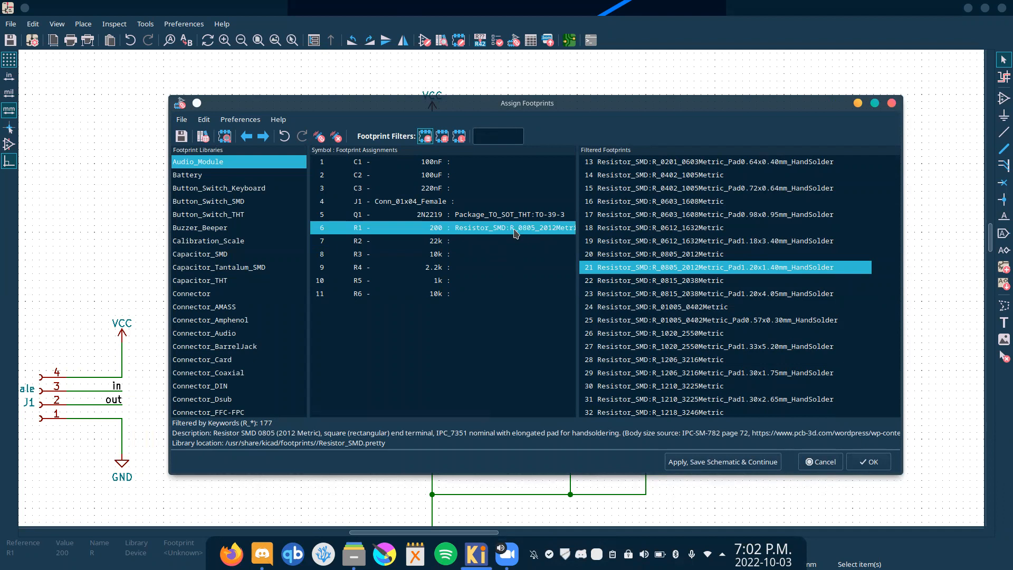
{"action": "left_click", "coordinate": [484, 243]}
{"action": "left_click", "coordinate": [477, 298], "text": "shift"}
{"action": "key", "text": "ctrl+v"}
{"action": "left_click", "coordinate": [467, 333]}
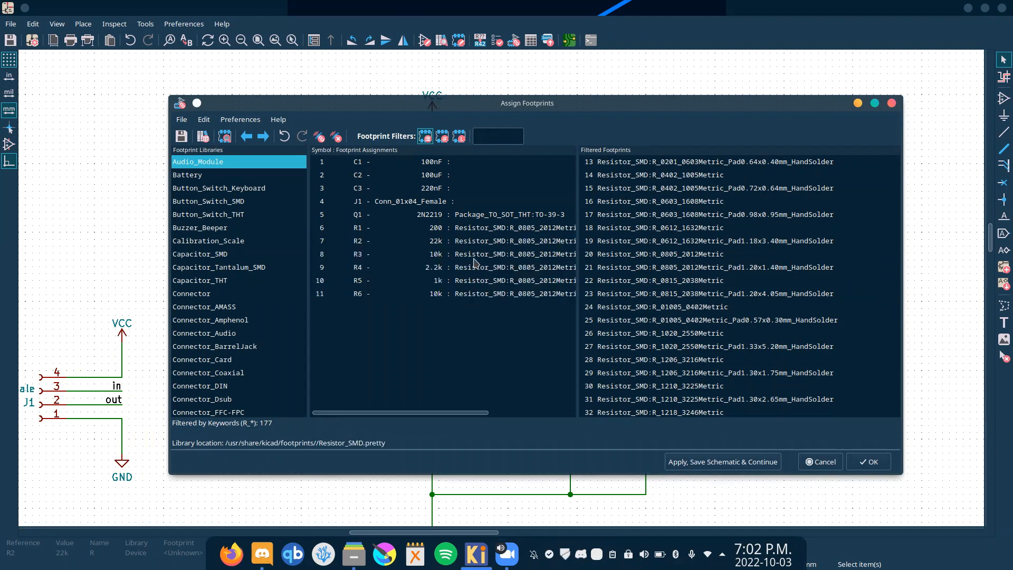
- Assign the footprint Capacitor_THT:CP_Axial_L29.0mm_D10.0mm_P35.00mm_Horizontal to capacitor C1
{"action": "left_click", "coordinate": [410, 163]}
{"action": "scroll", "coordinate": [689, 338], "scroll_direction": "down", "scroll_amount": 20}
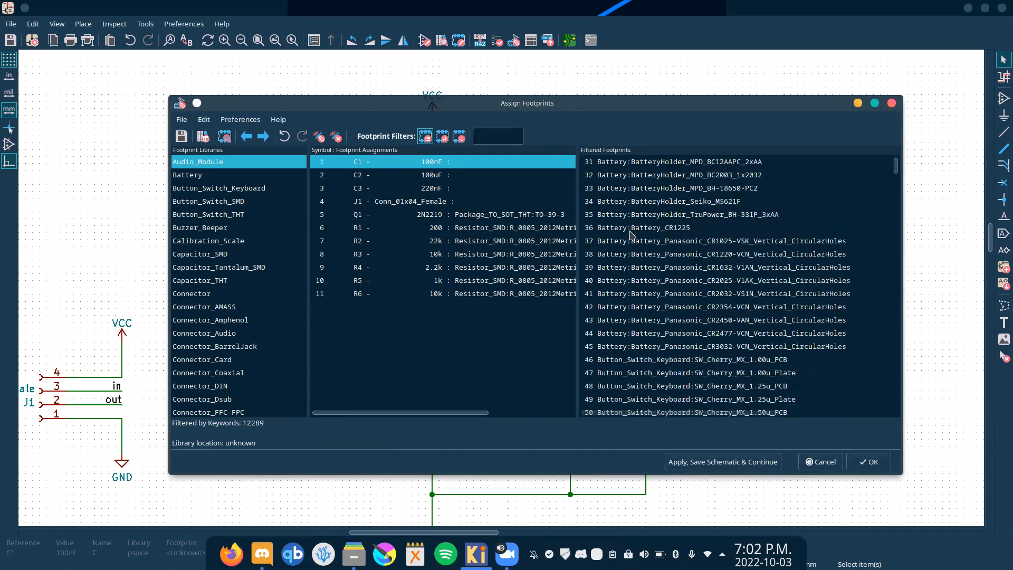
{"action": "scroll", "coordinate": [632, 232], "scroll_direction": "down", "scroll_amount": 20}
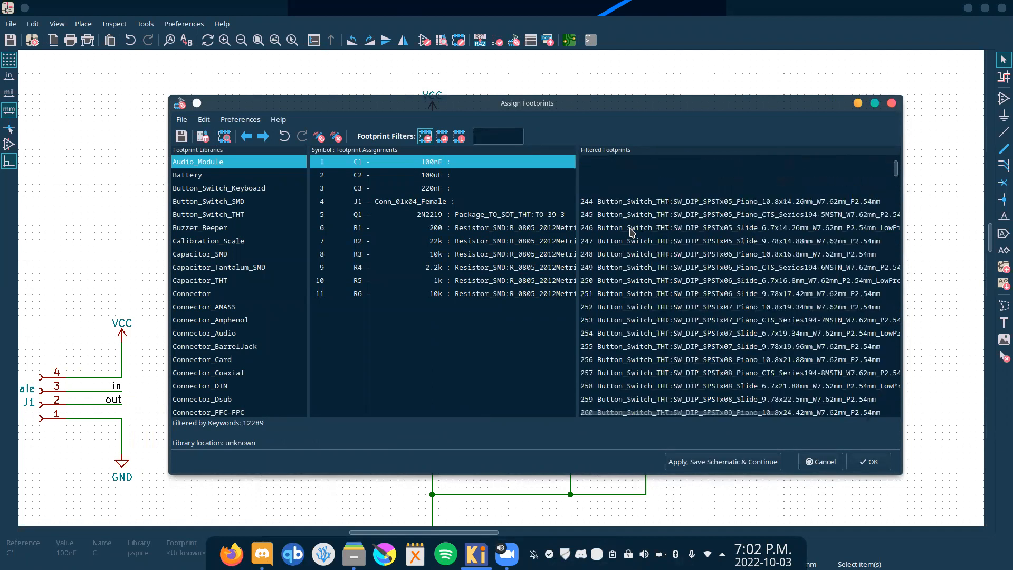
{"action": "scroll", "coordinate": [632, 232], "scroll_direction": "down", "scroll_amount": 15}
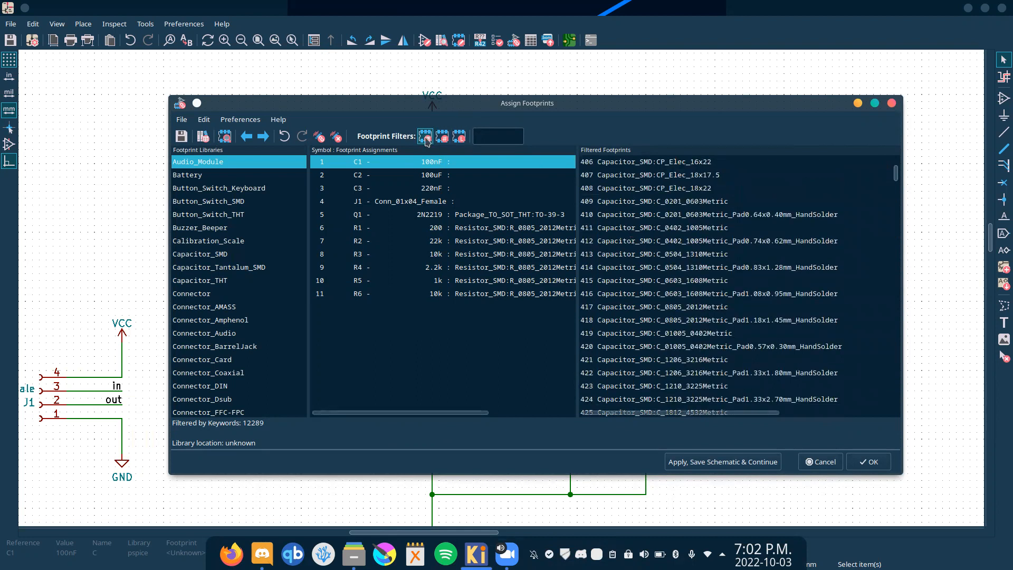
{"action": "scroll", "coordinate": [659, 264], "scroll_direction": "down", "scroll_amount": 19}
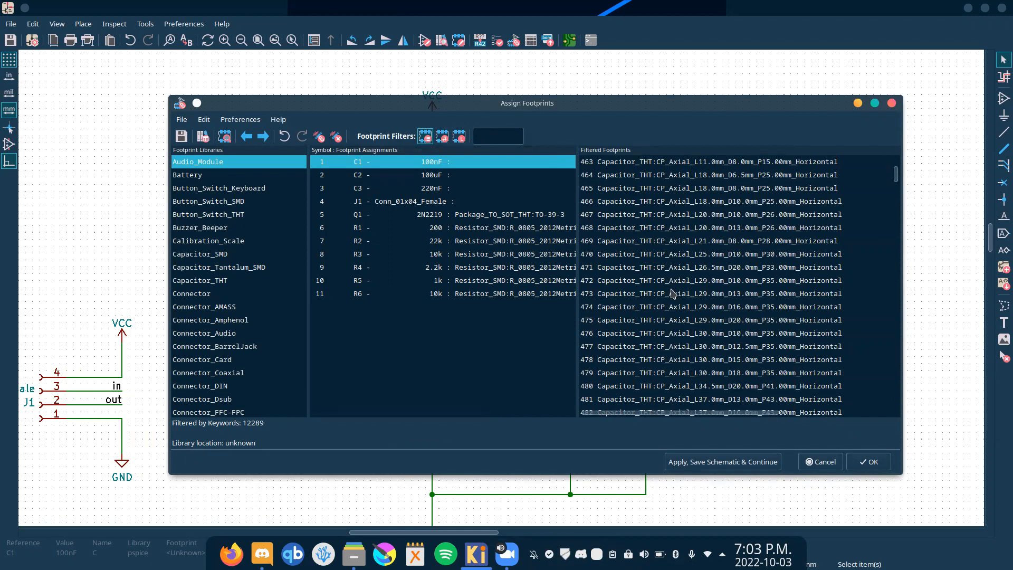
{"action": "double_click", "coordinate": [672, 285]}
- Give capacitors C2 and C3 the same axial through-hole footprint as C1 by copying its assignment
{"action": "left_click", "coordinate": [494, 175], "text": "shift"}
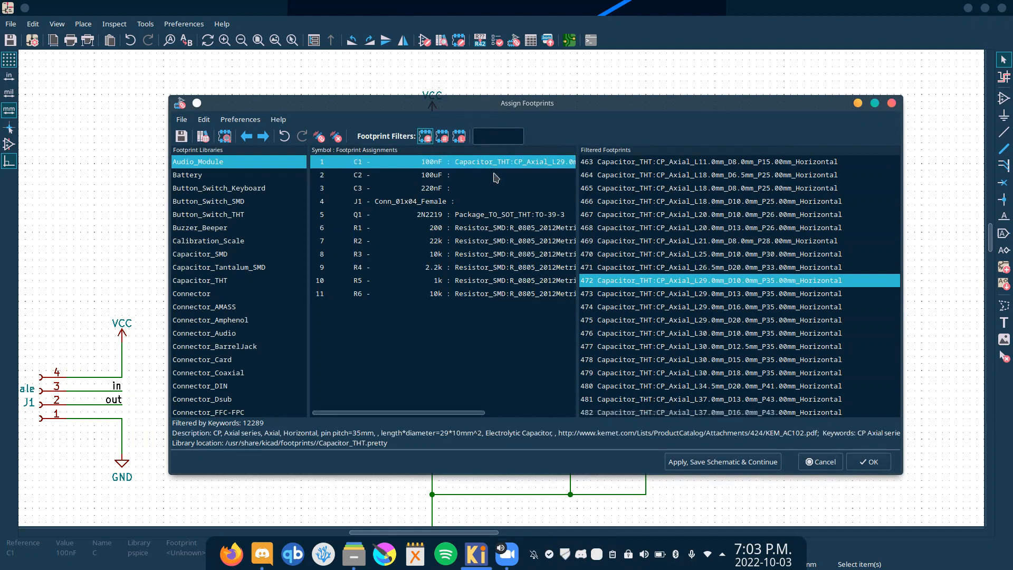
{"action": "left_click", "coordinate": [492, 176]}
{"action": "left_click", "coordinate": [488, 190], "text": "shift"}
{"action": "key", "text": "ctrl+v"}
- Assign the footprint Connector_JST:JST_EH_B4B-EH-A_1x04_P2.50mm_Vertical to connector J1
{"action": "left_click", "coordinate": [476, 204]}
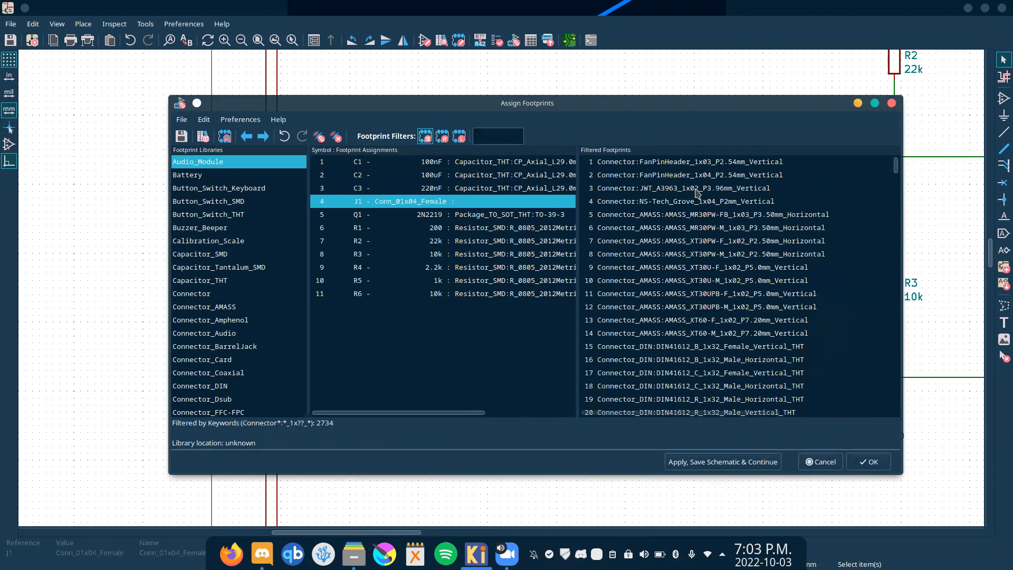
{"action": "scroll", "coordinate": [675, 351], "scroll_direction": "down", "scroll_amount": 1}
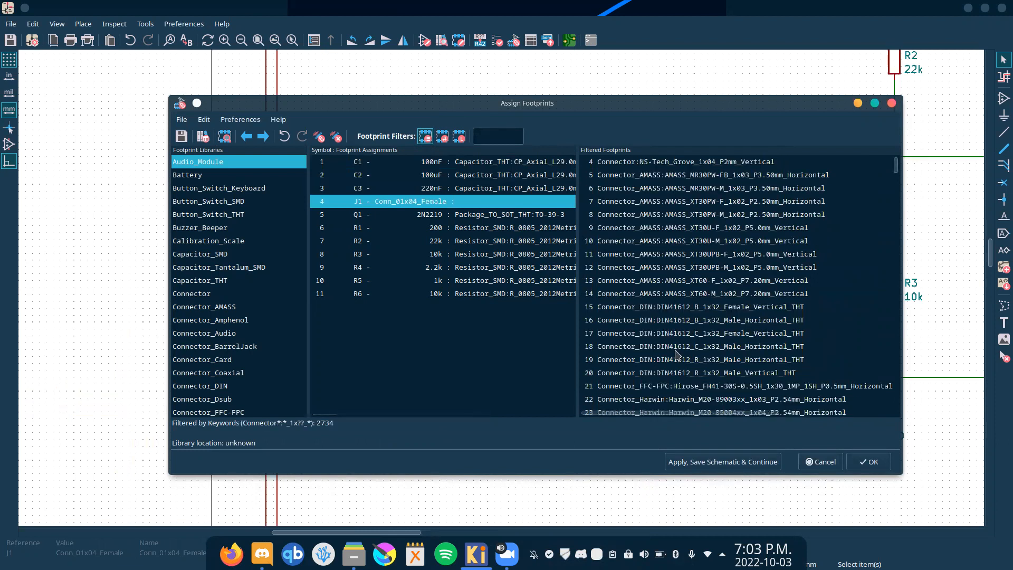
{"action": "scroll", "coordinate": [676, 351], "scroll_direction": "up", "scroll_amount": 1}
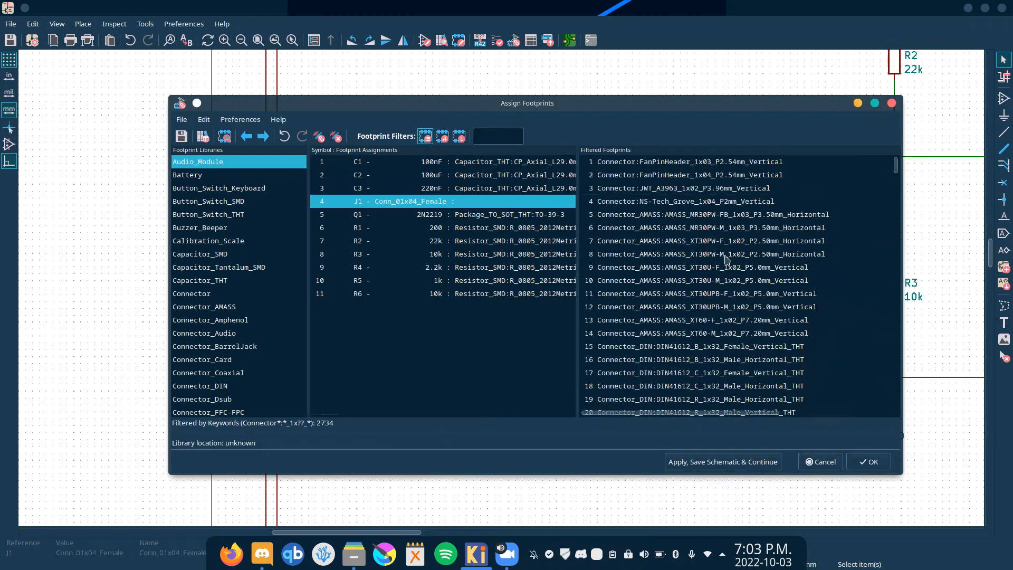
{"action": "scroll", "coordinate": [675, 314], "scroll_direction": "down", "scroll_amount": 1}
{"action": "scroll", "coordinate": [677, 345], "scroll_direction": "down", "scroll_amount": 4}
{"action": "scroll", "coordinate": [676, 348], "scroll_direction": "down", "scroll_amount": 19}
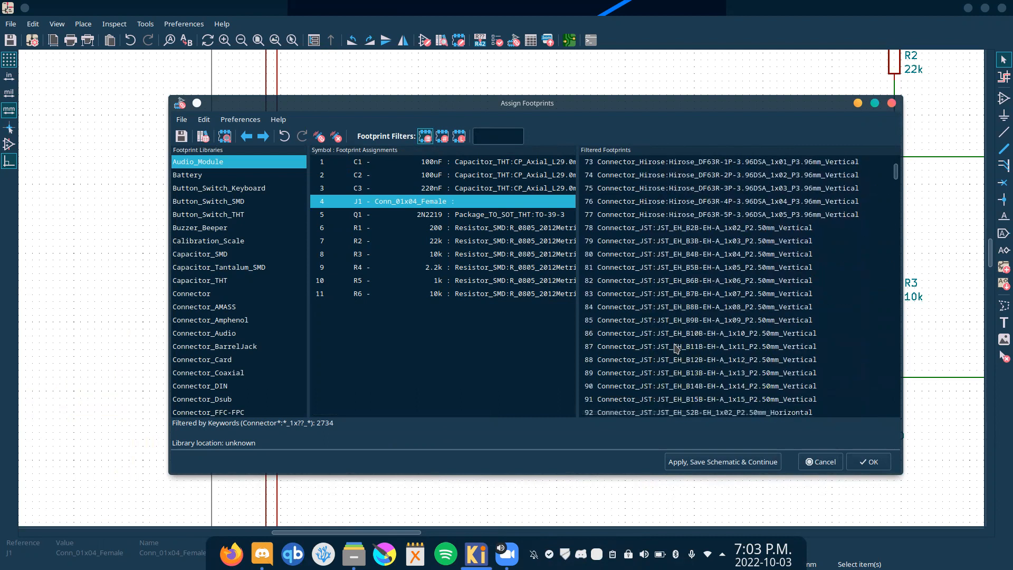
{"action": "scroll", "coordinate": [676, 348], "scroll_direction": "down", "scroll_amount": 1}
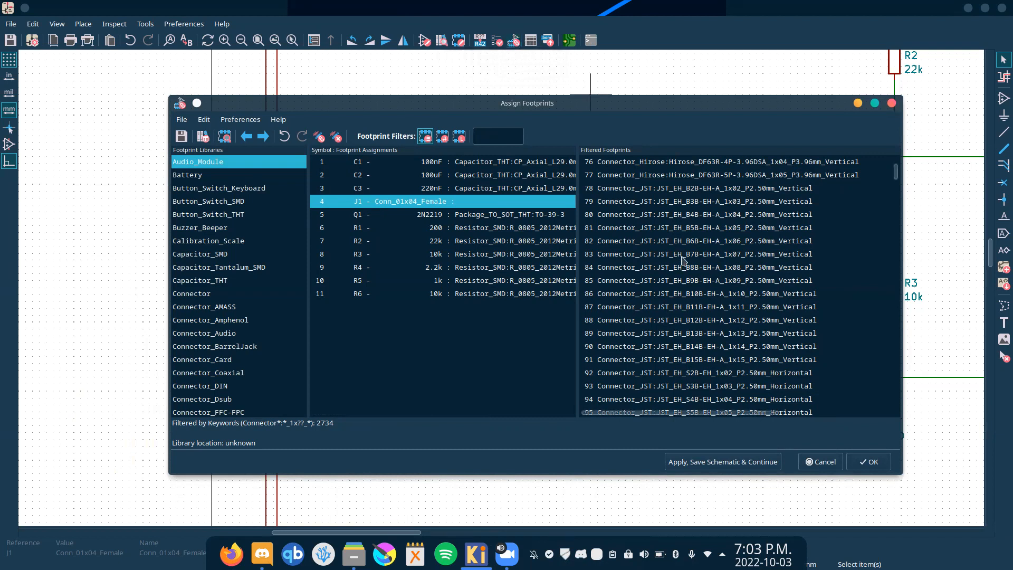
{"action": "double_click", "coordinate": [680, 220]}
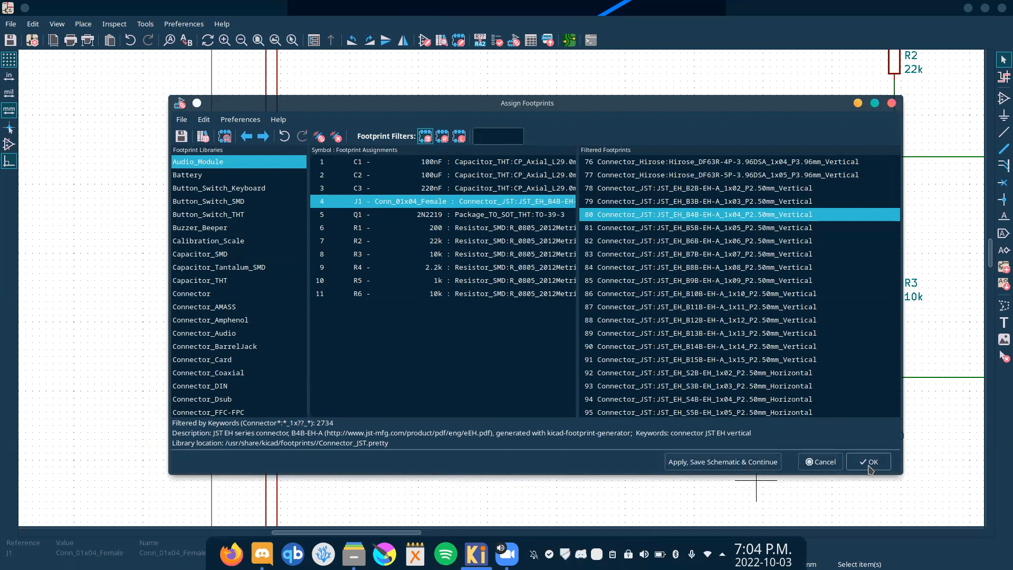
- Apply the footprint assignments, save the schematic, and close the footprint assignment window
{"action": "left_click", "coordinate": [761, 466]}
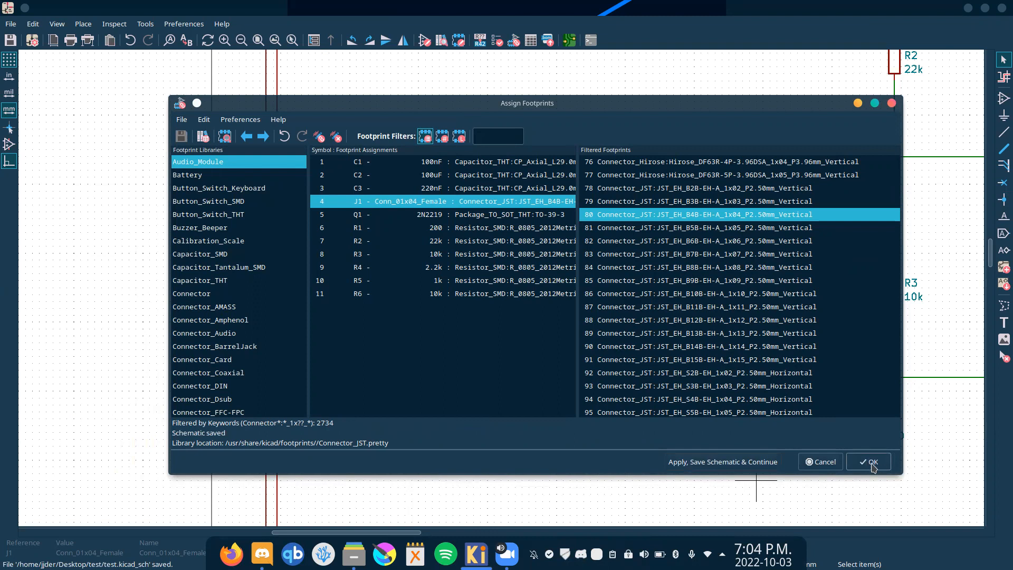
{"action": "left_click", "coordinate": [870, 465]}
{"action": "scroll", "coordinate": [502, 287], "scroll_direction": "down", "scroll_amount": 5}
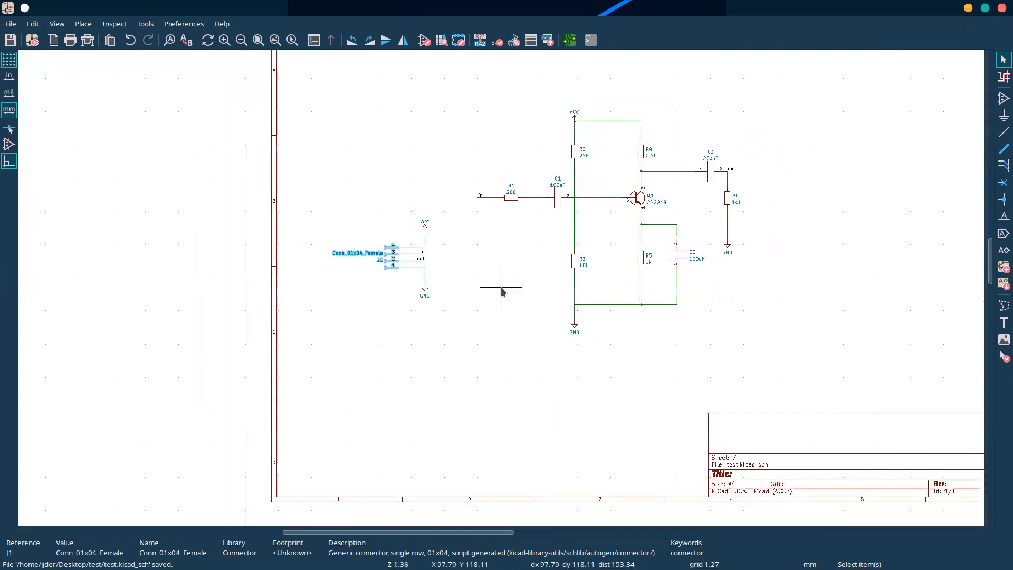
{"action": "scroll", "coordinate": [582, 157], "scroll_direction": "up", "scroll_amount": 2}
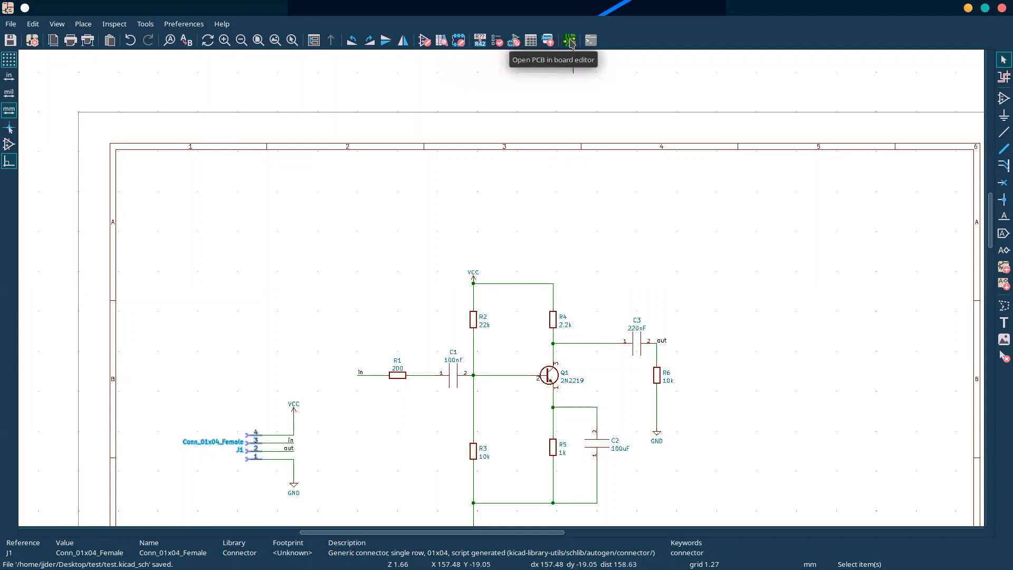
- Run the electrical rules check, review the power pin violations against the schematic, and close the checker
{"action": "left_click", "coordinate": [498, 42]}
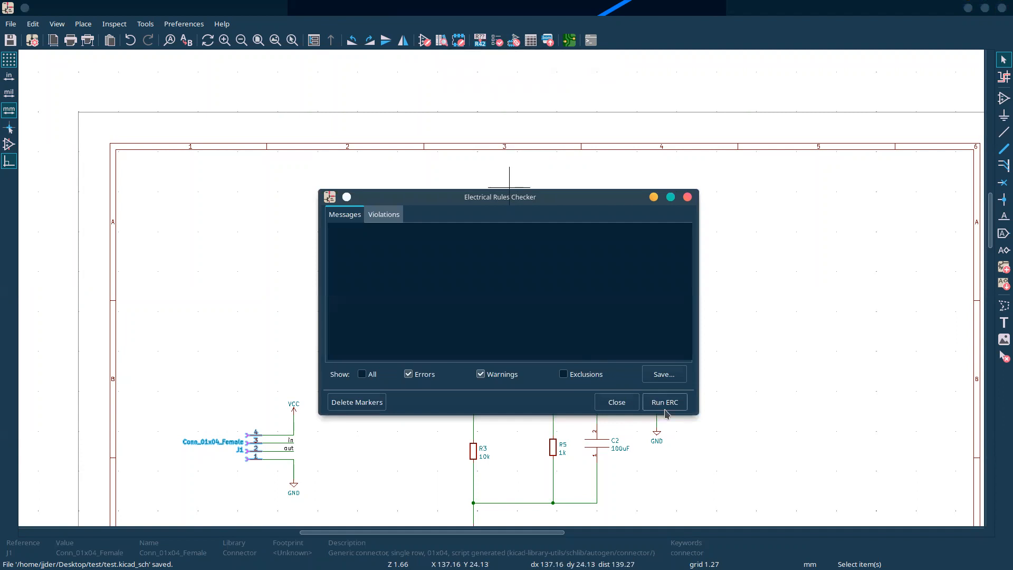
{"action": "left_click", "coordinate": [665, 409]}
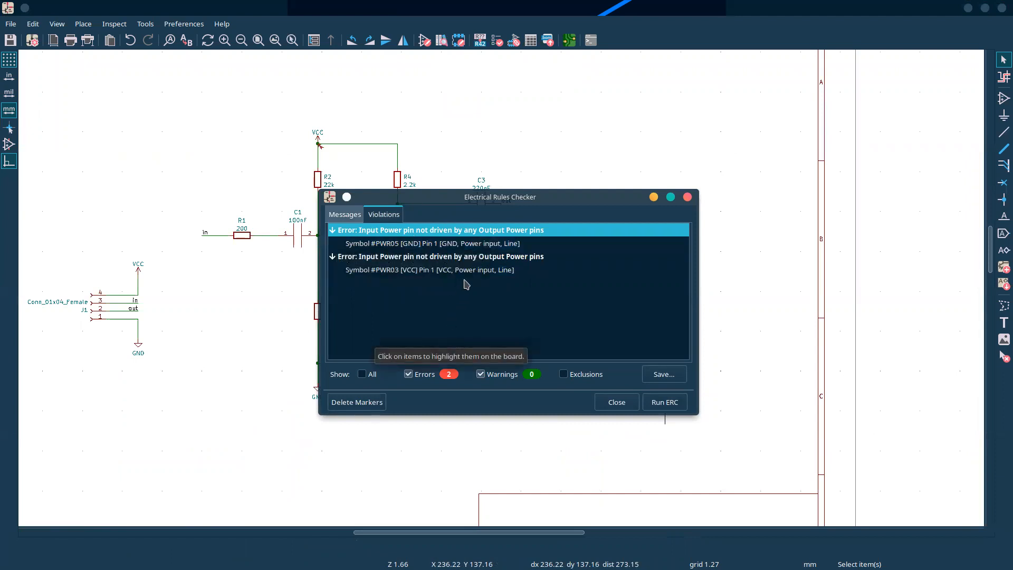
{"action": "left_click", "coordinate": [471, 244]}
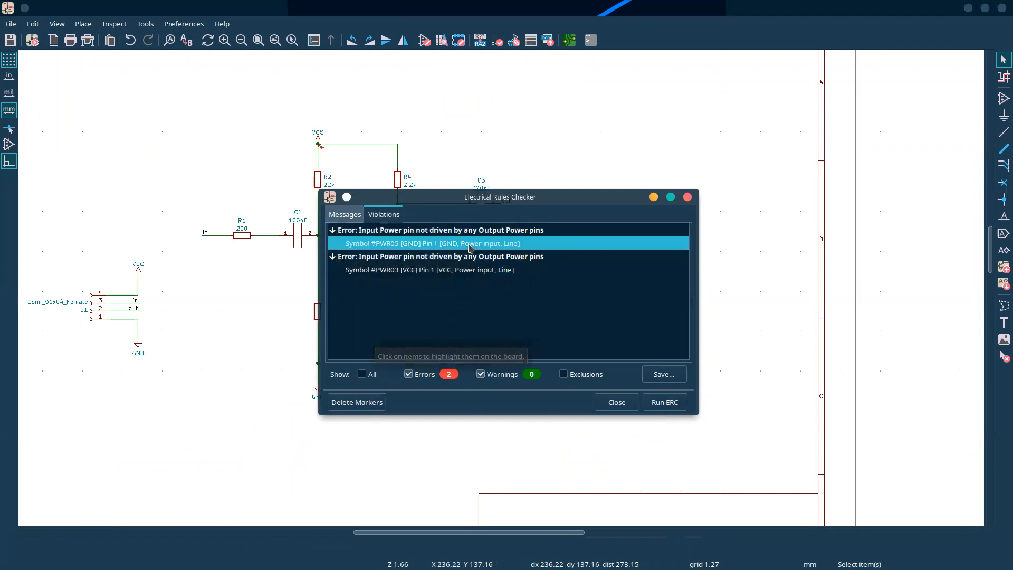
{"action": "left_click", "coordinate": [496, 201]}
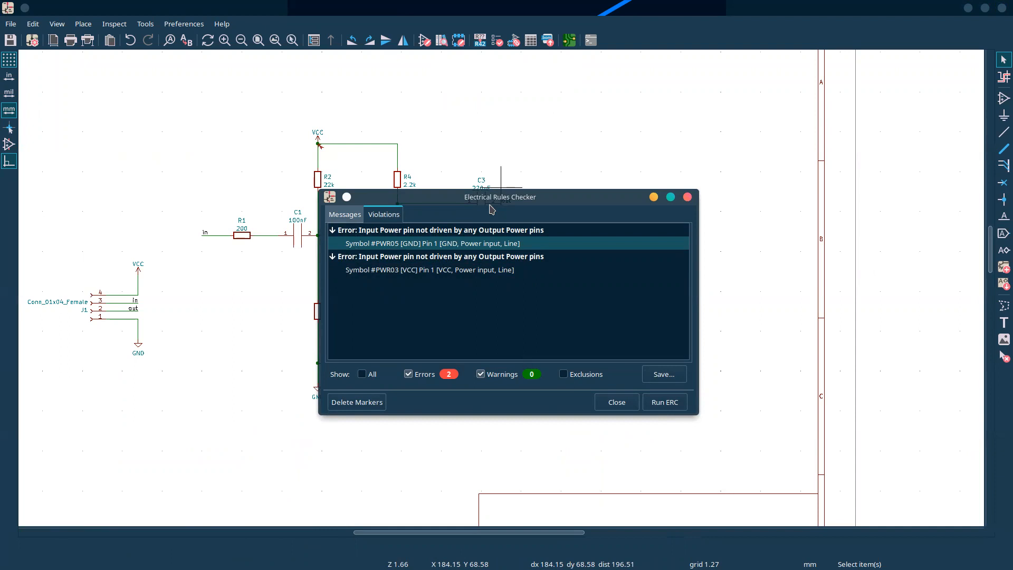
{"action": "left_click_drag", "start_coordinate": [498, 200], "coordinate": [693, 96]}
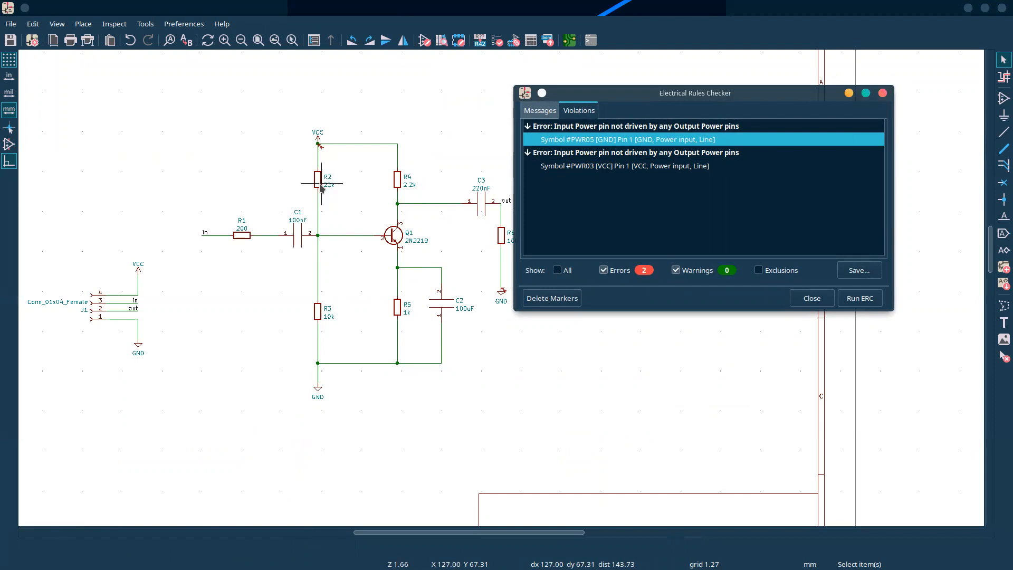
{"action": "left_click_drag", "start_coordinate": [653, 100], "coordinate": [514, 121]}
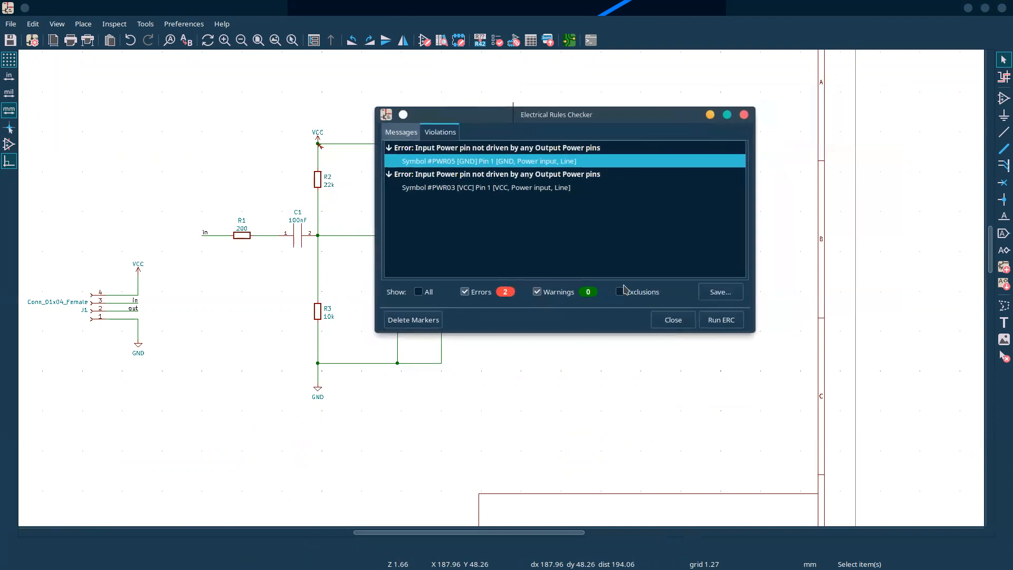
{"action": "left_click", "coordinate": [672, 319]}
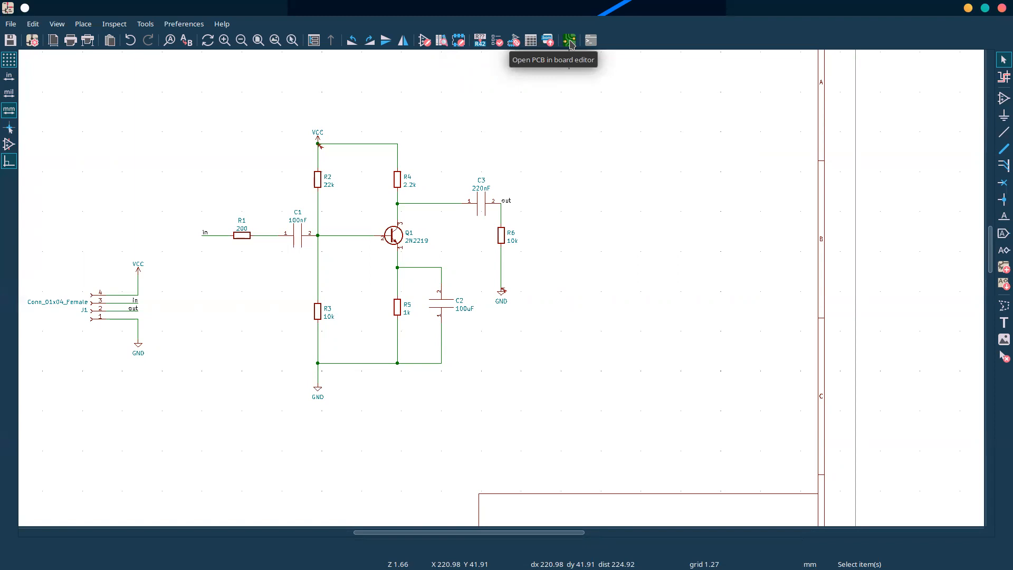
- Open the project's board in the PCB editor
{"action": "left_click", "coordinate": [569, 42]}
{"action": "left_click", "coordinate": [570, 44]}
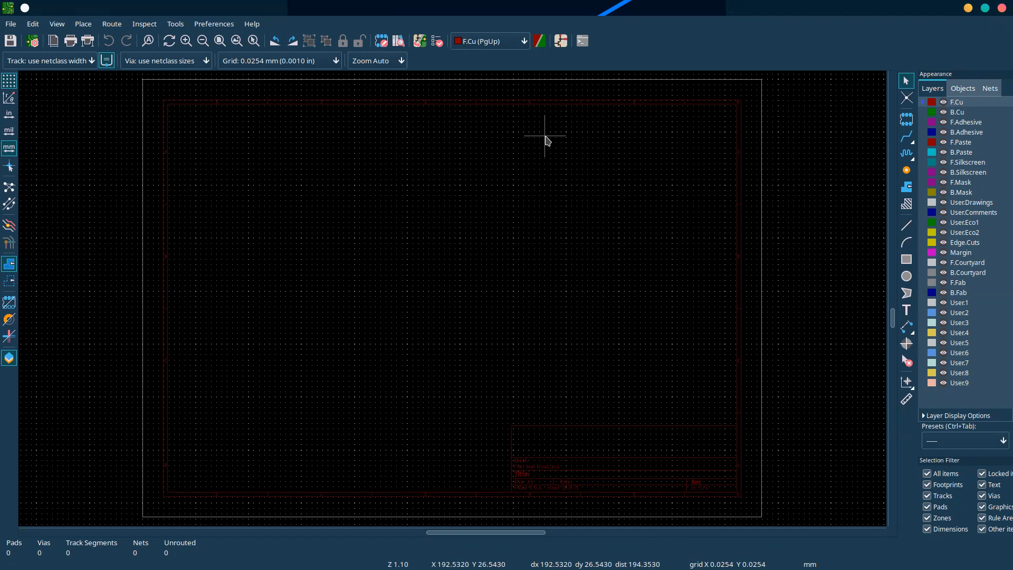
{"action": "scroll", "coordinate": [543, 141], "scroll_direction": "down", "scroll_amount": 2}
{"action": "scroll", "coordinate": [452, 300], "scroll_direction": "up", "scroll_amount": 1}
{"action": "scroll", "coordinate": [452, 298], "scroll_direction": "down", "scroll_amount": 2}
{"action": "scroll", "coordinate": [452, 301], "scroll_direction": "up", "scroll_amount": 1}
{"action": "scroll", "coordinate": [452, 301], "scroll_direction": "up", "scroll_amount": 2}
{"action": "scroll", "coordinate": [452, 300], "scroll_direction": "down", "scroll_amount": 1}
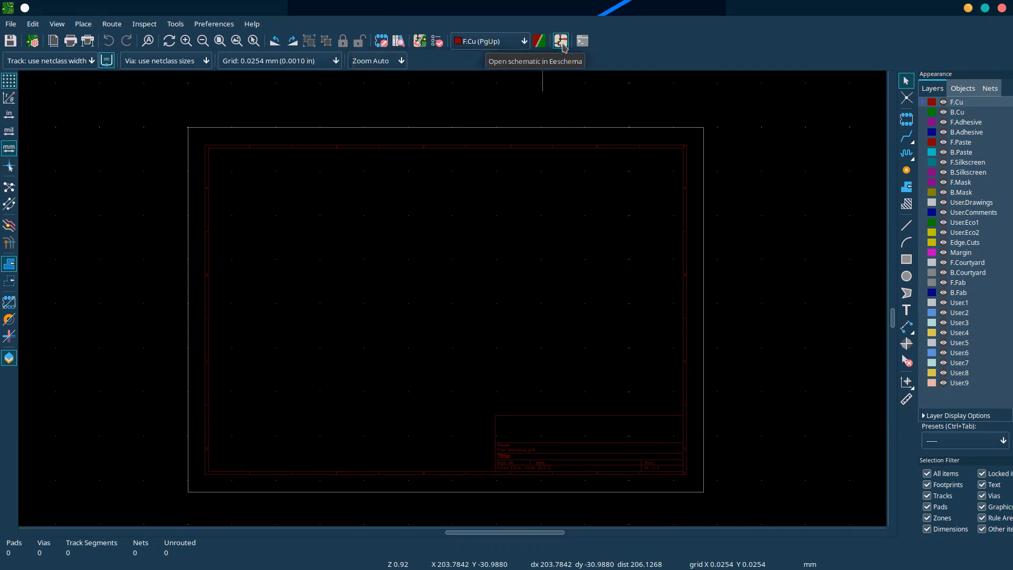
- Update the PCB from the schematic, replacing footprints with those specified in the schematic
{"action": "left_click", "coordinate": [420, 41]}
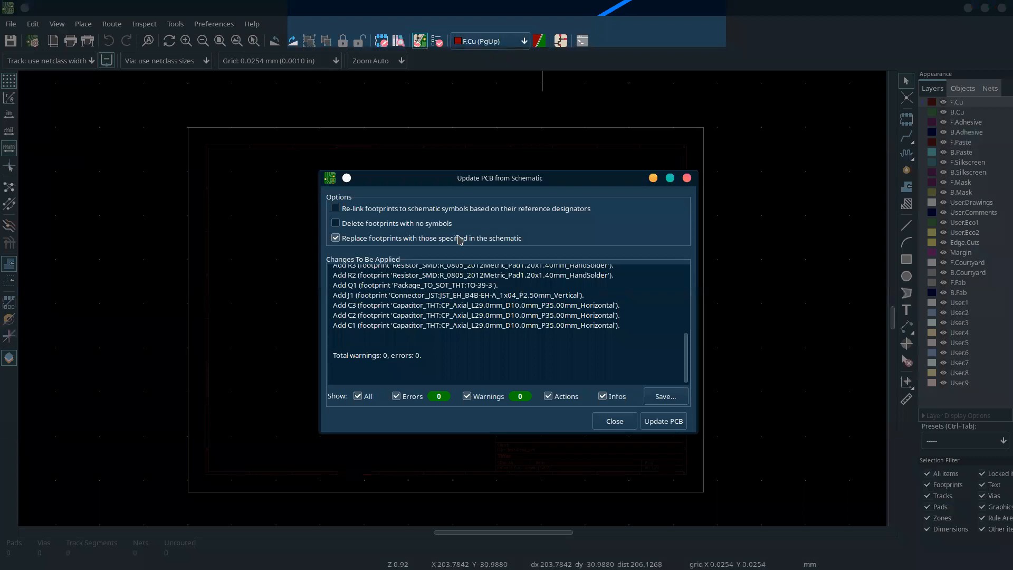
{"action": "left_click", "coordinate": [664, 421]}
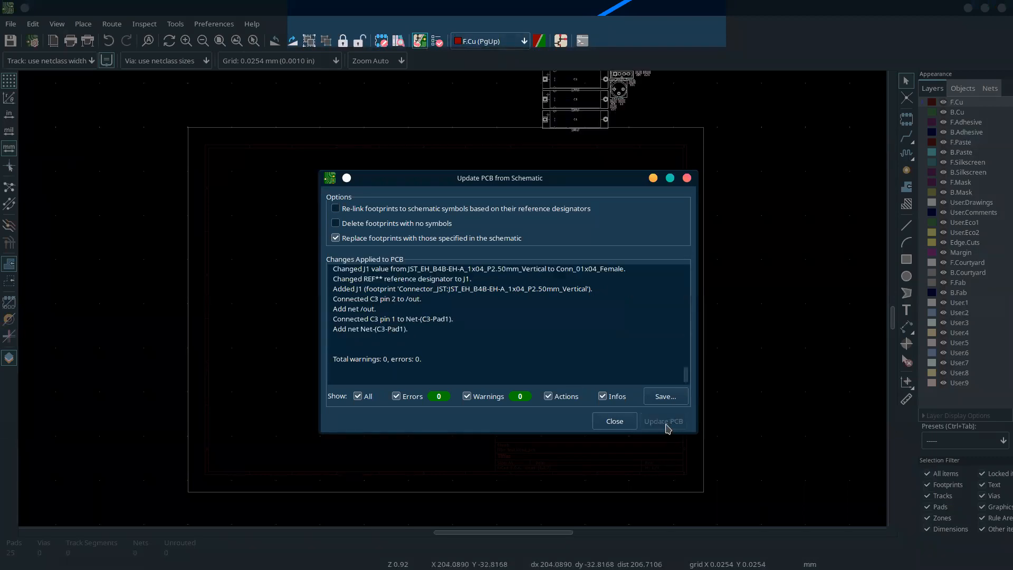
{"action": "left_click", "coordinate": [614, 421]}
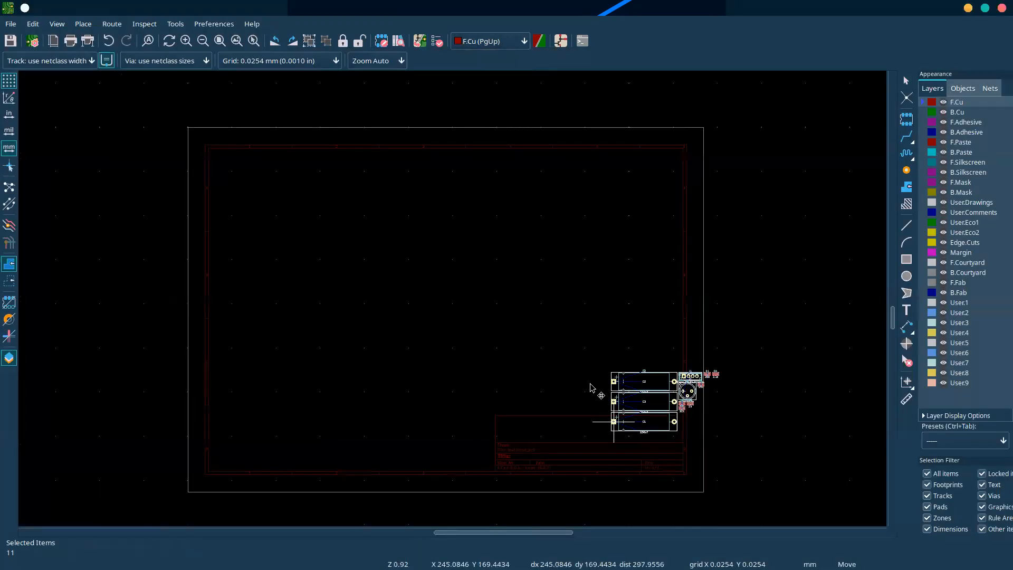
- Place the imported footprints as one group near the middle of the drawing sheet and clear the selection
{"action": "scroll", "coordinate": [447, 305], "scroll_direction": "down", "scroll_amount": 2}
{"action": "scroll", "coordinate": [452, 304], "scroll_direction": "up", "scroll_amount": 8}
{"action": "scroll", "coordinate": [452, 302], "scroll_direction": "down", "scroll_amount": 1}
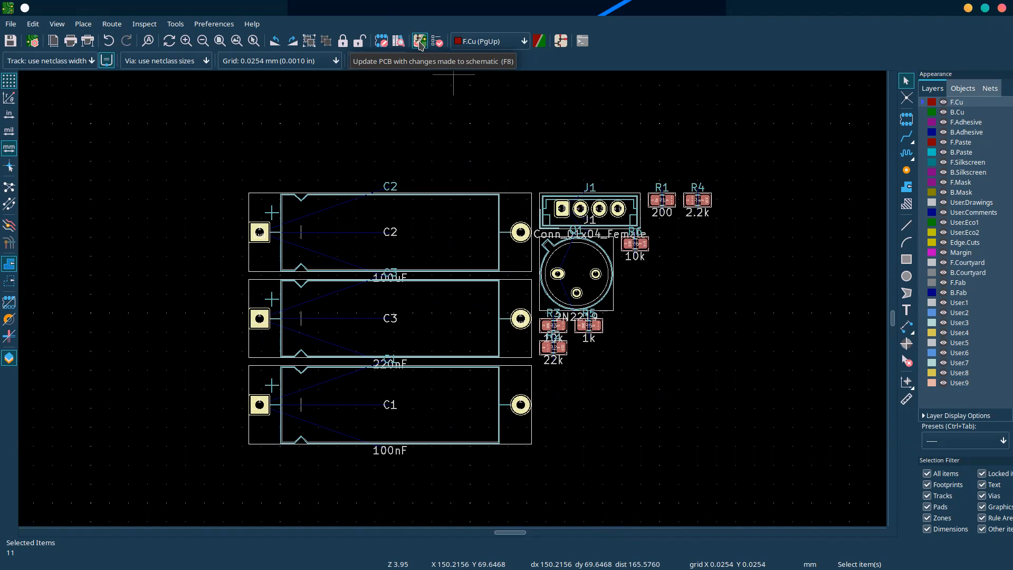
{"action": "scroll", "coordinate": [496, 339], "scroll_direction": "down", "scroll_amount": 5}
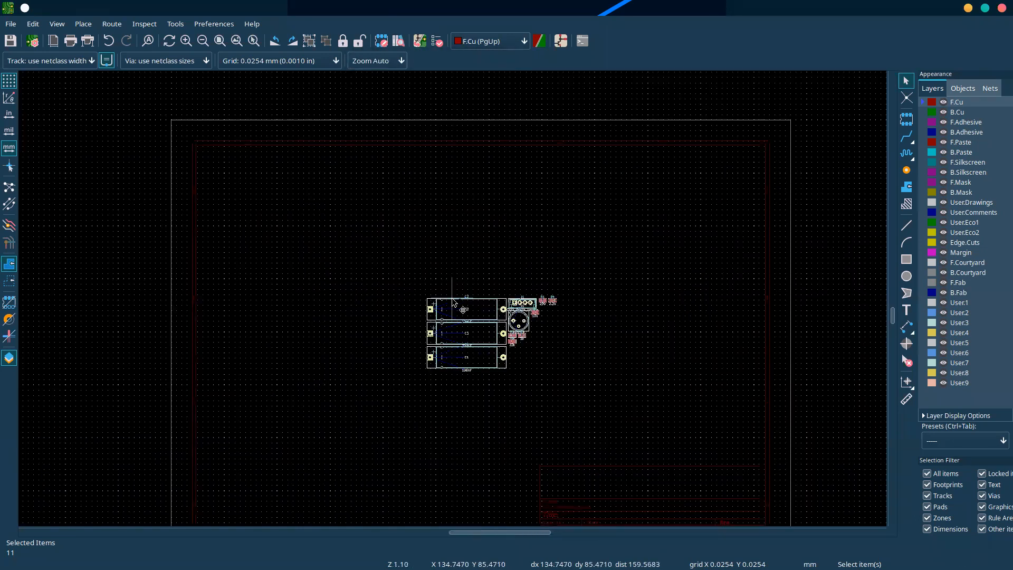
{"action": "scroll", "coordinate": [476, 384], "scroll_direction": "up", "scroll_amount": 1}
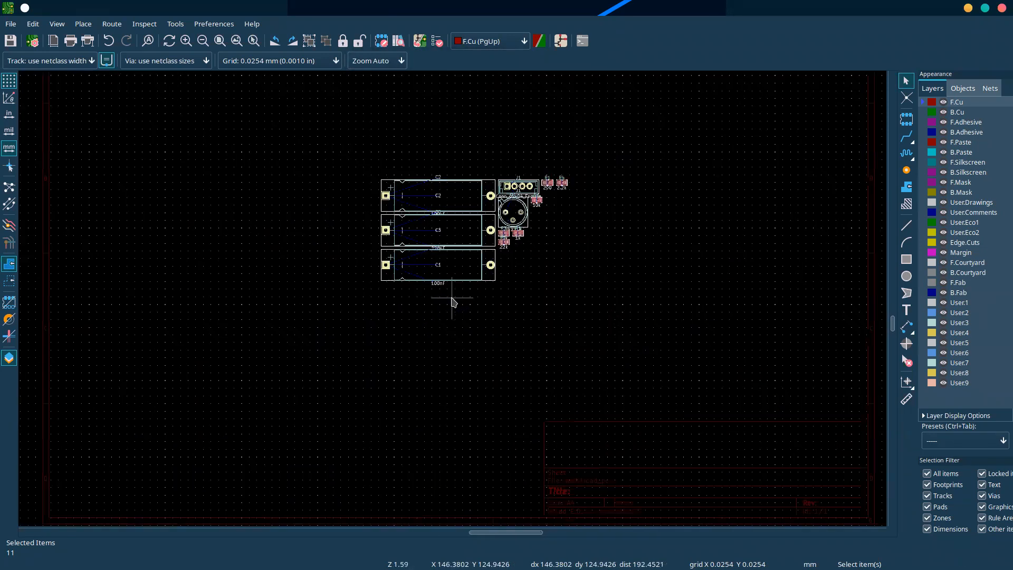
{"action": "left_click_drag", "start_coordinate": [454, 302], "coordinate": [427, 281]}
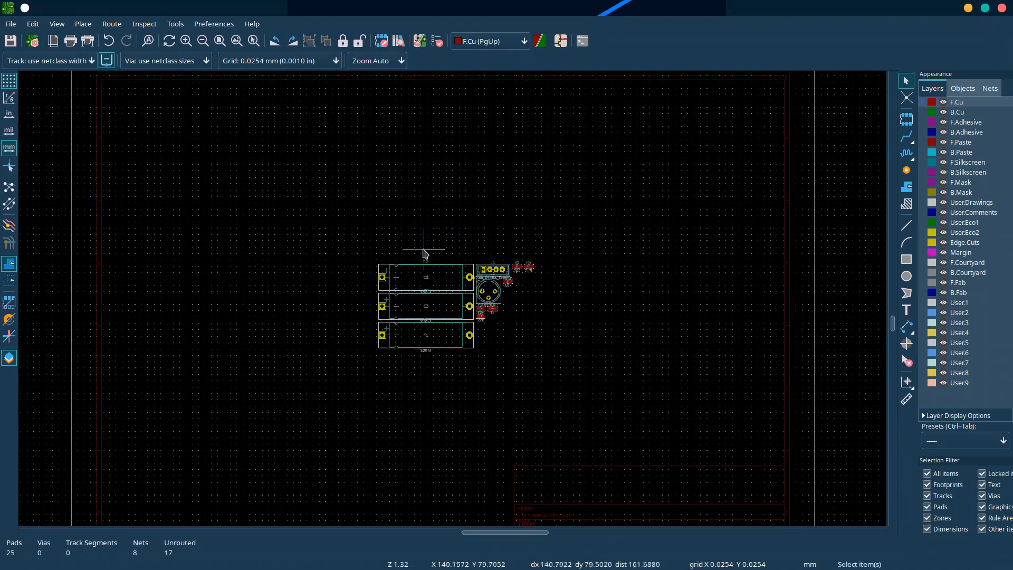
- Move capacitor C2 out of the footprint group to the free area at its upper left, rotating it full circle back to horizontal
{"action": "left_click", "coordinate": [439, 277]}
{"action": "key", "text": "m"}
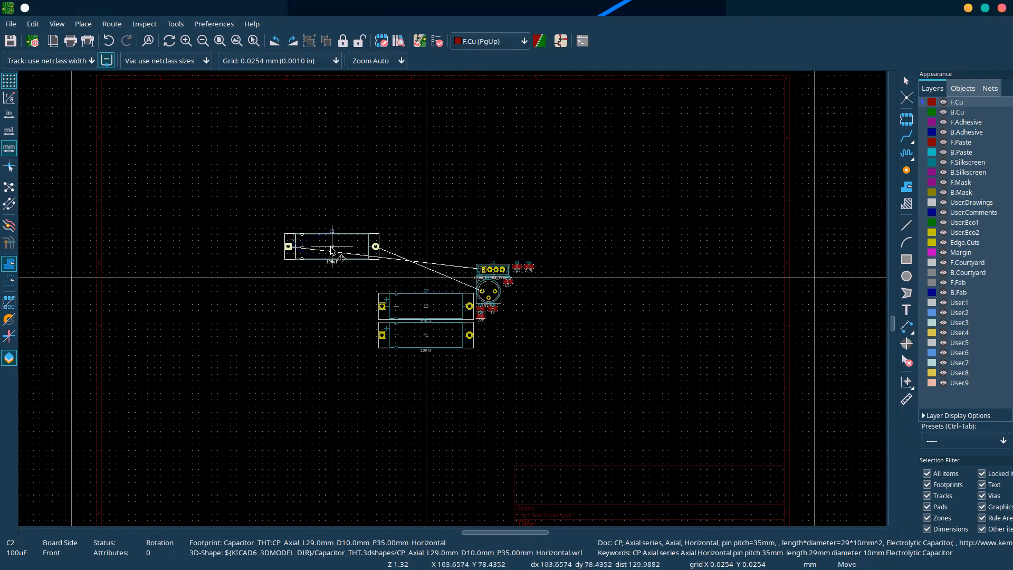
{"action": "key", "text": "r"}
{"action": "key", "text": "r"}
{"action": "key", "text": "r"}
{"action": "key", "text": "r"}
{"action": "left_click", "coordinate": [301, 221]}
- Move capacitors C3 and C1 out of the footprint cluster and stack them horizontally beneath C2 in one column
{"action": "left_click", "coordinate": [446, 308]}
{"action": "key", "text": "m"}
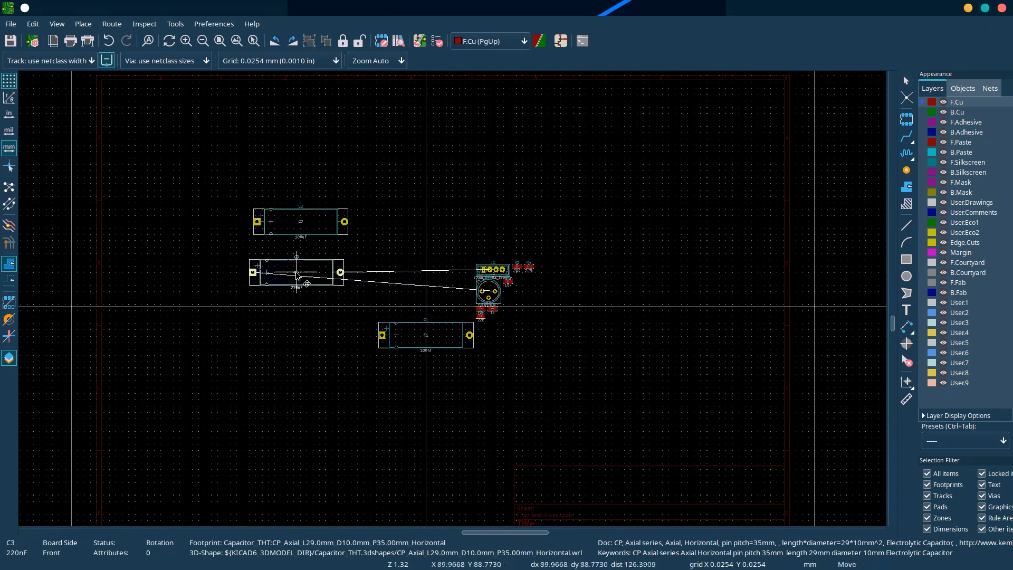
{"action": "left_click", "coordinate": [303, 260]}
{"action": "left_click", "coordinate": [444, 338]}
{"action": "key", "text": "m"}
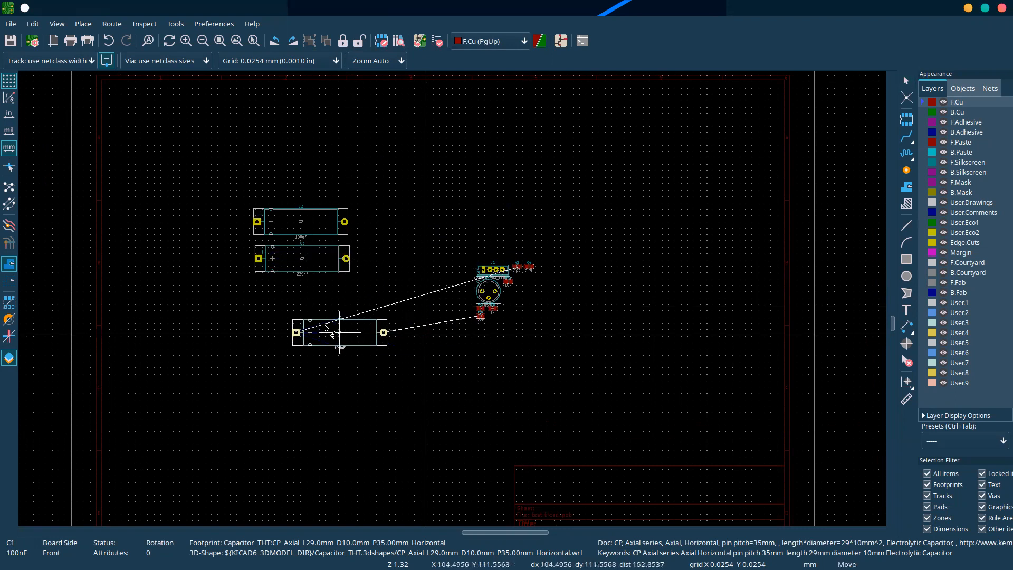
{"action": "left_click", "coordinate": [302, 294]}
{"action": "left_click", "coordinate": [364, 284]}
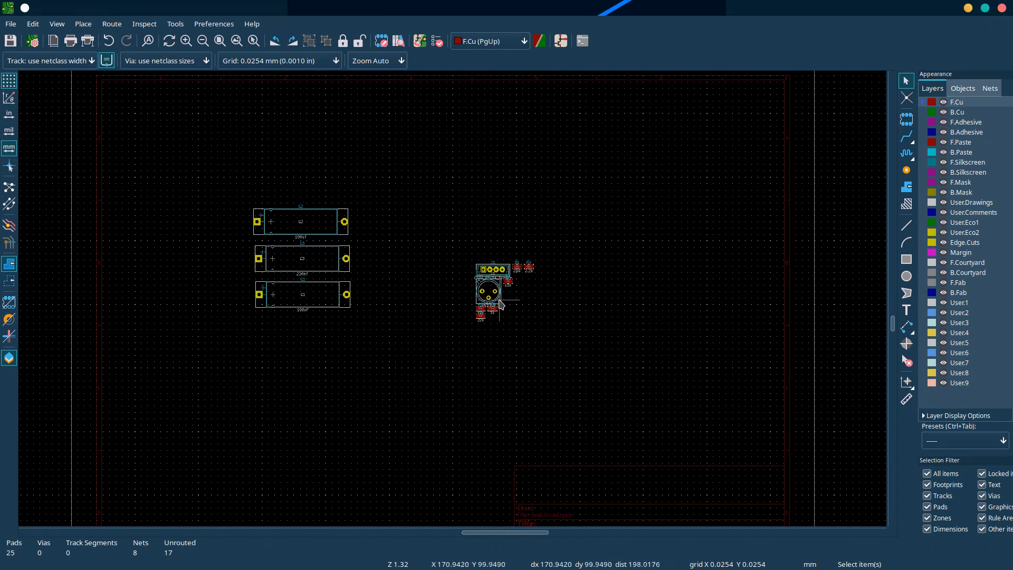
- Move transistor Q1 out of the cluster to just right of capacitor C3
{"action": "left_click", "coordinate": [500, 304]}
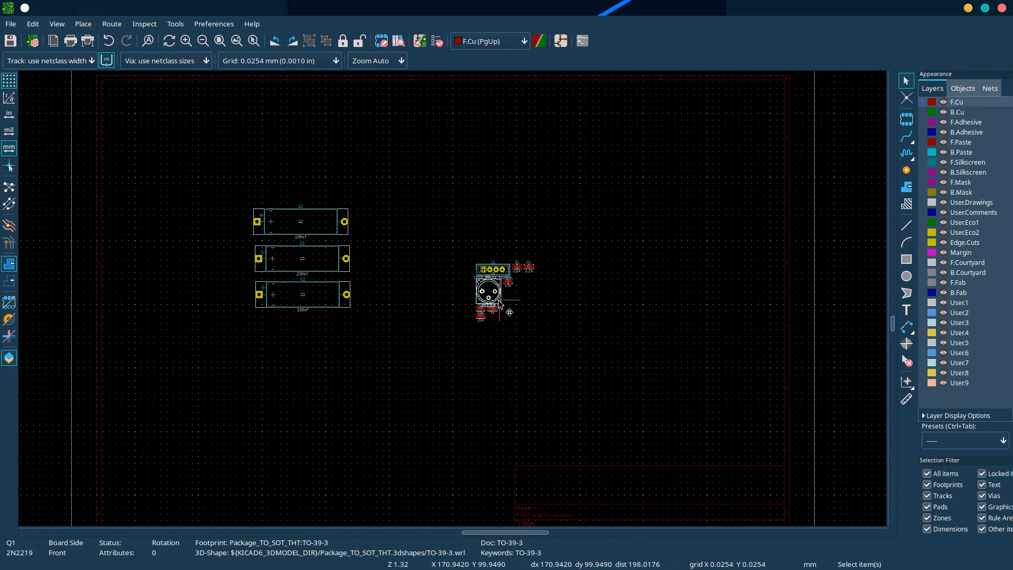
{"action": "key", "text": "m"}
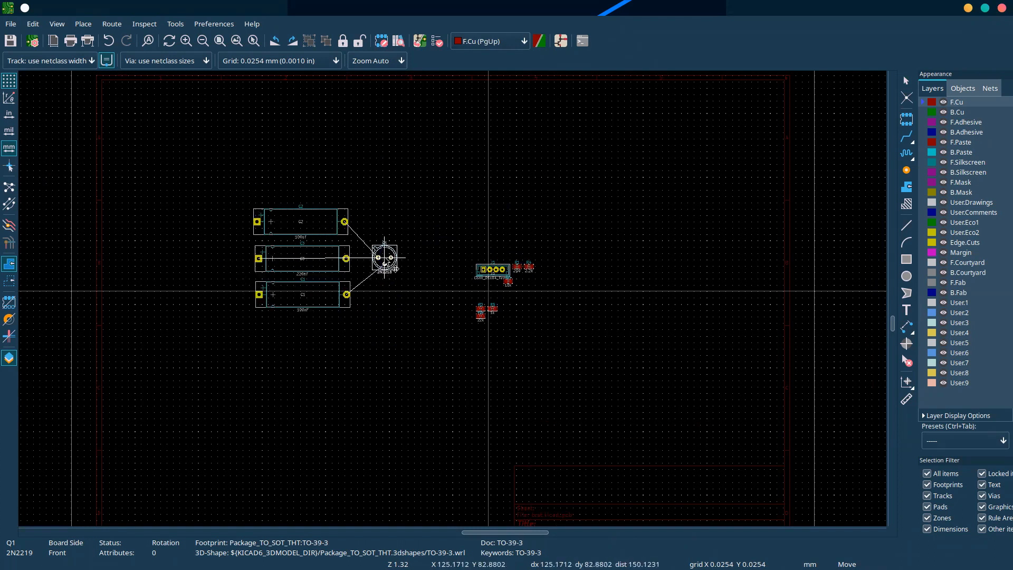
{"action": "left_click", "coordinate": [384, 259]}
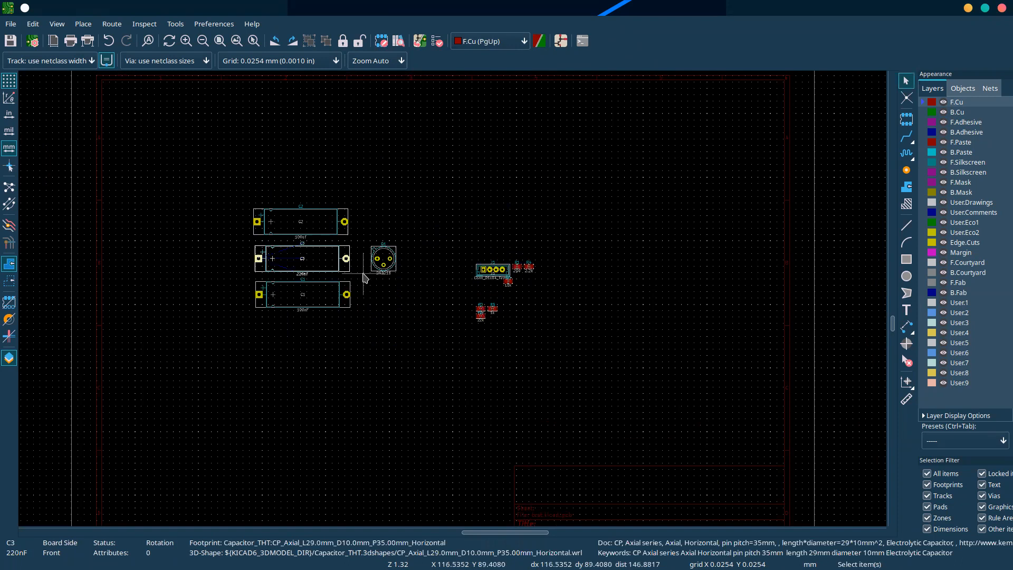
- Rotate capacitor C3 by 180 degrees and place it back between C2 and C1
{"action": "key", "text": "r"}
{"action": "key", "text": "m"}
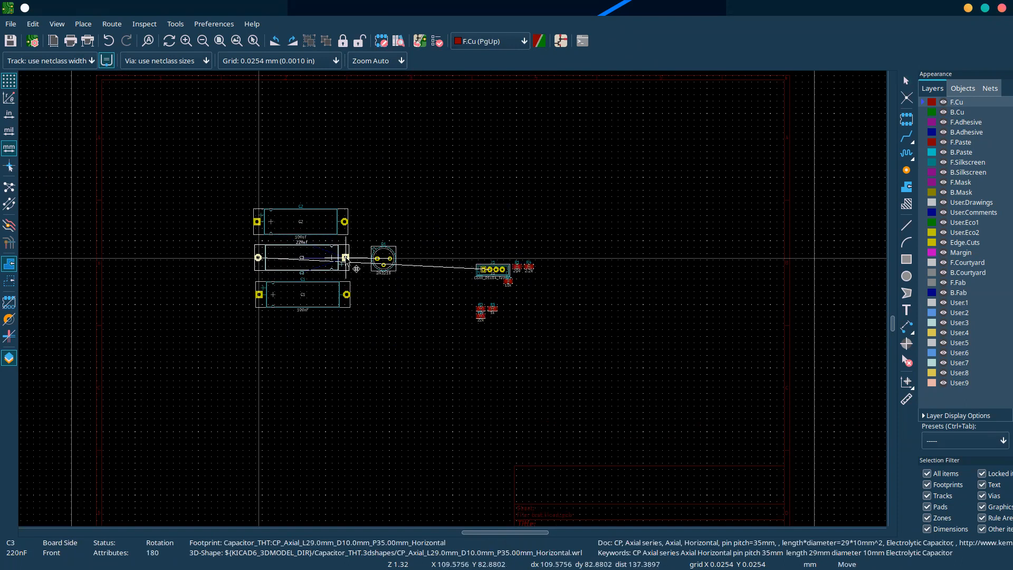
{"action": "left_click", "coordinate": [345, 258]}
{"action": "left_click", "coordinate": [403, 204]}
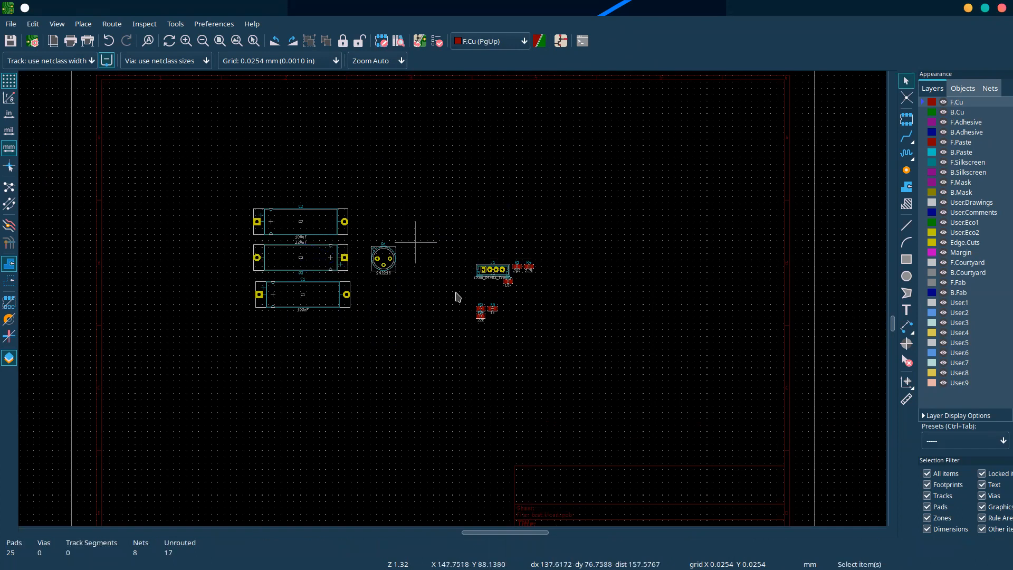
{"action": "left_click", "coordinate": [489, 269]}
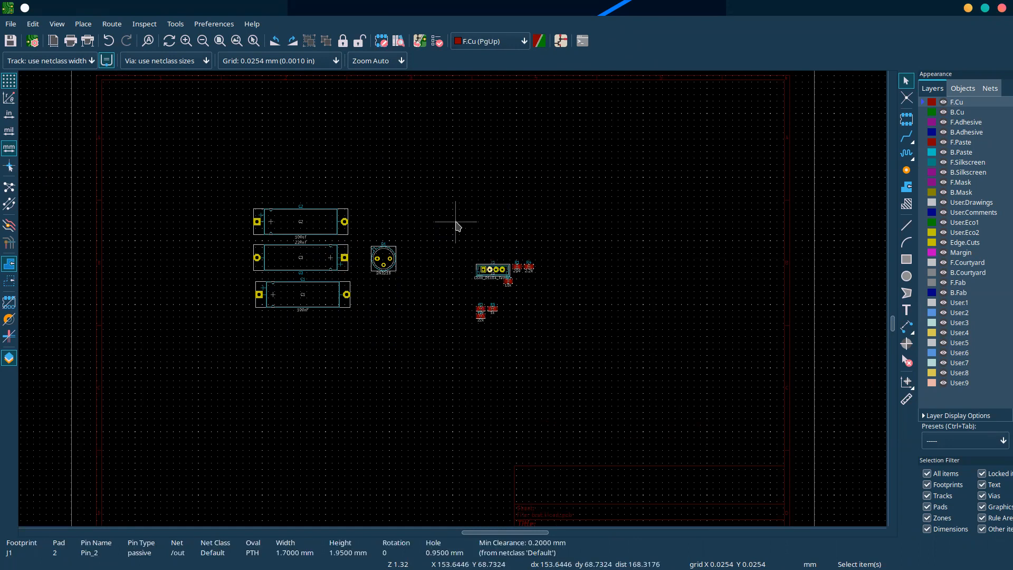
{"action": "left_click", "coordinate": [455, 222]}
{"action": "left_click_drag", "start_coordinate": [482, 270], "coordinate": [195, 219]}
{"action": "key", "text": "e"}
{"action": "key", "text": "Escape"}
{"action": "key", "text": "Escape"}
{"action": "key", "text": "Escape"}
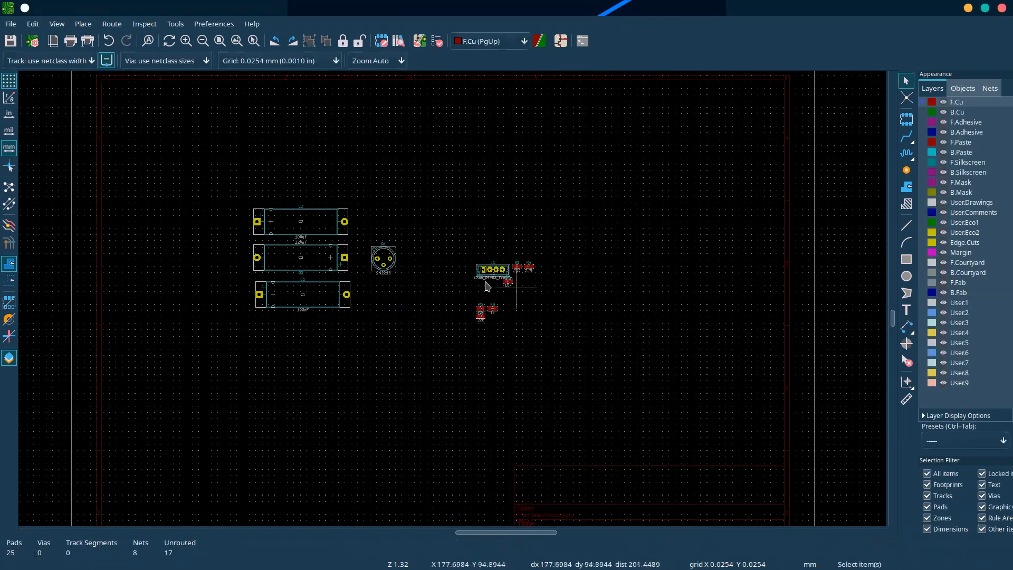
- Move connector J1 to the left of the capacitor column and rotate it 90 degrees to stand vertically
{"action": "left_click_drag", "start_coordinate": [488, 271], "coordinate": [224, 271]}
{"action": "key", "text": "r"}
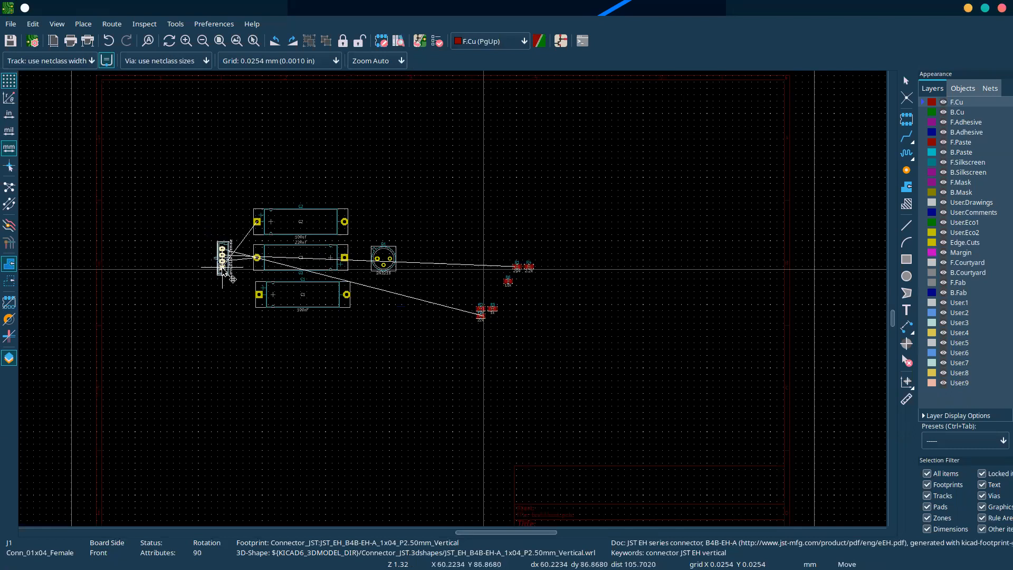
{"action": "left_click", "coordinate": [224, 270]}
- Place resistors R5, R3 and R2 side by side below transistor Q1, rotating R5 to vertical
{"action": "scroll", "coordinate": [452, 290], "scroll_direction": "down", "scroll_amount": 4}
{"action": "scroll", "coordinate": [452, 302], "scroll_direction": "up", "scroll_amount": 5}
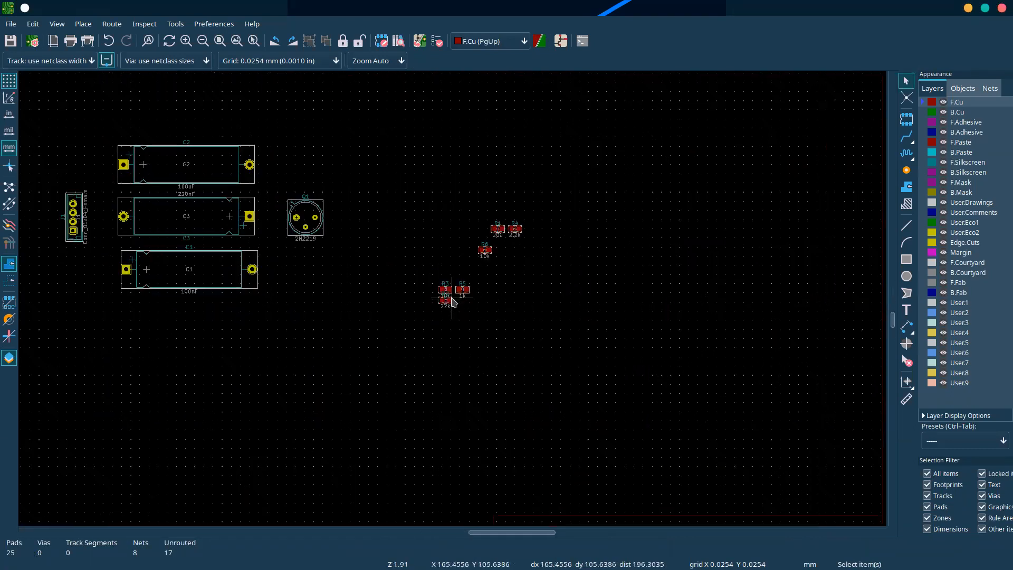
{"action": "left_click_drag", "start_coordinate": [446, 290], "coordinate": [308, 265]}
{"action": "left_click_drag", "start_coordinate": [463, 289], "coordinate": [282, 255]}
{"action": "key", "text": "r"}
{"action": "left_click_drag", "start_coordinate": [444, 298], "coordinate": [333, 258]}
- Place the remaining resistors: R4 vertically to the right of Q1, R1 left of C1 and R6 below C1
{"action": "left_click_drag", "start_coordinate": [517, 235], "coordinate": [344, 230]}
{"action": "key", "text": "r"}
{"action": "left_click_drag", "start_coordinate": [497, 233], "coordinate": [92, 269]}
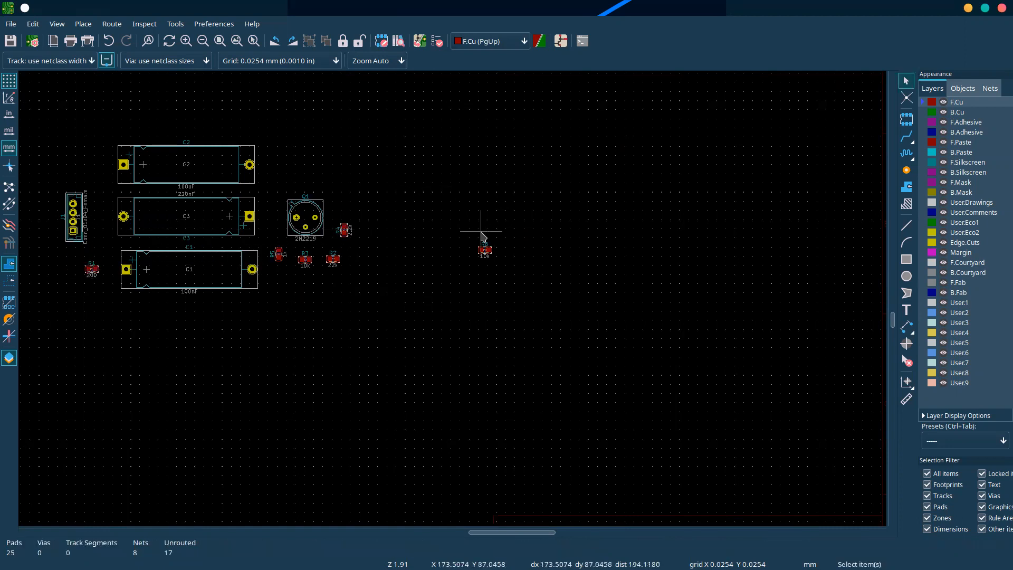
{"action": "left_click_drag", "start_coordinate": [485, 249], "coordinate": [190, 310]}
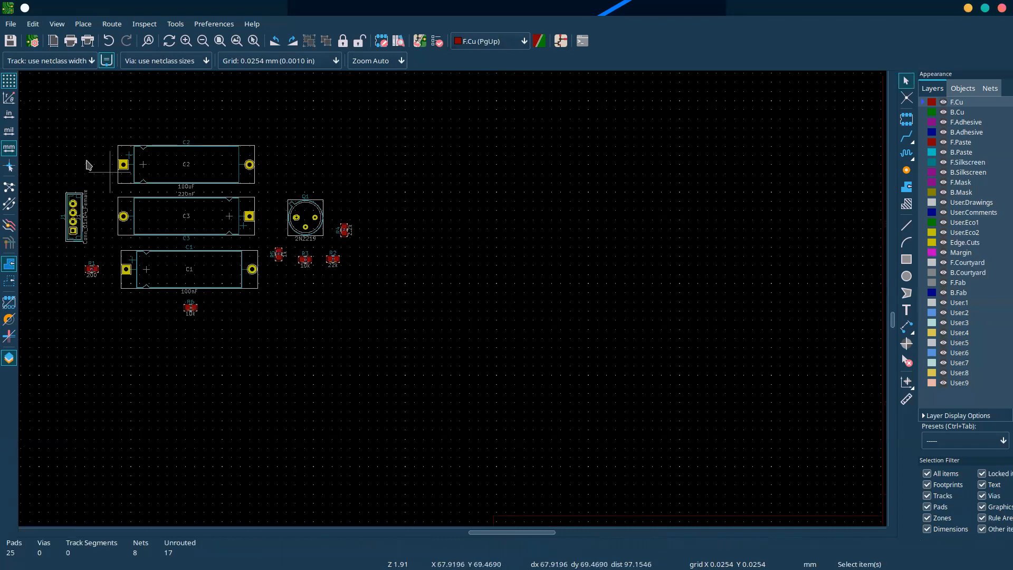
- Move the whole footprint arrangement to the middle of the drawing sheet and save the board
{"action": "scroll", "coordinate": [44, 118], "scroll_direction": "up", "scroll_amount": 1}
{"action": "scroll", "coordinate": [452, 299], "scroll_direction": "down", "scroll_amount": 6}
{"action": "scroll", "coordinate": [631, 340], "scroll_direction": "up", "scroll_amount": 2}
{"action": "scroll", "coordinate": [451, 299], "scroll_direction": "down", "scroll_amount": 1}
{"action": "left_click_drag", "start_coordinate": [224, 244], "coordinate": [438, 369]}
{"action": "key", "text": "m"}
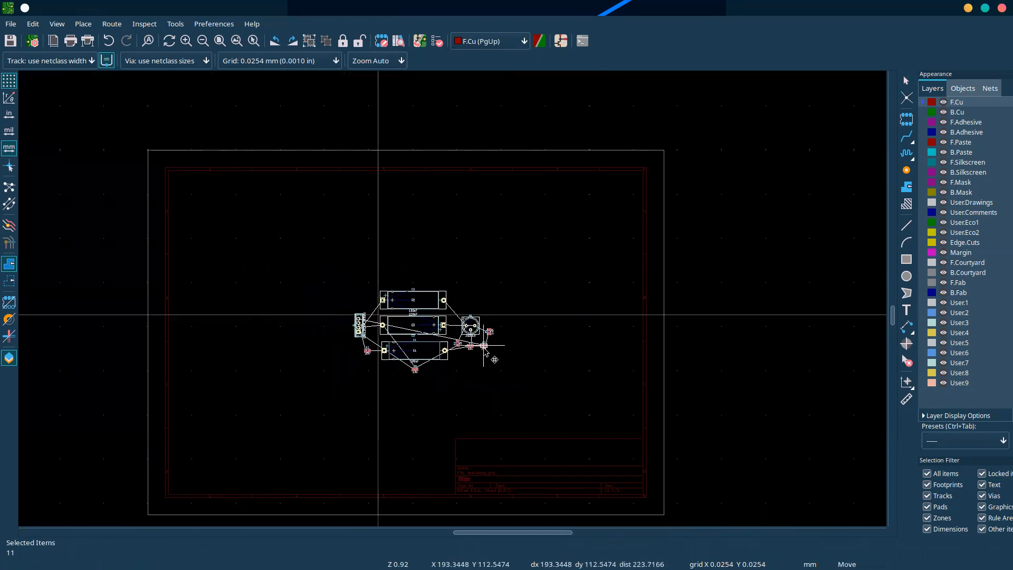
{"action": "left_click", "coordinate": [475, 345]}
{"action": "key", "text": "Escape"}
{"action": "scroll", "coordinate": [453, 302], "scroll_direction": "down", "scroll_amount": 1}
{"action": "scroll", "coordinate": [453, 301], "scroll_direction": "up", "scroll_amount": 5}
{"action": "key", "text": "ctrl+s"}
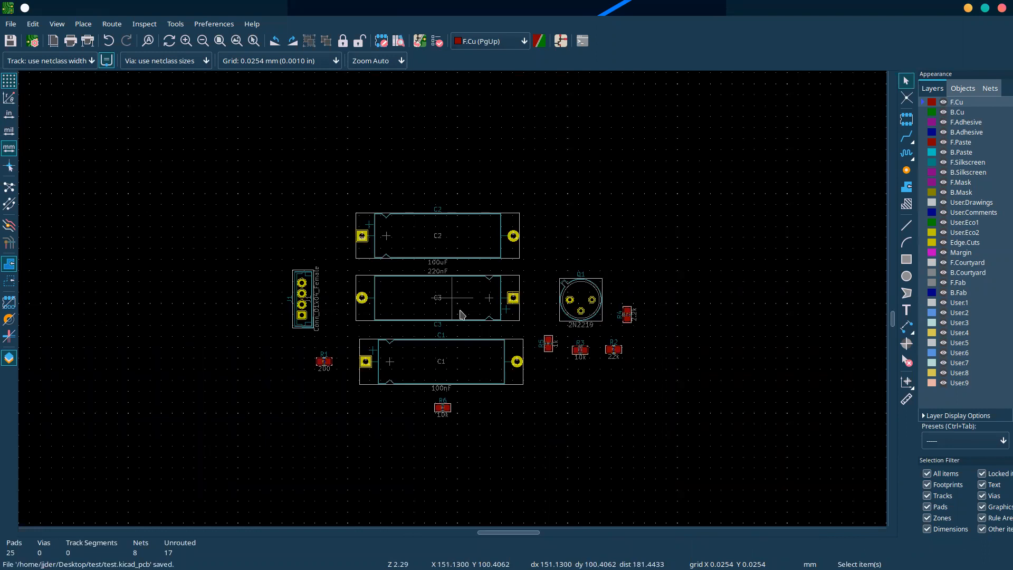
- Check the reference amplifier circuit image in the Discord channel and return to the PCB editor
{"action": "mouse_move", "coordinate": [443, 555]}
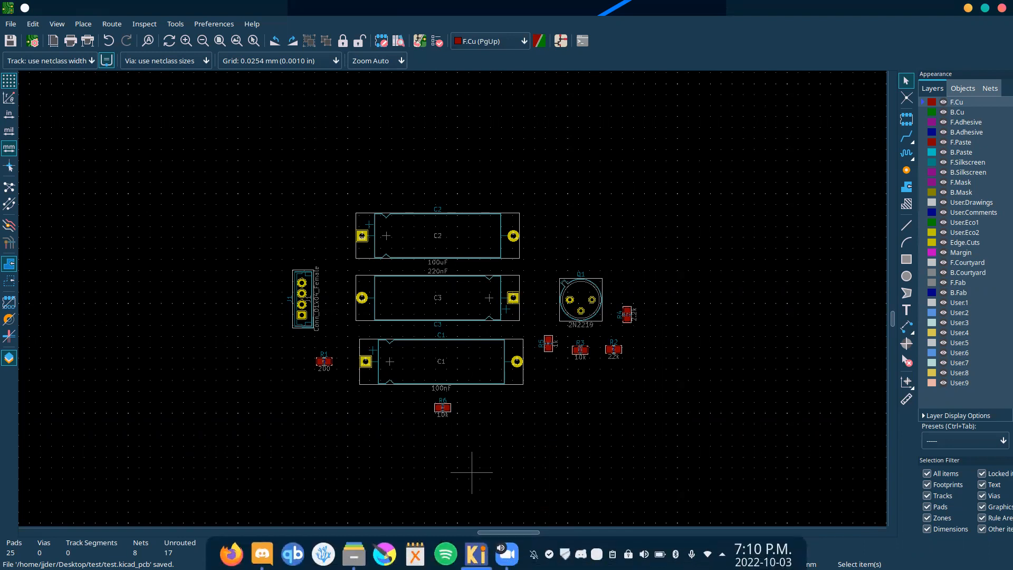
{"action": "left_click", "coordinate": [262, 552]}
{"action": "left_click", "coordinate": [361, 468]}
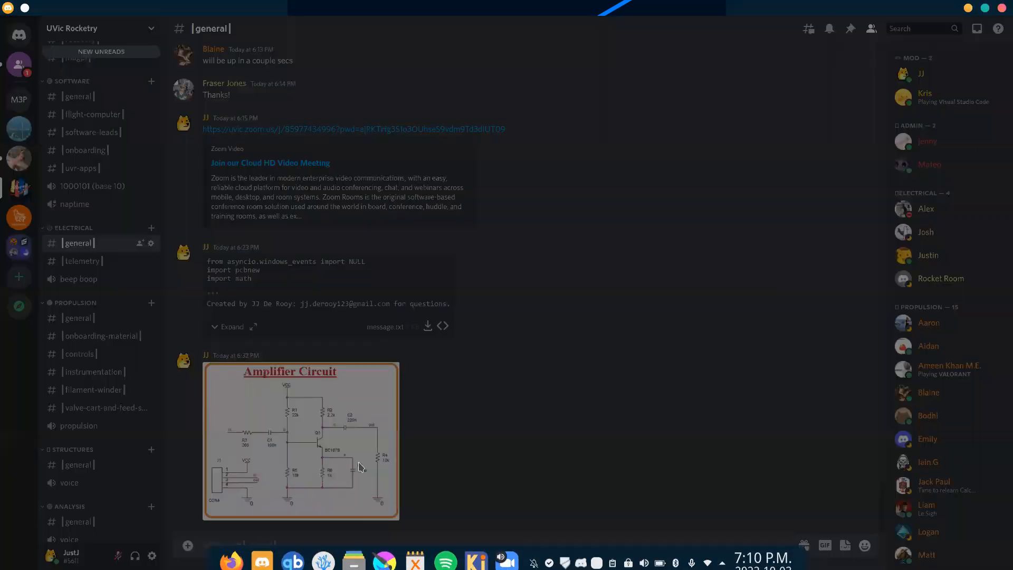
{"action": "key", "text": "alt+Tab"}
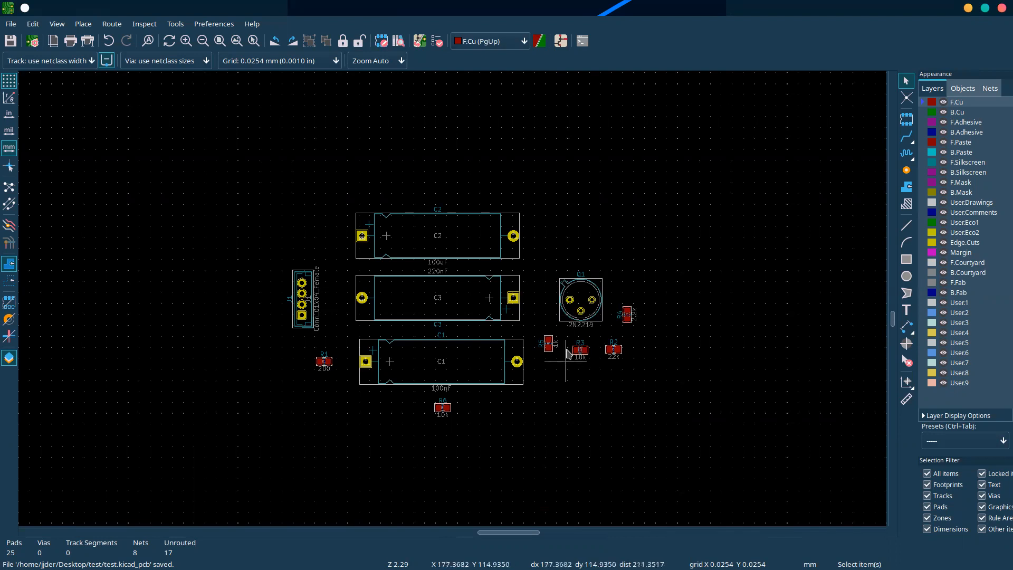
{"action": "scroll", "coordinate": [580, 300], "scroll_direction": "down", "scroll_amount": 3}
{"action": "scroll", "coordinate": [453, 302], "scroll_direction": "down", "scroll_amount": 1}
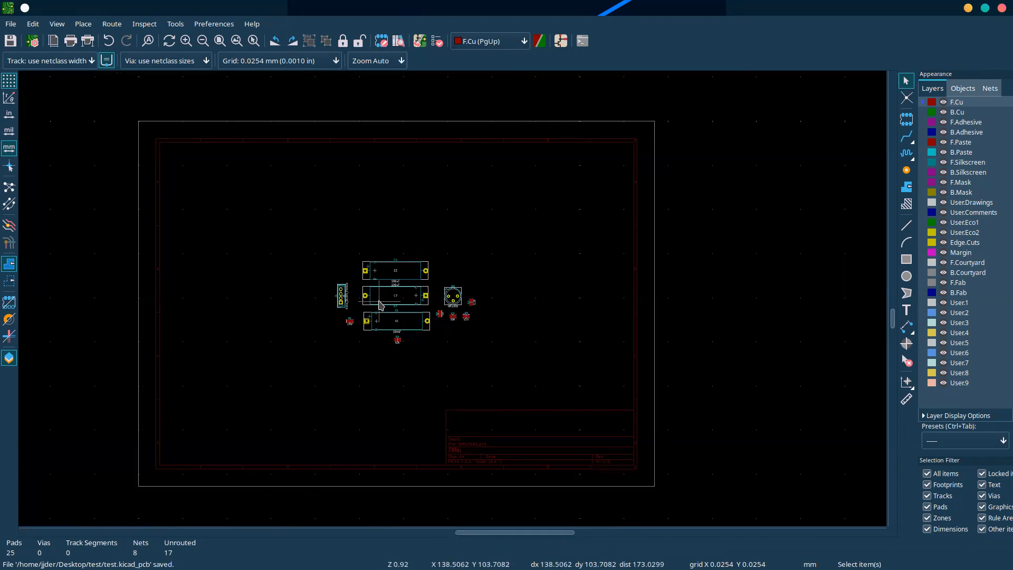
{"action": "scroll", "coordinate": [452, 302], "scroll_direction": "up", "scroll_amount": 4}
{"action": "scroll", "coordinate": [453, 302], "scroll_direction": "down", "scroll_amount": 1}
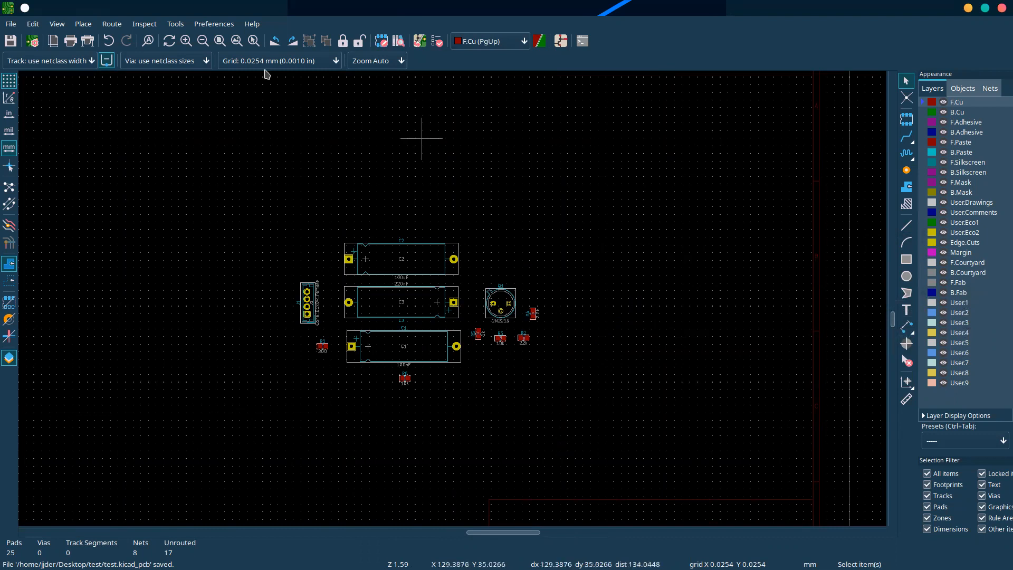
- Inspect the component models in the 3D viewer with the board tilted about the X axis, and close the viewer
{"action": "key", "text": "alt+3"}
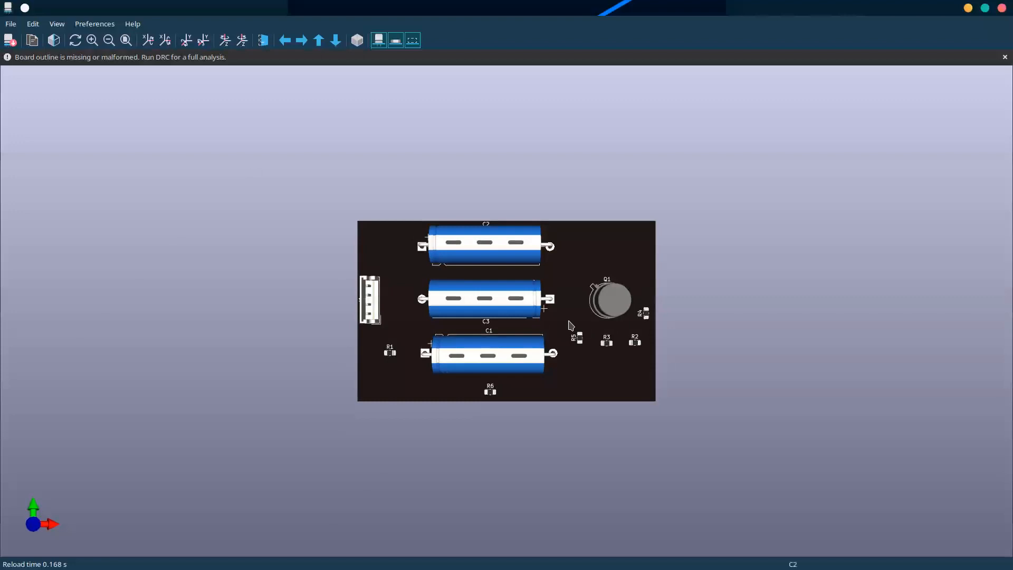
{"action": "scroll", "coordinate": [489, 338], "scroll_direction": "up", "scroll_amount": 5}
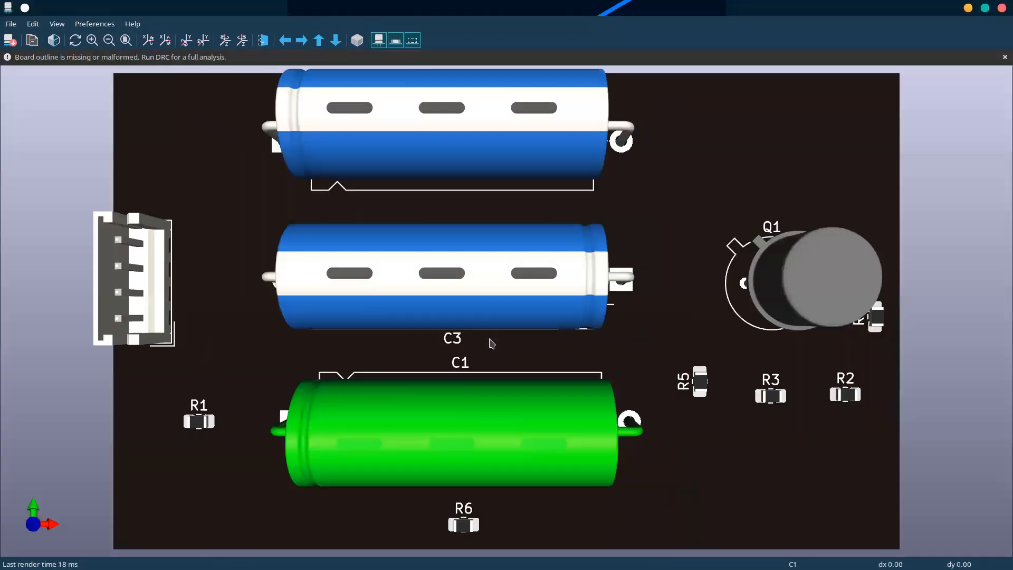
{"action": "scroll", "coordinate": [490, 343], "scroll_direction": "down", "scroll_amount": 3}
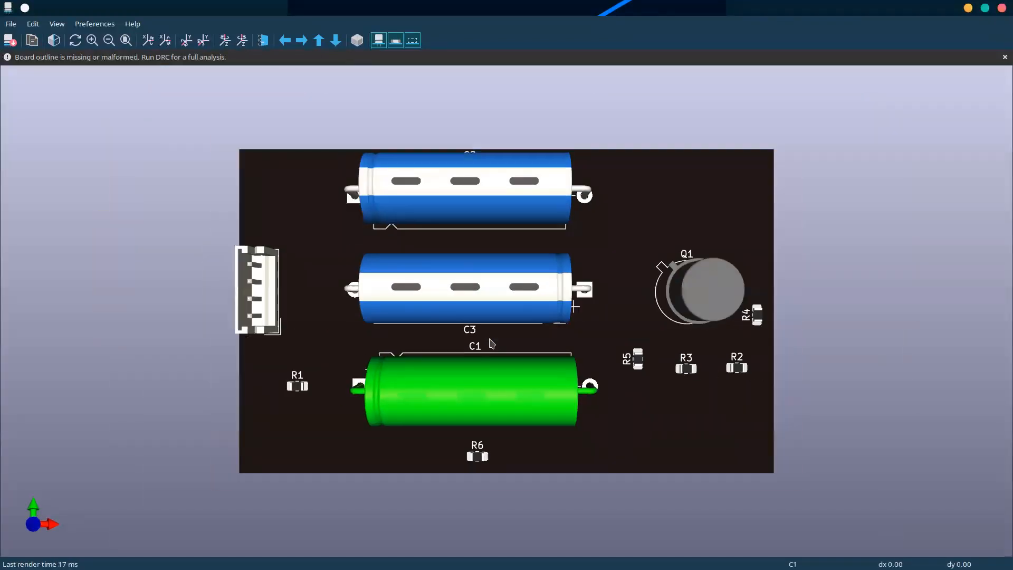
{"action": "left_click", "coordinate": [151, 41]}
{"action": "left_click", "coordinate": [151, 42]}
{"action": "left_click", "coordinate": [151, 42]}
{"action": "left_click", "coordinate": [151, 43]}
{"action": "left_click", "coordinate": [151, 42]}
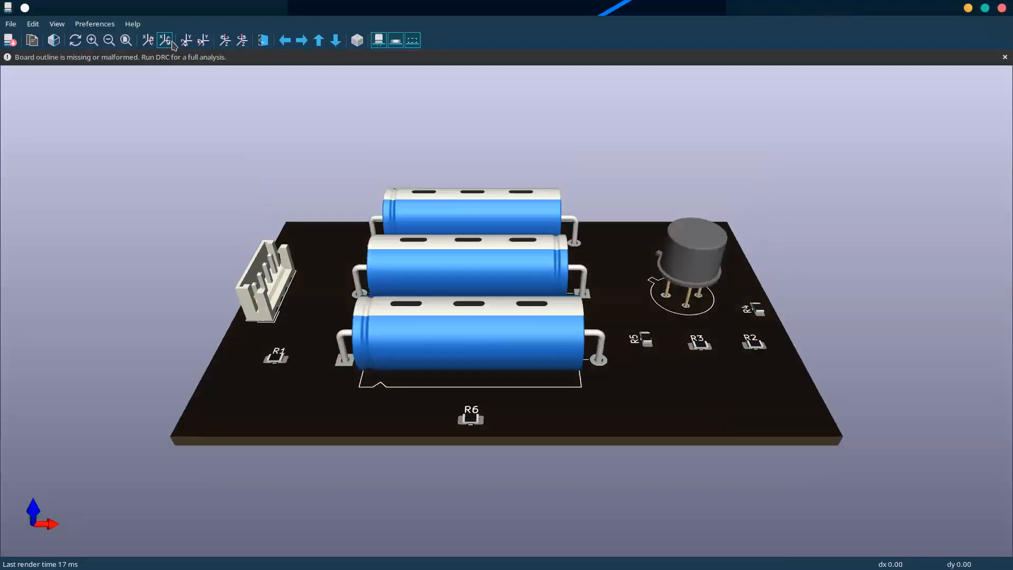
{"action": "left_click", "coordinate": [171, 42]}
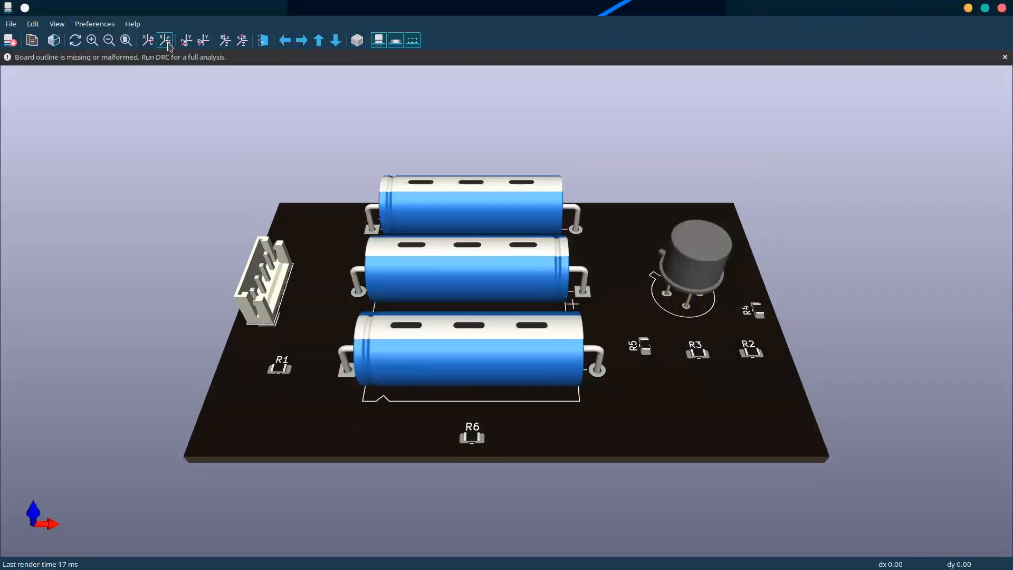
{"action": "left_click", "coordinate": [204, 42]}
{"action": "left_click", "coordinate": [186, 41]}
{"action": "left_click", "coordinate": [1001, 9]}
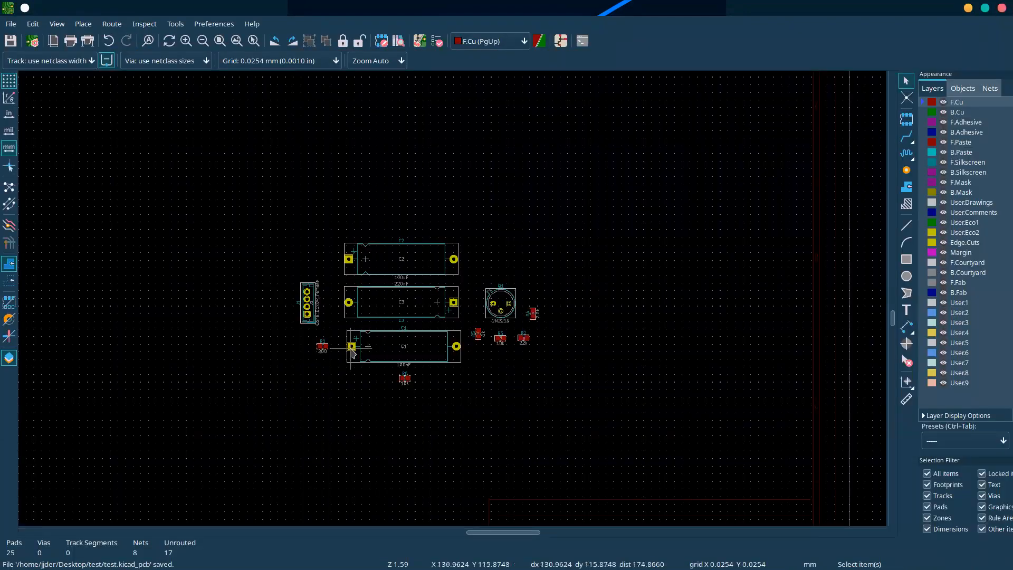
- Draw a closed seven-corner polygon on the Edge.Cuts layer around all footprints, cutting off every corner except the upper right
{"action": "scroll", "coordinate": [452, 299], "scroll_direction": "up", "scroll_amount": 4}
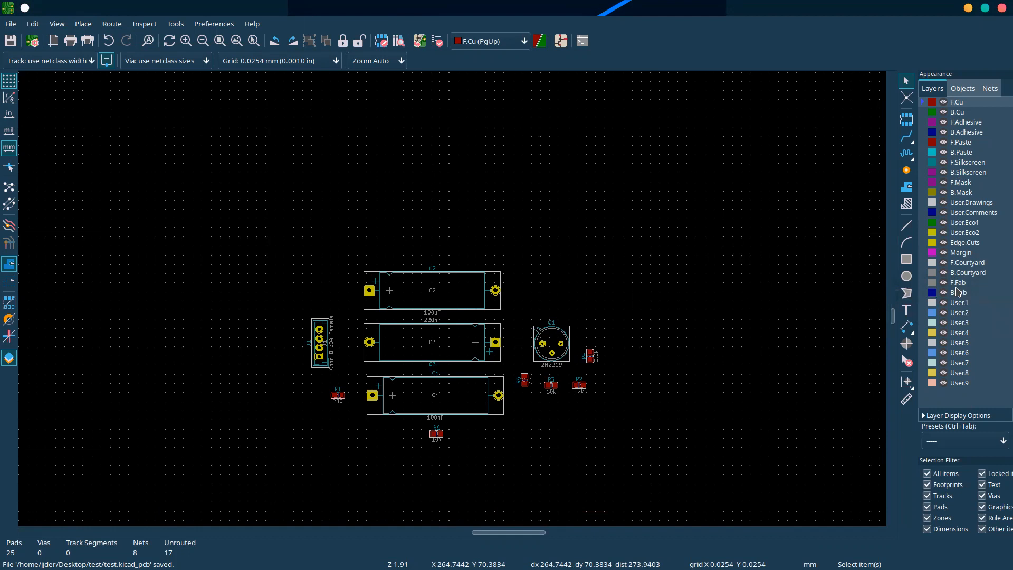
{"action": "left_click", "coordinate": [927, 244]}
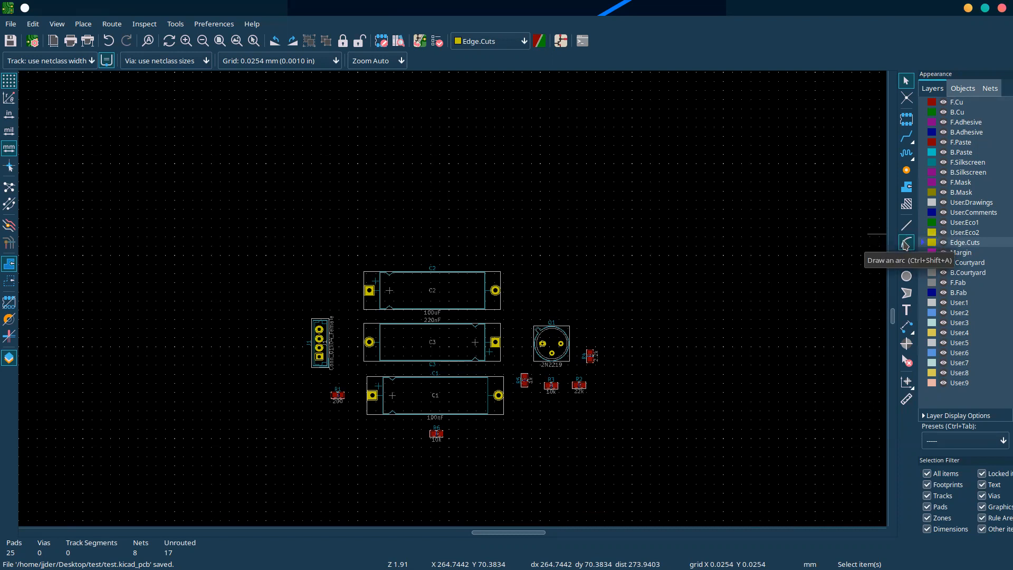
{"action": "left_click", "coordinate": [907, 293]}
{"action": "left_click", "coordinate": [404, 165]}
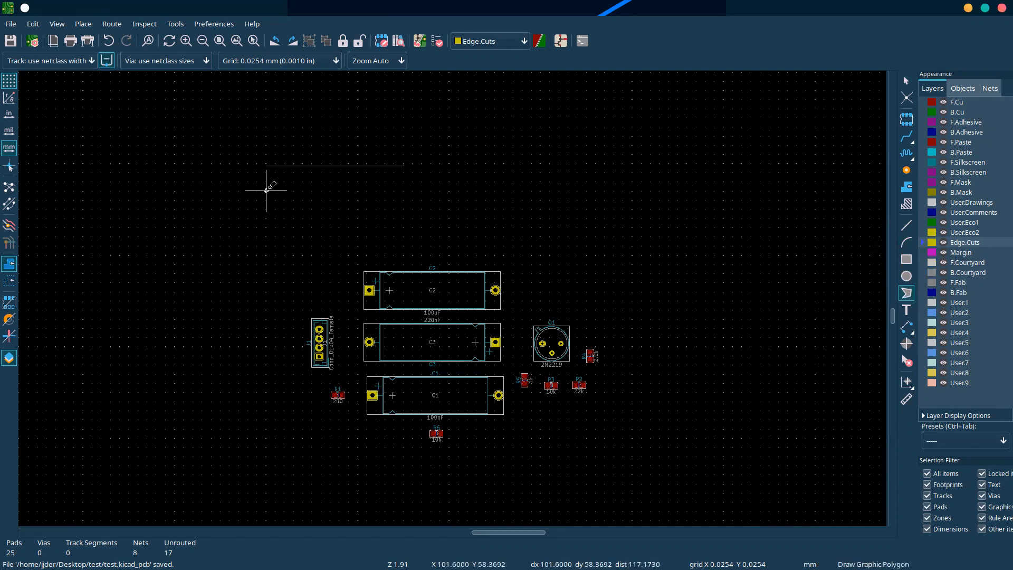
{"action": "left_click", "coordinate": [273, 197]}
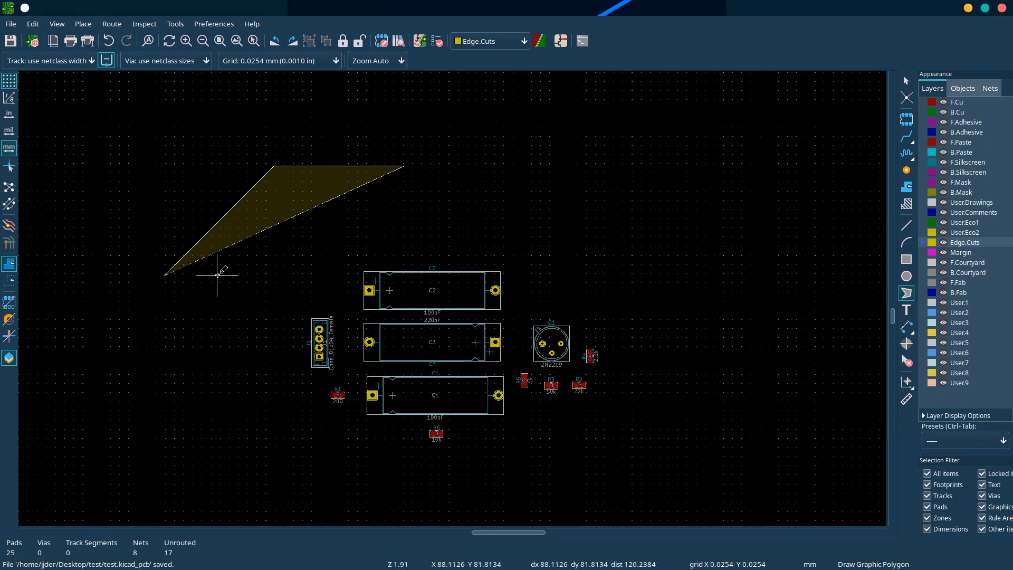
{"action": "left_click", "coordinate": [217, 274]}
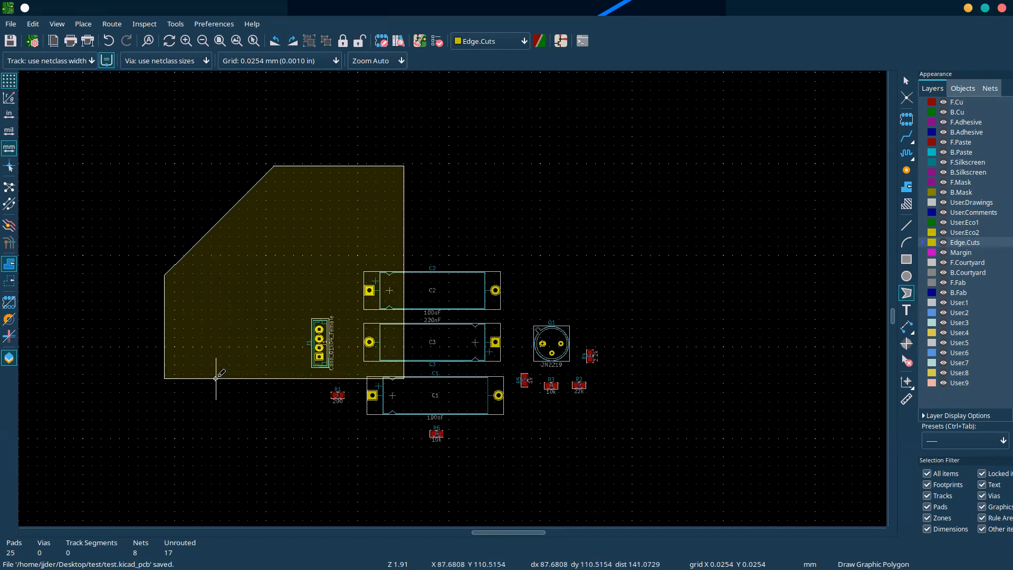
{"action": "left_click", "coordinate": [288, 502]}
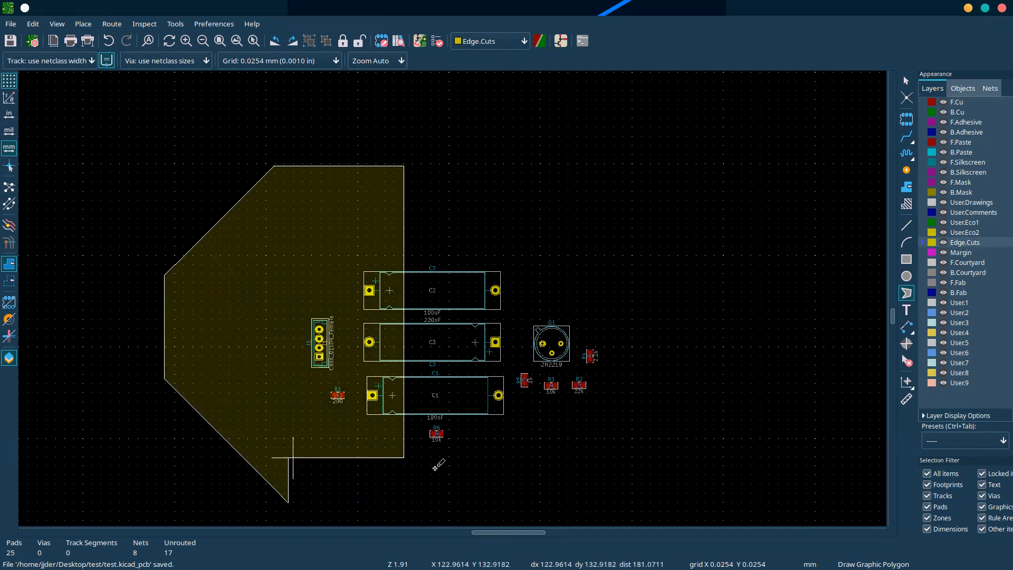
{"action": "left_click", "coordinate": [506, 479]}
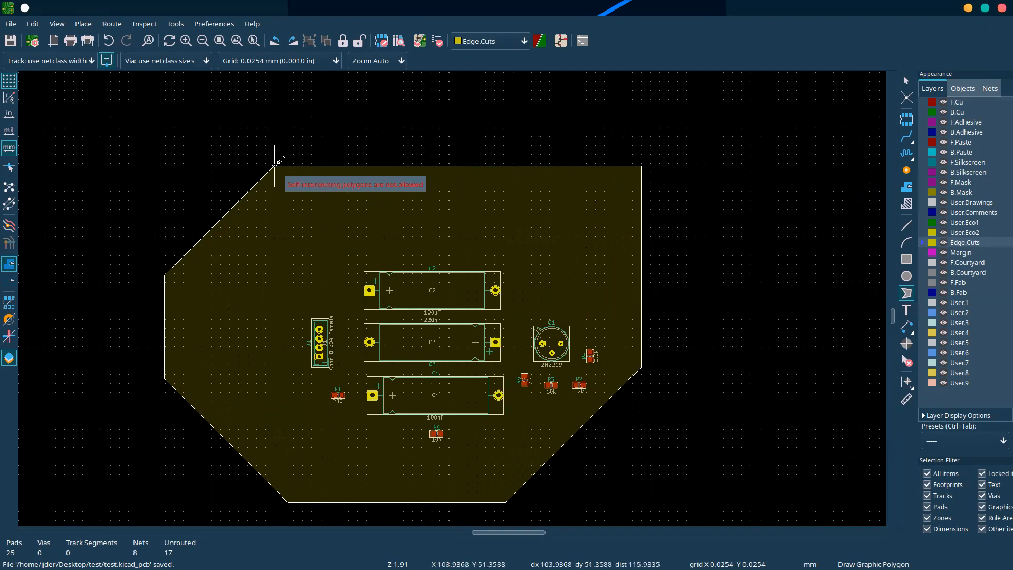
{"action": "scroll", "coordinate": [280, 160], "scroll_direction": "up", "scroll_amount": 10}
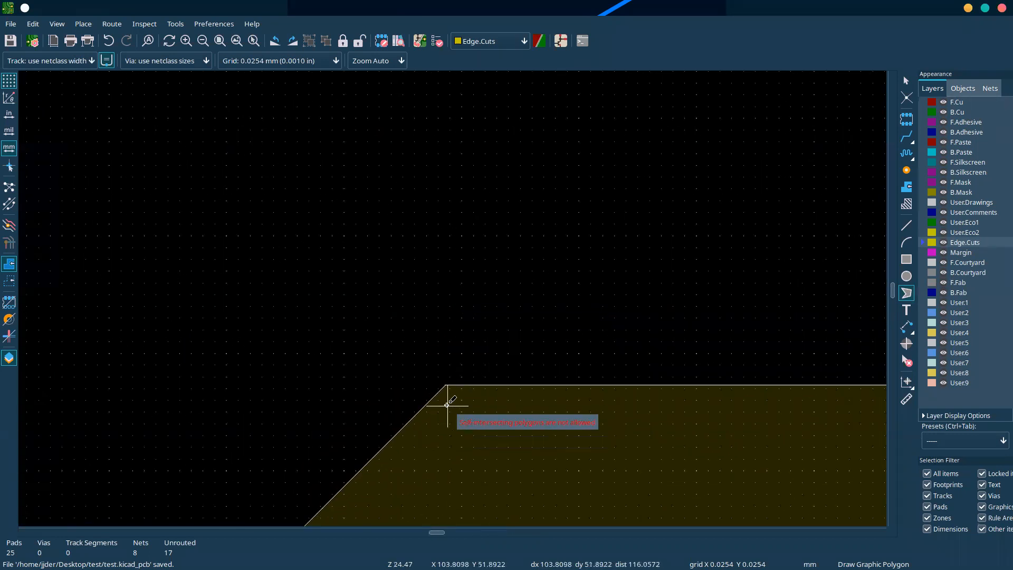
{"action": "left_click", "coordinate": [447, 385]}
{"action": "scroll", "coordinate": [532, 332], "scroll_direction": "down", "scroll_amount": 12}
{"action": "scroll", "coordinate": [518, 385], "scroll_direction": "up", "scroll_amount": 5}
{"action": "scroll", "coordinate": [452, 298], "scroll_direction": "down", "scroll_amount": 4}
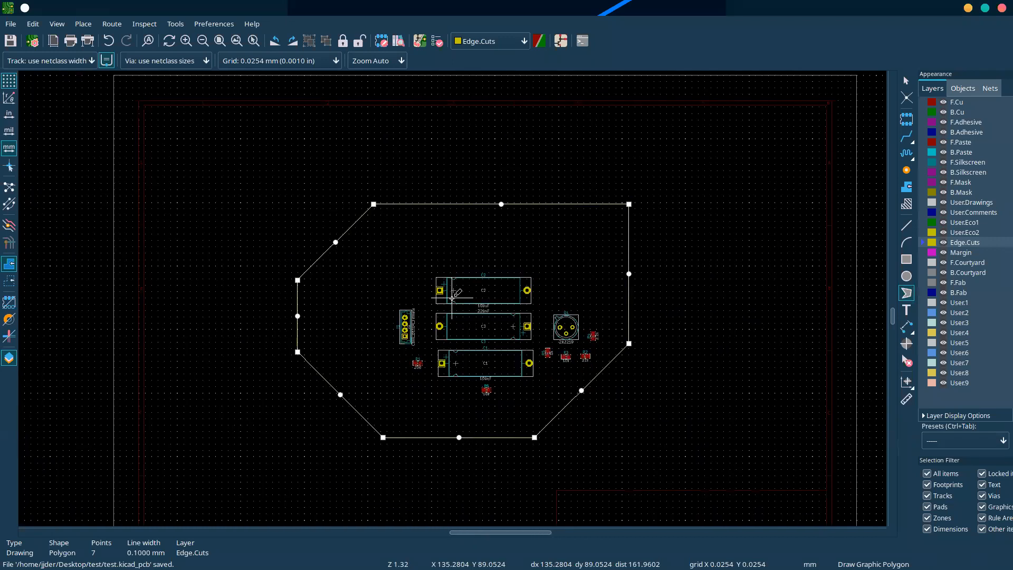
- Examine the board shape and component placement in the 3D viewer, and close the viewer
{"action": "scroll", "coordinate": [498, 318], "scroll_direction": "up", "scroll_amount": 1}
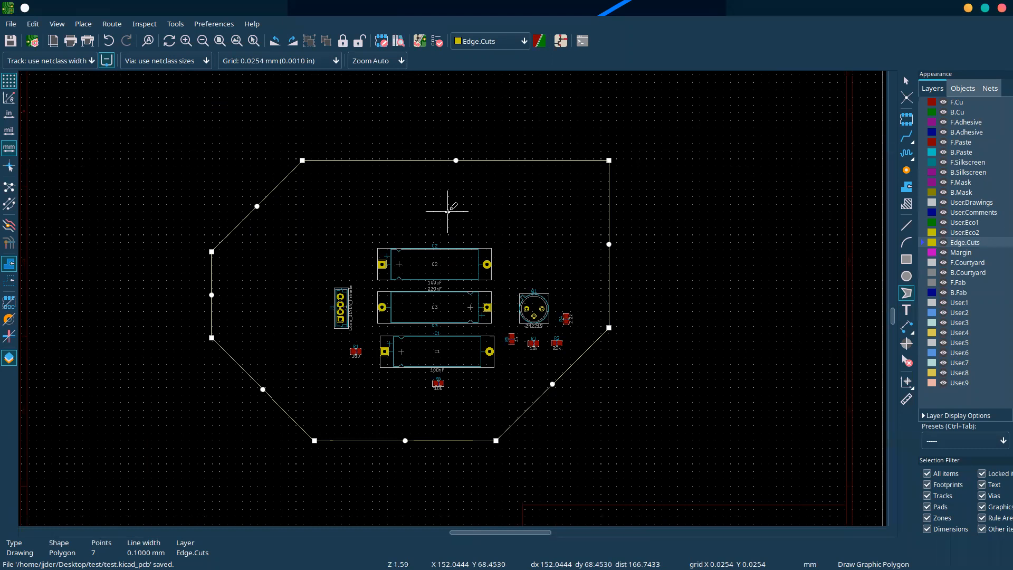
{"action": "key", "text": "alt+3"}
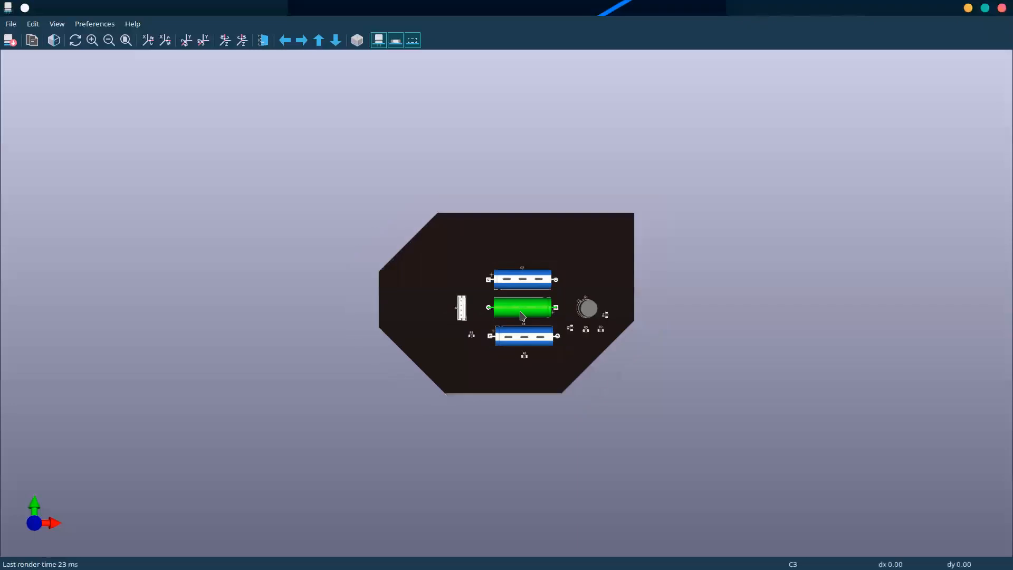
{"action": "scroll", "coordinate": [520, 311], "scroll_direction": "up", "scroll_amount": 4}
{"action": "scroll", "coordinate": [521, 316], "scroll_direction": "down", "scroll_amount": 1}
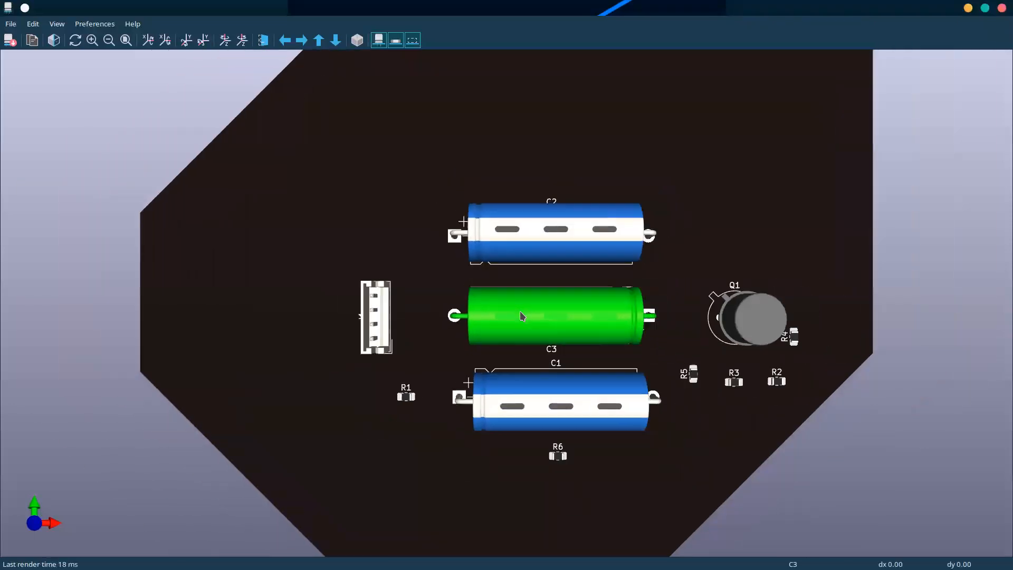
{"action": "scroll", "coordinate": [522, 315], "scroll_direction": "down", "scroll_amount": 2}
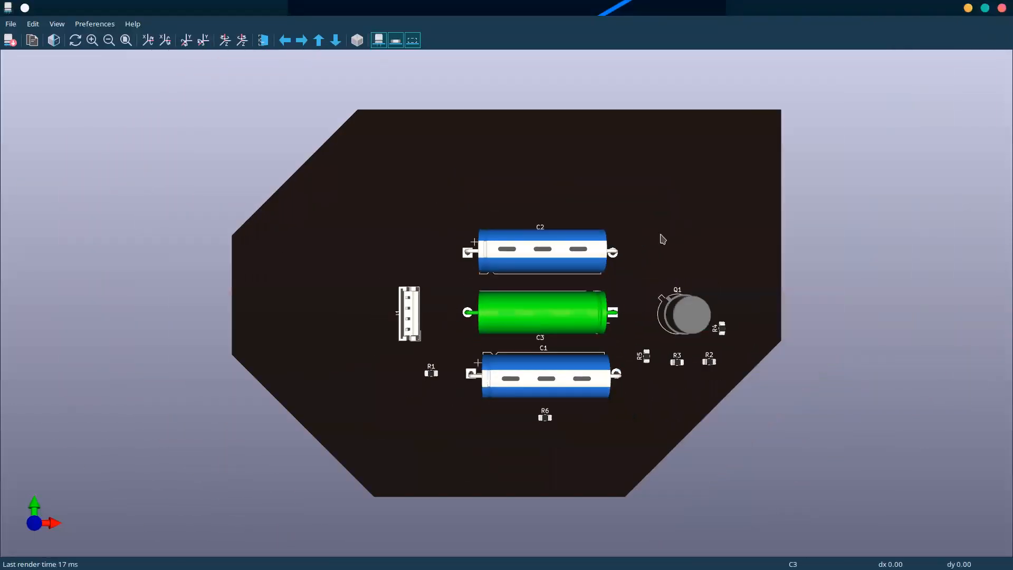
{"action": "left_click", "coordinate": [1002, 8]}
- Route the GND track on F.Cu from C2's square pad to the connector's square pad
{"action": "scroll", "coordinate": [452, 298], "scroll_direction": "up", "scroll_amount": 2}
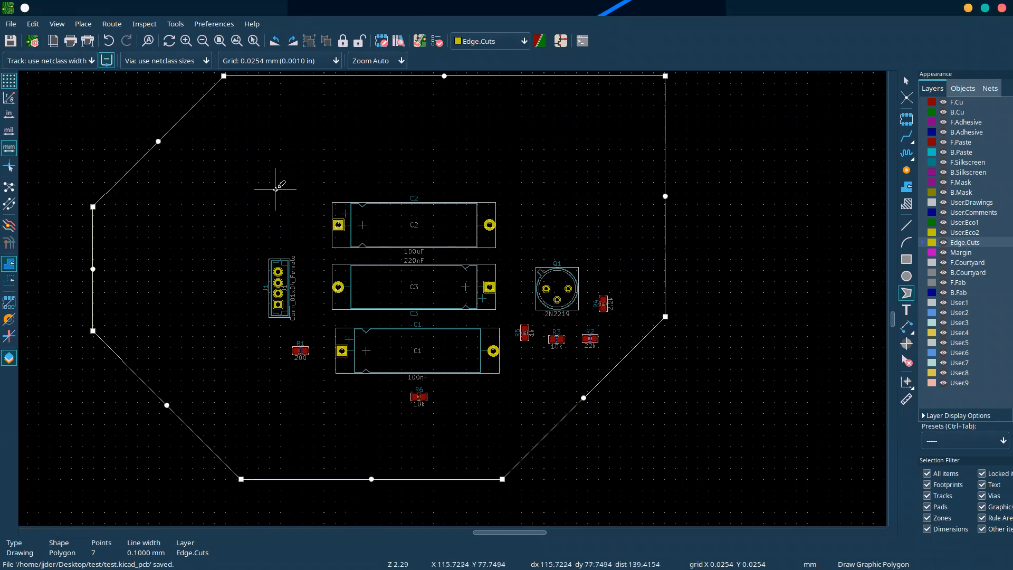
{"action": "scroll", "coordinate": [419, 229], "scroll_direction": "down", "scroll_amount": 3}
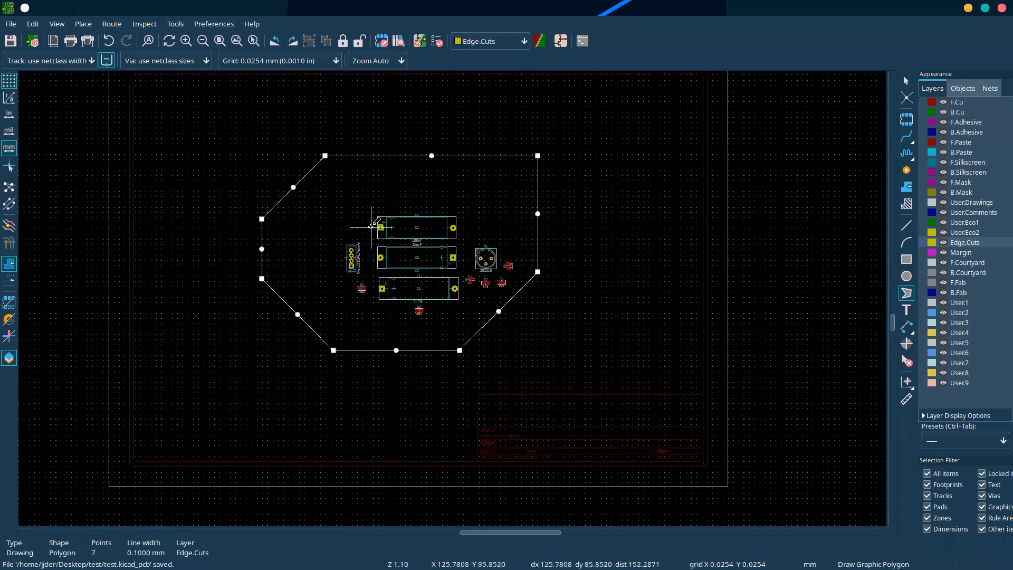
{"action": "scroll", "coordinate": [371, 227], "scroll_direction": "up", "scroll_amount": 1}
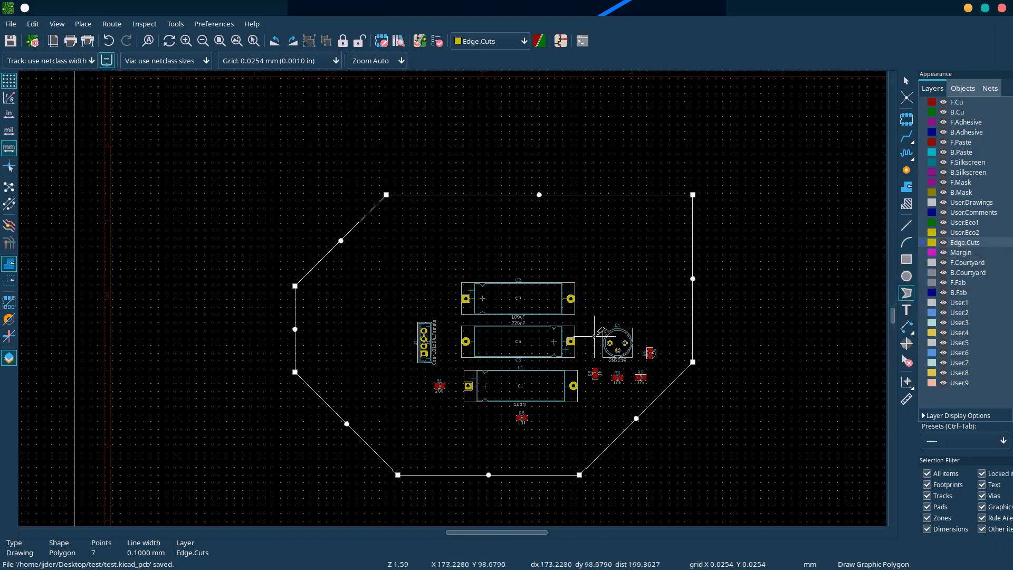
{"action": "scroll", "coordinate": [595, 337], "scroll_direction": "down", "scroll_amount": 1}
{"action": "scroll", "coordinate": [452, 298], "scroll_direction": "up", "scroll_amount": 1}
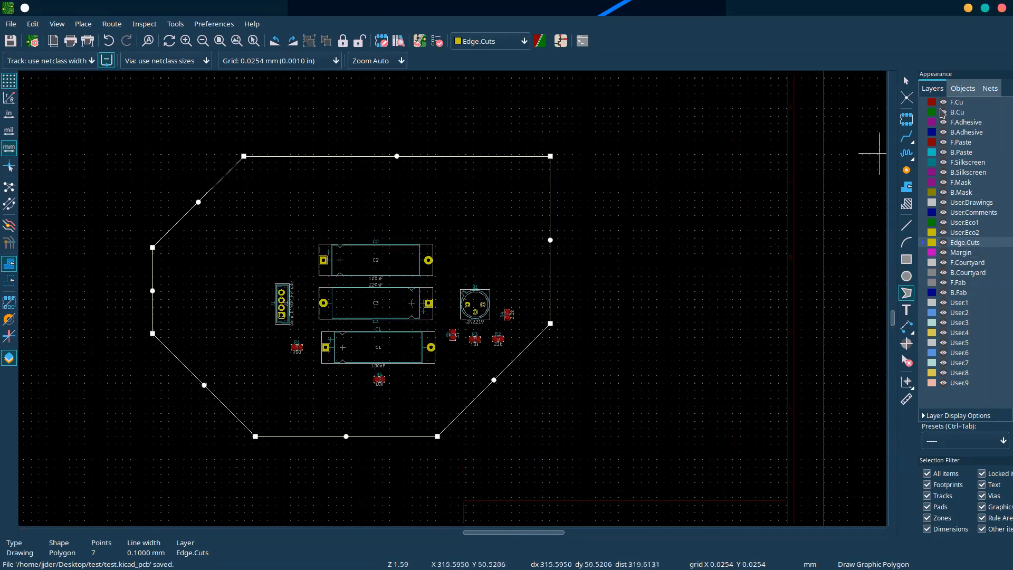
{"action": "left_click", "coordinate": [962, 104]}
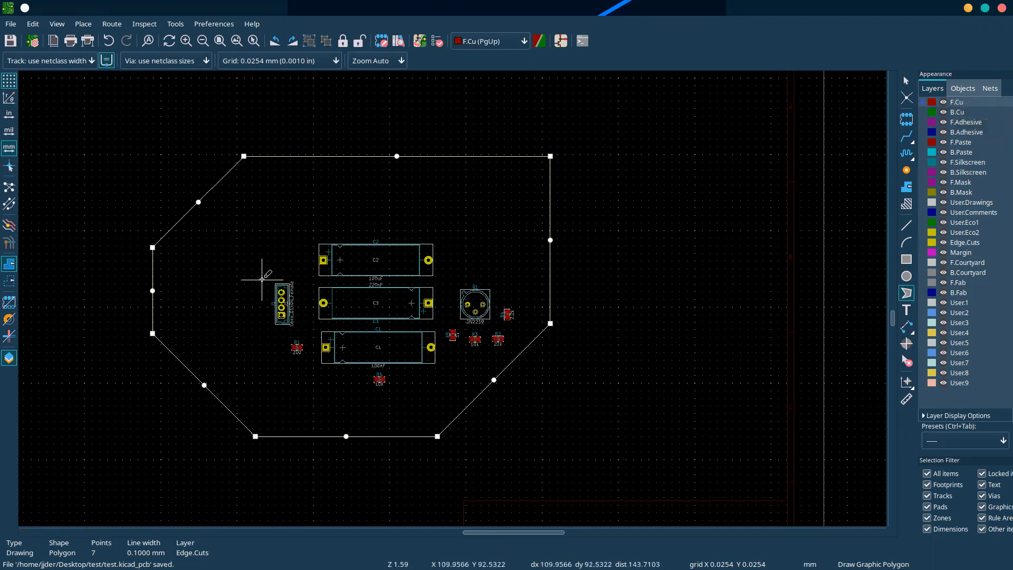
{"action": "scroll", "coordinate": [264, 294], "scroll_direction": "up", "scroll_amount": 1}
{"action": "scroll", "coordinate": [452, 297], "scroll_direction": "up", "scroll_amount": 1}
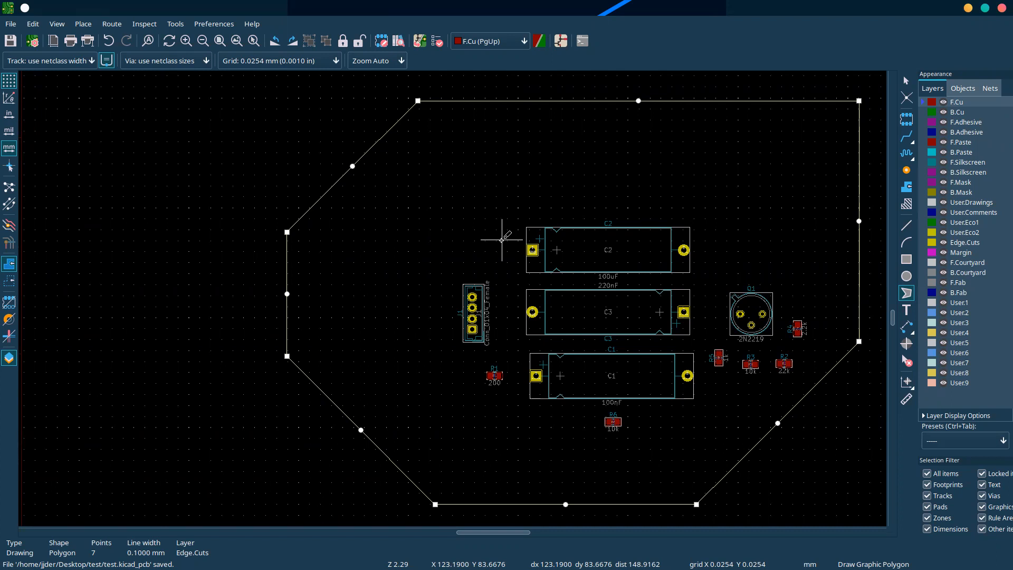
{"action": "key", "text": "x"}
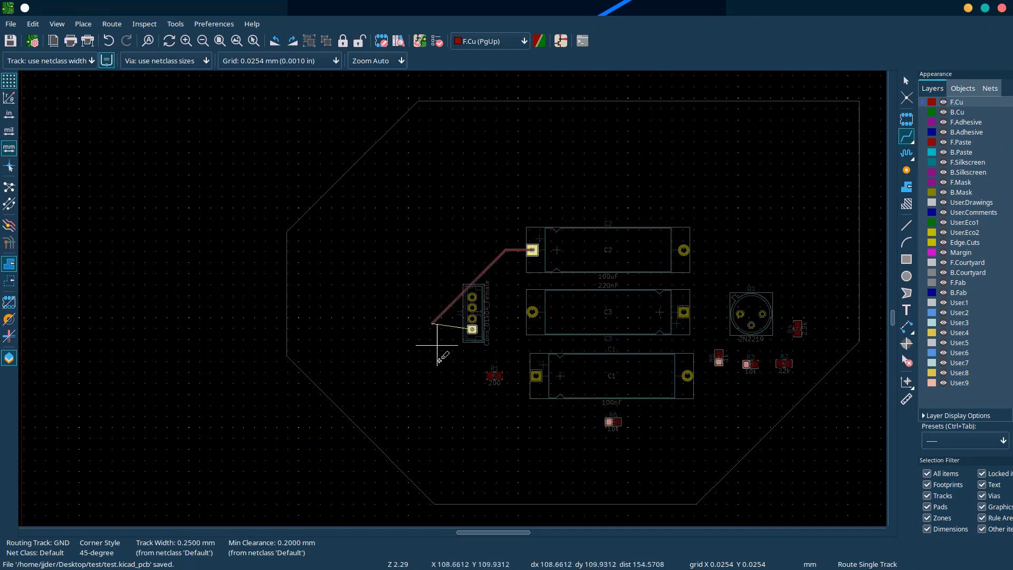
{"action": "left_click", "coordinate": [473, 318]}
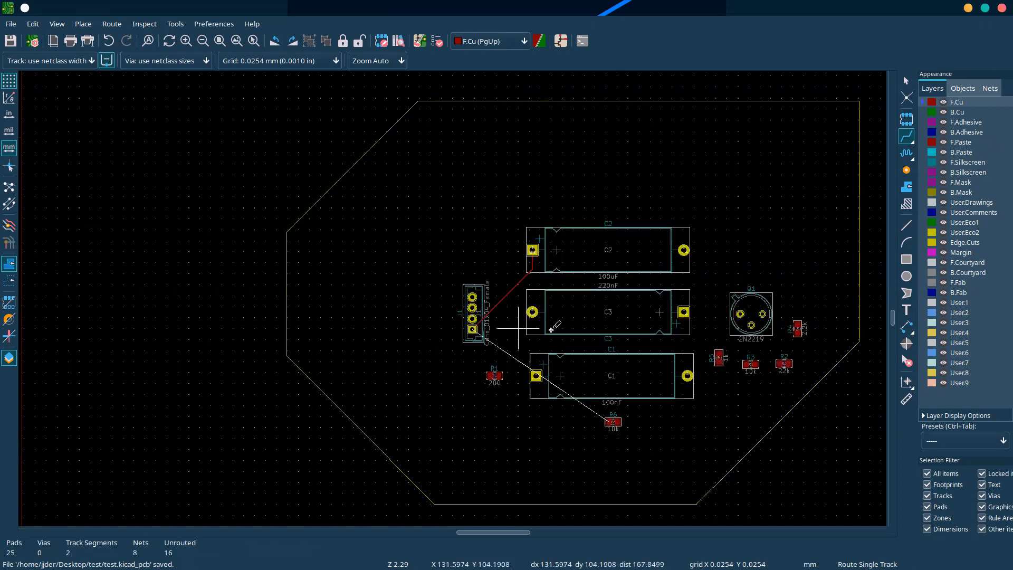
{"action": "left_click", "coordinate": [473, 319]}
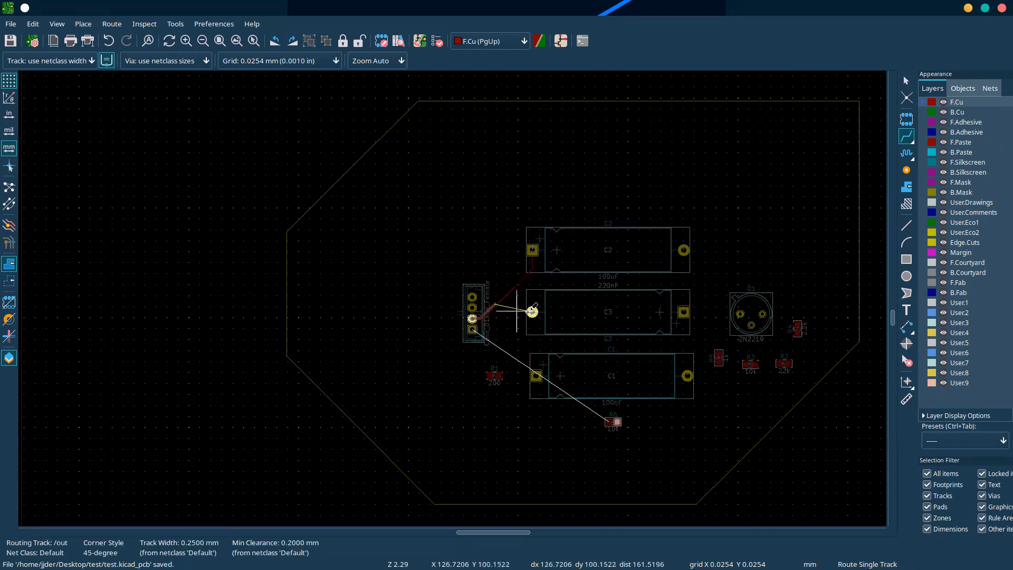
{"action": "key", "text": "Escape"}
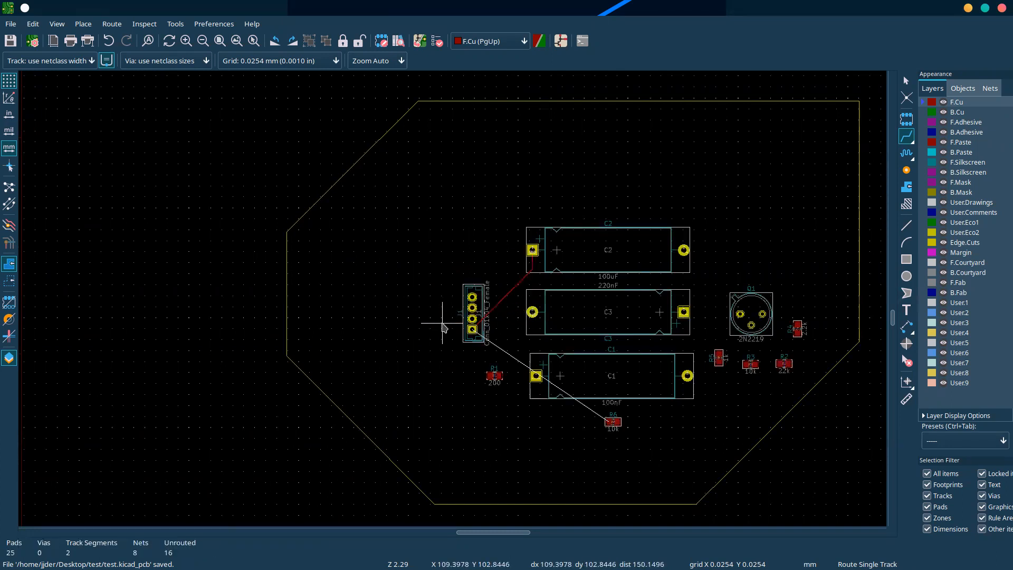
- Route the VCC track from the connector's uppermost pad over the capacitors to R4's upper pad and on to R2's outer pad
{"action": "left_click", "coordinate": [472, 297]}
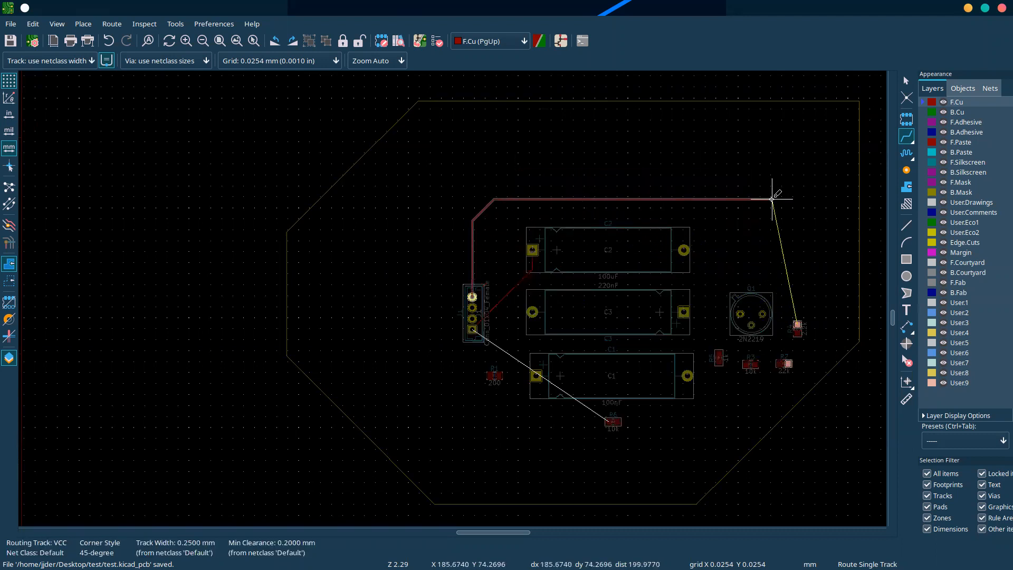
{"action": "left_click", "coordinate": [797, 323]}
{"action": "left_click", "coordinate": [789, 363]}
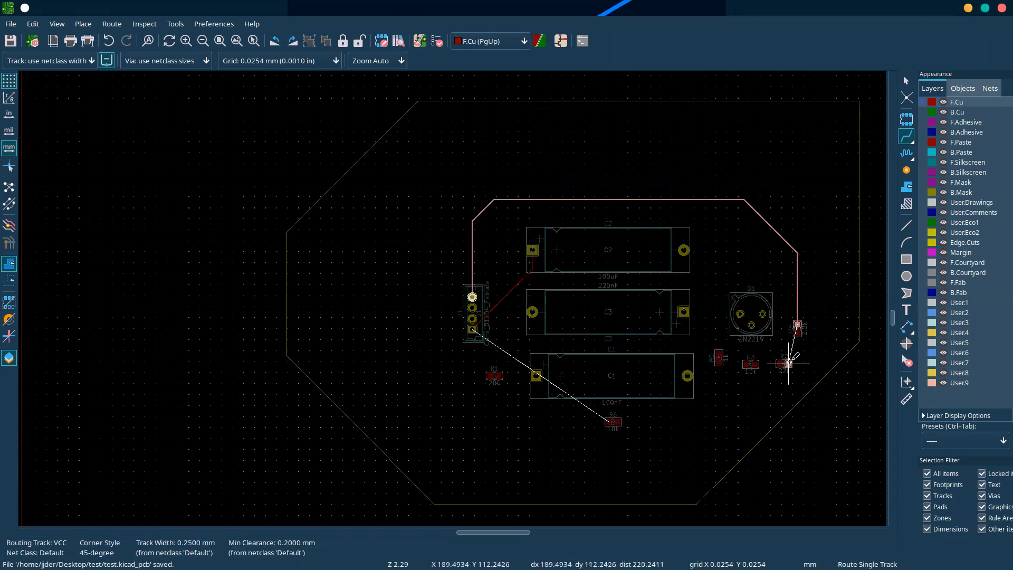
{"action": "left_click", "coordinate": [800, 323]}
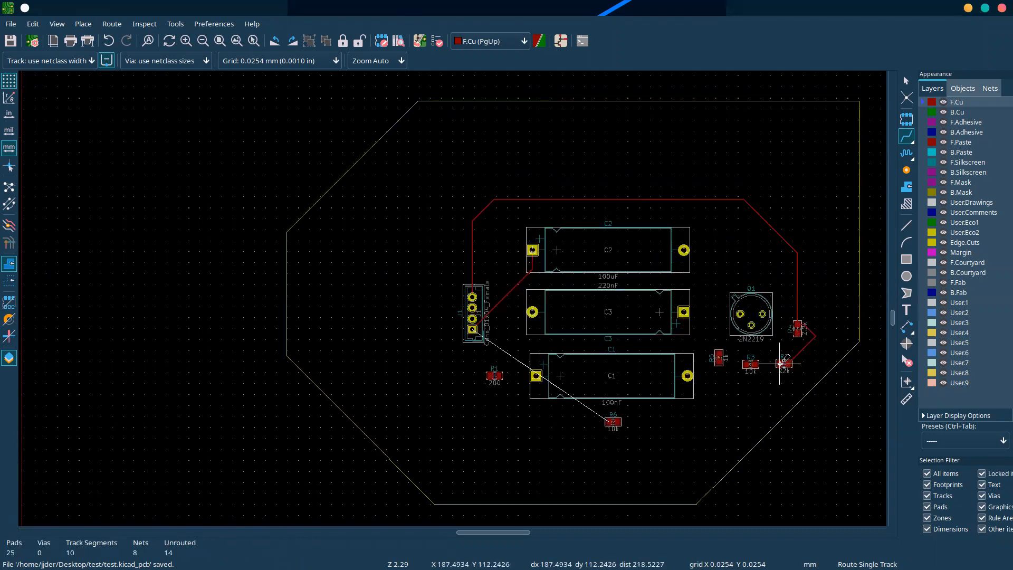
- Route the base net, connecting R2's inner pad to R3, R3 to Q1's lowest pad, and C1's round pad to R2
{"action": "left_click", "coordinate": [780, 364]}
{"action": "left_click", "coordinate": [755, 364]}
{"action": "left_click", "coordinate": [755, 364]}
{"action": "left_click", "coordinate": [751, 325]}
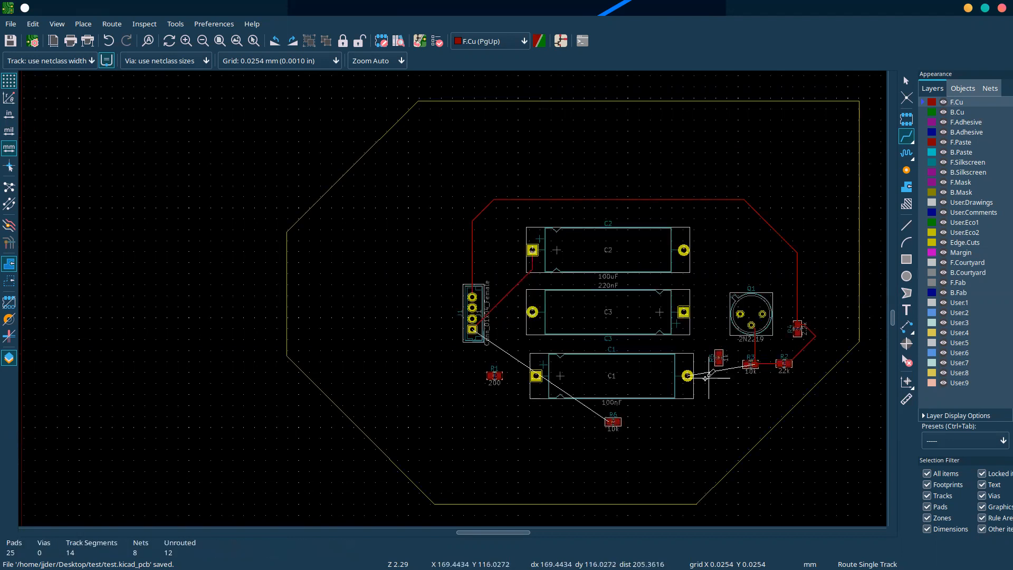
{"action": "left_click", "coordinate": [688, 376]}
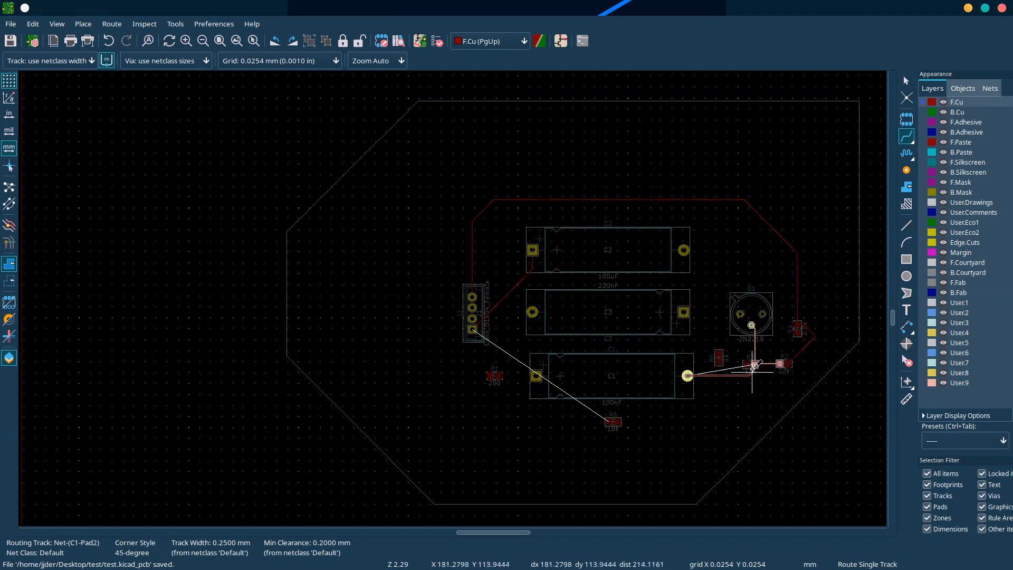
{"action": "left_click", "coordinate": [780, 364]}
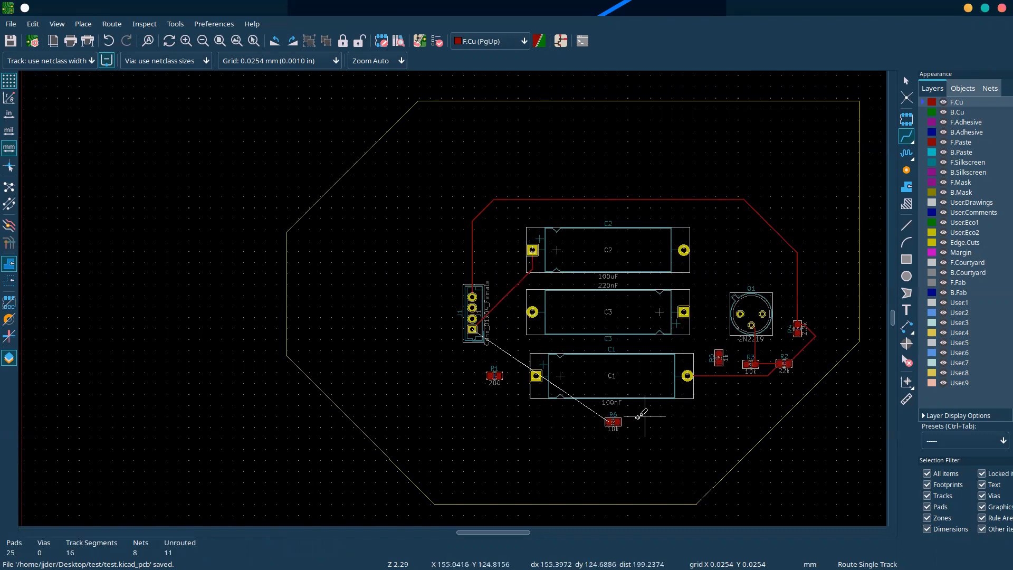
- Route the GND tracks from the connector's square pad around R1 to R6, and from R5's lower pad to R3
{"action": "left_click", "coordinate": [472, 329]}
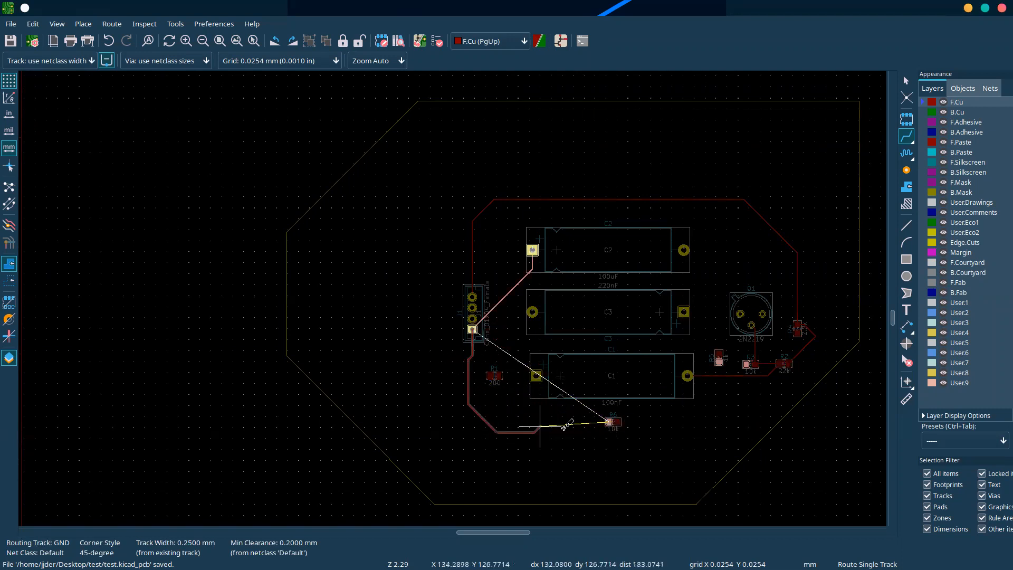
{"action": "left_click", "coordinate": [610, 422]}
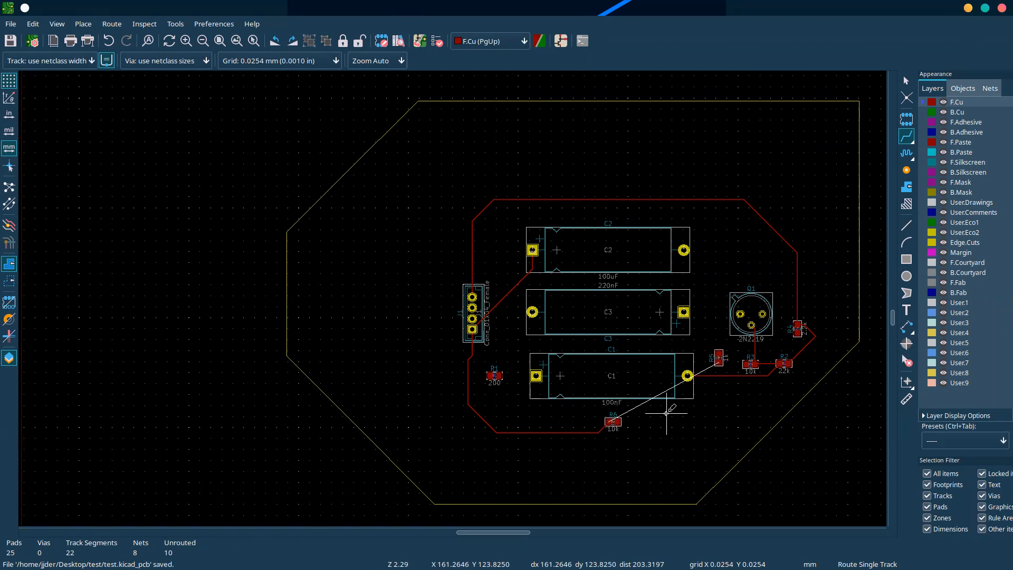
{"action": "left_click", "coordinate": [718, 361]}
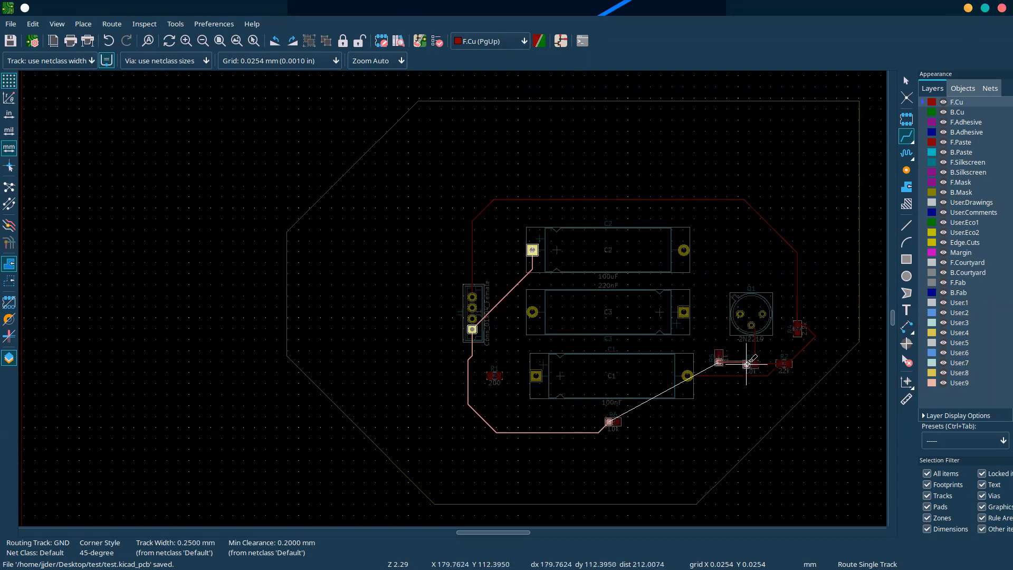
{"action": "key", "text": "Escape"}
- Route R5's upper pad and C2's round pad to Q1's left pad
{"action": "left_click", "coordinate": [719, 352]}
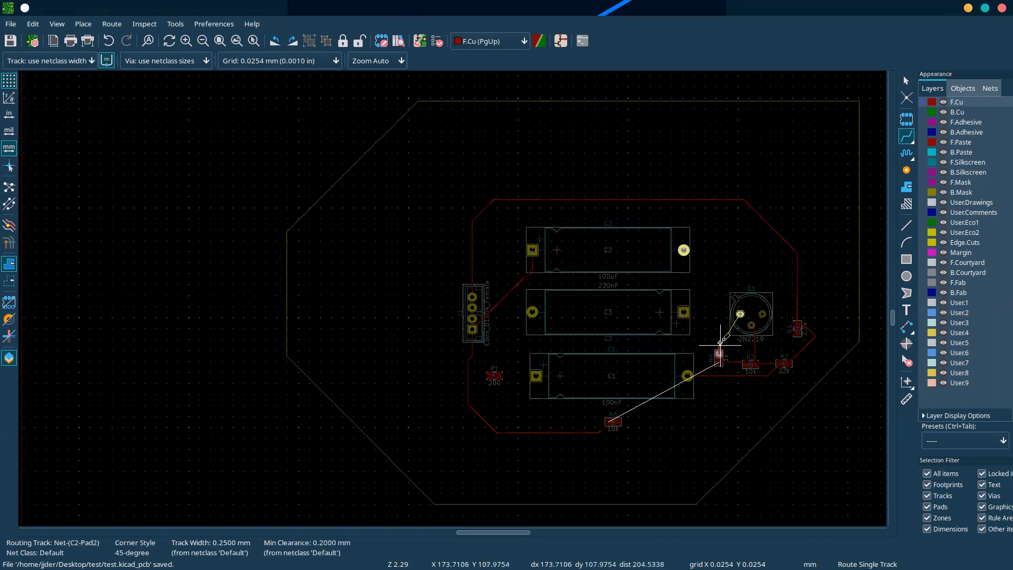
{"action": "left_click", "coordinate": [740, 314]}
{"action": "left_click", "coordinate": [681, 247]}
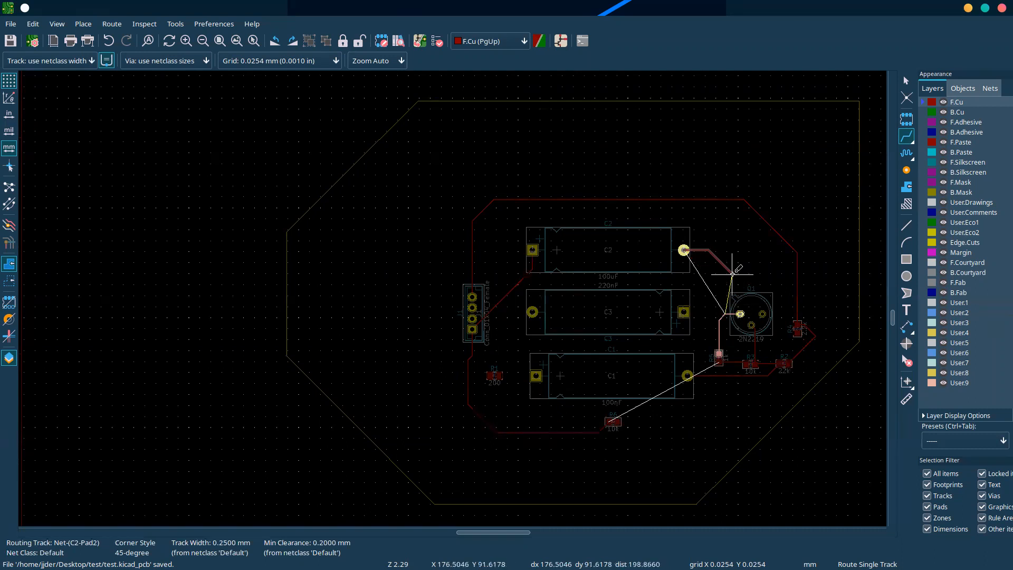
{"action": "left_click", "coordinate": [740, 314]}
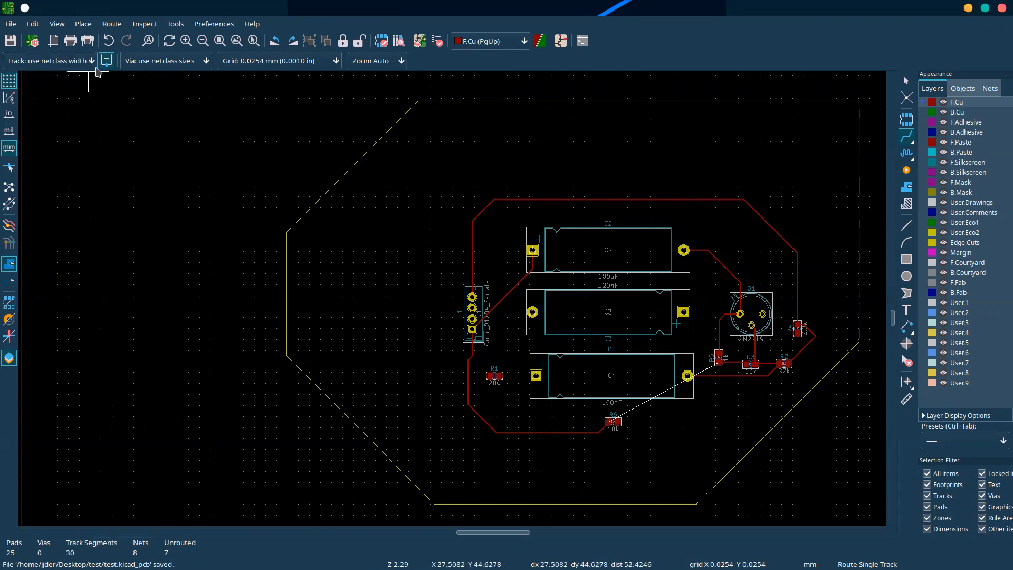
{"action": "left_click", "coordinate": [472, 307]}
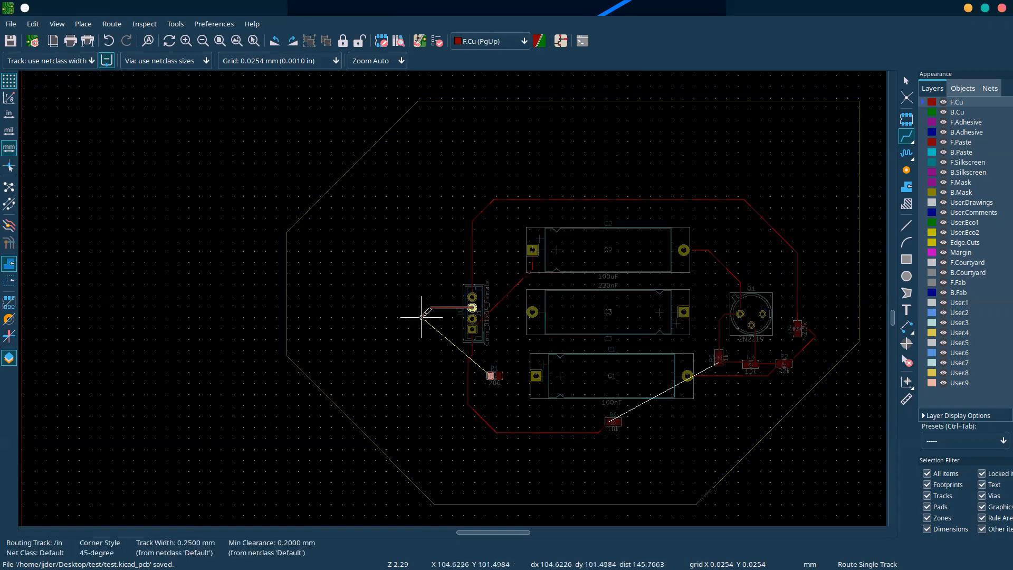
{"action": "left_click", "coordinate": [472, 311]}
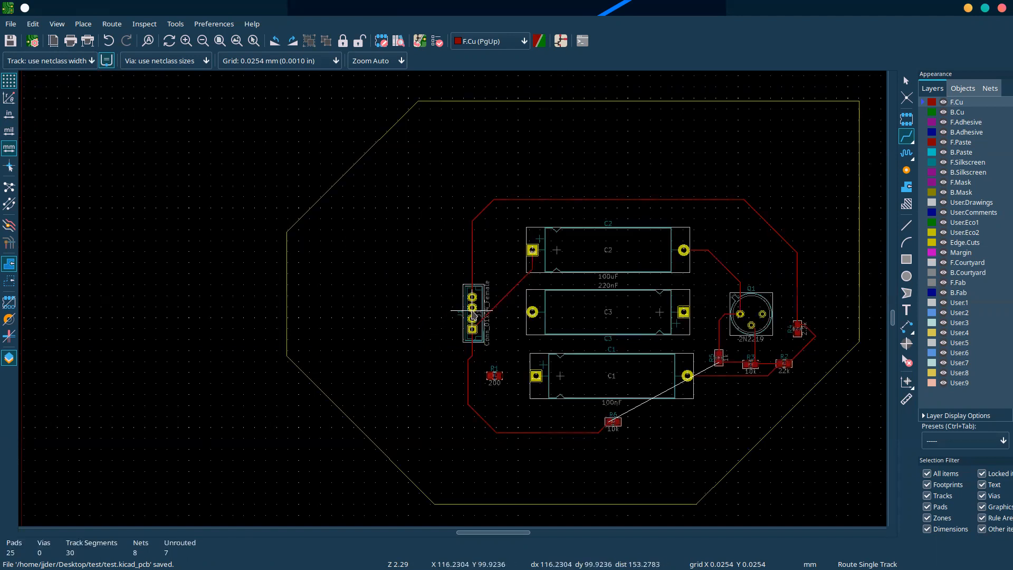
{"action": "left_click", "coordinate": [472, 309]}
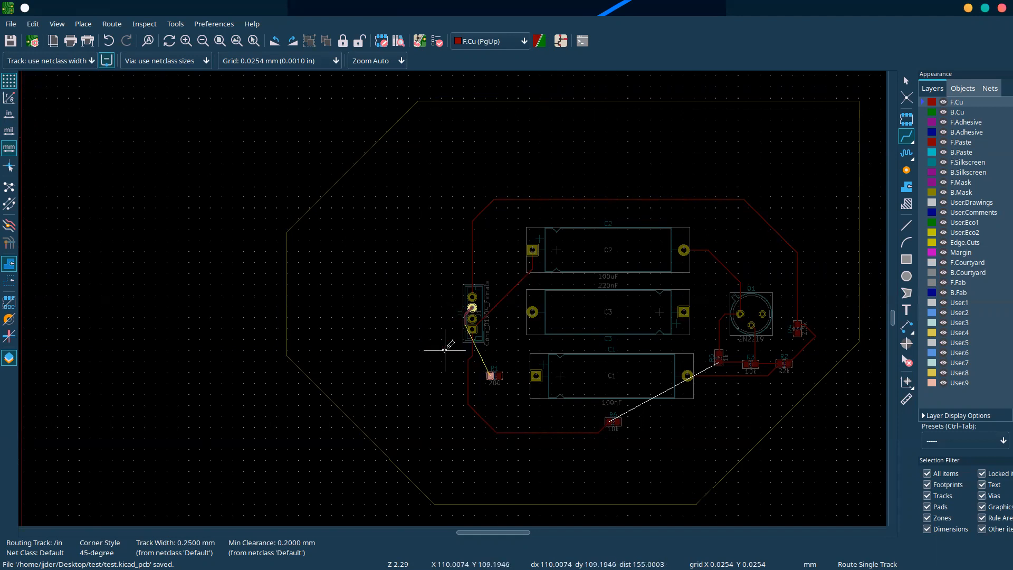
{"action": "key", "text": "Escape"}
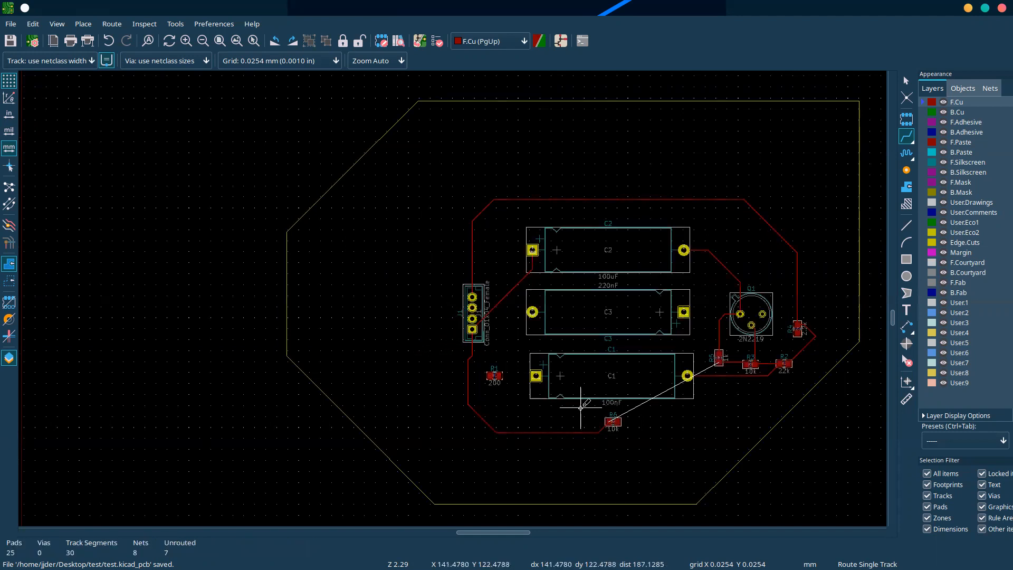
- Route R6's out pad to C3's round pad, and R6's GND pad to R5's GND pad using two vias and a B.Cu segment
{"action": "left_click", "coordinate": [616, 421]}
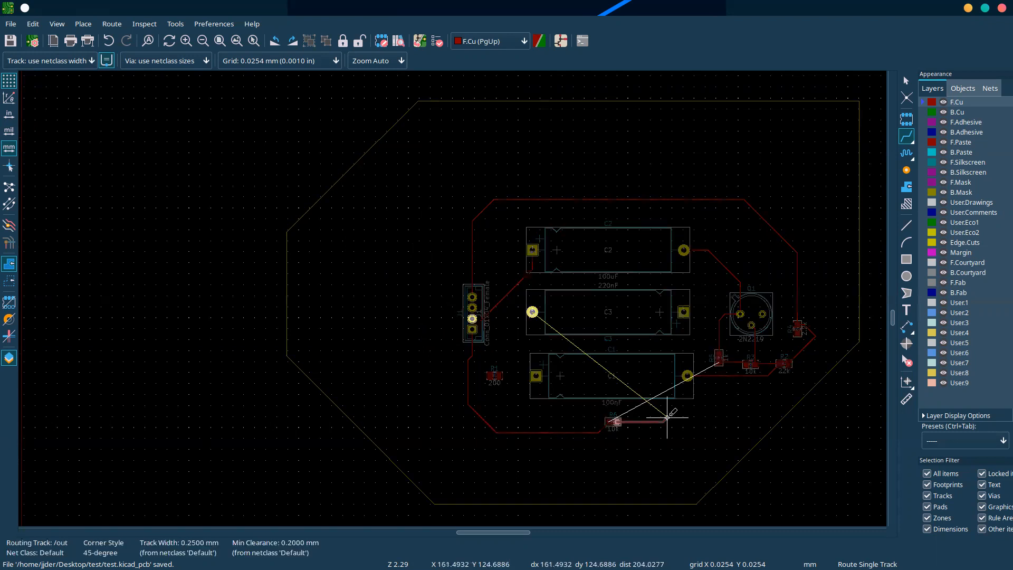
{"action": "left_click", "coordinate": [534, 310]}
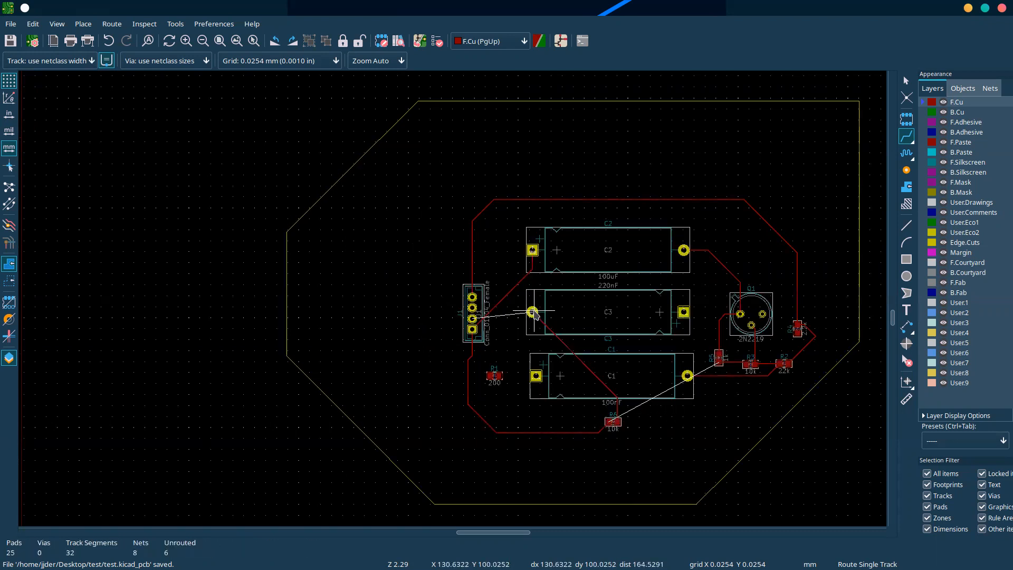
{"action": "left_click", "coordinate": [609, 421]}
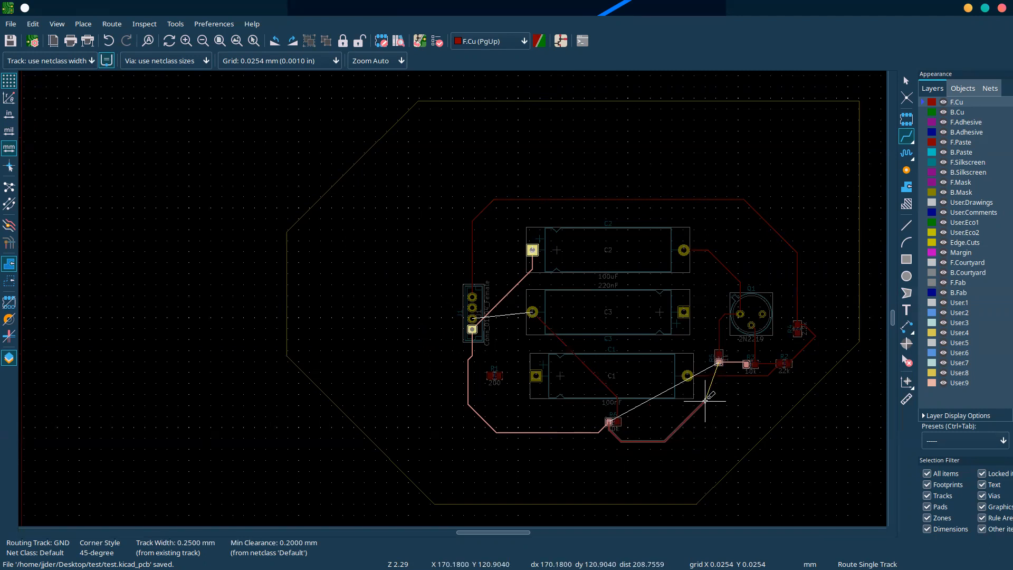
{"action": "scroll", "coordinate": [704, 401], "scroll_direction": "up", "scroll_amount": 5}
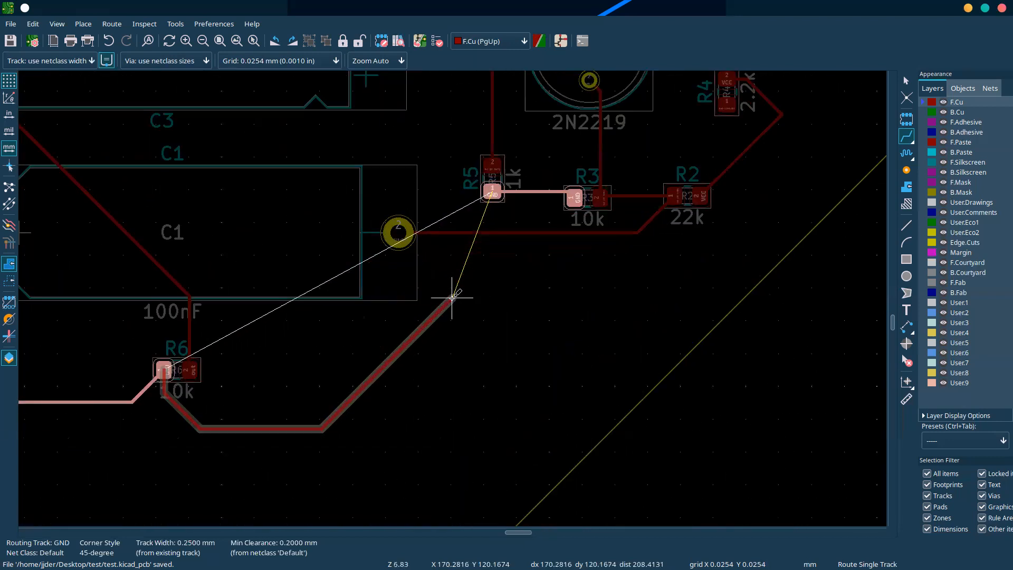
{"action": "scroll", "coordinate": [452, 297], "scroll_direction": "up", "scroll_amount": 1}
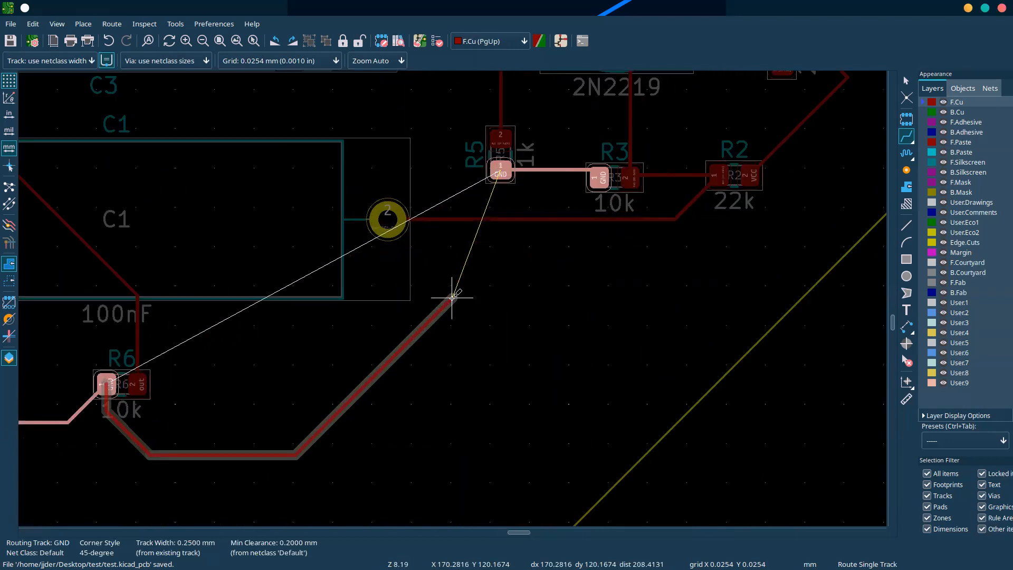
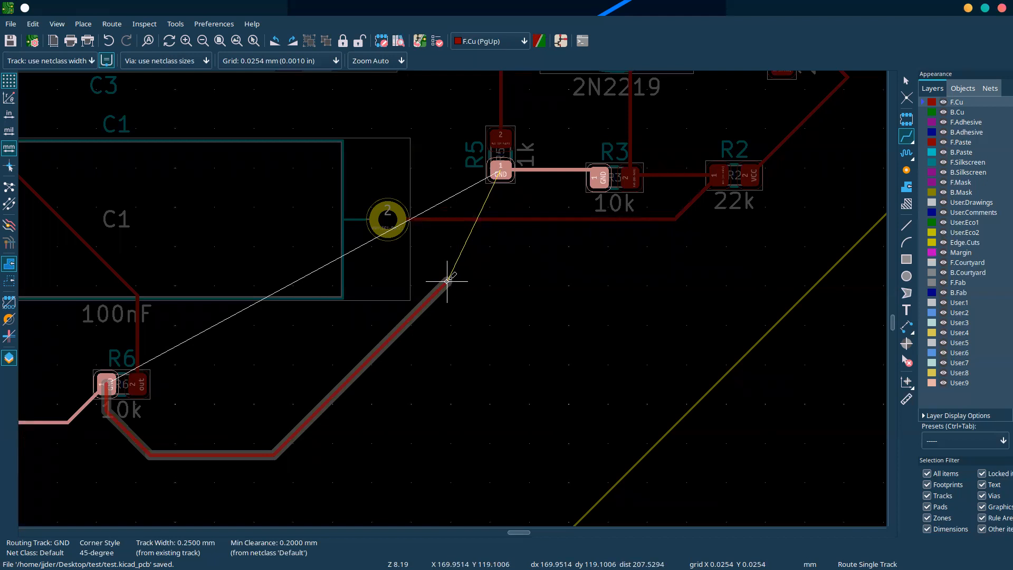
{"action": "key", "text": "v"}
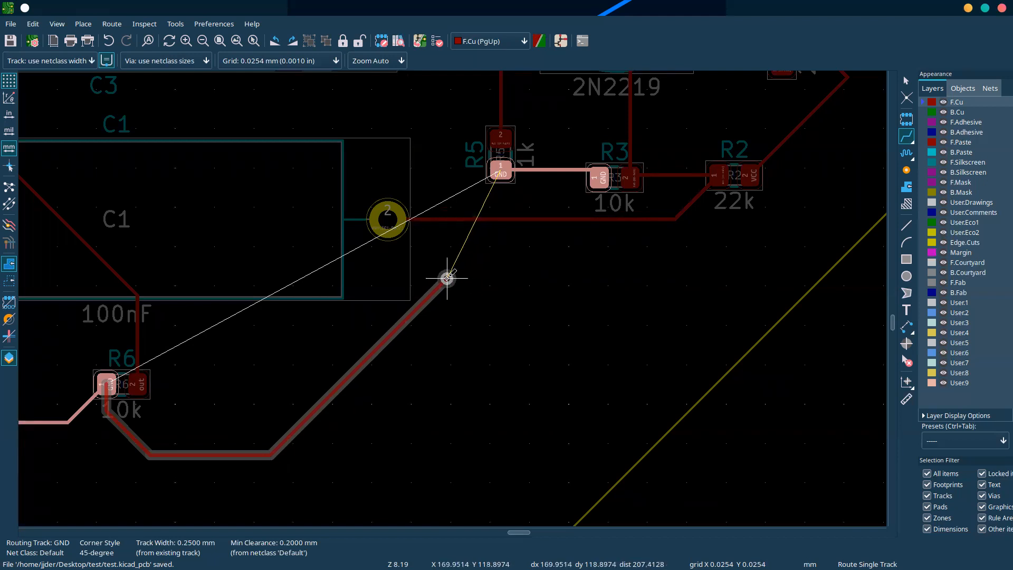
{"action": "key", "text": "Page_Down"}
{"action": "left_click", "coordinate": [446, 282]}
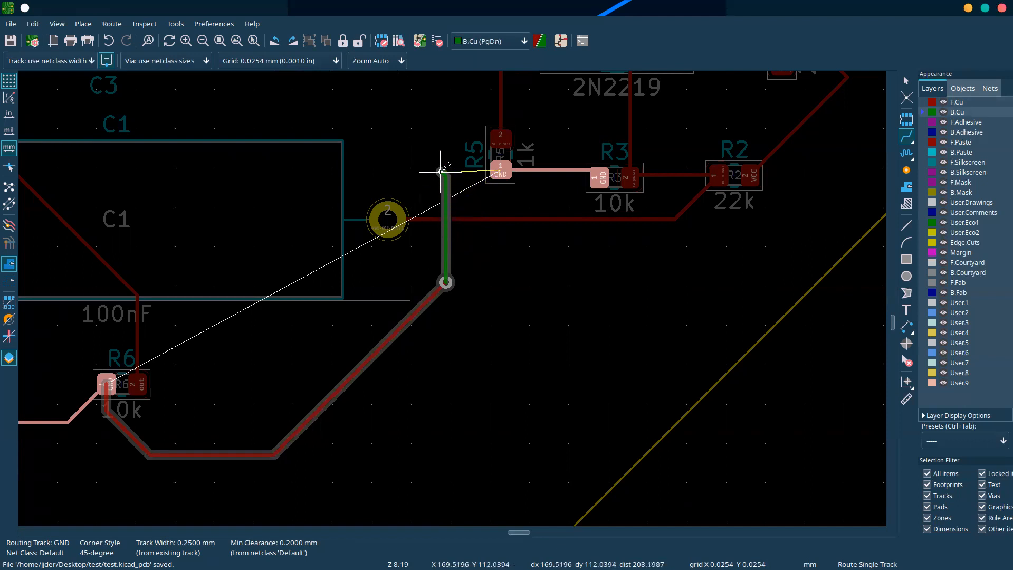
{"action": "key", "text": "v"}
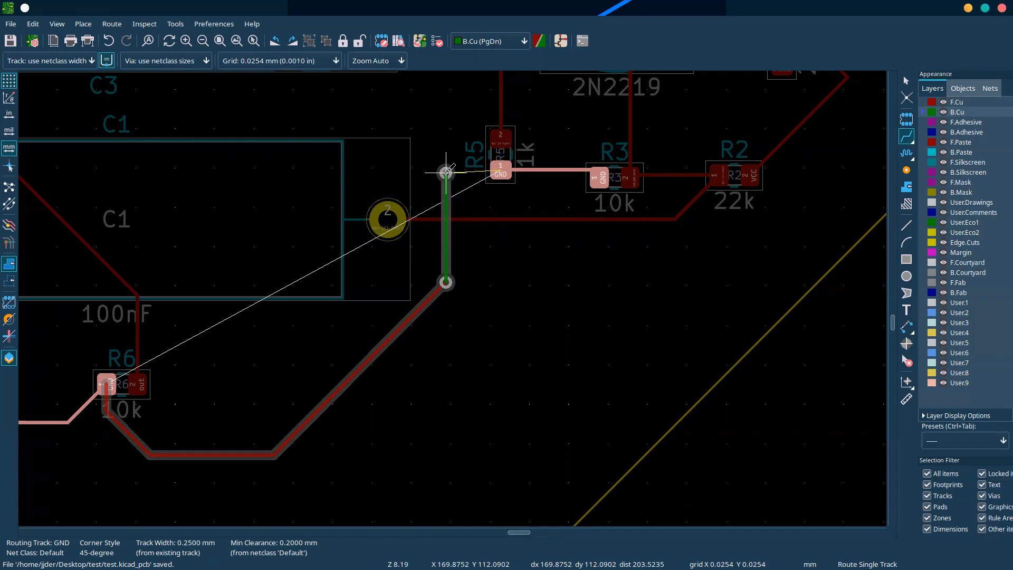
{"action": "left_click", "coordinate": [445, 172]}
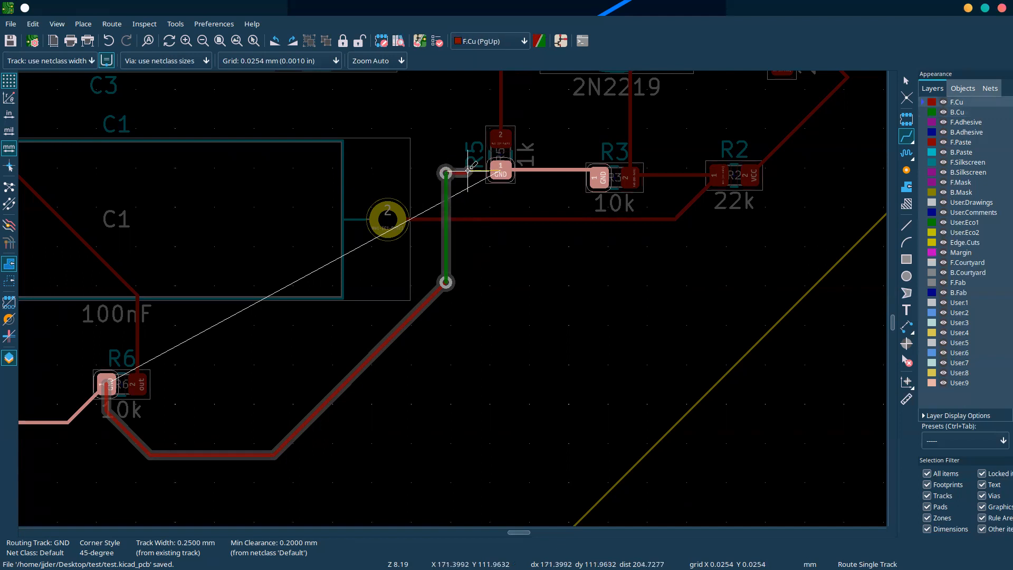
{"action": "left_click", "coordinate": [503, 169]}
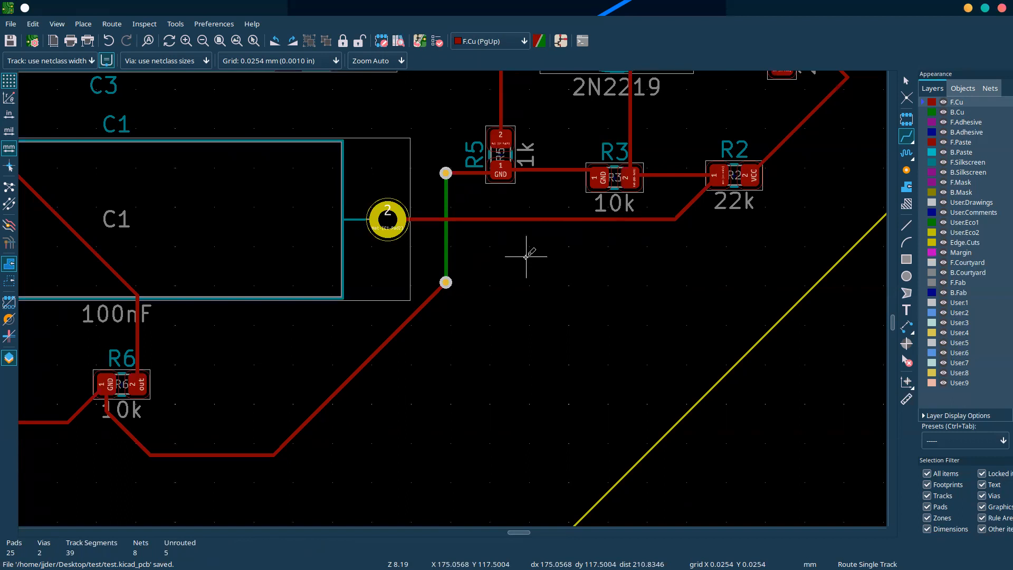
- Route C3's round pad to the connector's out pad, using a via to B.Cu to cross the GND track, and return to F.Cu
{"action": "scroll", "coordinate": [454, 285], "scroll_direction": "down", "scroll_amount": 3}
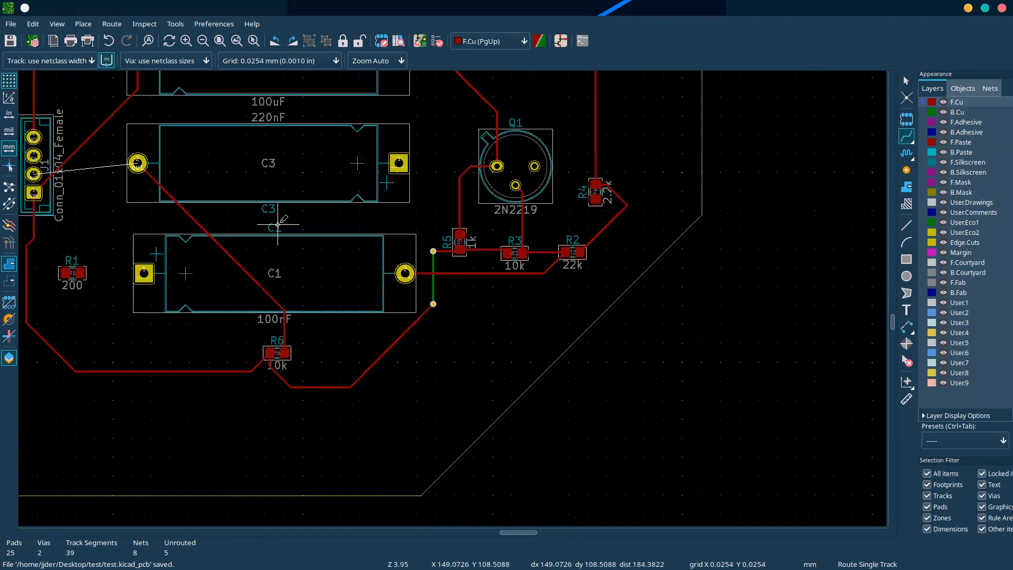
{"action": "scroll", "coordinate": [262, 183], "scroll_direction": "down", "scroll_amount": 3}
{"action": "scroll", "coordinate": [452, 298], "scroll_direction": "up", "scroll_amount": 3}
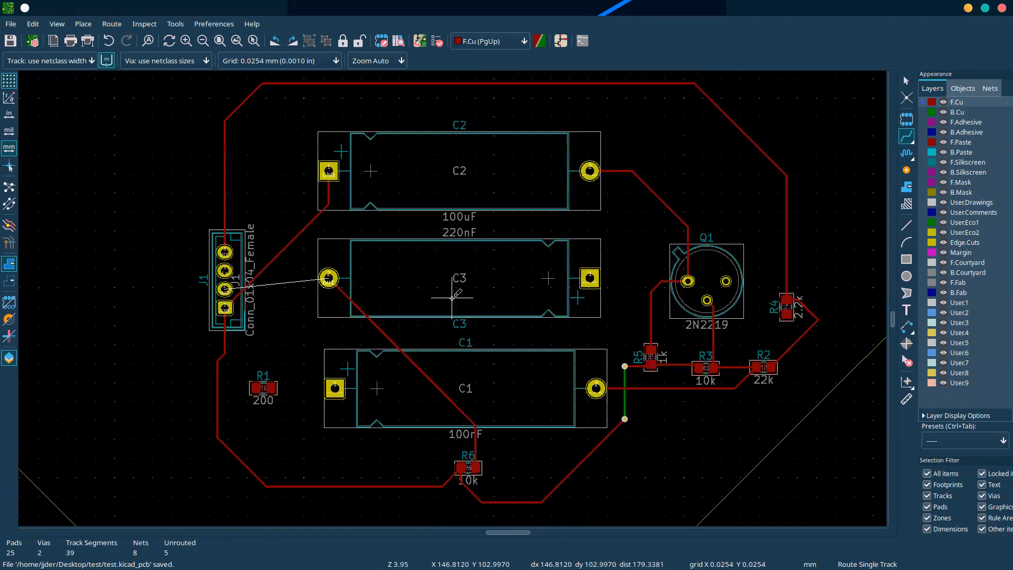
{"action": "left_click", "coordinate": [328, 278]}
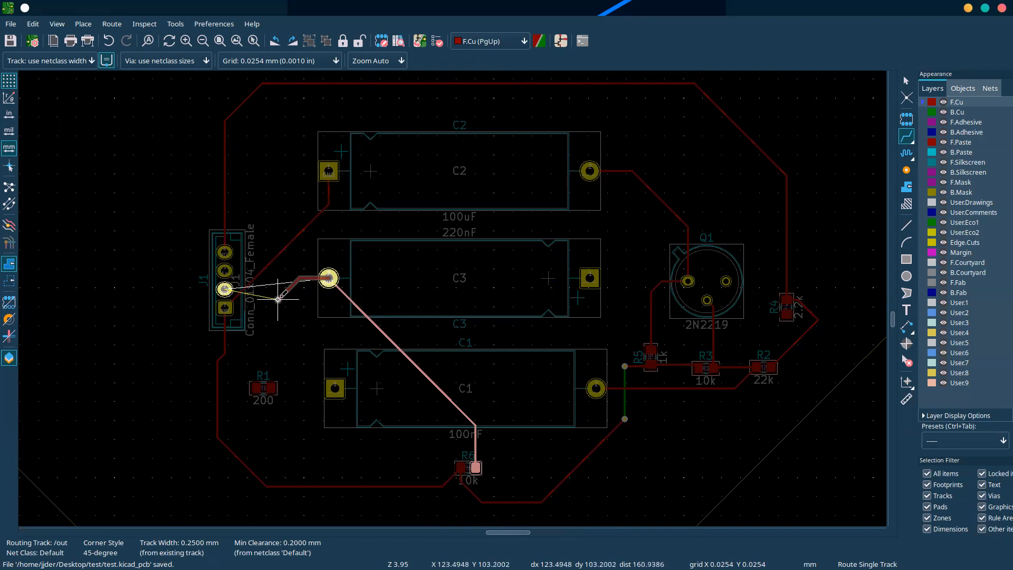
{"action": "left_click", "coordinate": [278, 300]}
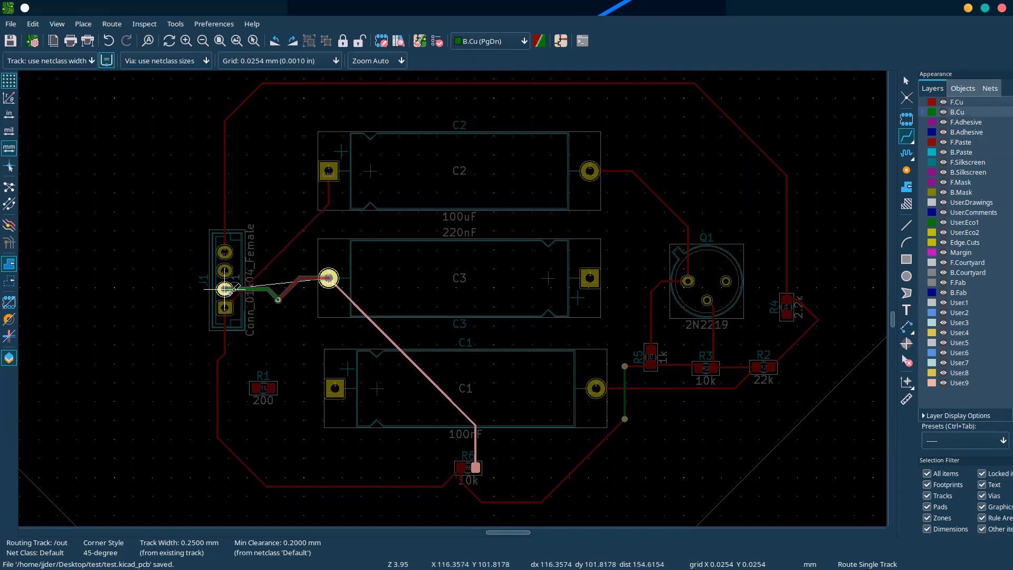
{"action": "left_click", "coordinate": [225, 289]}
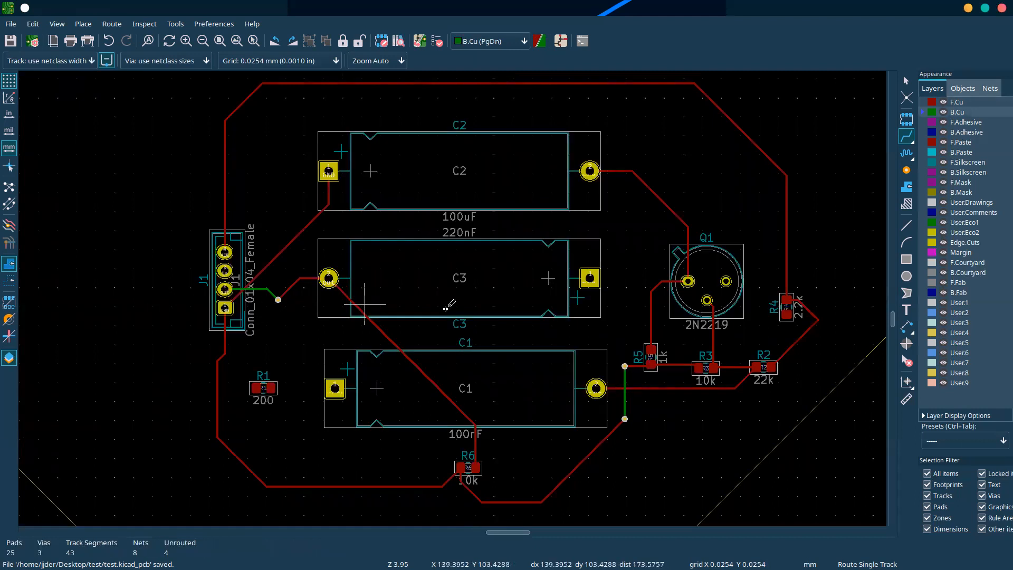
{"action": "scroll", "coordinate": [447, 306], "scroll_direction": "down", "scroll_amount": 2}
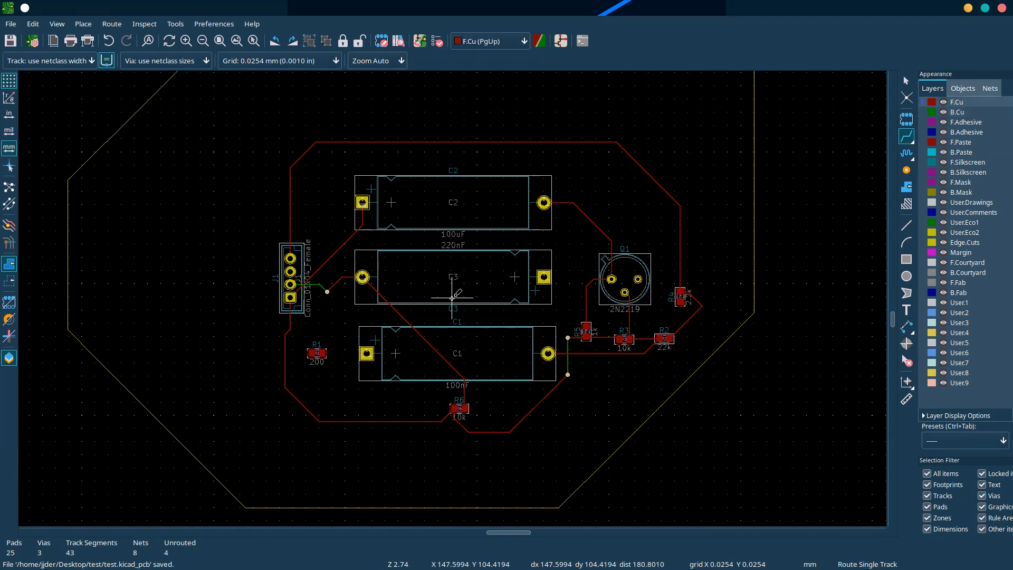
{"action": "key", "text": "Page_Up"}
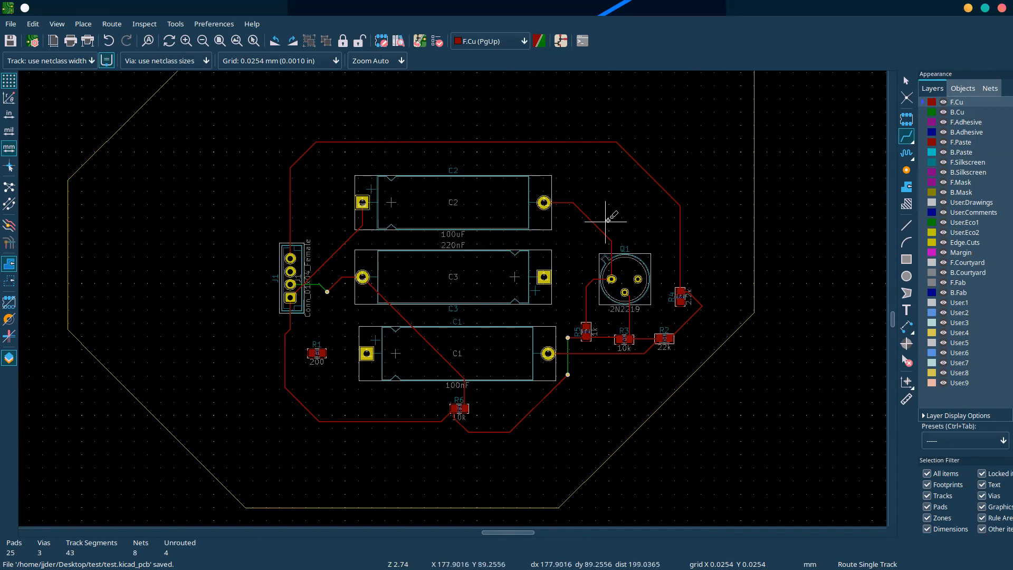
- Examine the placed components, tracks and board shape in the 3D view, and return to the PCB layout
{"action": "scroll", "coordinate": [544, 203], "scroll_direction": "down", "scroll_amount": 5}
{"action": "scroll", "coordinate": [452, 297], "scroll_direction": "up", "scroll_amount": 3}
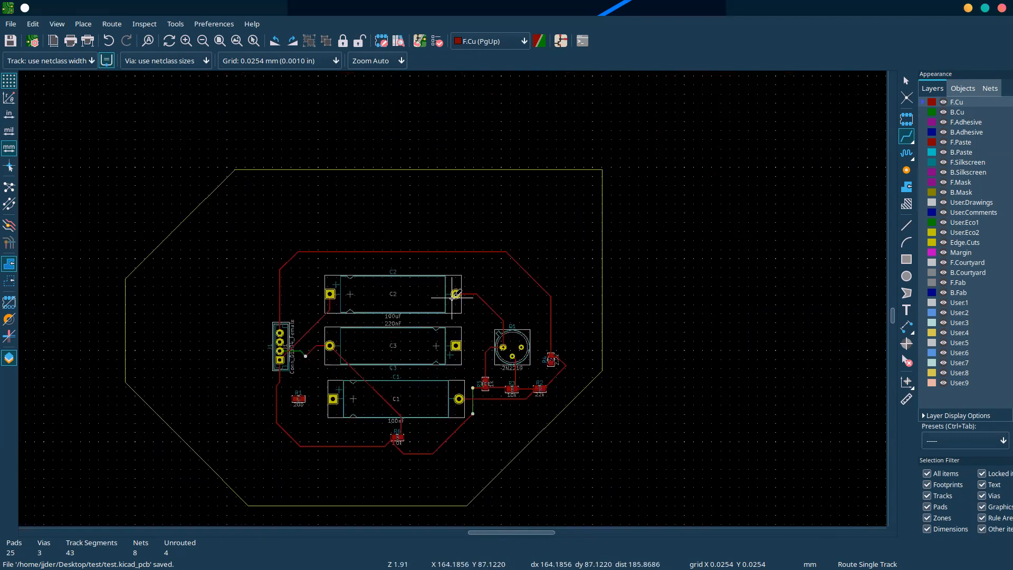
{"action": "key", "text": "alt+3"}
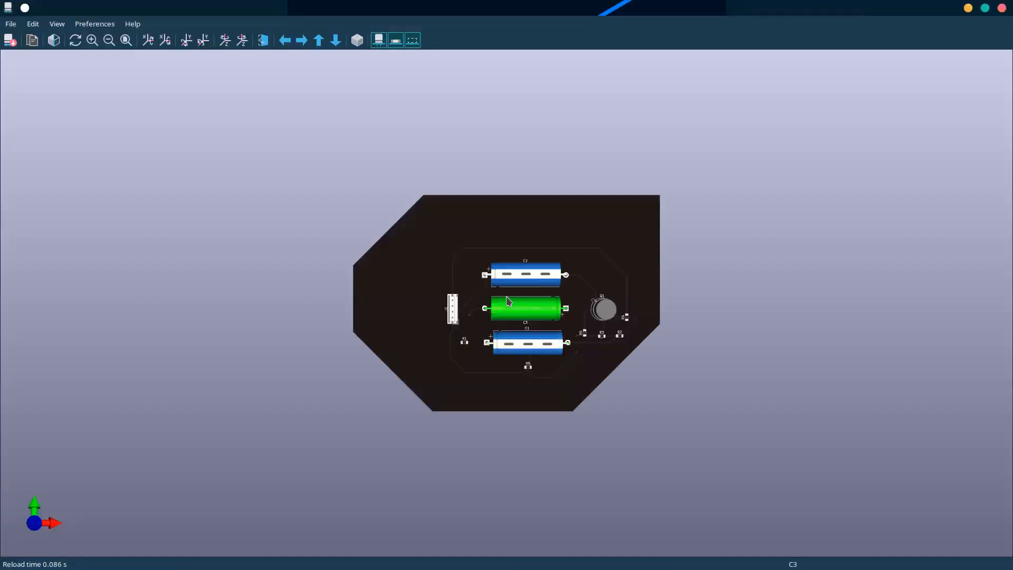
{"action": "scroll", "coordinate": [506, 296], "scroll_direction": "up", "scroll_amount": 5}
{"action": "scroll", "coordinate": [508, 301], "scroll_direction": "down", "scroll_amount": 2}
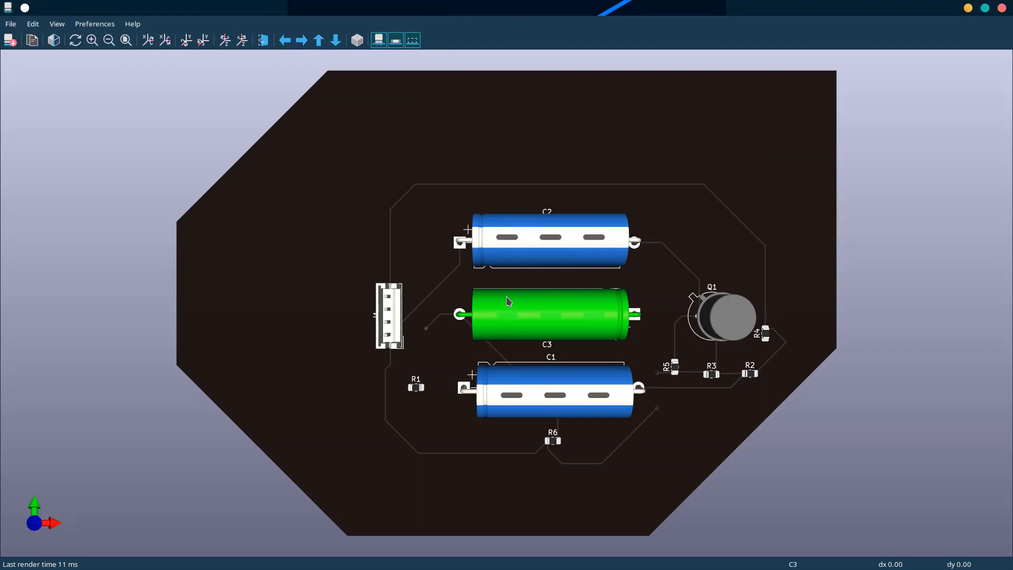
{"action": "left_click_drag", "start_coordinate": [506, 297], "coordinate": [518, 296]}
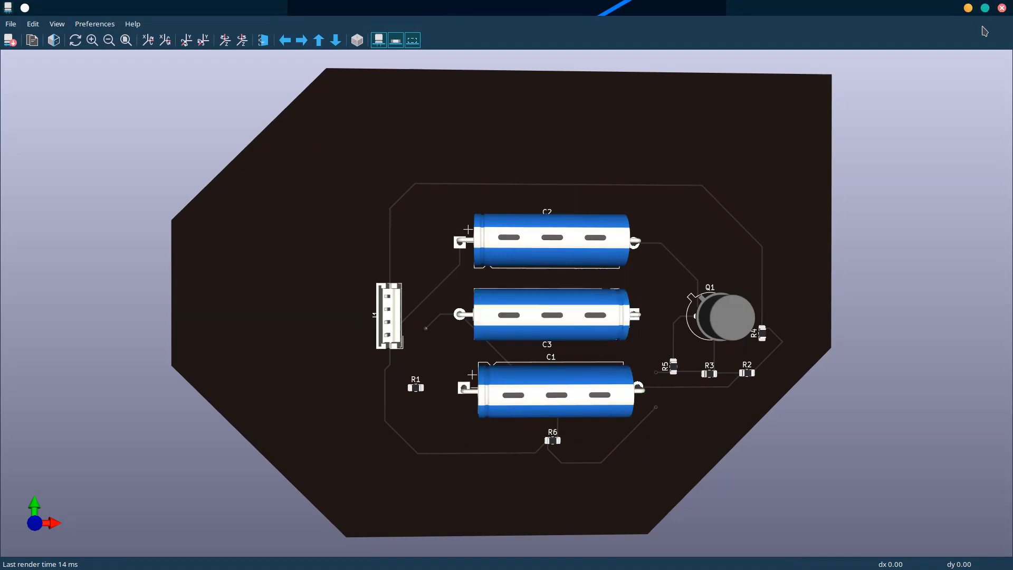
{"action": "scroll", "coordinate": [700, 217], "scroll_direction": "down", "scroll_amount": 4}
{"action": "scroll", "coordinate": [702, 219], "scroll_direction": "up", "scroll_amount": 6}
{"action": "scroll", "coordinate": [701, 219], "scroll_direction": "down", "scroll_amount": 3}
{"action": "scroll", "coordinate": [701, 220], "scroll_direction": "up", "scroll_amount": 2}
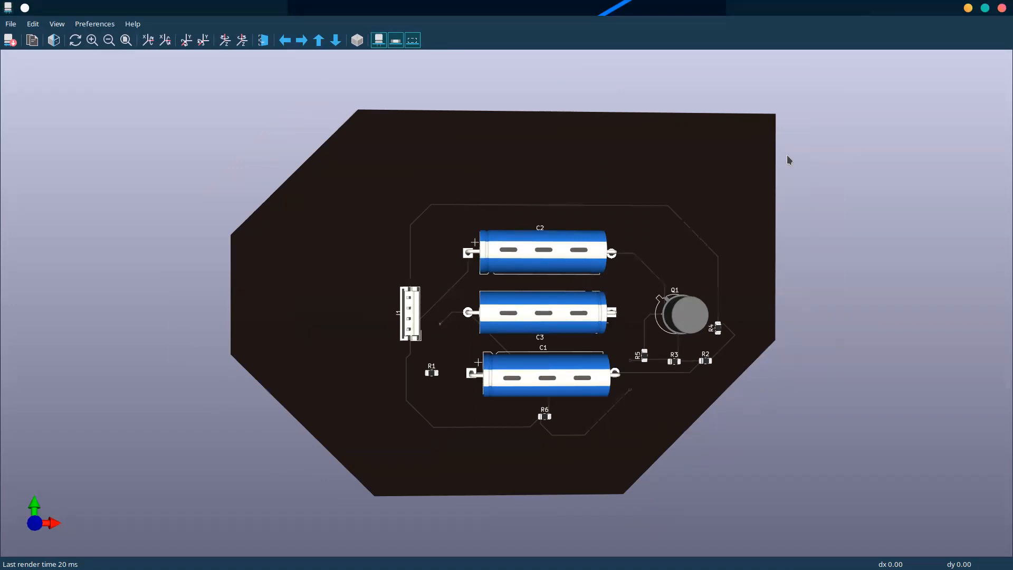
{"action": "left_click", "coordinate": [1000, 9]}
{"action": "scroll", "coordinate": [448, 297], "scroll_direction": "down", "scroll_amount": 3}
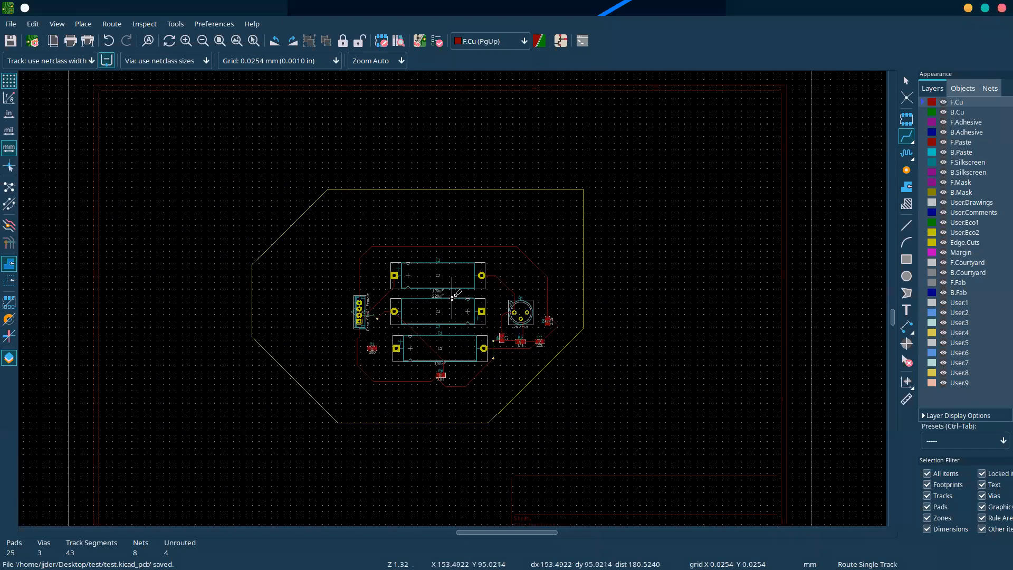
{"action": "scroll", "coordinate": [452, 297], "scroll_direction": "up", "scroll_amount": 4}
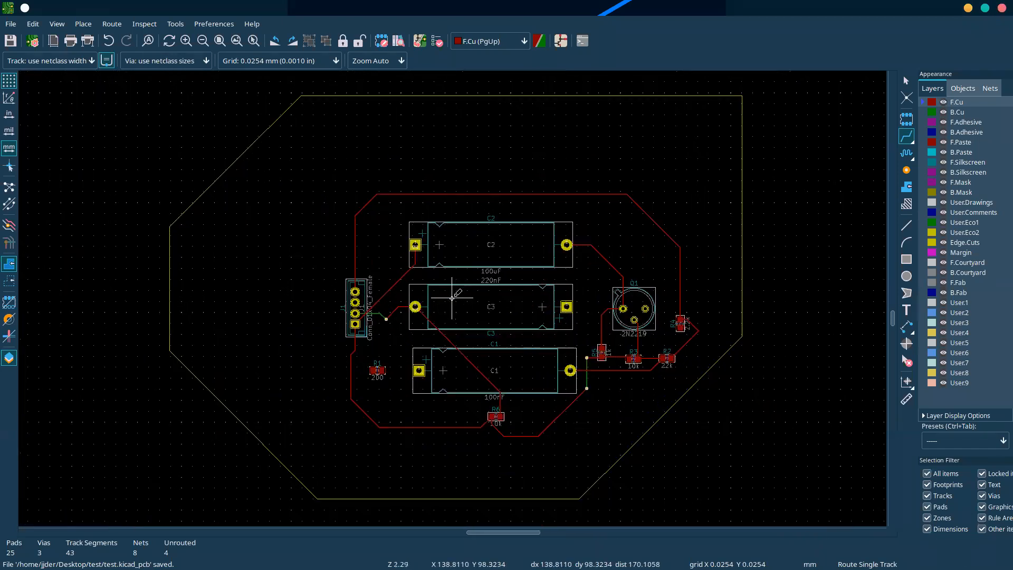
{"action": "scroll", "coordinate": [452, 297], "scroll_direction": "down", "scroll_amount": 2}
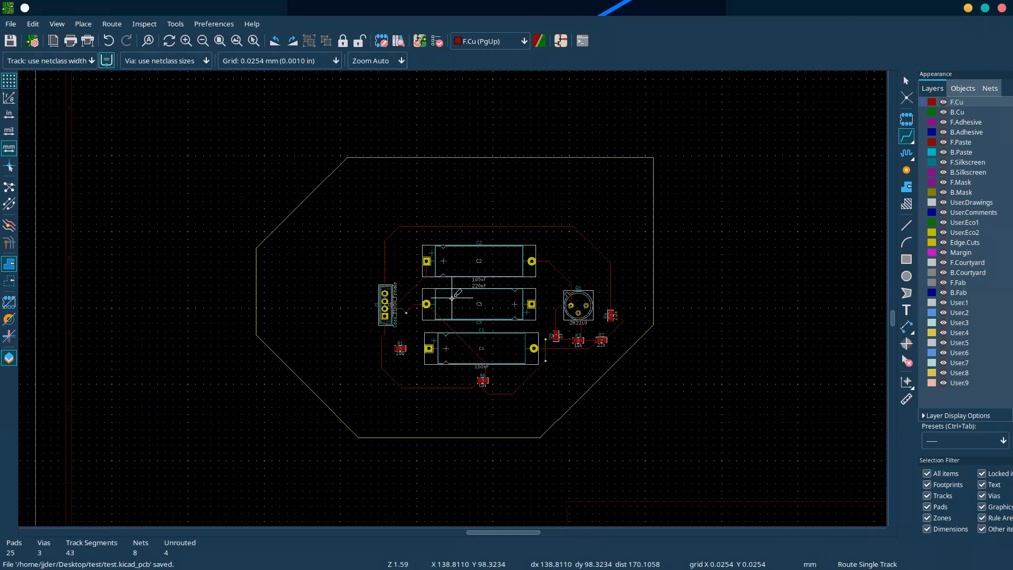
{"action": "key", "text": "alt+3"}
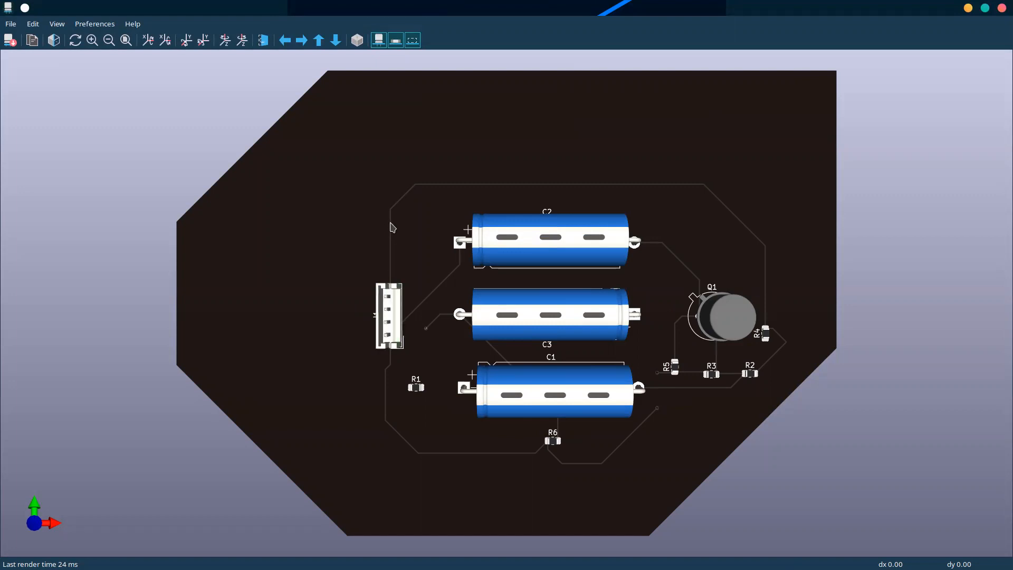
{"action": "left_click", "coordinate": [1001, 8]}
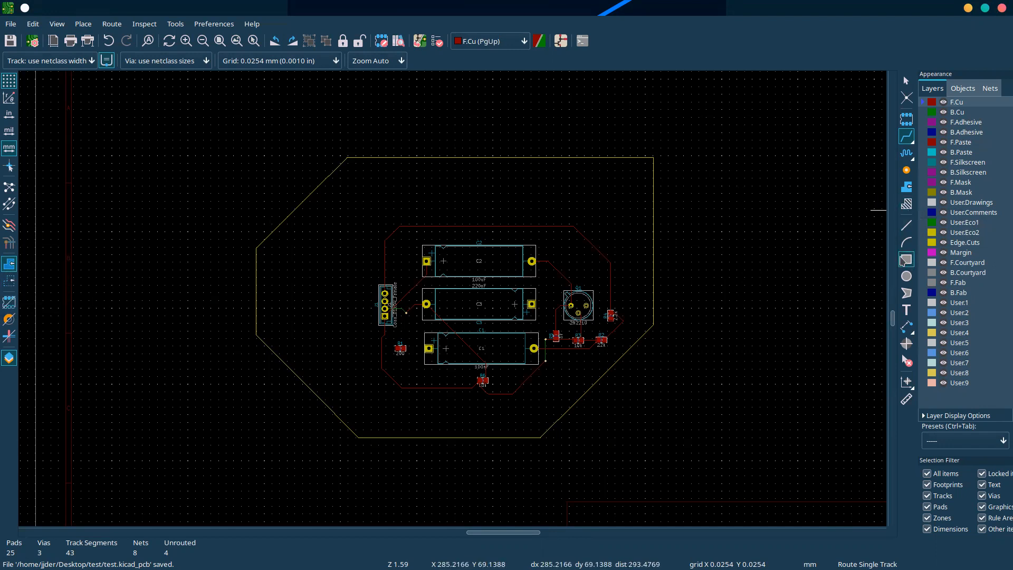
- Start a filled copper zone on F.Cu inside the board's upper-left area, assigned to the GND net with the other settings kept
{"action": "left_click", "coordinate": [905, 191]}
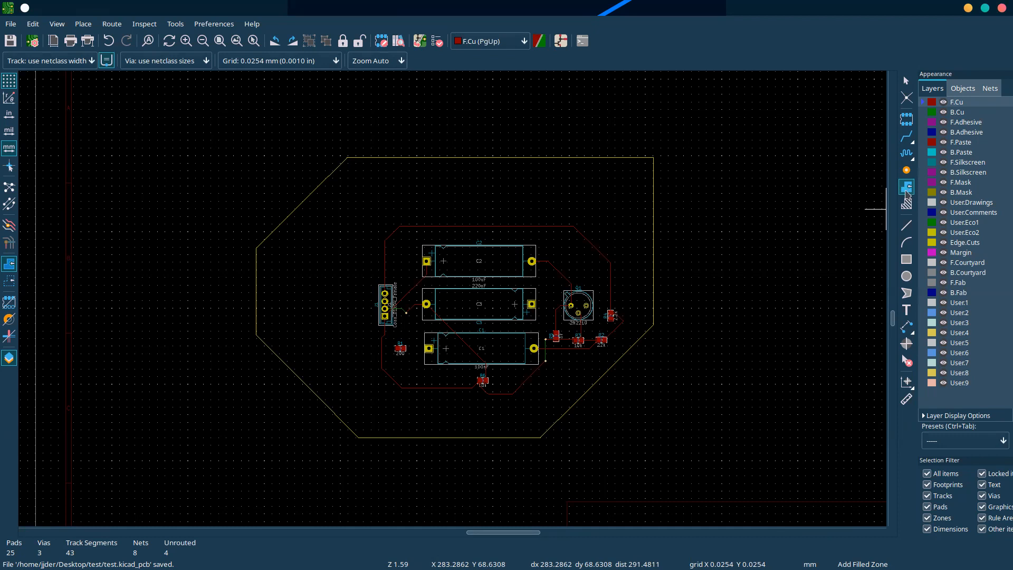
{"action": "left_click", "coordinate": [353, 203]}
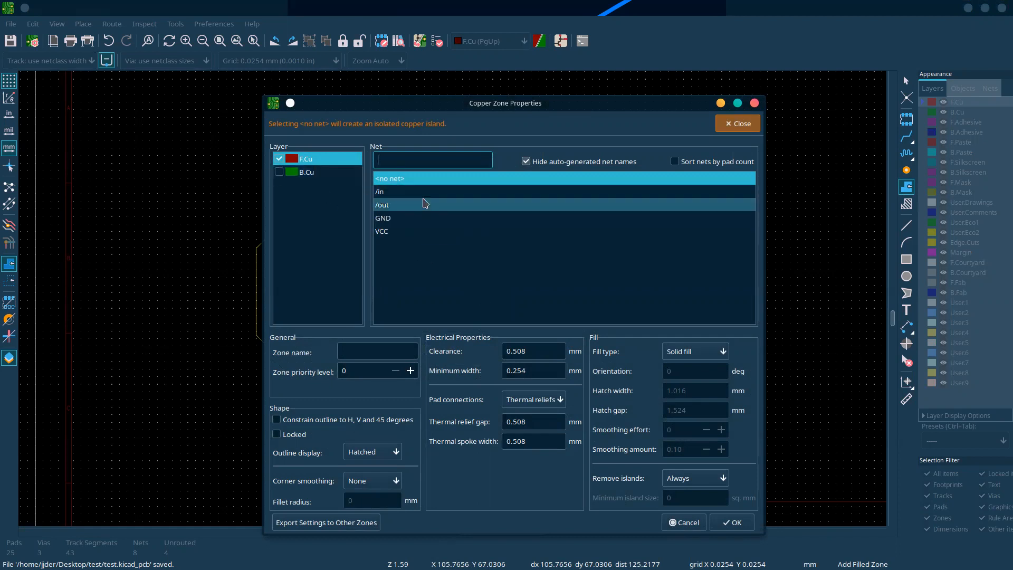
{"action": "left_click", "coordinate": [419, 222]}
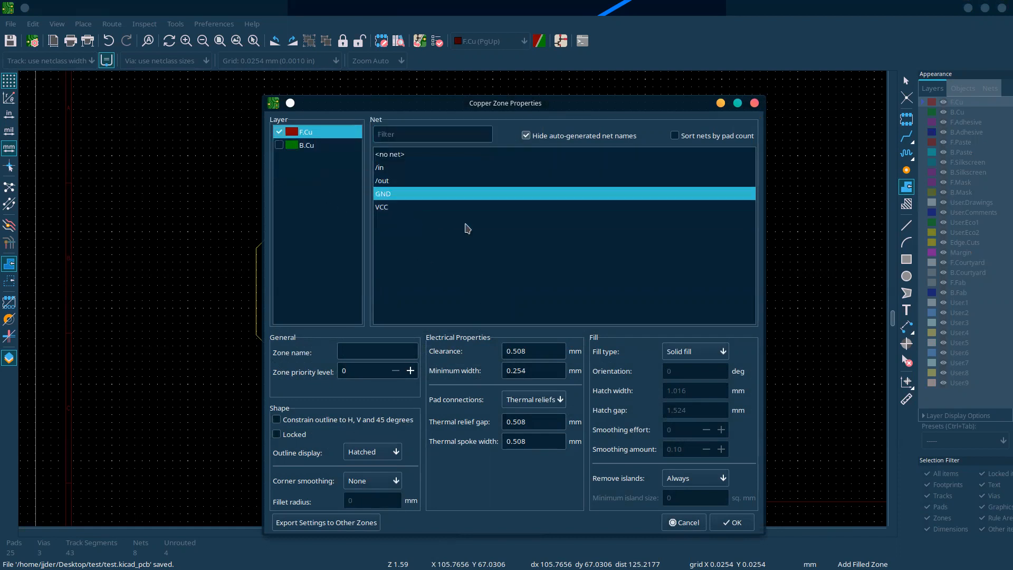
{"action": "left_click", "coordinate": [732, 522]}
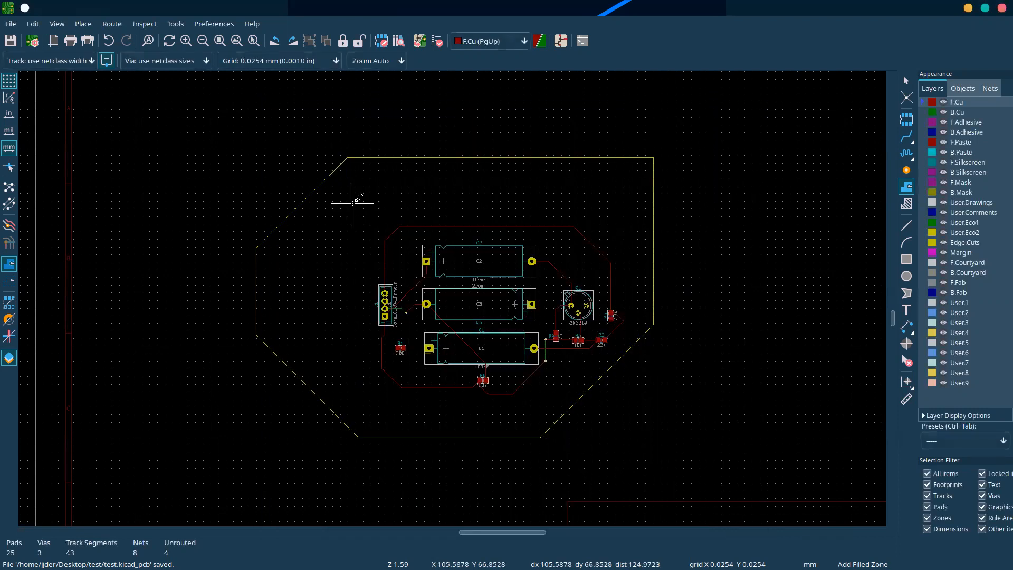
- Draw the zone's eight-cornered outline around all components and tracks, within the board edge, and close it at its first corner
{"action": "left_click", "coordinate": [290, 262]}
{"action": "left_click", "coordinate": [337, 375]}
{"action": "left_click", "coordinate": [453, 417]}
{"action": "left_click", "coordinate": [546, 409]}
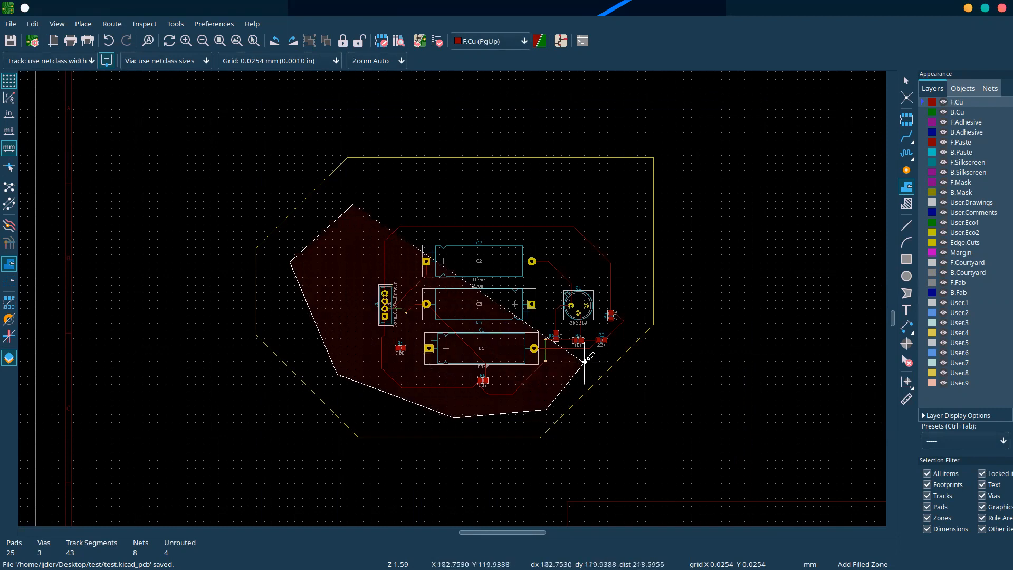
{"action": "left_click", "coordinate": [618, 348]}
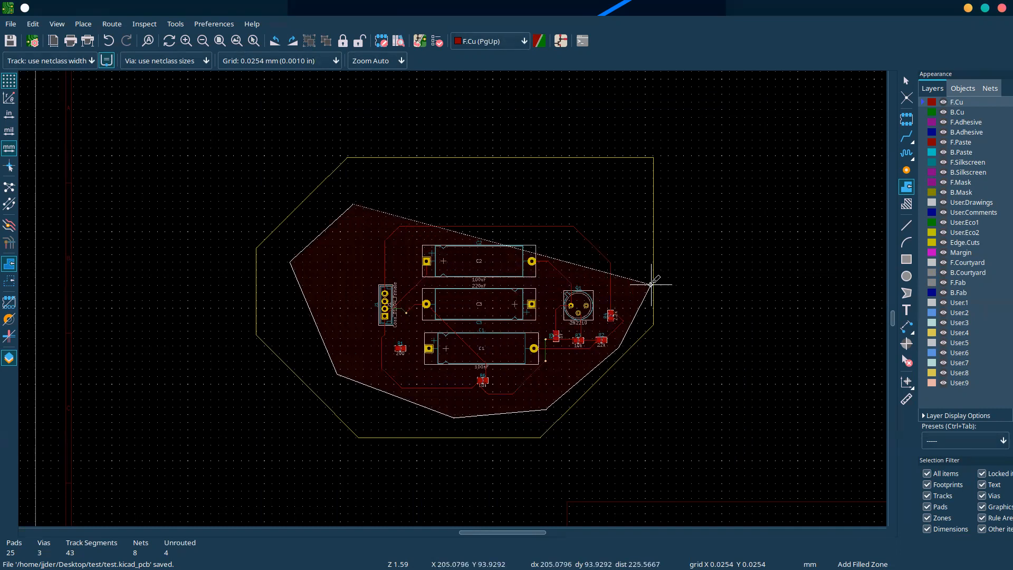
{"action": "left_click", "coordinate": [604, 196]}
{"action": "left_click", "coordinate": [460, 191]}
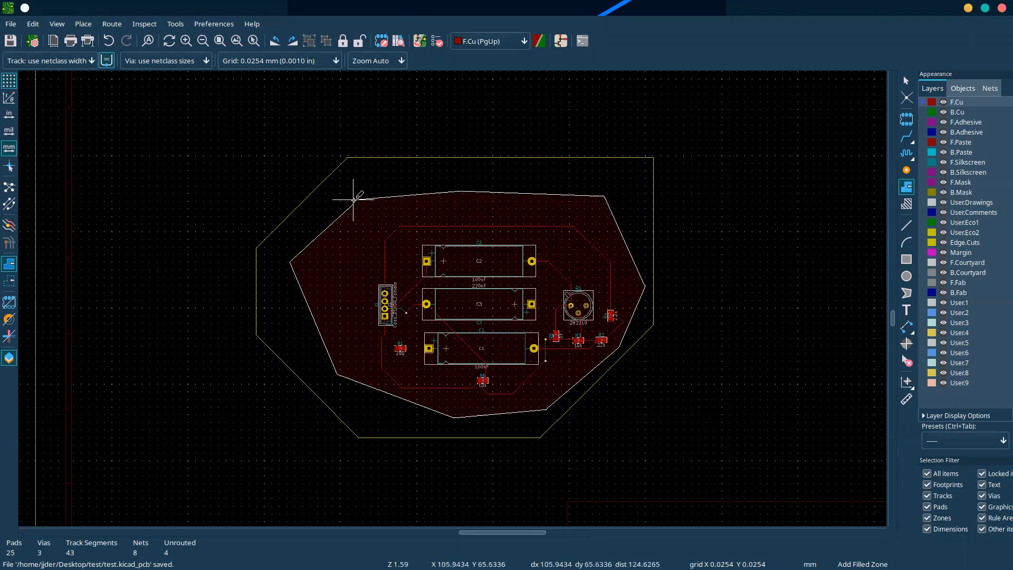
{"action": "scroll", "coordinate": [351, 199], "scroll_direction": "down", "scroll_amount": 3}
{"action": "scroll", "coordinate": [452, 285], "scroll_direction": "up", "scroll_amount": 8}
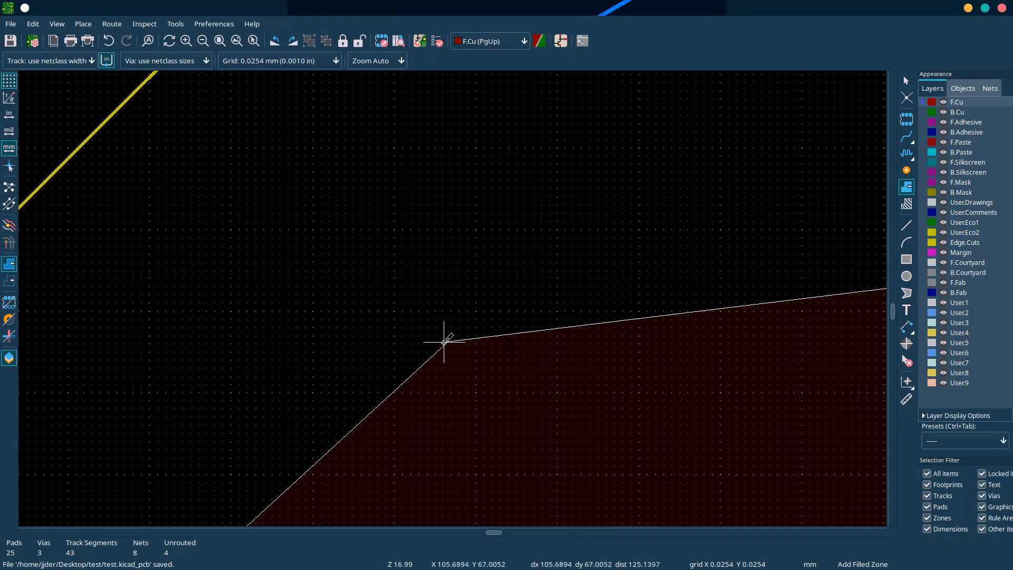
{"action": "double_click", "coordinate": [446, 341]}
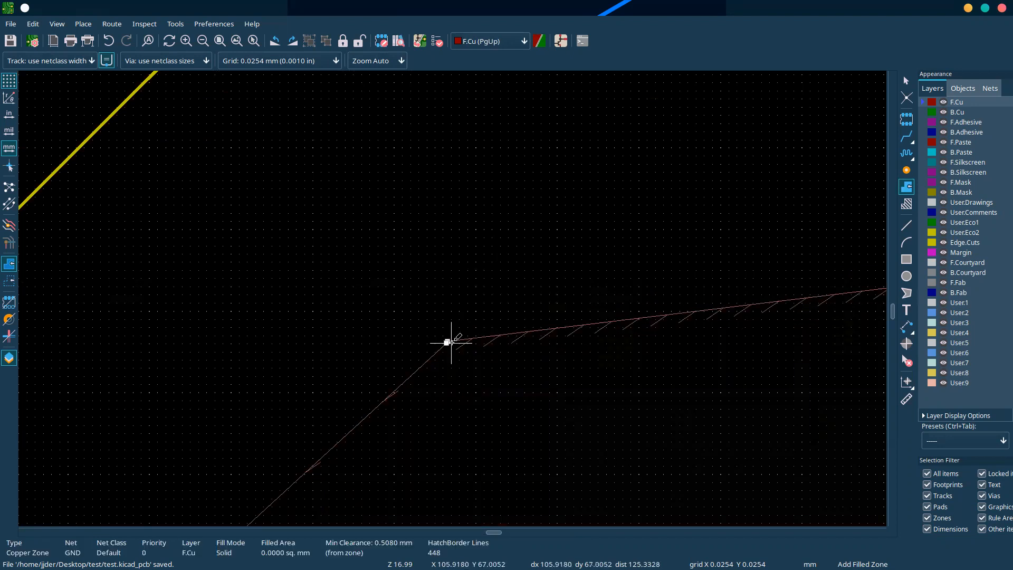
- Check the board with the new zone outline in the 3D view, and return to the PCB layout
{"action": "scroll", "coordinate": [451, 296], "scroll_direction": "down", "scroll_amount": 12}
{"action": "scroll", "coordinate": [452, 297], "scroll_direction": "up", "scroll_amount": 4}
{"action": "key", "text": "alt+3"}
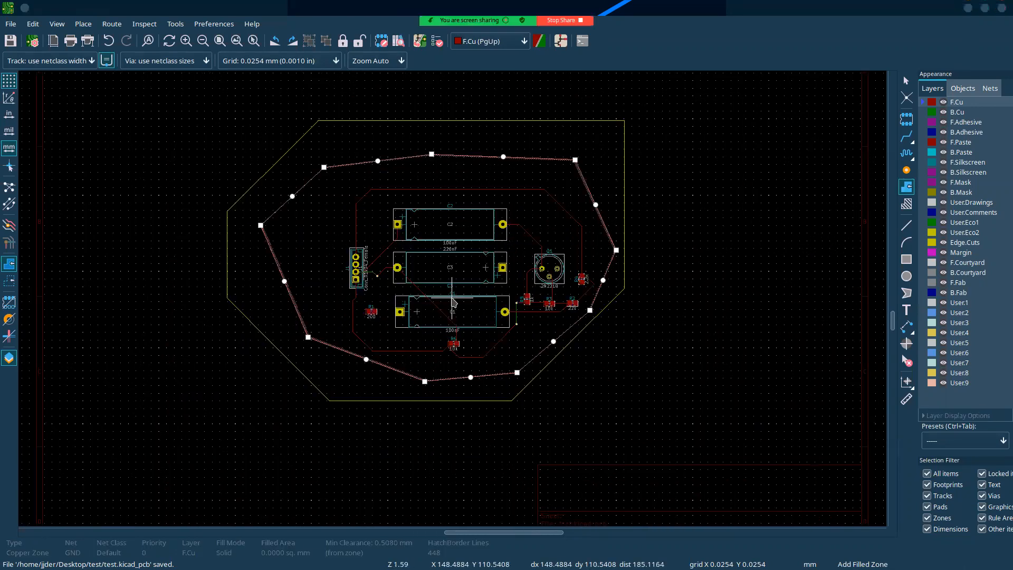
{"action": "left_click", "coordinate": [1001, 8]}
{"action": "scroll", "coordinate": [452, 297], "scroll_direction": "down", "scroll_amount": 3}
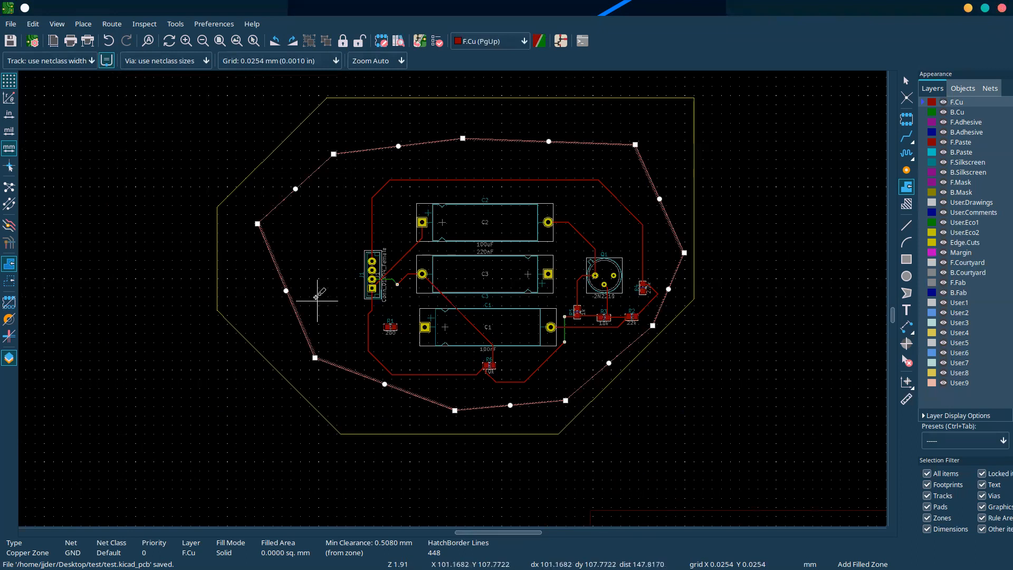
- Highlight the GND net, deselect the zone, and inspect the board's tracks up close in the 3D view before returning to the layout
{"action": "key", "text": "grave"}
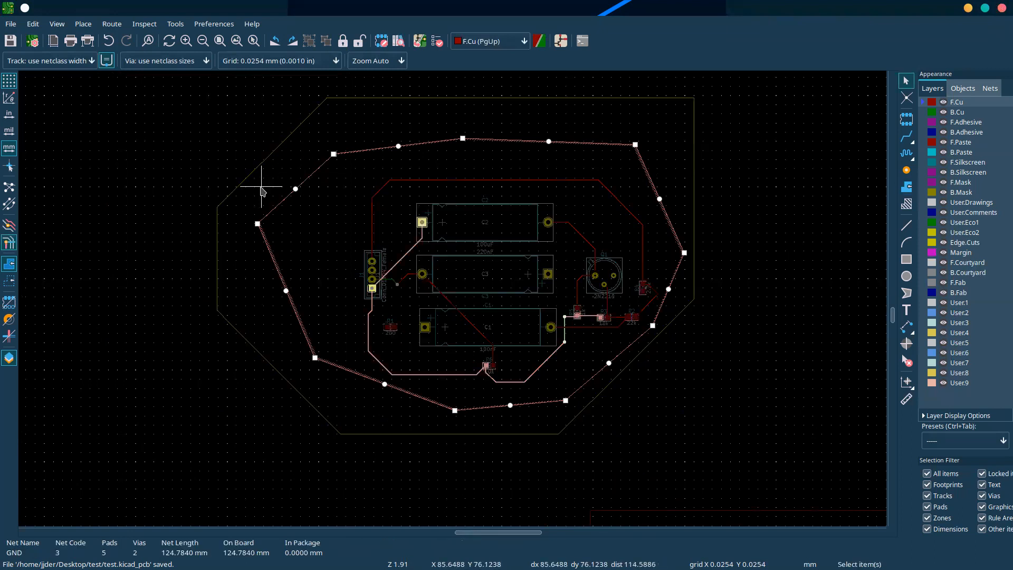
{"action": "left_click", "coordinate": [262, 190]}
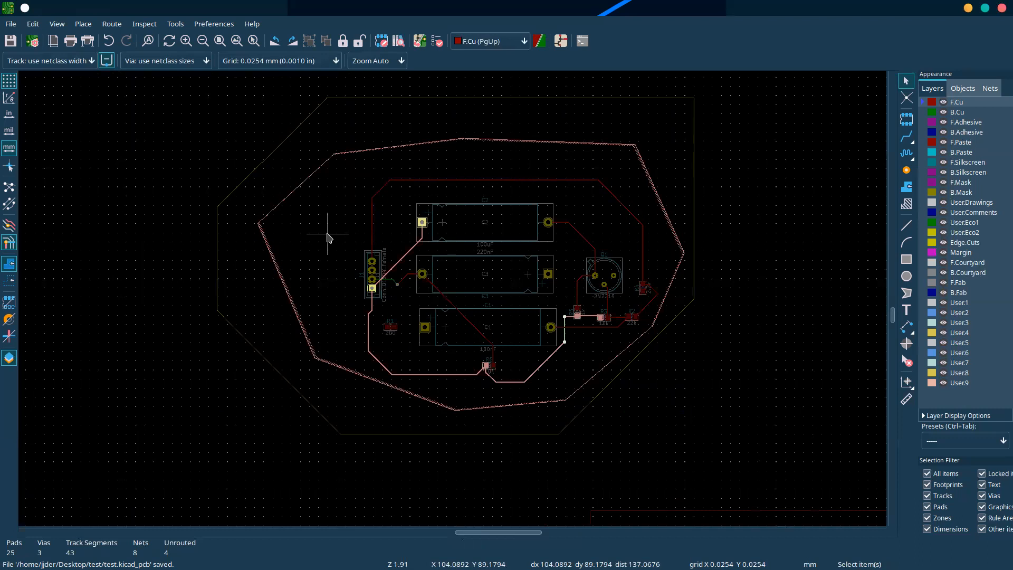
{"action": "key", "text": "alt+3"}
{"action": "scroll", "coordinate": [478, 308], "scroll_direction": "up", "scroll_amount": 6}
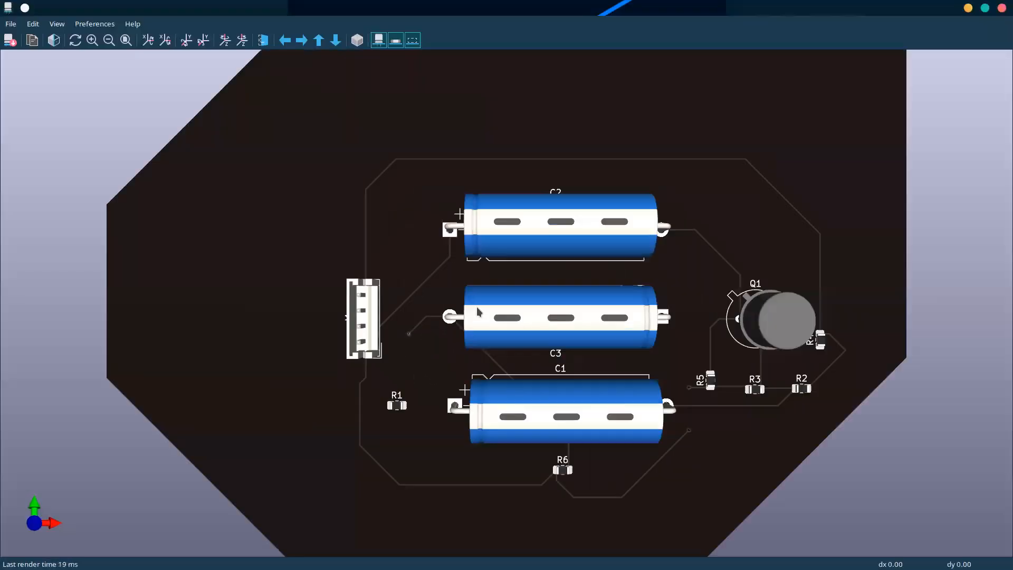
{"action": "left_click", "coordinate": [1001, 8]}
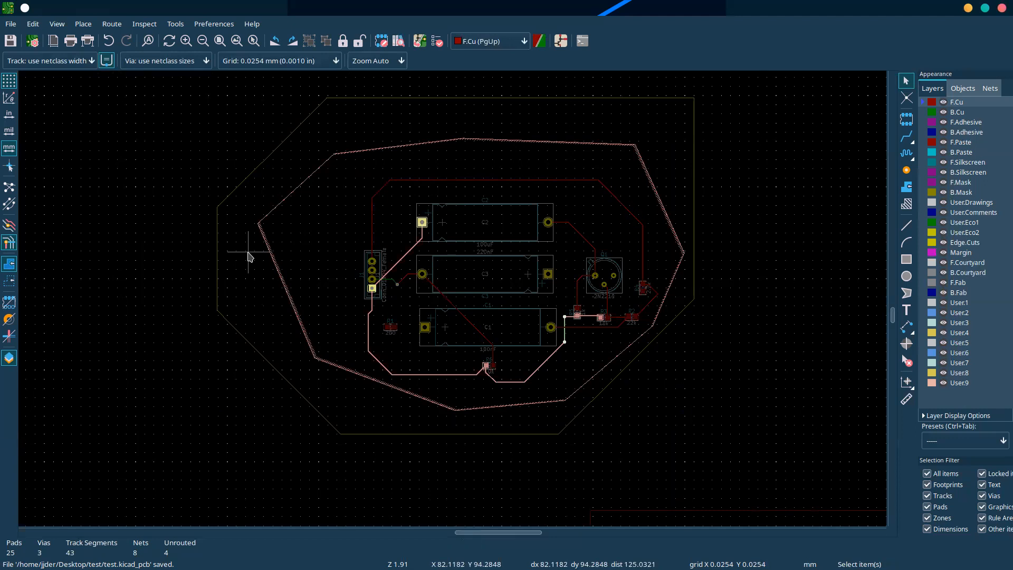
- Fill all zones, unfill them, and fill them again to compare the GND copper with its bare outline
{"action": "key", "text": "b"}
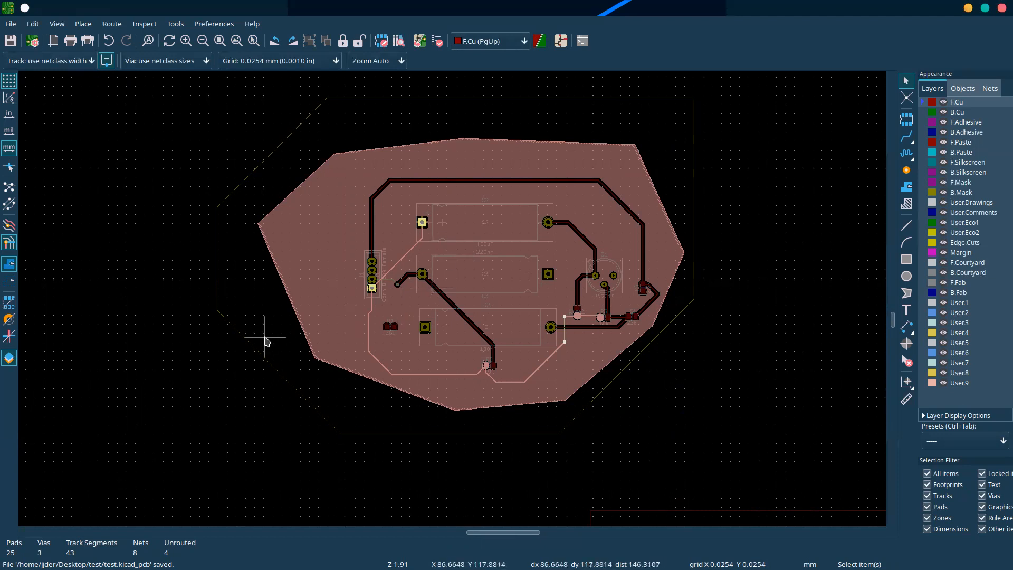
{"action": "key", "text": "ctrl+b"}
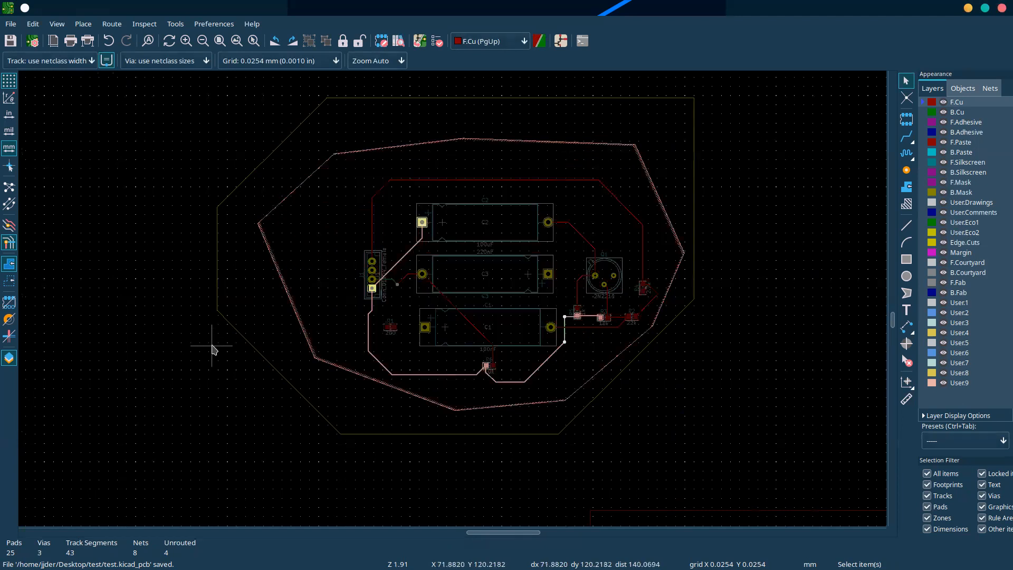
{"action": "key", "text": "b"}
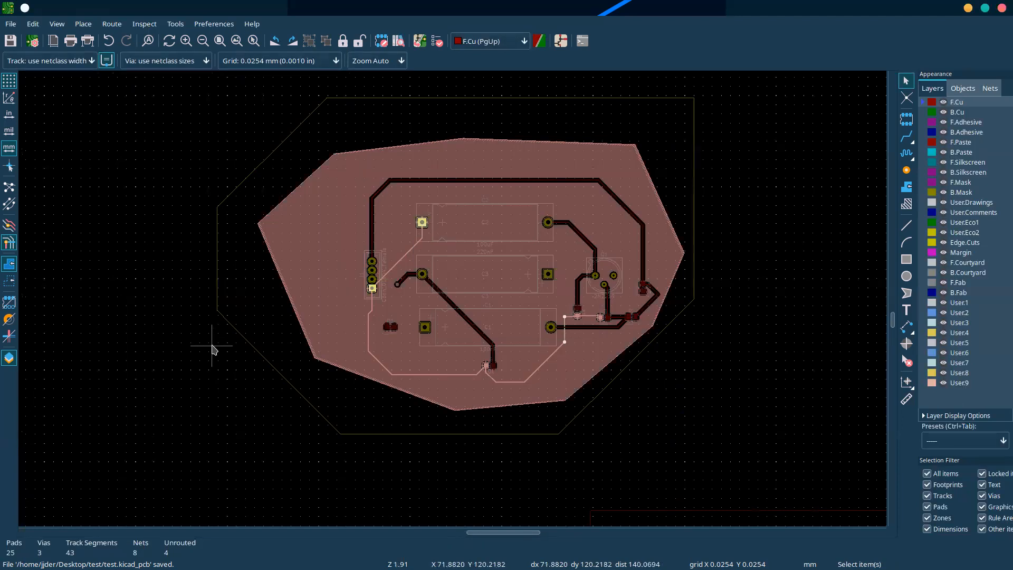
- Examine the filled zone in the 3D view, rotating the board about the X axis to its underside, and return to the layout
{"action": "key", "text": "alt+3"}
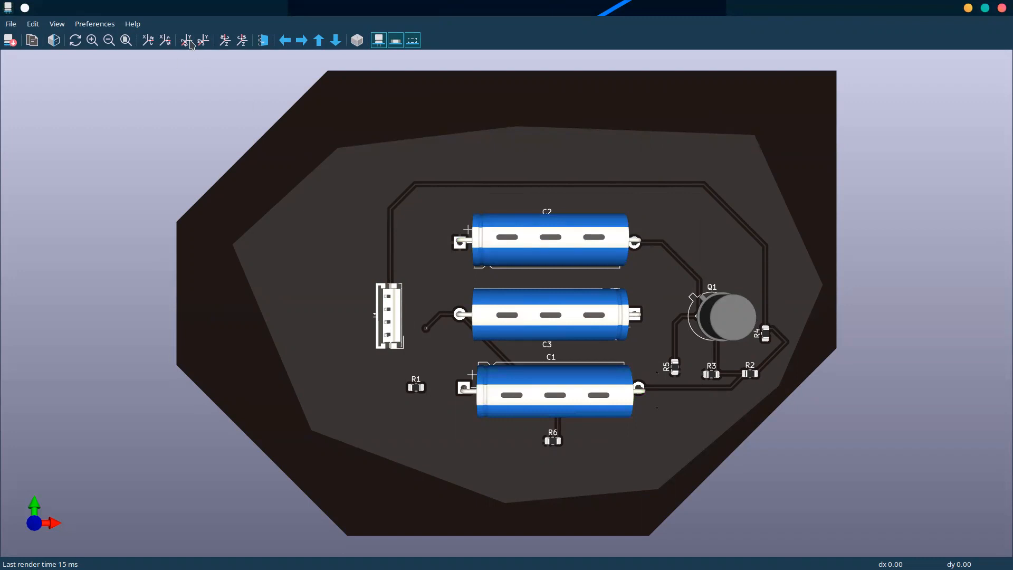
{"action": "left_click", "coordinate": [154, 42]}
{"action": "left_click", "coordinate": [153, 43]}
{"action": "left_click", "coordinate": [154, 42]}
{"action": "left_click", "coordinate": [154, 42]}
{"action": "left_click", "coordinate": [154, 42]}
{"action": "left_click", "coordinate": [153, 42]}
{"action": "left_click", "coordinate": [153, 42]}
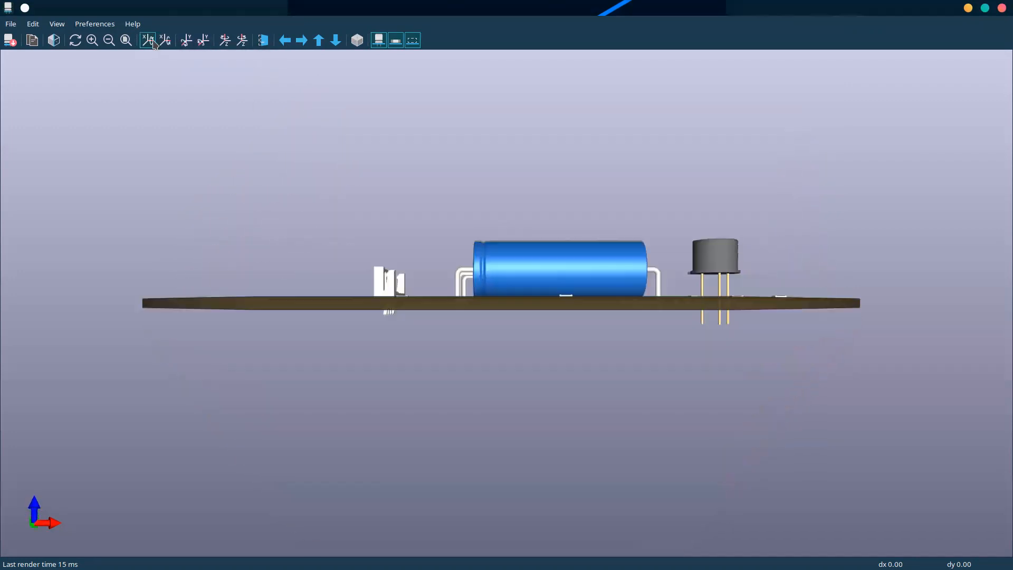
{"action": "left_click", "coordinate": [154, 42]}
{"action": "left_click", "coordinate": [154, 42]}
{"action": "left_click", "coordinate": [154, 42]}
{"action": "left_click", "coordinate": [154, 42]}
{"action": "left_click", "coordinate": [153, 43]}
{"action": "left_click", "coordinate": [154, 43]}
{"action": "left_click", "coordinate": [154, 43]}
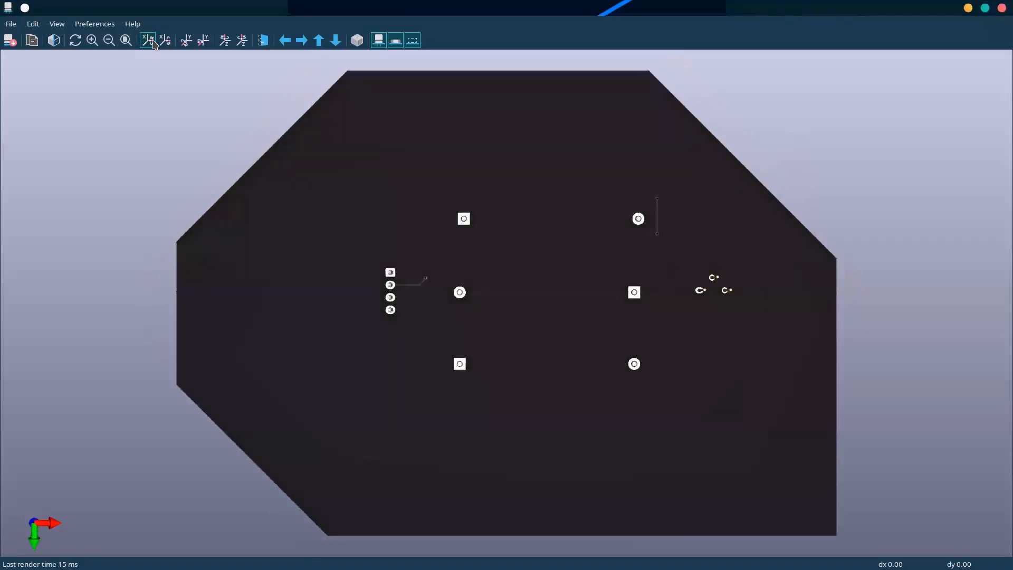
{"action": "left_click", "coordinate": [1002, 8]}
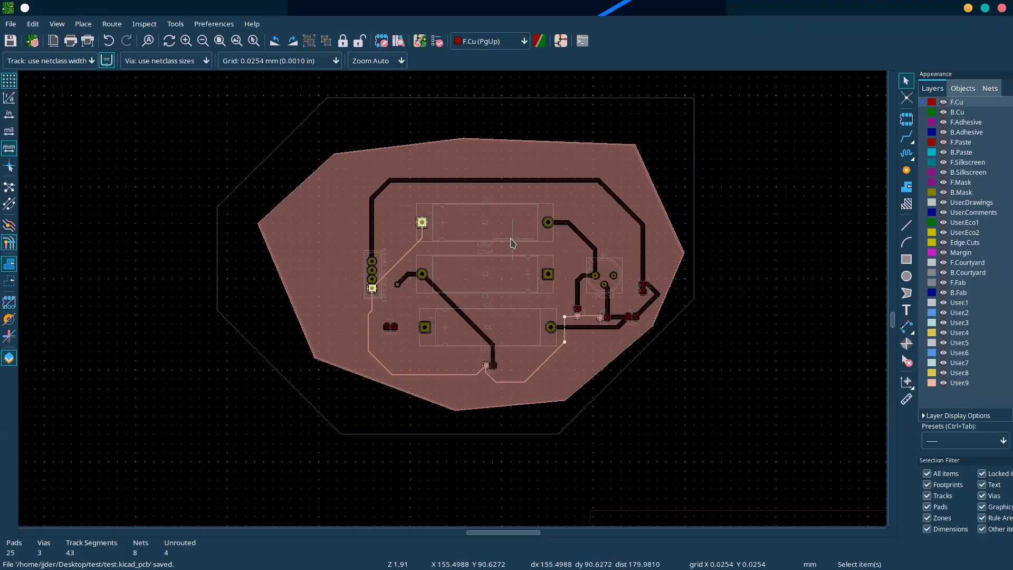
- Unfill all zones so only the GND zone's outline is drawn
{"action": "key", "text": "ctrl+b"}
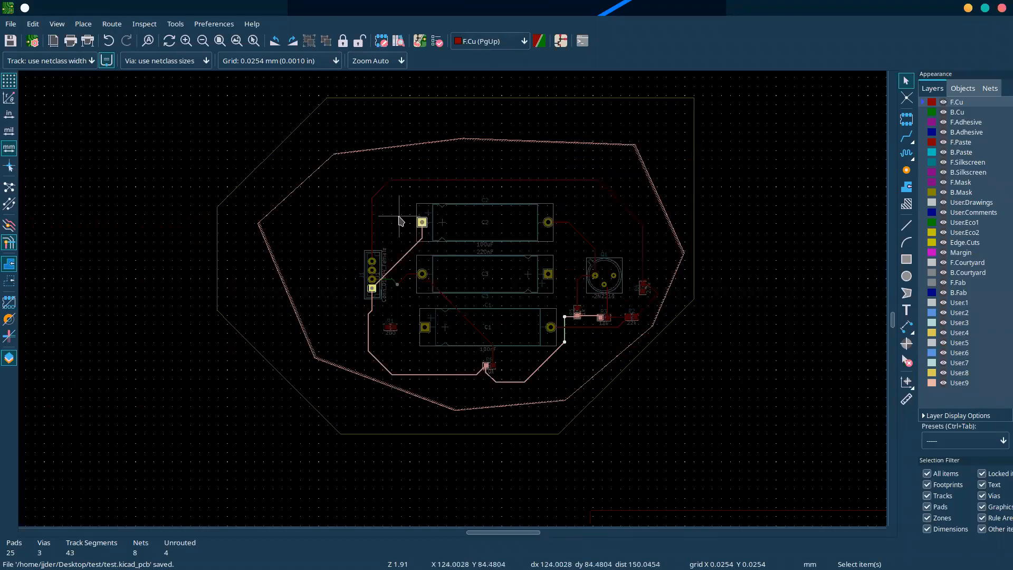
{"action": "scroll", "coordinate": [399, 221], "scroll_direction": "up", "scroll_amount": 1}
{"action": "scroll", "coordinate": [512, 335], "scroll_direction": "down", "scroll_amount": 2}
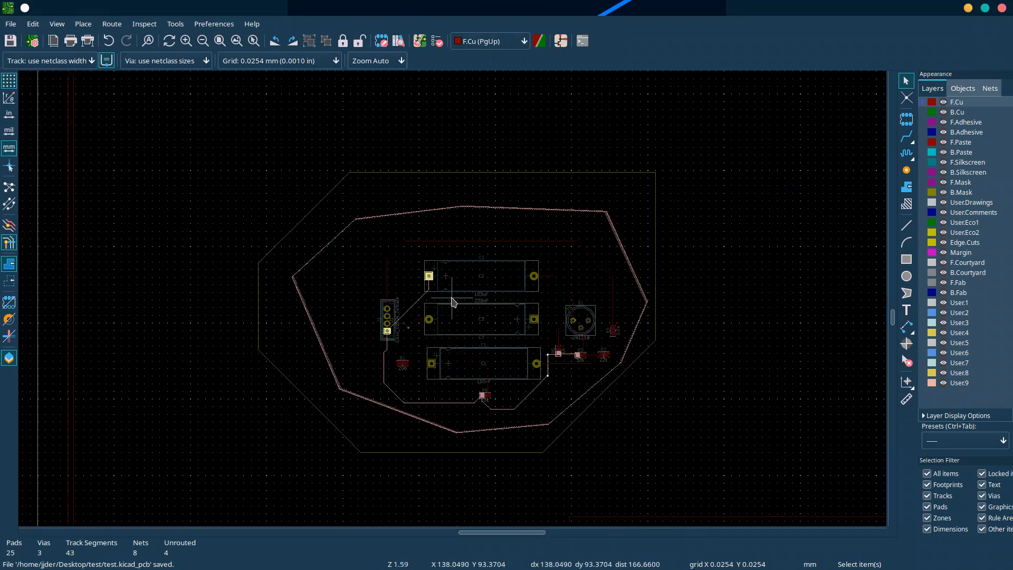
{"action": "scroll", "coordinate": [452, 301], "scroll_direction": "up", "scroll_amount": 2}
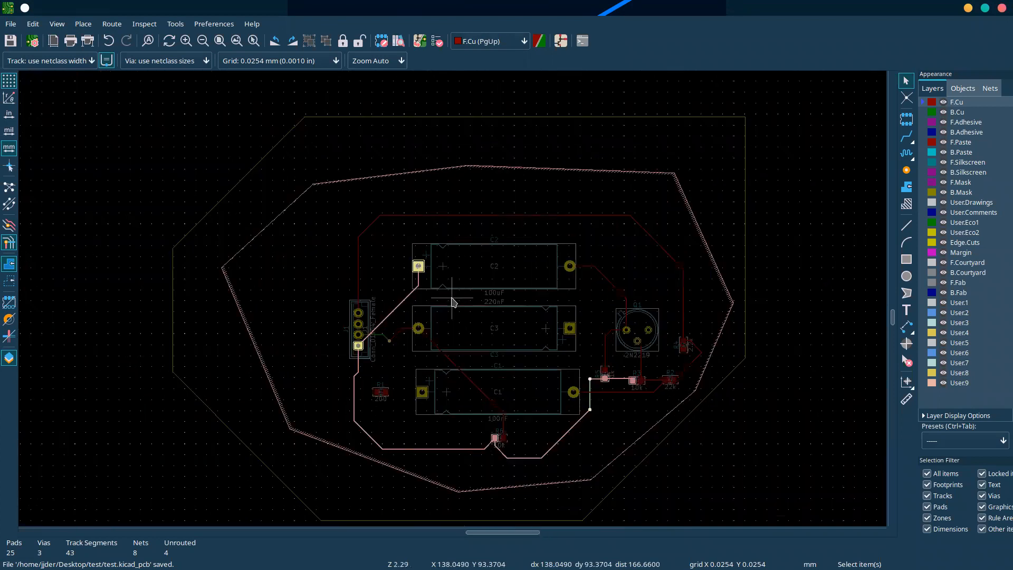
{"action": "scroll", "coordinate": [502, 338], "scroll_direction": "down", "scroll_amount": 1}
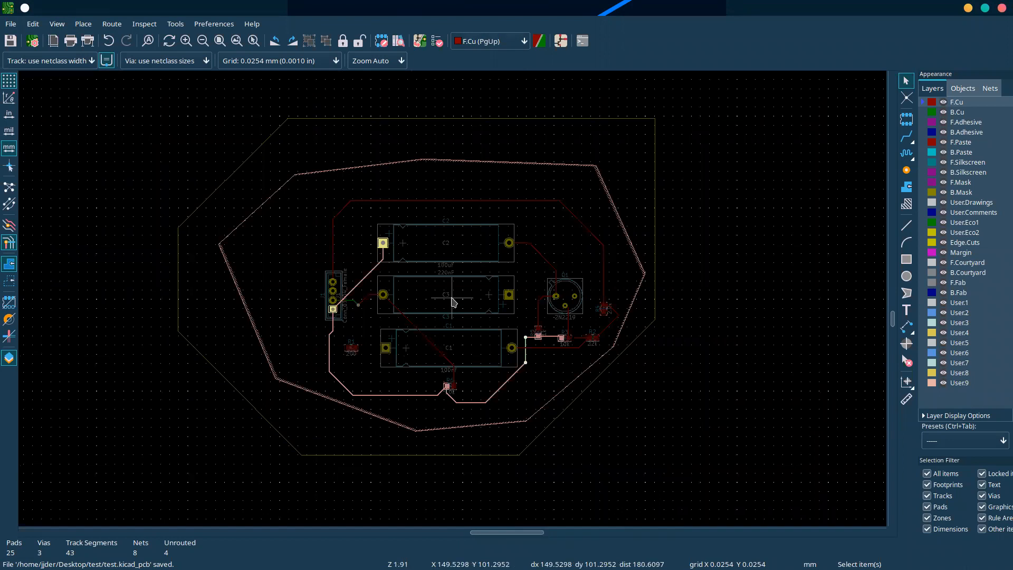
{"action": "scroll", "coordinate": [371, 275], "scroll_direction": "up", "scroll_amount": 3}
{"action": "scroll", "coordinate": [452, 299], "scroll_direction": "down", "scroll_amount": 4}
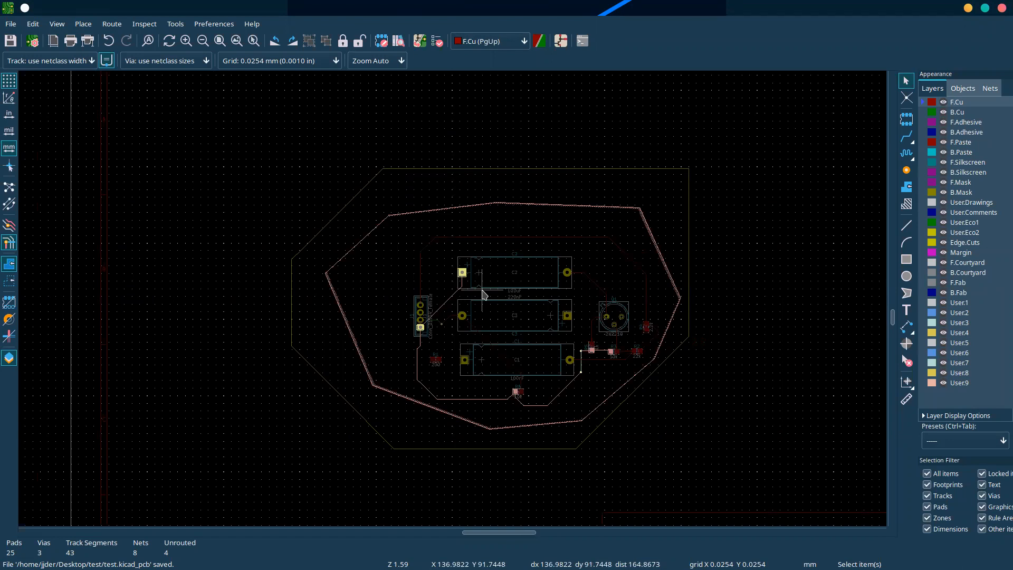
- View the KiPython scripting console in an enlarged window, and close it to return to the PCB layout
{"action": "mouse_move", "coordinate": [523, 568]}
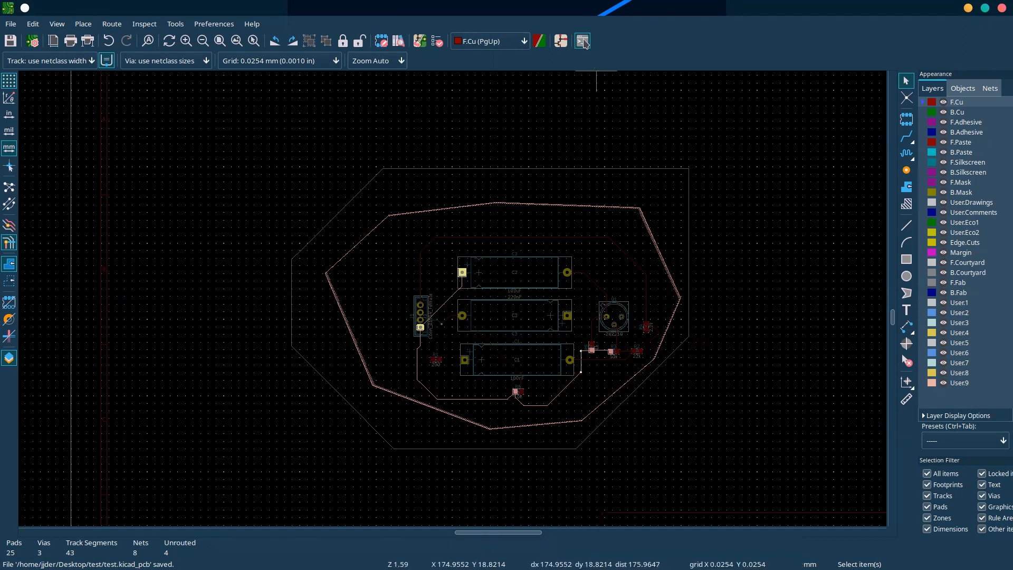
{"action": "left_click", "coordinate": [584, 42]}
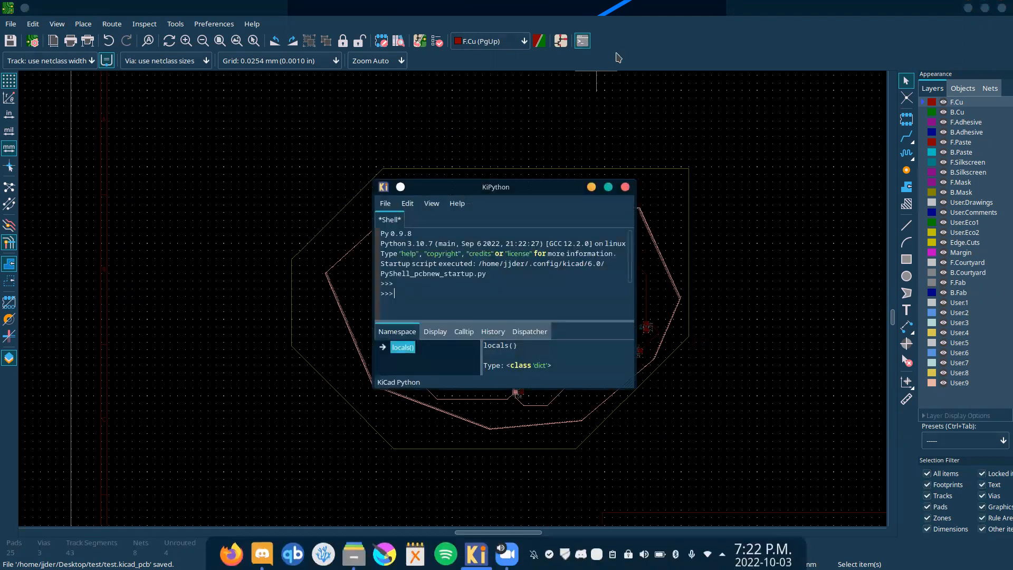
{"action": "left_click", "coordinate": [607, 189]}
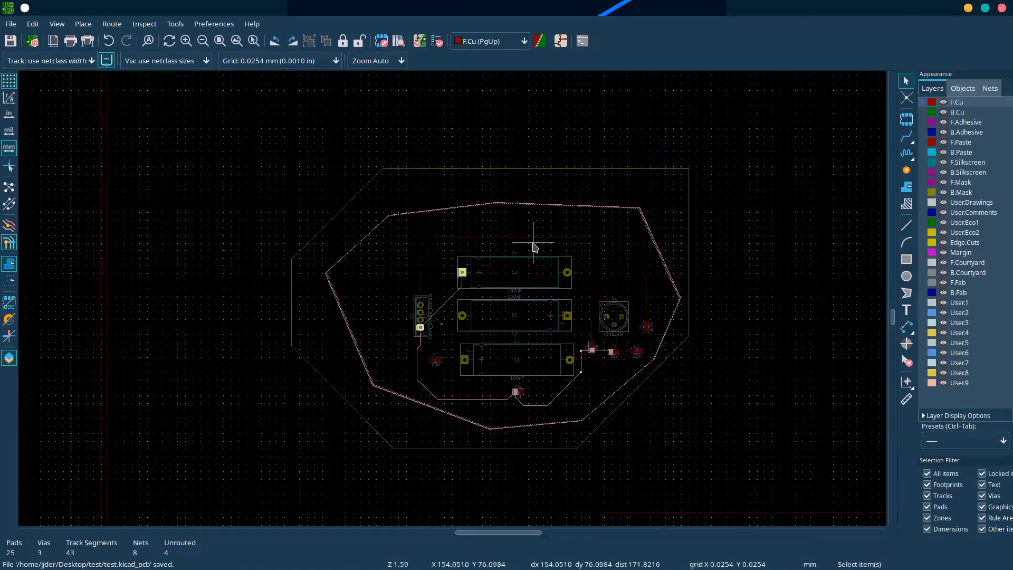
{"action": "left_click", "coordinate": [1001, 8]}
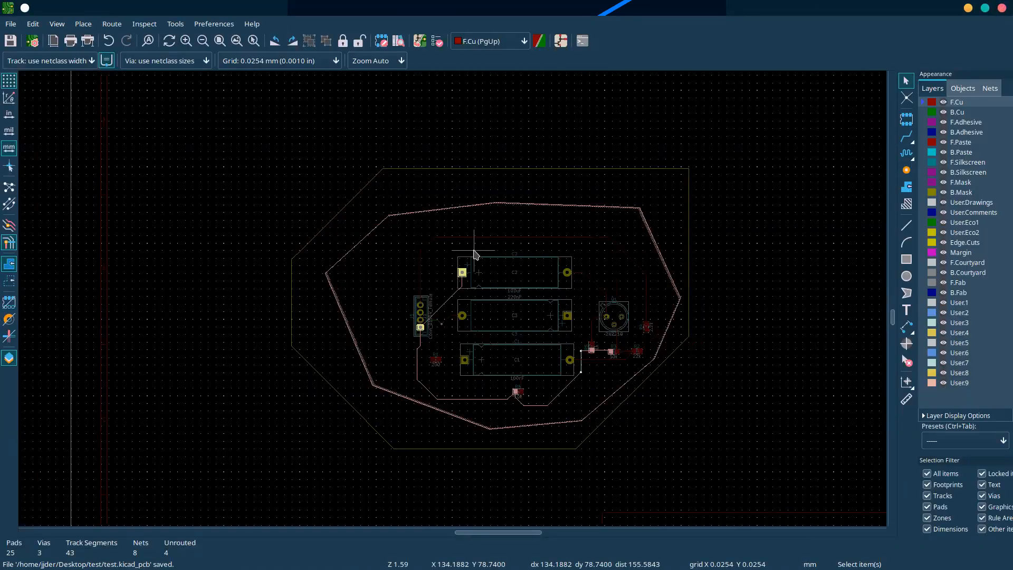
{"action": "left_click", "coordinate": [522, 267]}
{"action": "key", "text": "Escape"}
- Switch to Discord, download the message.txt script from the electrical general channel, and open the downloaded file in the code editor
{"action": "mouse_move", "coordinate": [613, 569]}
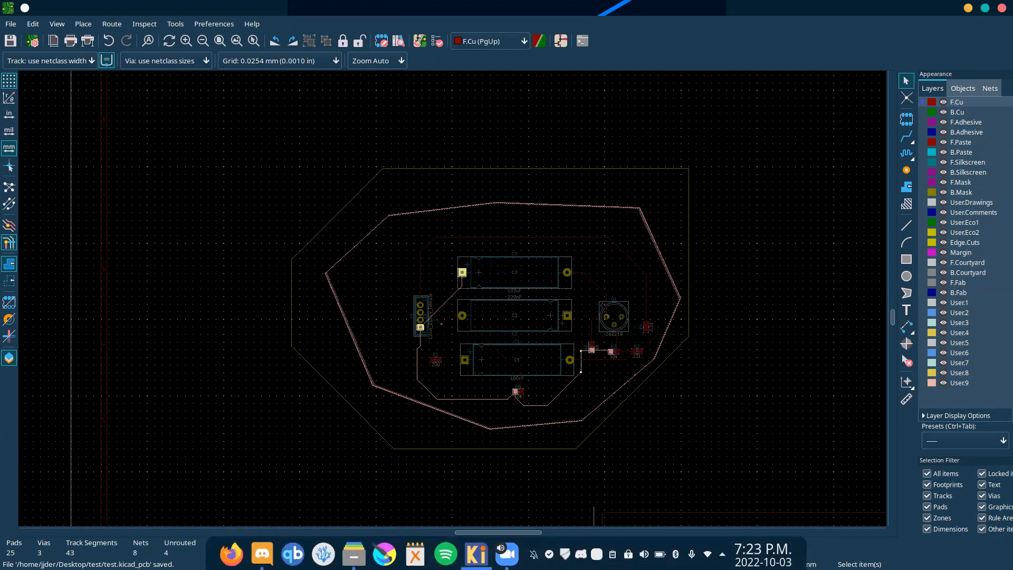
{"action": "left_click", "coordinate": [262, 553]}
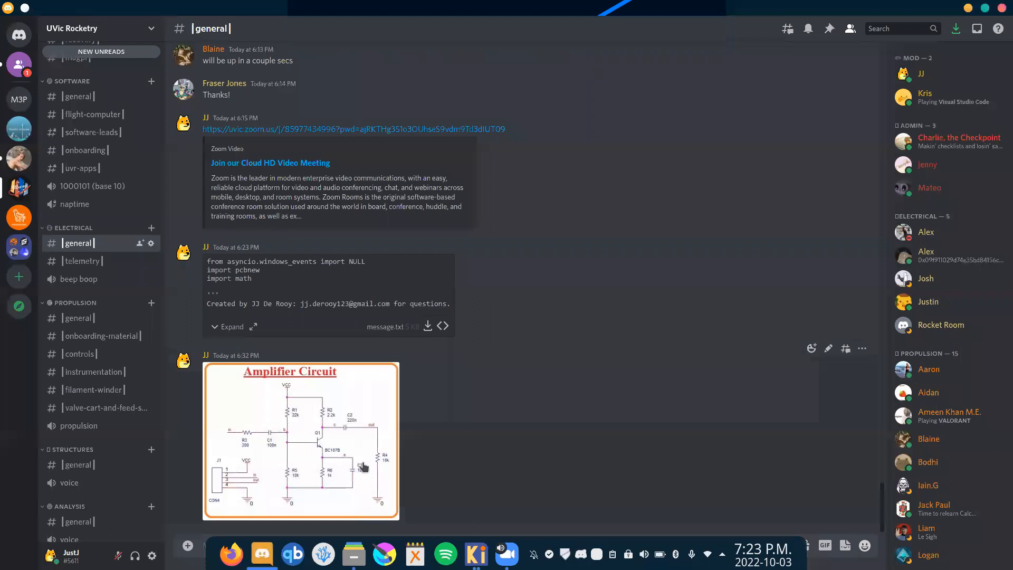
{"action": "left_click", "coordinate": [427, 325]}
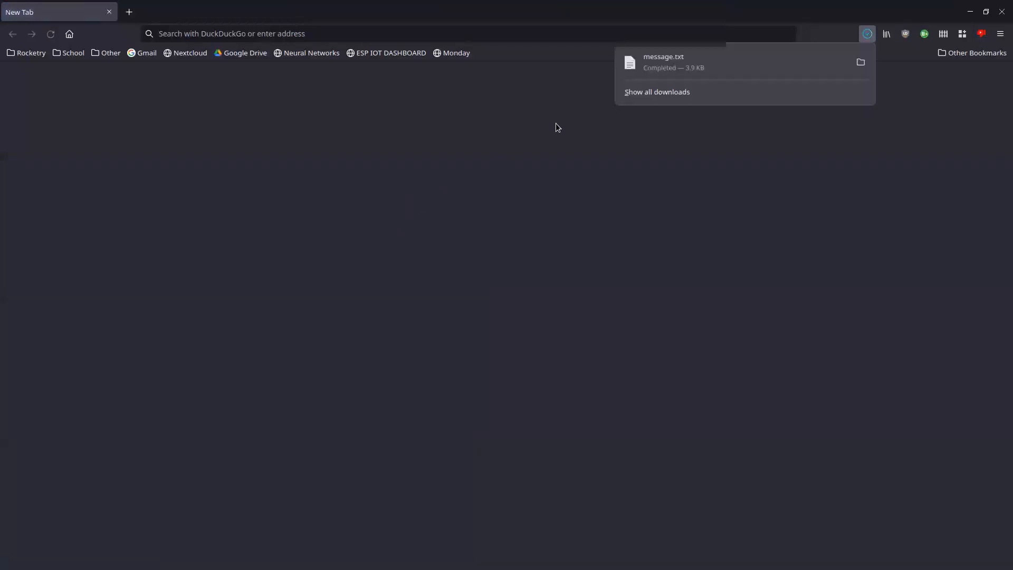
{"action": "left_click", "coordinate": [715, 65]}
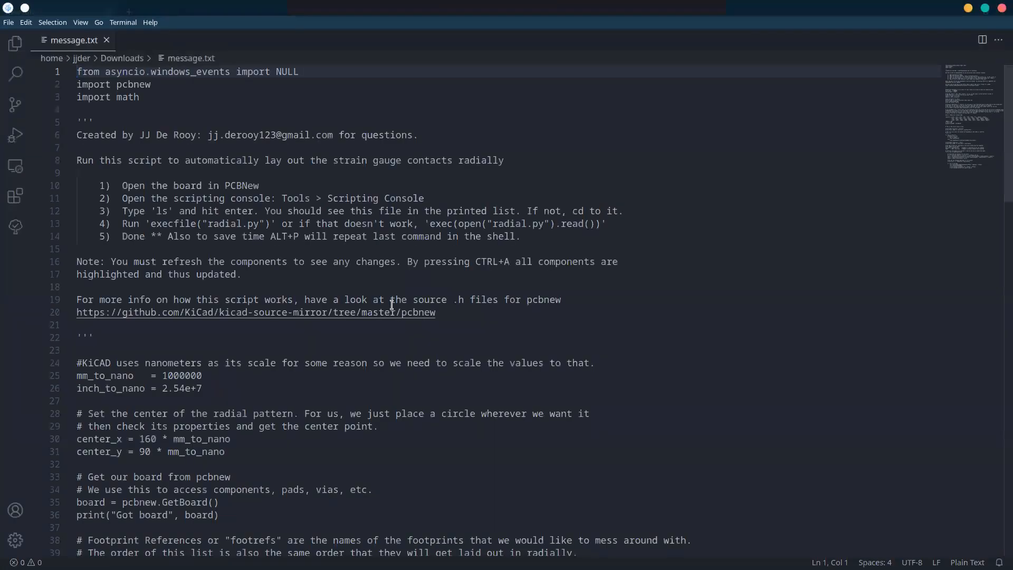
- Examine the message.txt script, from its usage notes through the loop that calculates and sets the radial footprint positions
{"action": "scroll", "coordinate": [392, 305], "scroll_direction": "down", "scroll_amount": 7}
{"action": "scroll", "coordinate": [380, 379], "scroll_direction": "down", "scroll_amount": 4}
{"action": "scroll", "coordinate": [375, 422], "scroll_direction": "down", "scroll_amount": 11}
{"action": "scroll", "coordinate": [375, 435], "scroll_direction": "down", "scroll_amount": 20}
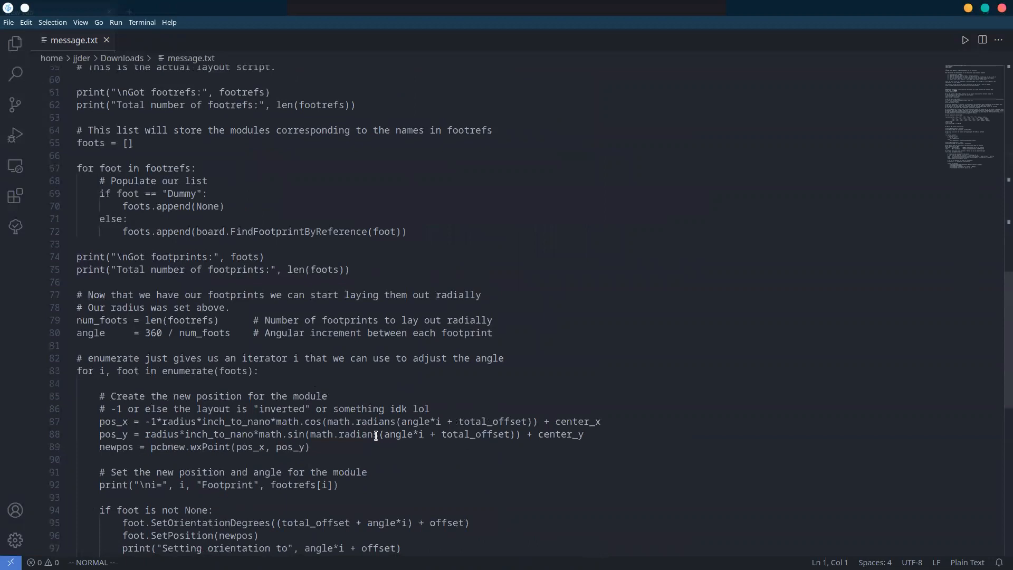
{"action": "scroll", "coordinate": [376, 435], "scroll_direction": "up", "scroll_amount": 16}
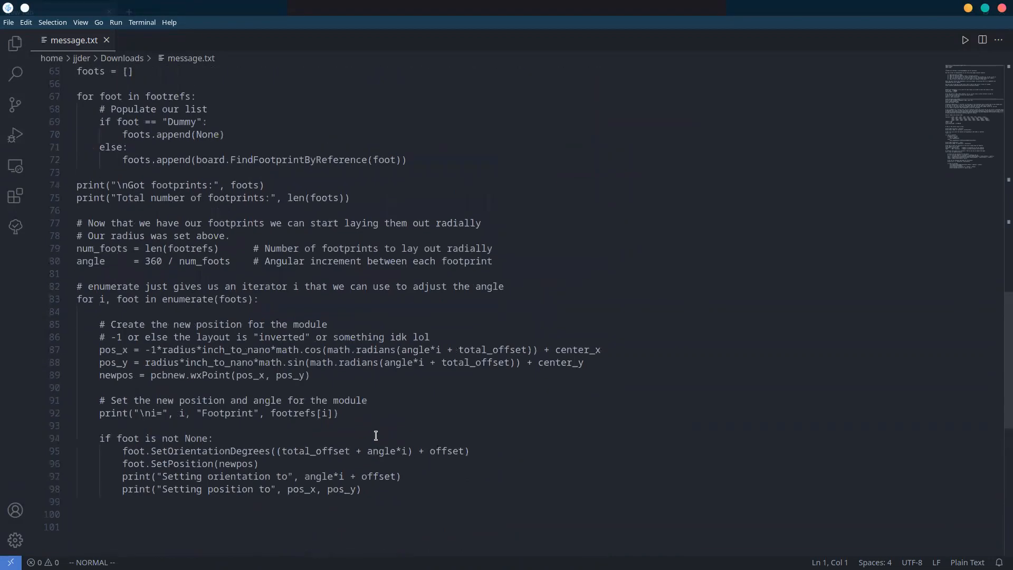
{"action": "scroll", "coordinate": [376, 436], "scroll_direction": "down", "scroll_amount": 4}
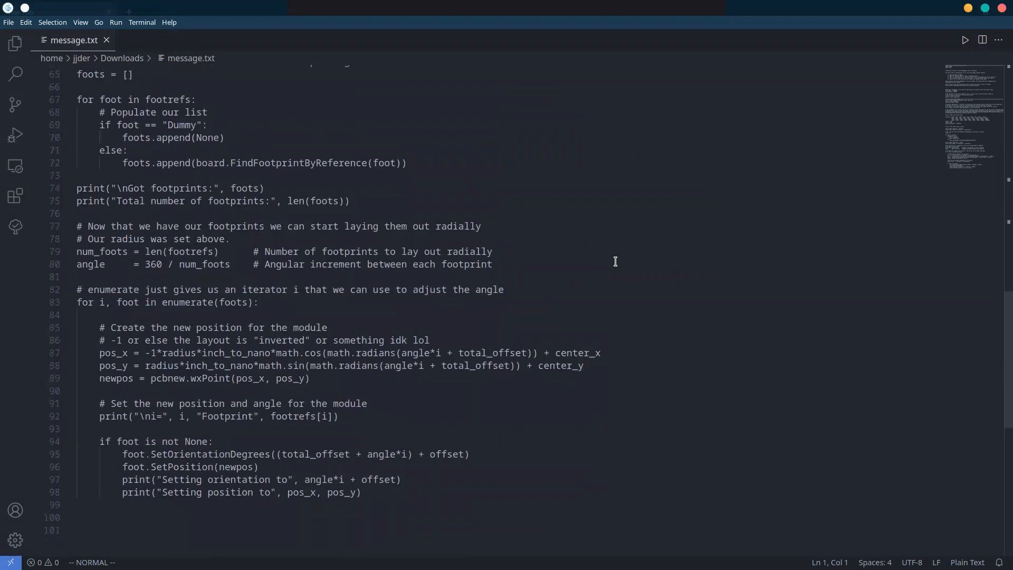
{"action": "left_click_drag", "start_coordinate": [616, 262], "coordinate": [628, 243]}
{"action": "left_click", "coordinate": [626, 248]}
{"action": "scroll", "coordinate": [626, 249], "scroll_direction": "up", "scroll_amount": 1}
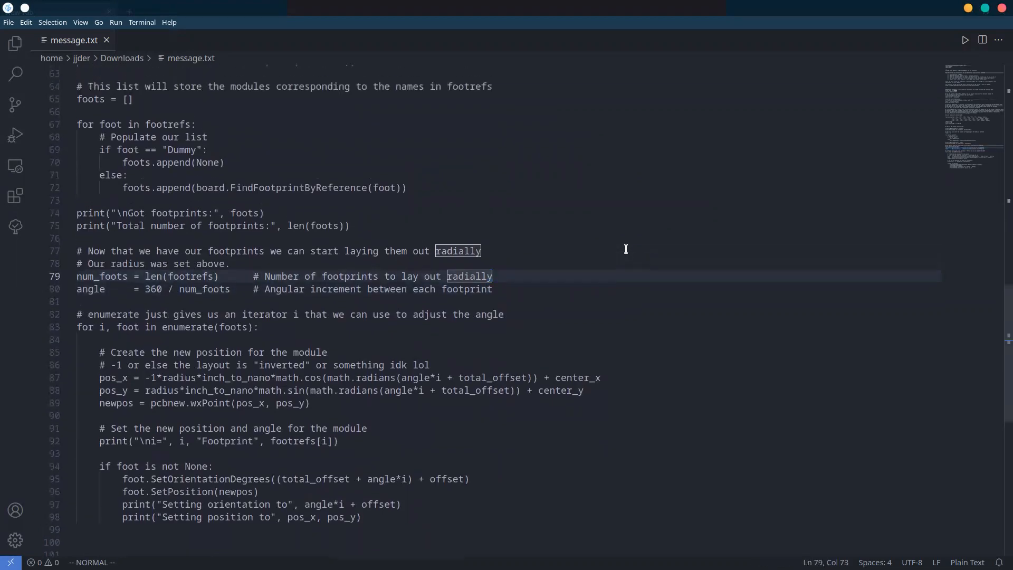
- Close the code editor and the empty browser window, and minimize Discord to return to the PCB layout in KiCad
{"action": "left_click", "coordinate": [1001, 9]}
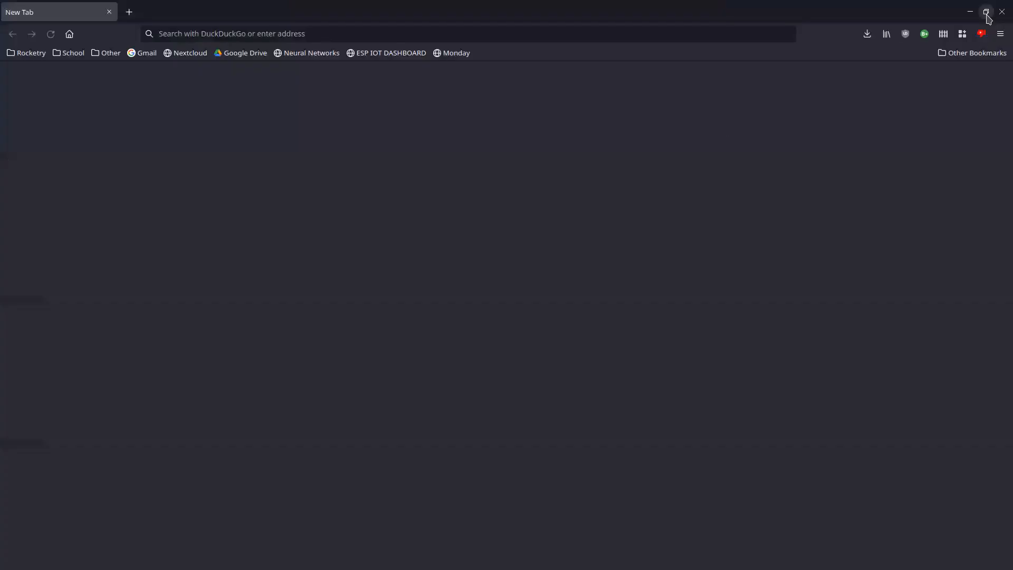
{"action": "left_click", "coordinate": [1001, 11]}
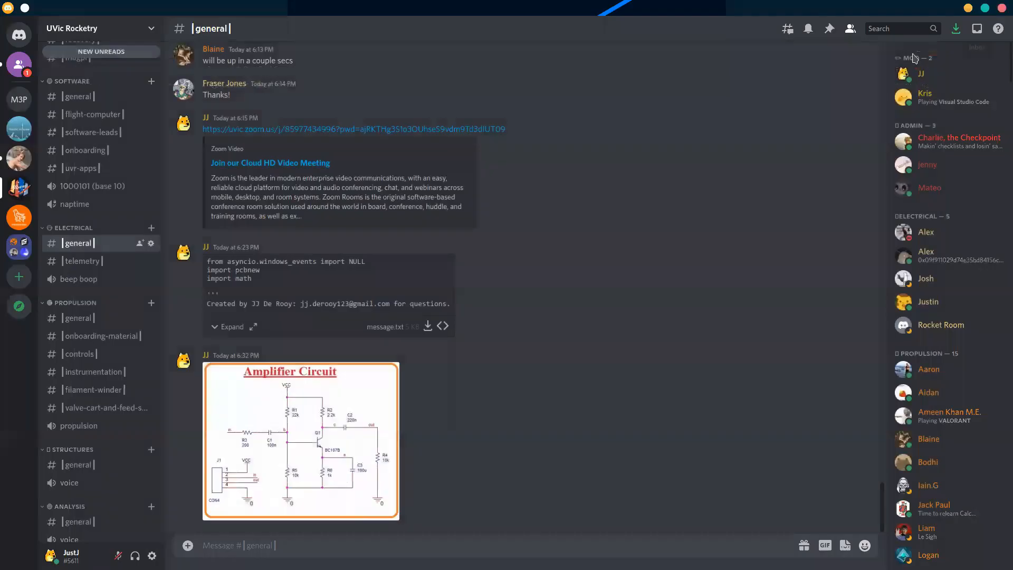
{"action": "left_click", "coordinate": [969, 8]}
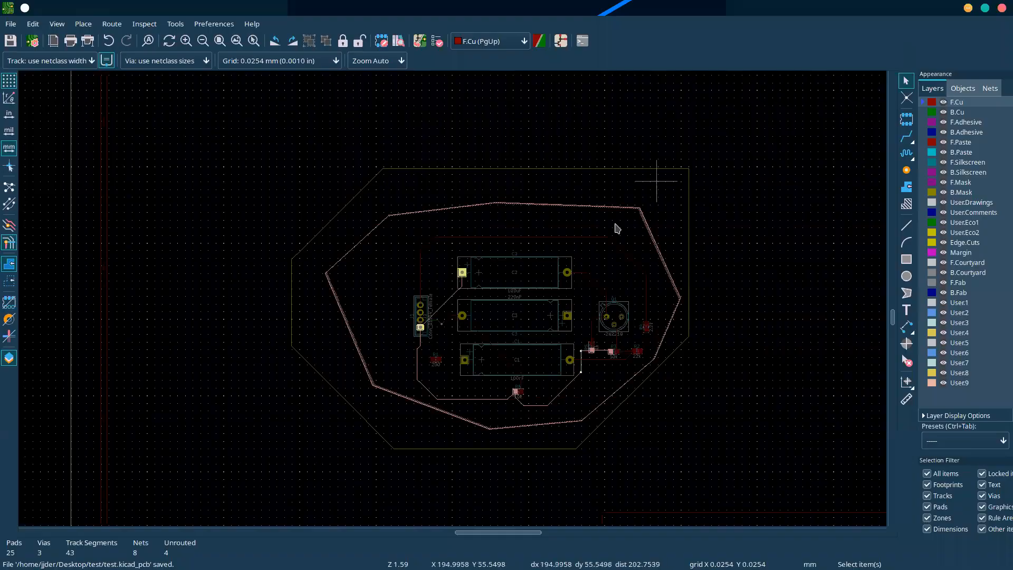
{"action": "scroll", "coordinate": [453, 302], "scroll_direction": "up", "scroll_amount": 2}
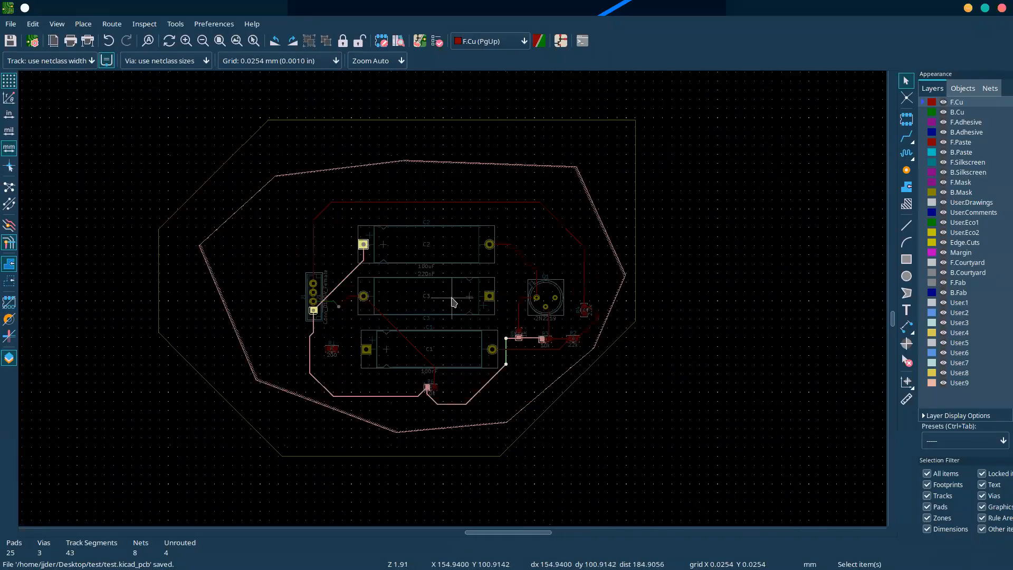
{"action": "scroll", "coordinate": [453, 302], "scroll_direction": "up", "scroll_amount": 1}
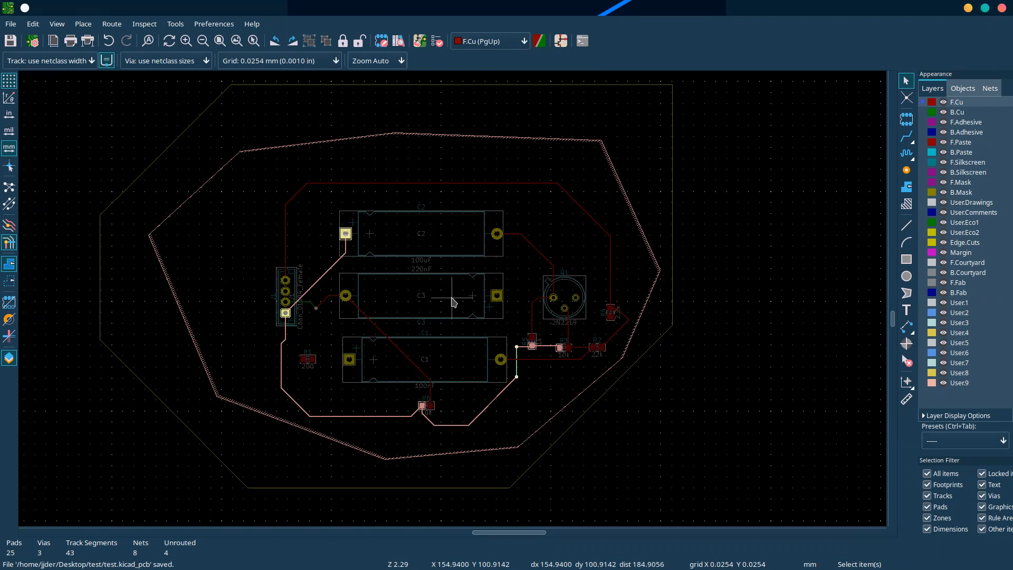
- Show the board in the 3D viewer, tilt it about the X axis, and render it with raytracing
{"action": "left_click", "coordinate": [74, 25]}
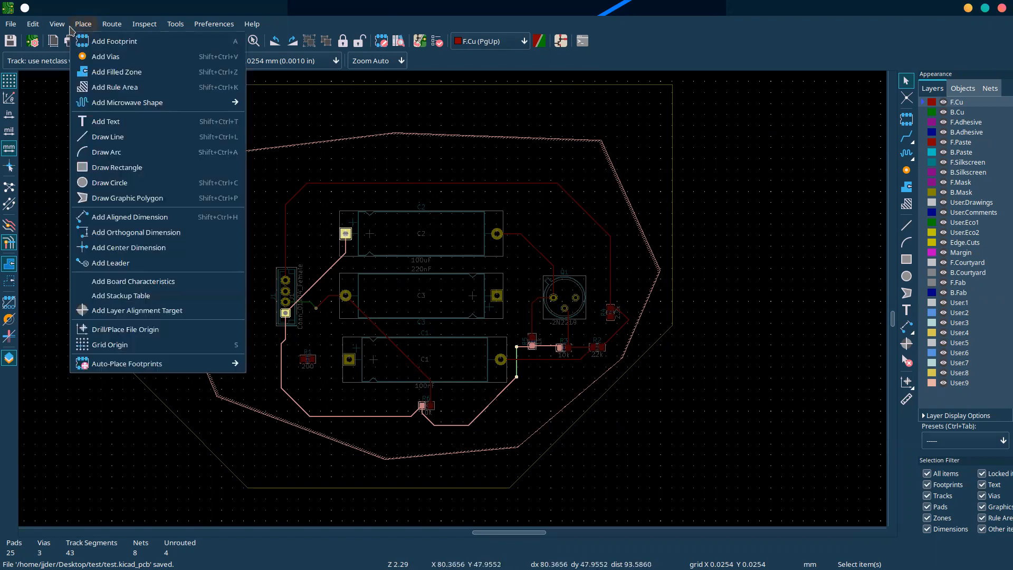
{"action": "mouse_move", "coordinate": [58, 24]}
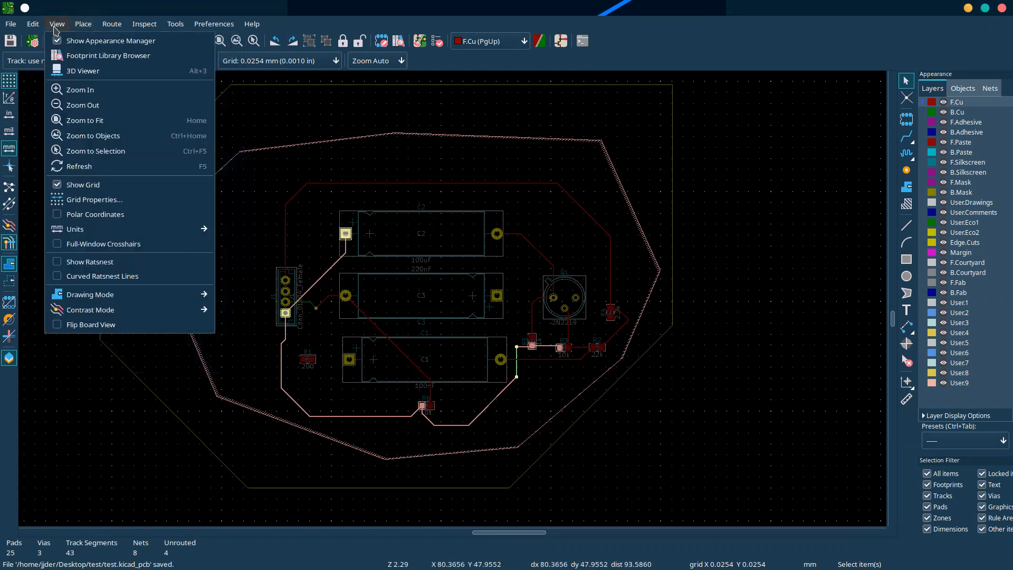
{"action": "left_click", "coordinate": [114, 74]}
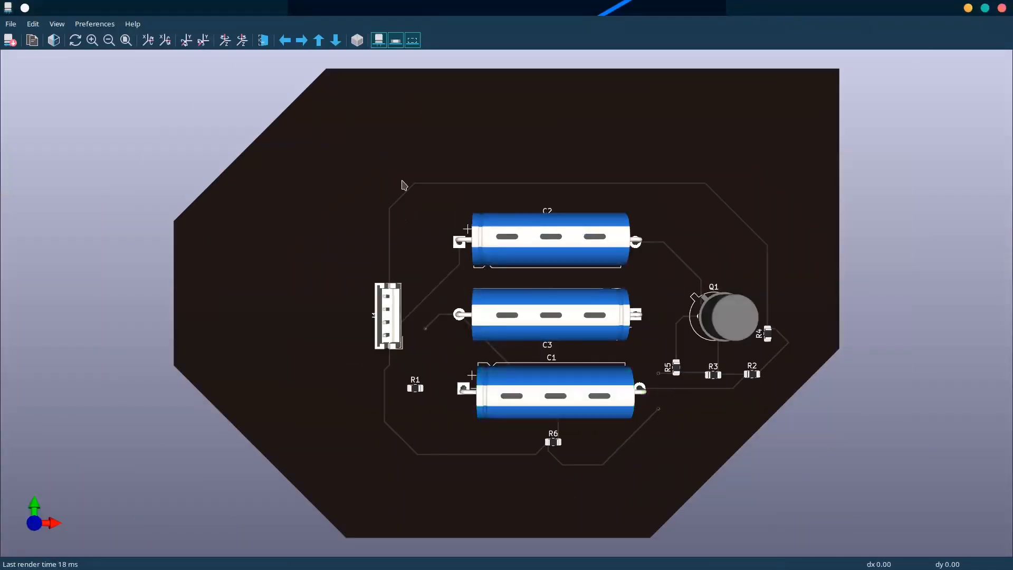
{"action": "left_click", "coordinate": [147, 42]}
{"action": "left_click", "coordinate": [147, 42]}
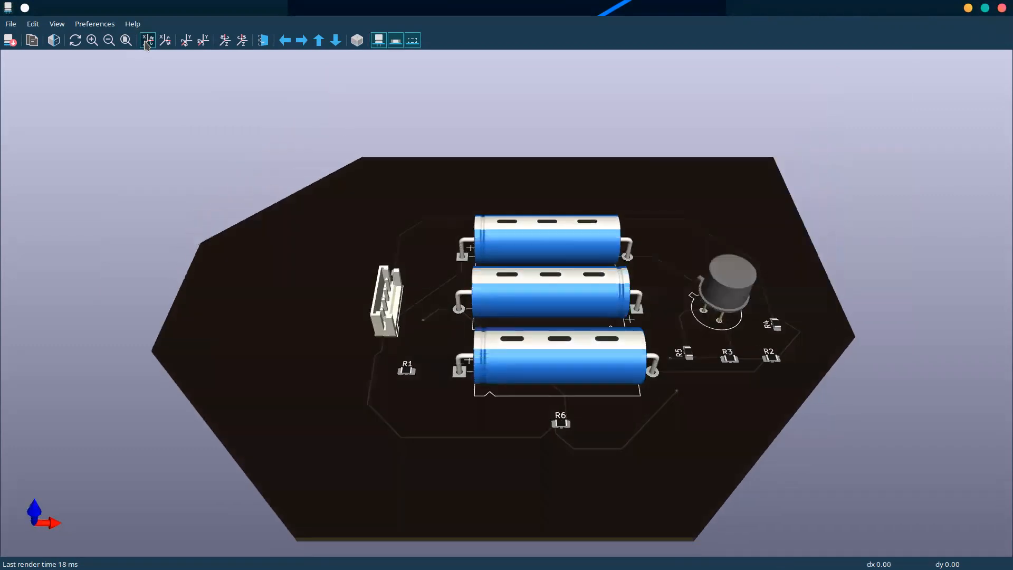
{"action": "left_click", "coordinate": [165, 42]}
{"action": "left_click", "coordinate": [55, 41]}
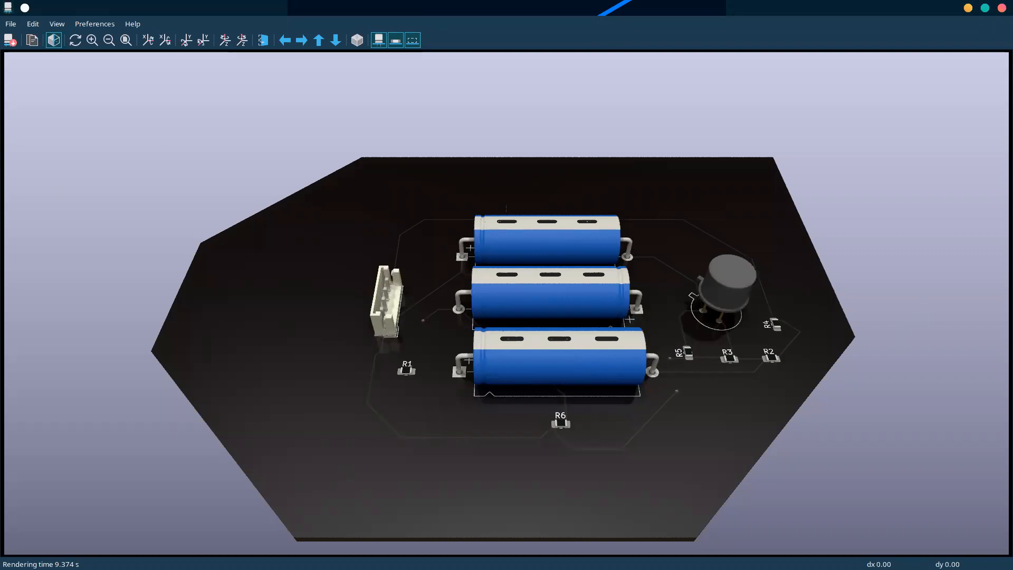
- Try to capture a region screenshot of the rendered board for Discord's electrical general channel, and return to the 3D view
{"action": "key", "text": "Print"}
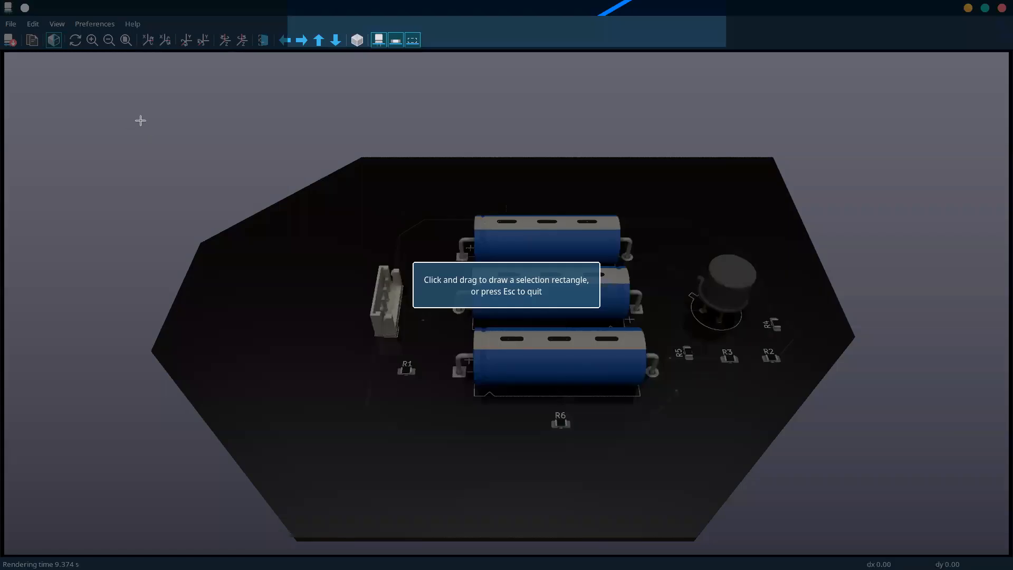
{"action": "left_click_drag", "start_coordinate": [141, 121], "coordinate": [867, 558]}
{"action": "key", "text": "Return"}
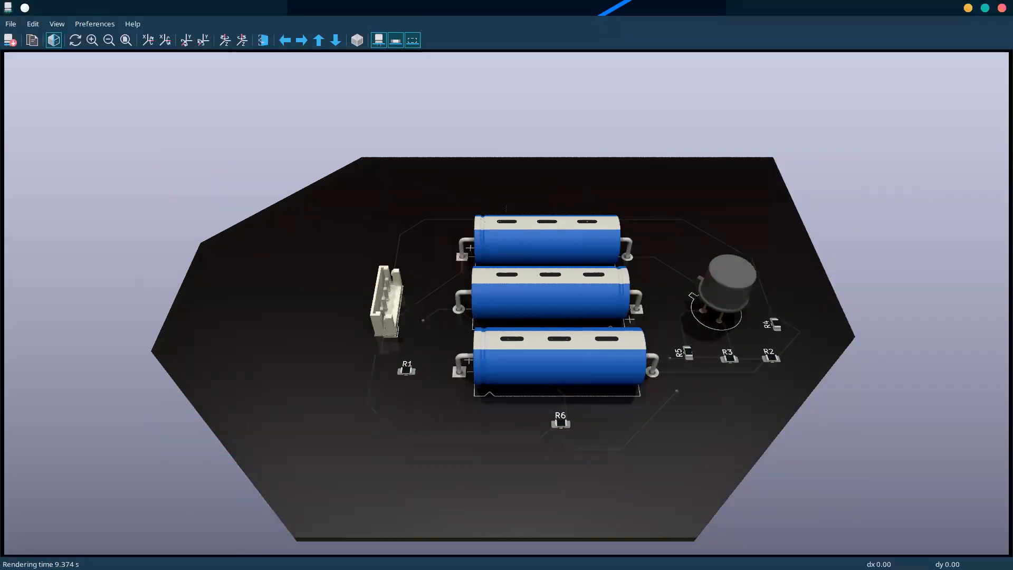
{"action": "mouse_move", "coordinate": [591, 567]}
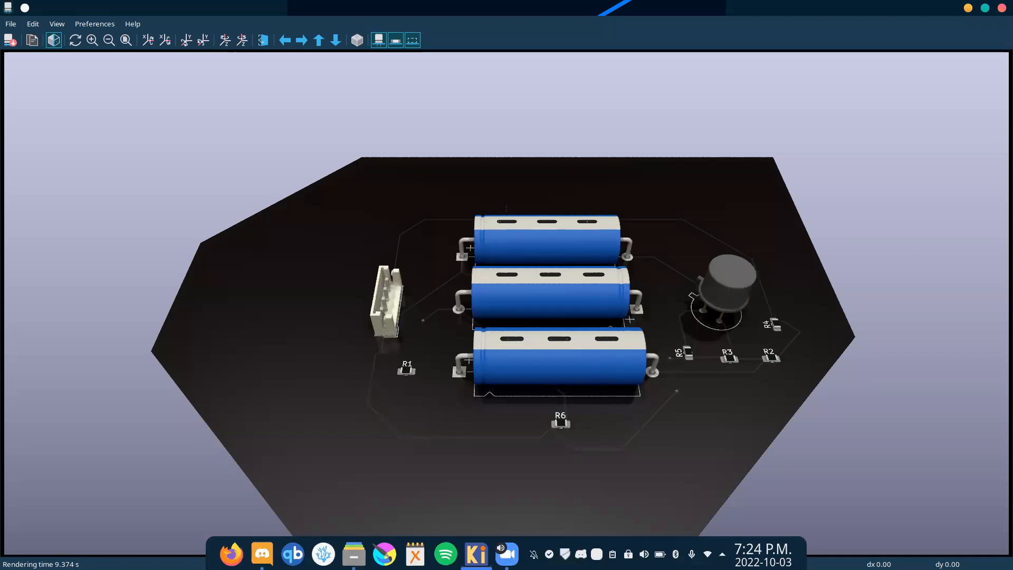
{"action": "left_click", "coordinate": [263, 553]}
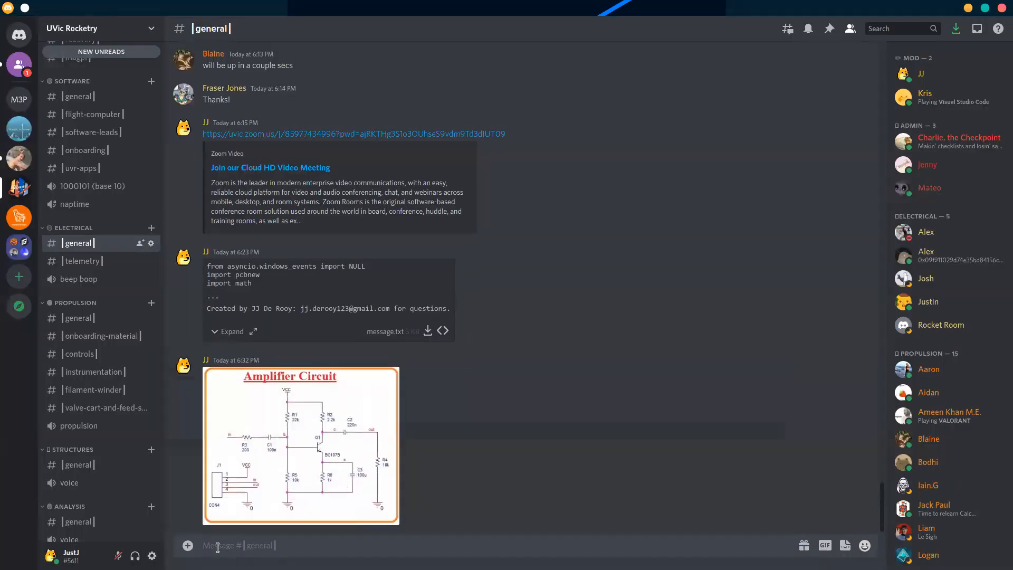
{"action": "type", "text": "x`"}
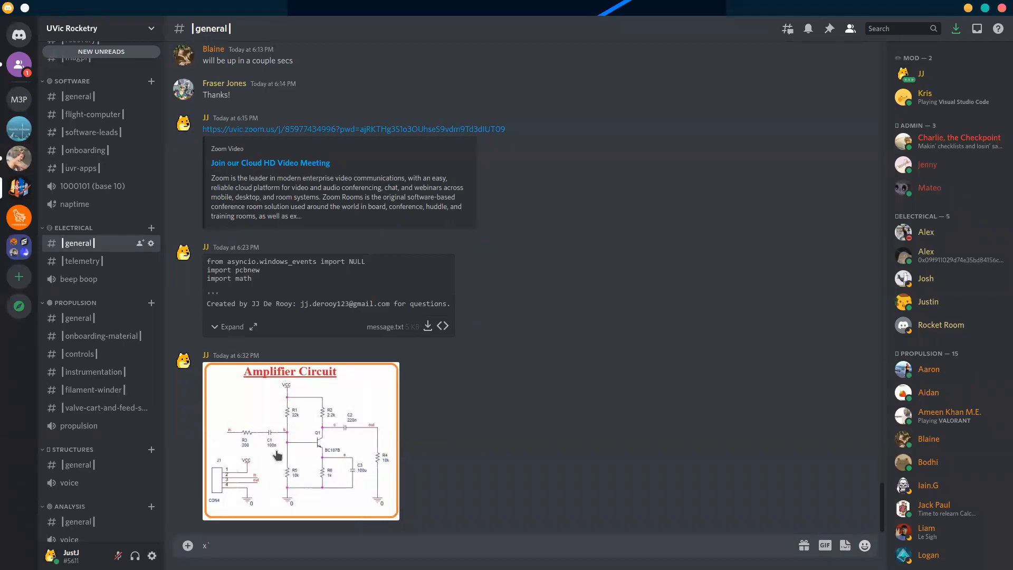
{"action": "key", "text": "alt+Tab"}
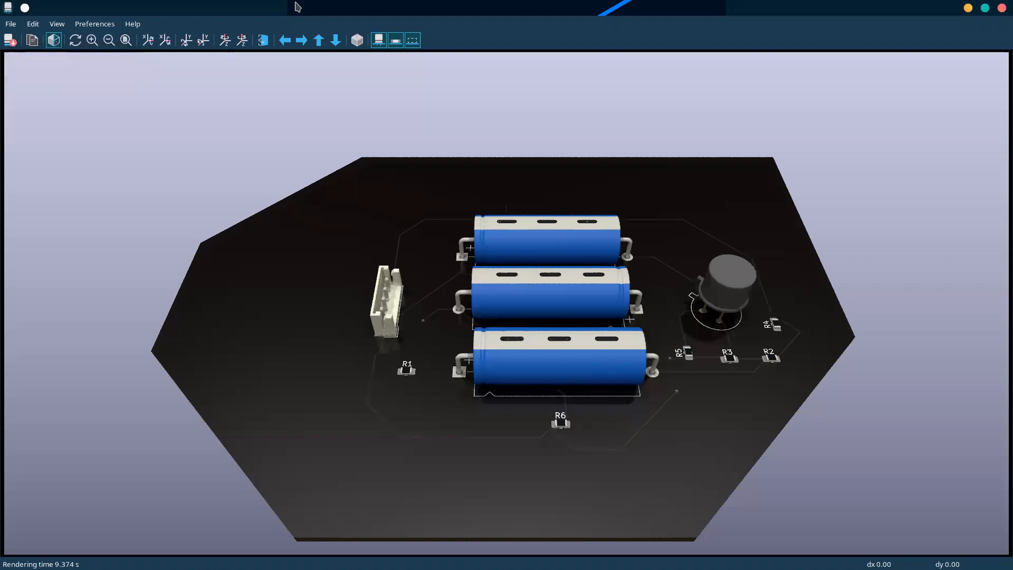
- Capture a region screenshot of the rendered board and post it in Discord's electrical general channel
{"action": "key", "text": "super+shift+Print"}
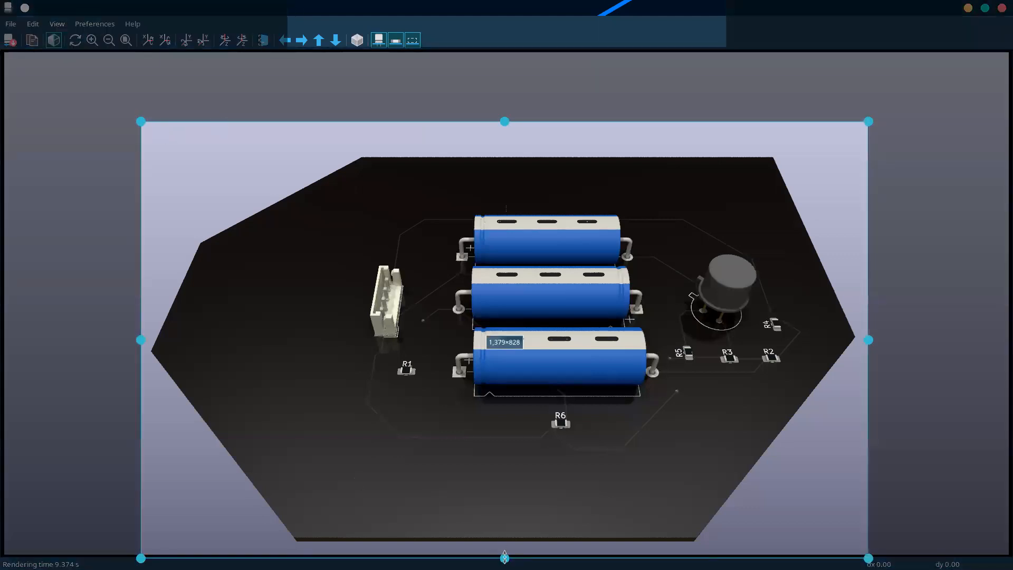
{"action": "left_click_drag", "start_coordinate": [504, 557], "coordinate": [505, 548]}
{"action": "key", "text": "Return"}
{"action": "key", "text": "alt+Tab"}
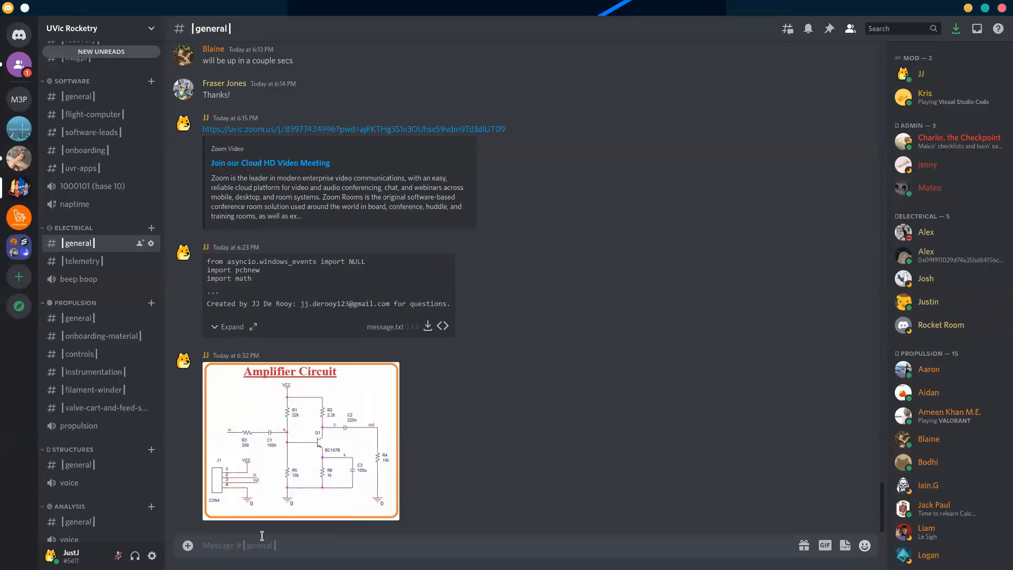
{"action": "key", "text": "ctrl+v"}
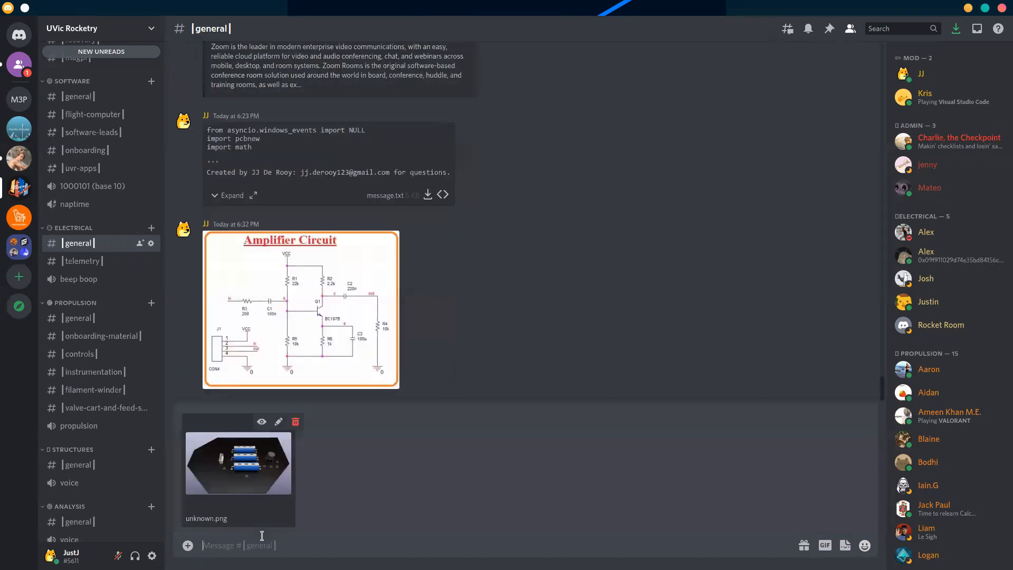
{"action": "key", "text": "Return"}
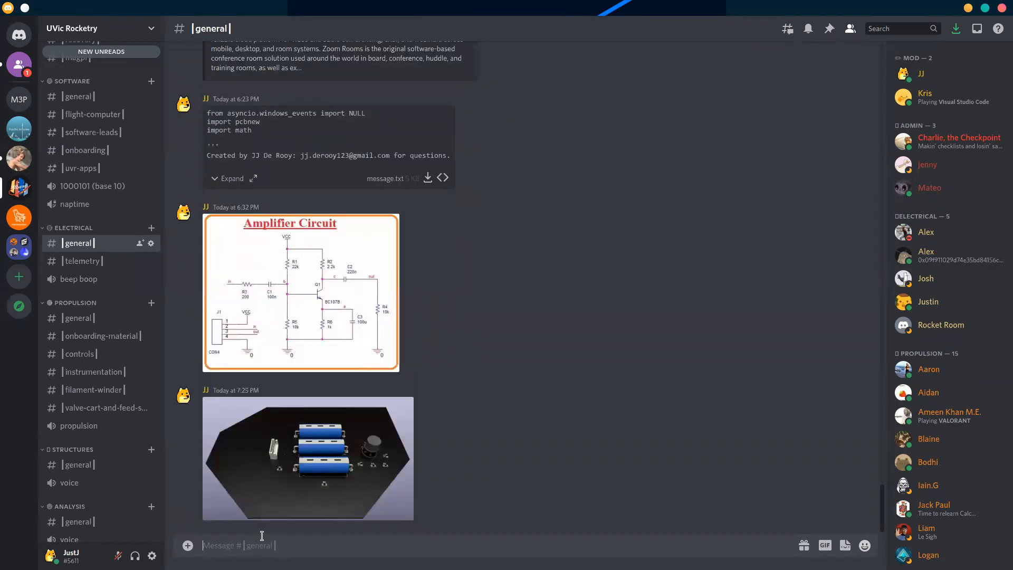
- Close the 3D view, return to the PCB layout in KiCad, and fill all zones again
{"action": "key", "text": "alt+Tab"}
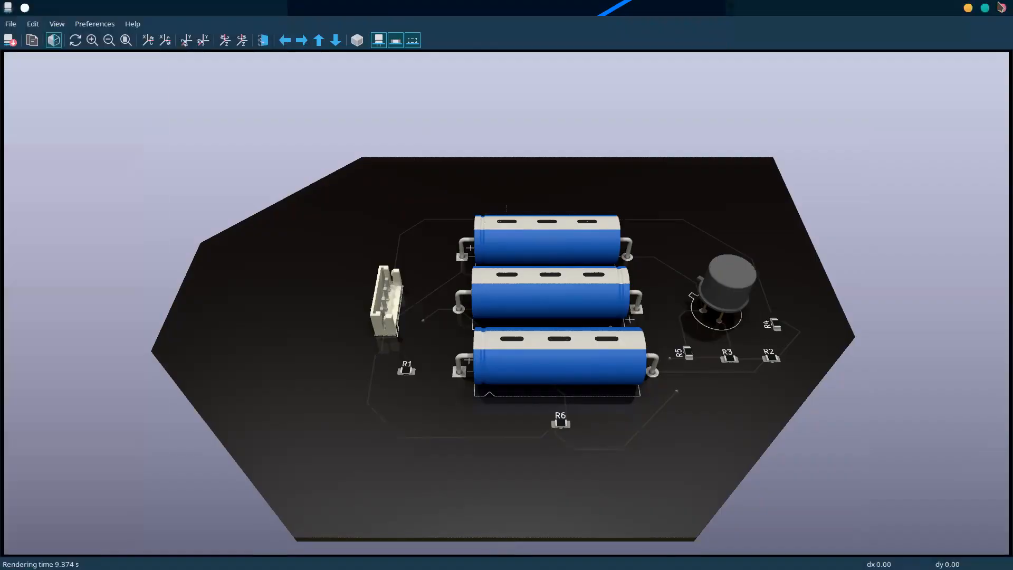
{"action": "left_click", "coordinate": [1001, 8]}
{"action": "key", "text": "alt+Tab"}
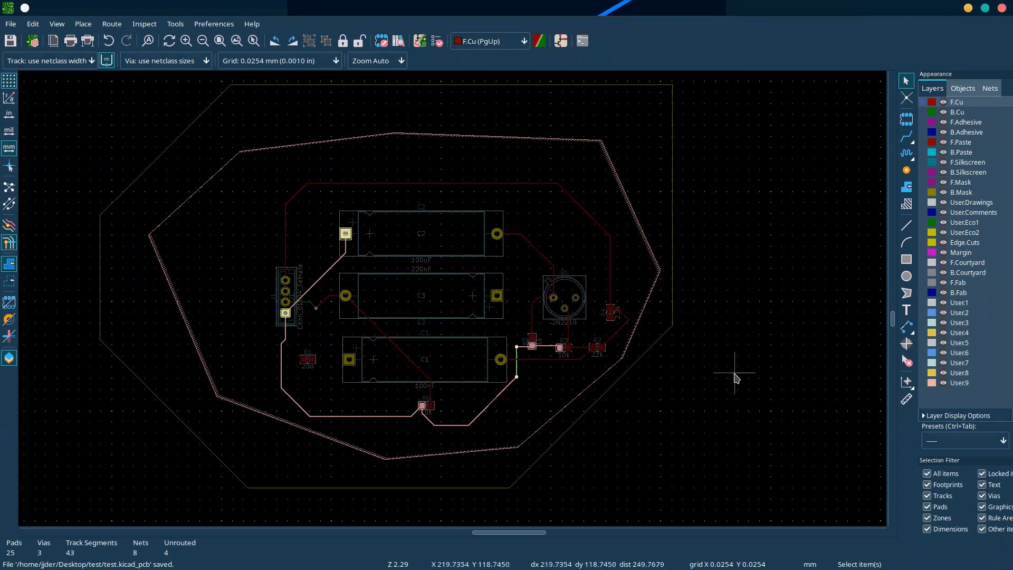
{"action": "key", "text": "alt+Tab"}
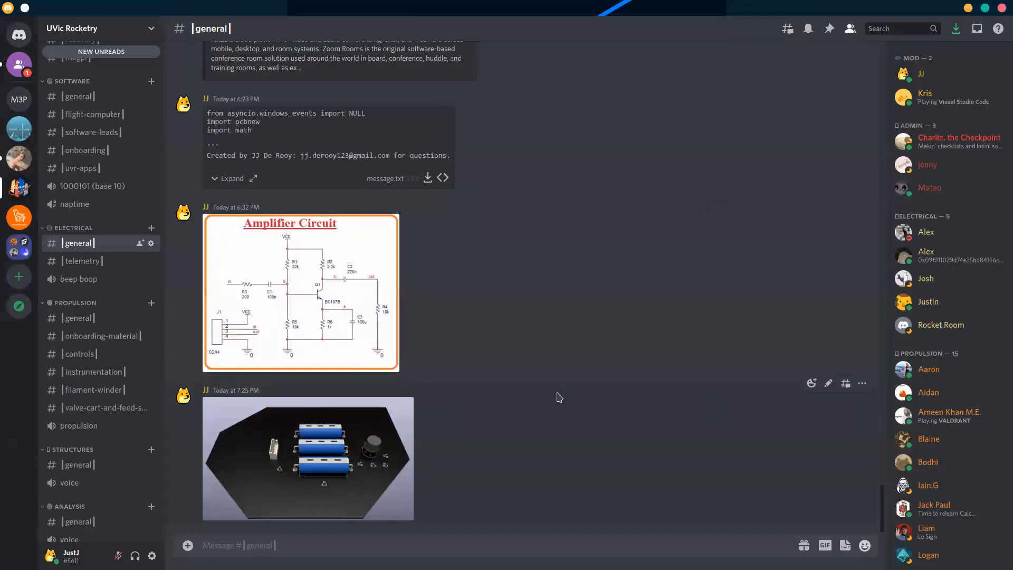
{"action": "key", "text": "alt+Tab"}
{"action": "key", "text": "b"}
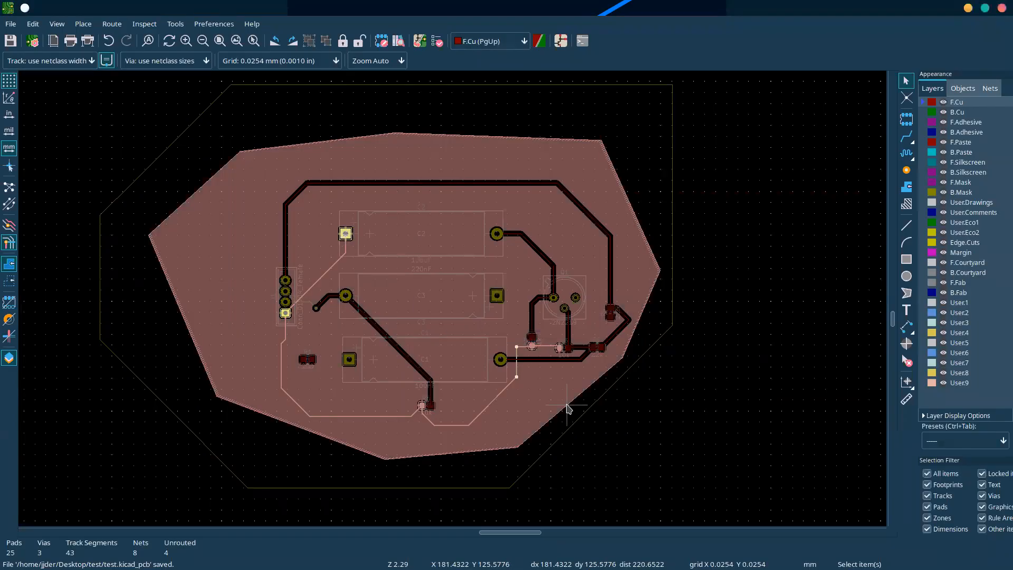
- Examine the board with its filled copper zone in the 3D view, and return to the PCB layout
{"action": "key", "text": "alt+3"}
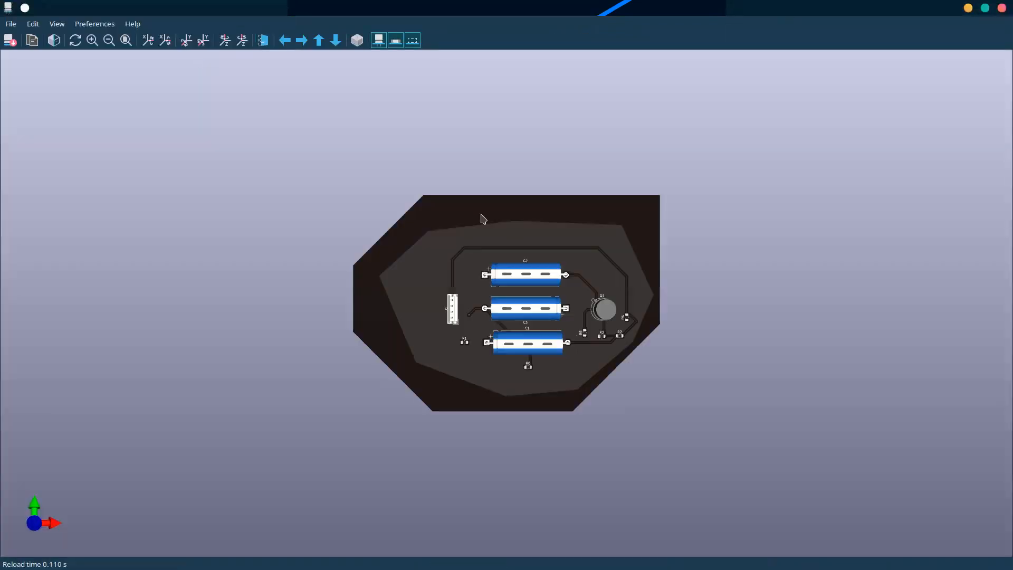
{"action": "scroll", "coordinate": [519, 285], "scroll_direction": "down", "scroll_amount": 1}
{"action": "scroll", "coordinate": [521, 295], "scroll_direction": "up", "scroll_amount": 5}
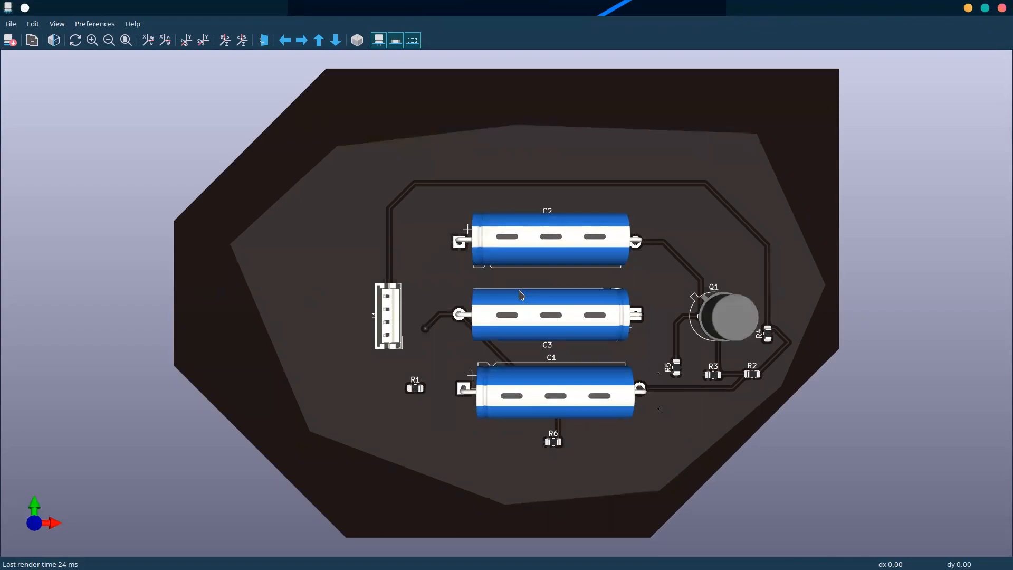
{"action": "key", "text": "alt+Tab"}
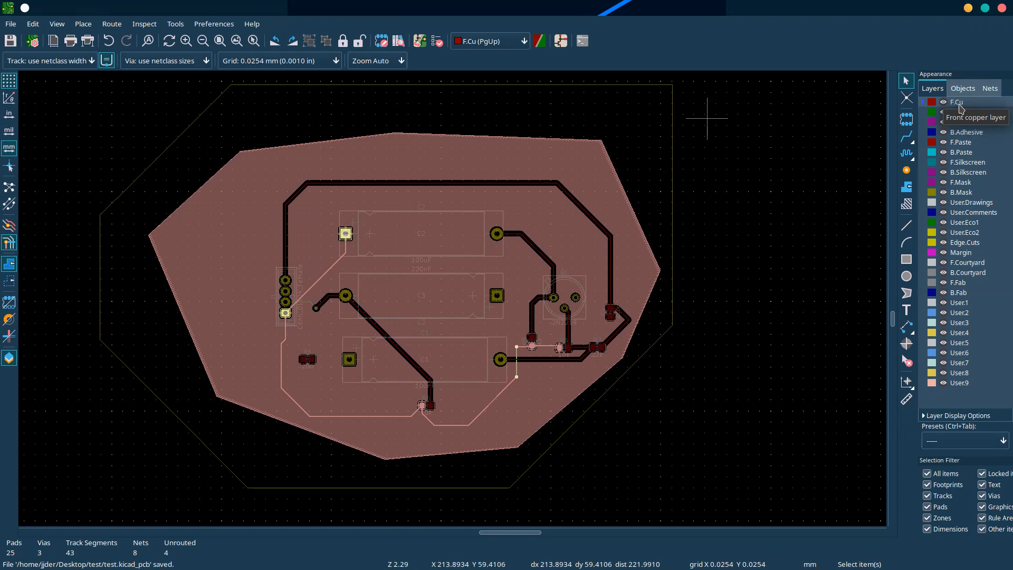
- Switch to Discord, view the posted round green board render enlarged, close it, and switch to the Zoom meeting
{"action": "mouse_move", "coordinate": [560, 549]}
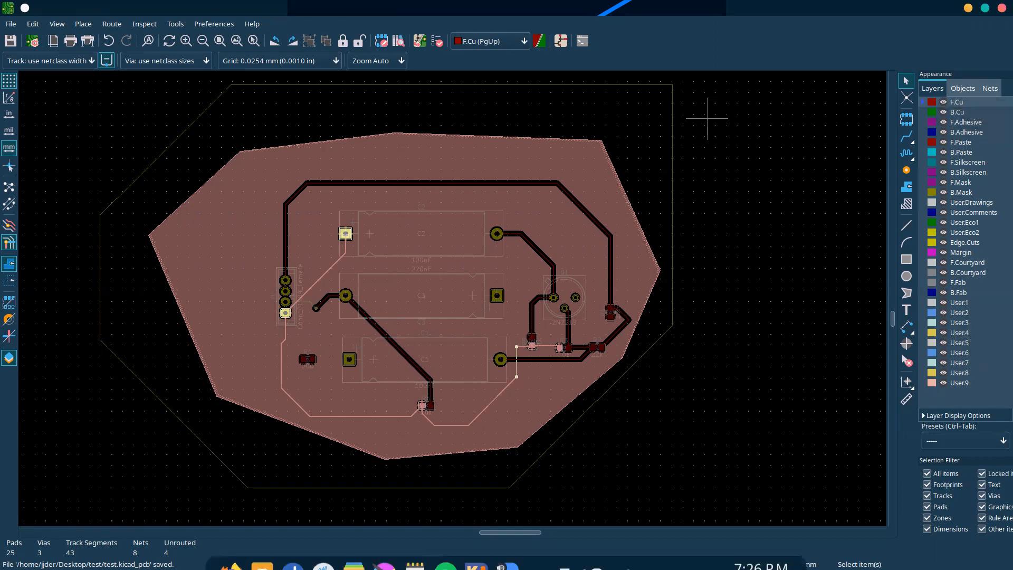
{"action": "left_click", "coordinate": [262, 553]}
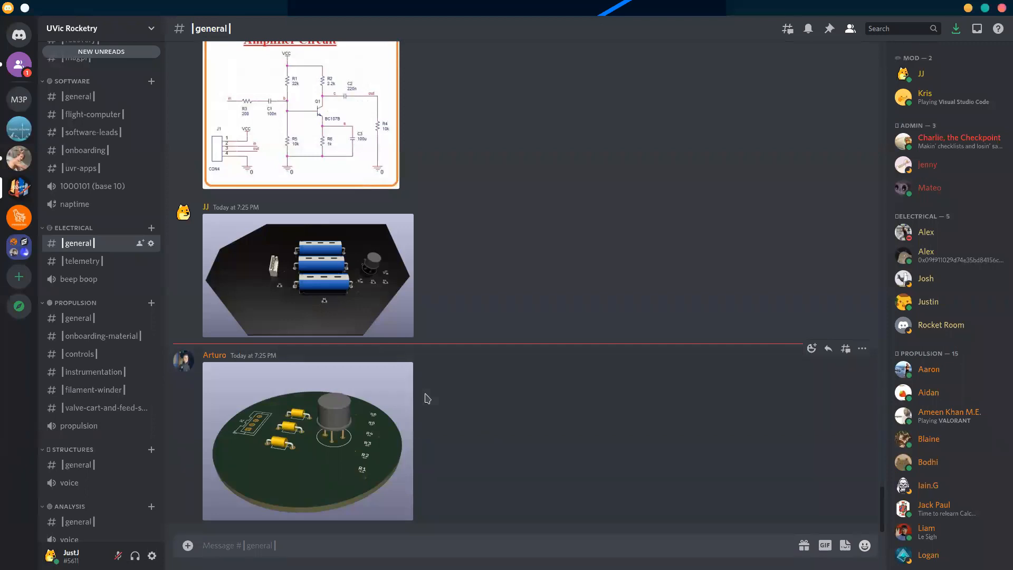
{"action": "left_click", "coordinate": [282, 419]}
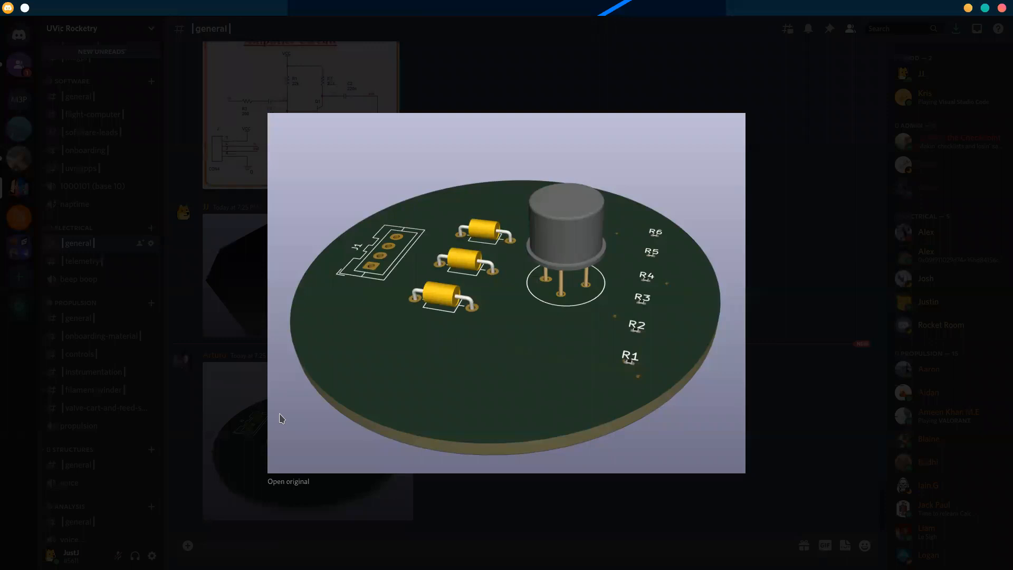
{"action": "left_click", "coordinate": [795, 388]}
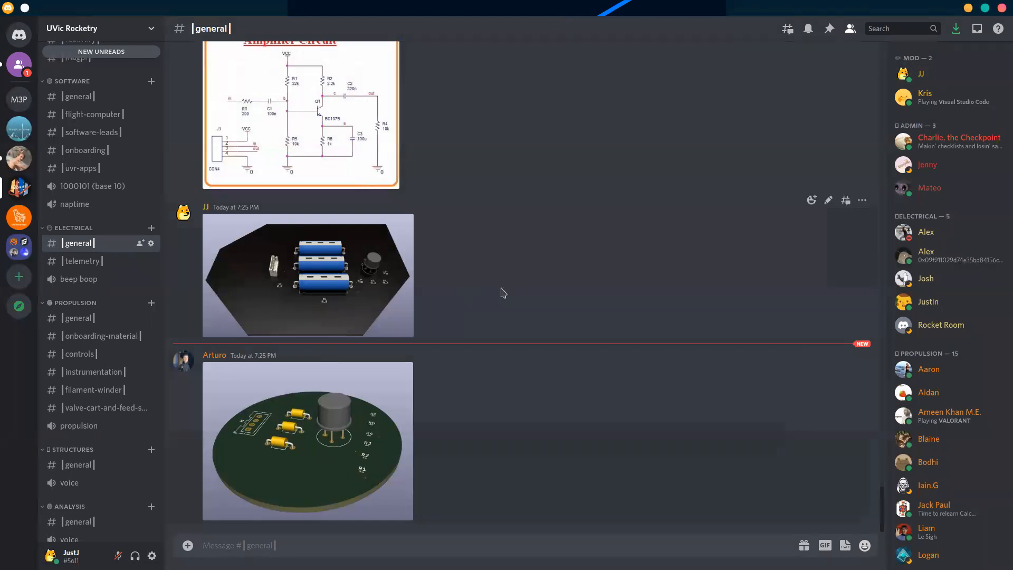
{"action": "mouse_move", "coordinate": [470, 565]}
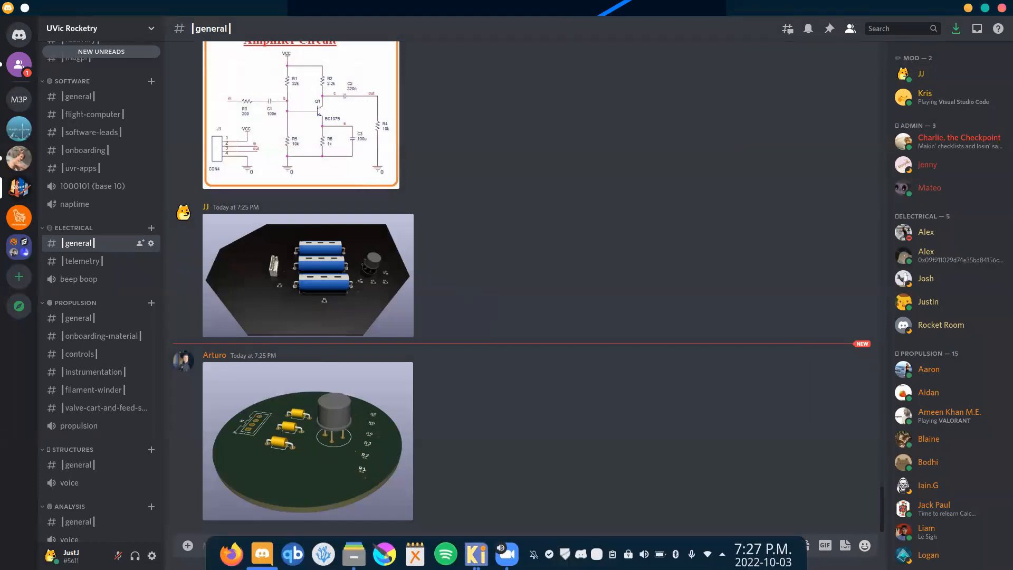
{"action": "left_click", "coordinate": [506, 553]}
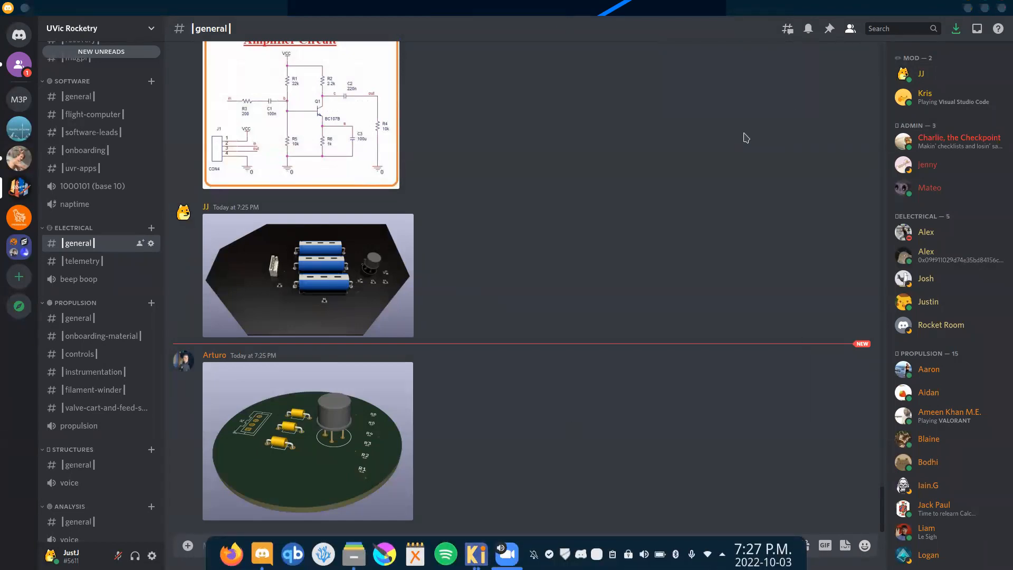